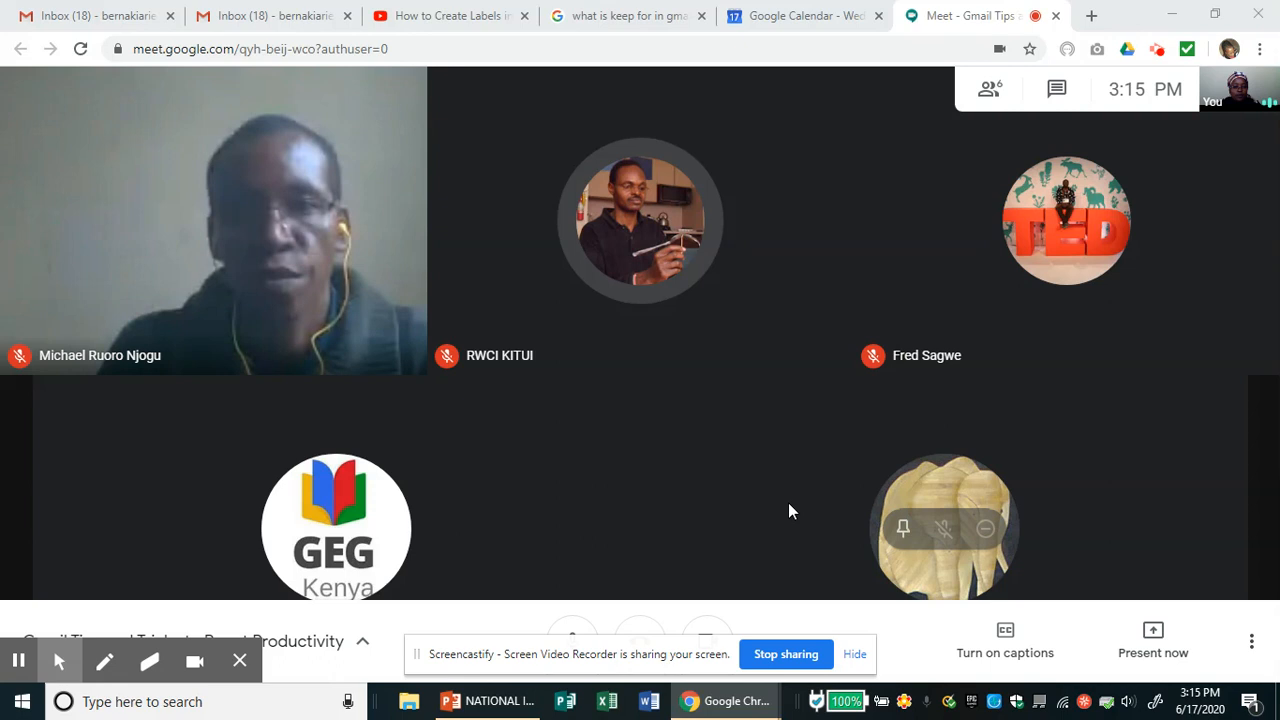
- Share your entire screen with everyone in the Meet call
click(1157, 637)
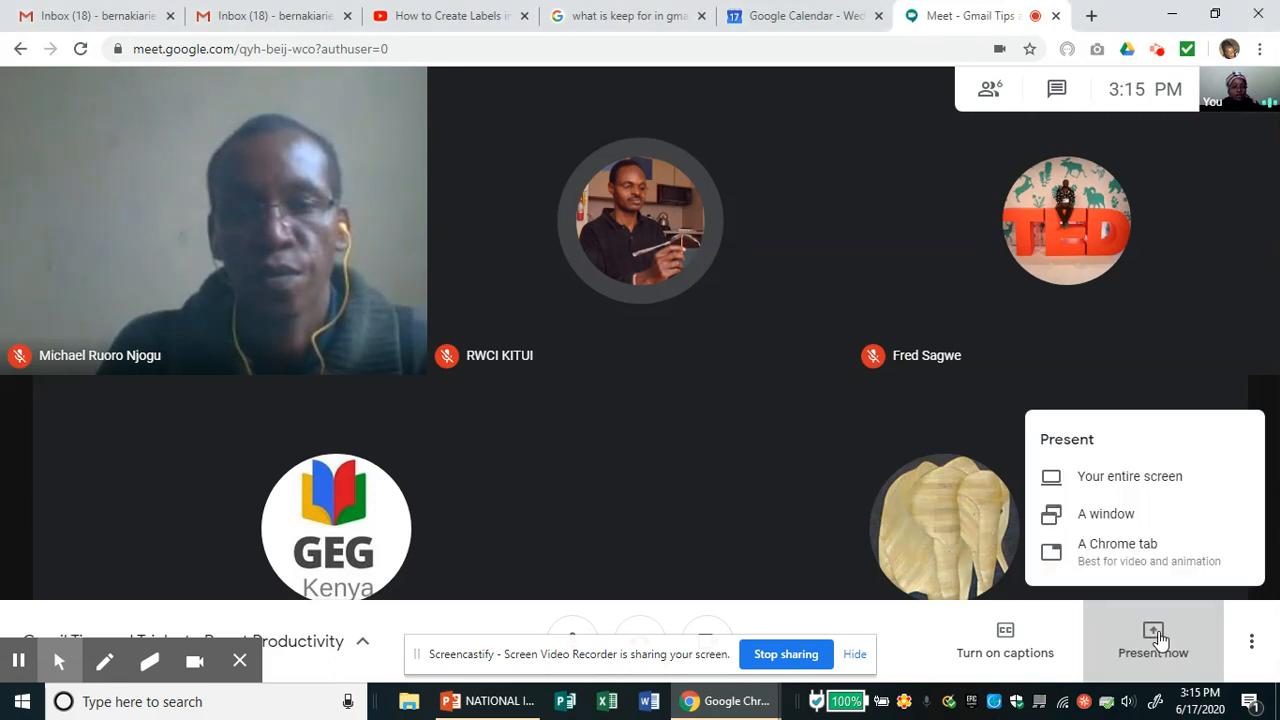
click(1137, 482)
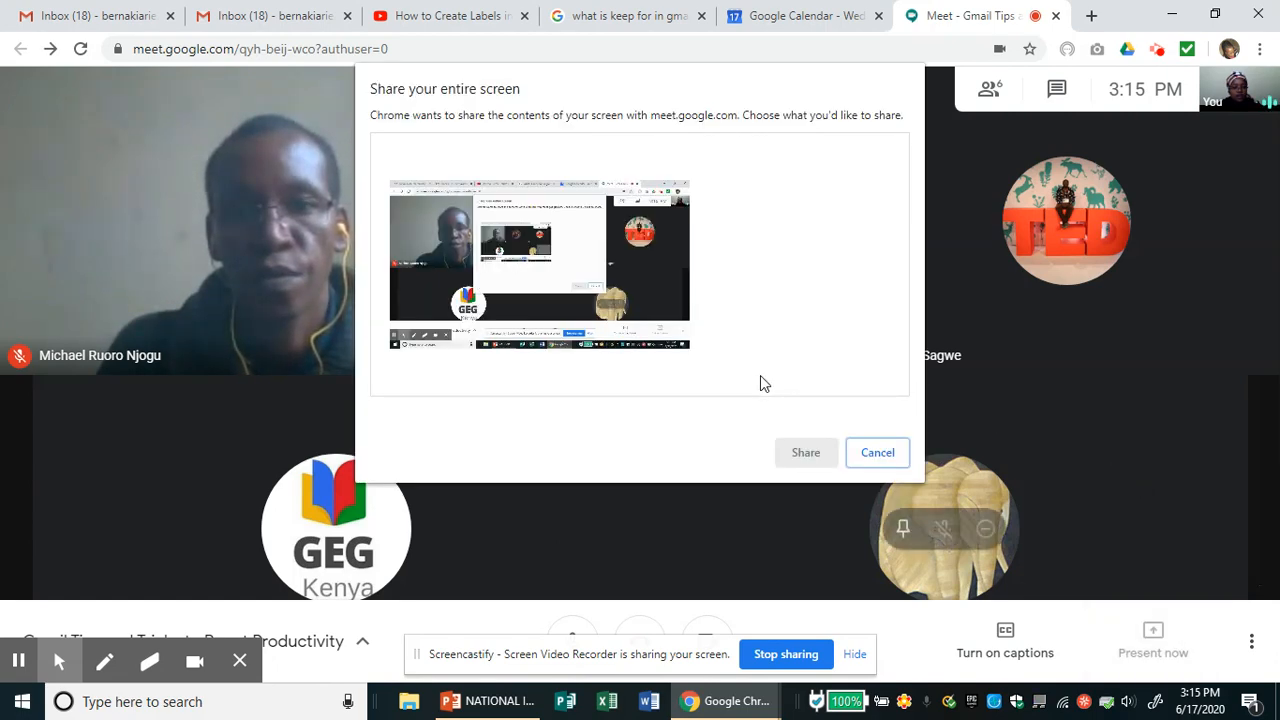
click(590, 295)
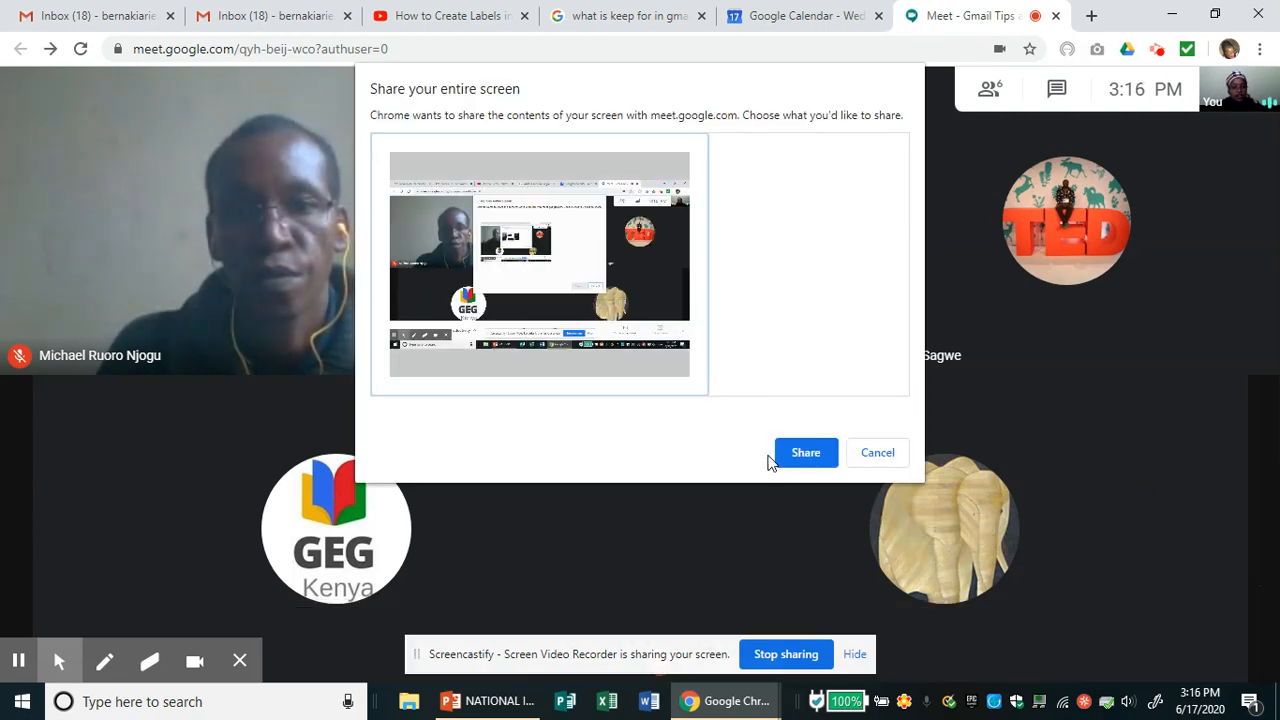
click(799, 452)
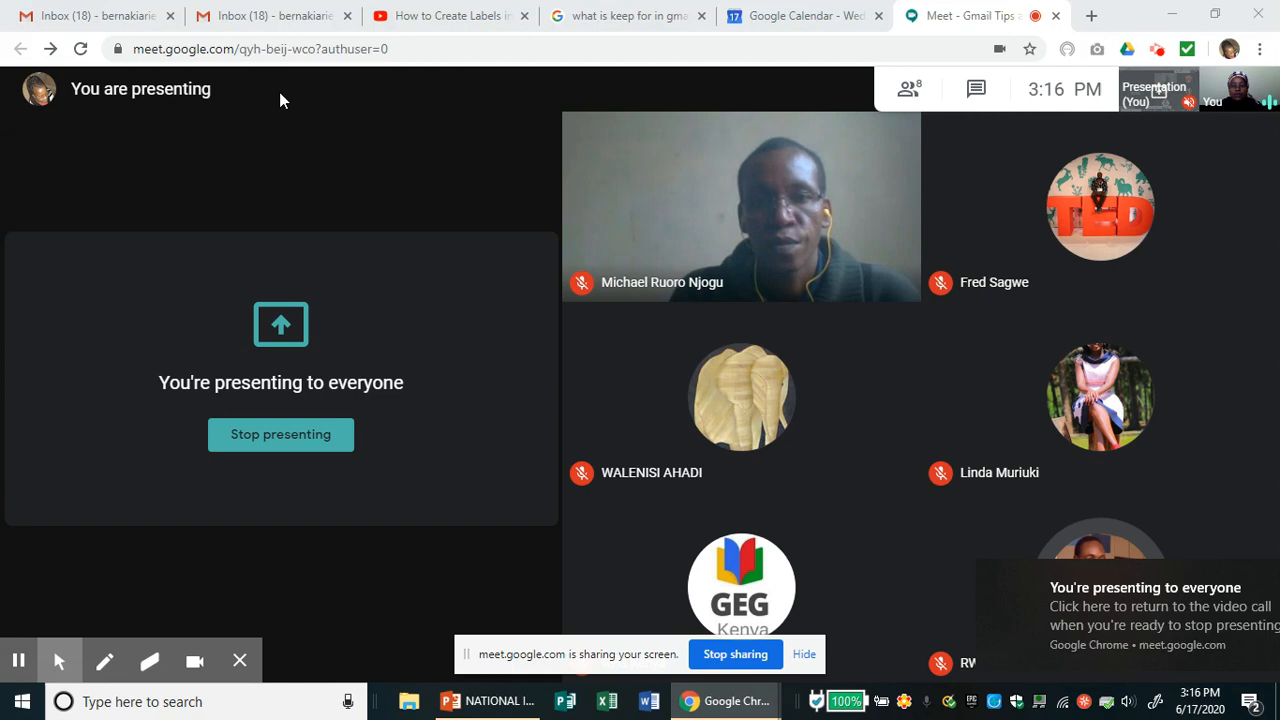
- Switch to the Gmail inbox tab and hide the screen-sharing notice bar
click(122, 18)
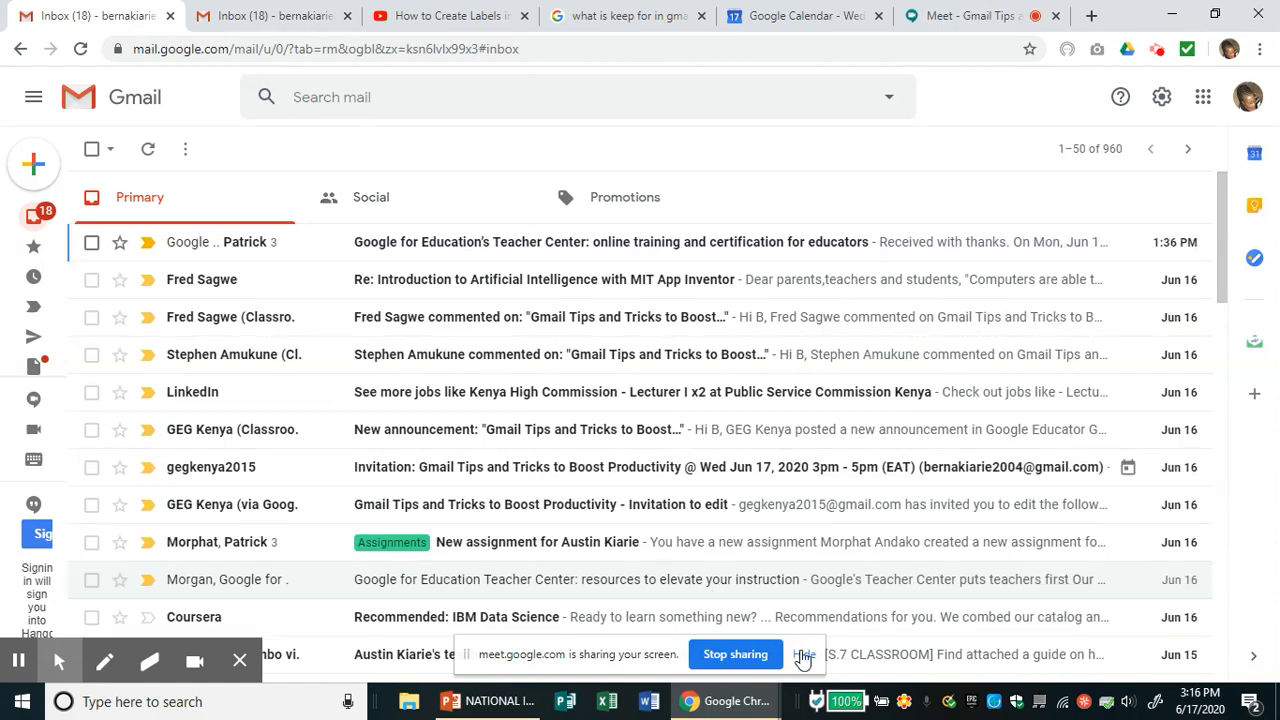
click(804, 655)
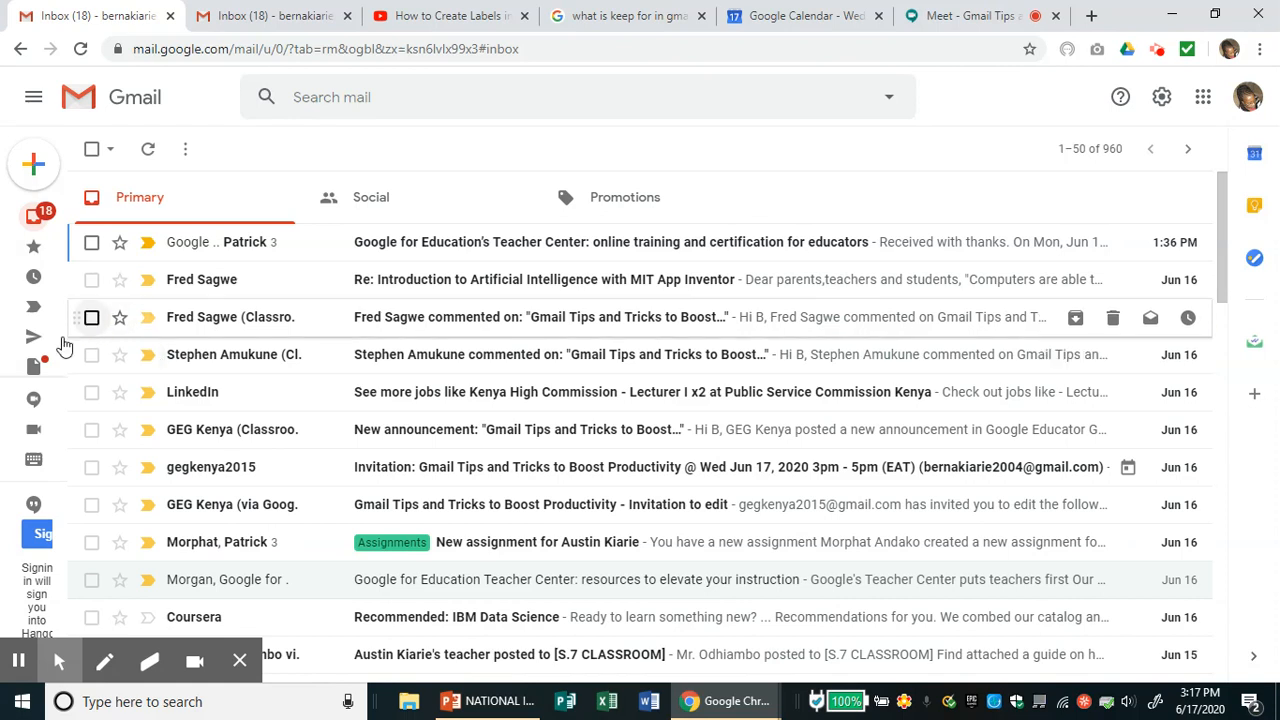
mouse_move(50, 284)
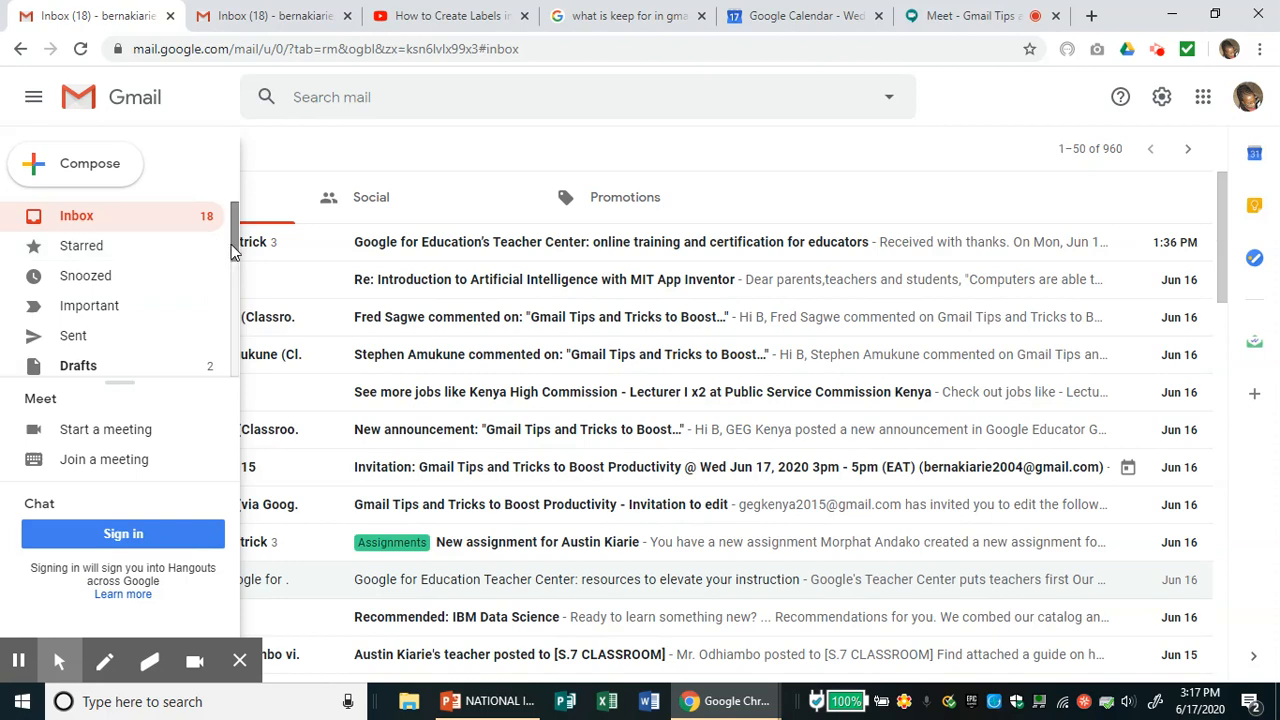
- Open the Social category, showing its 118 mostly LinkedIn conversations
drag(235, 250, 238, 300)
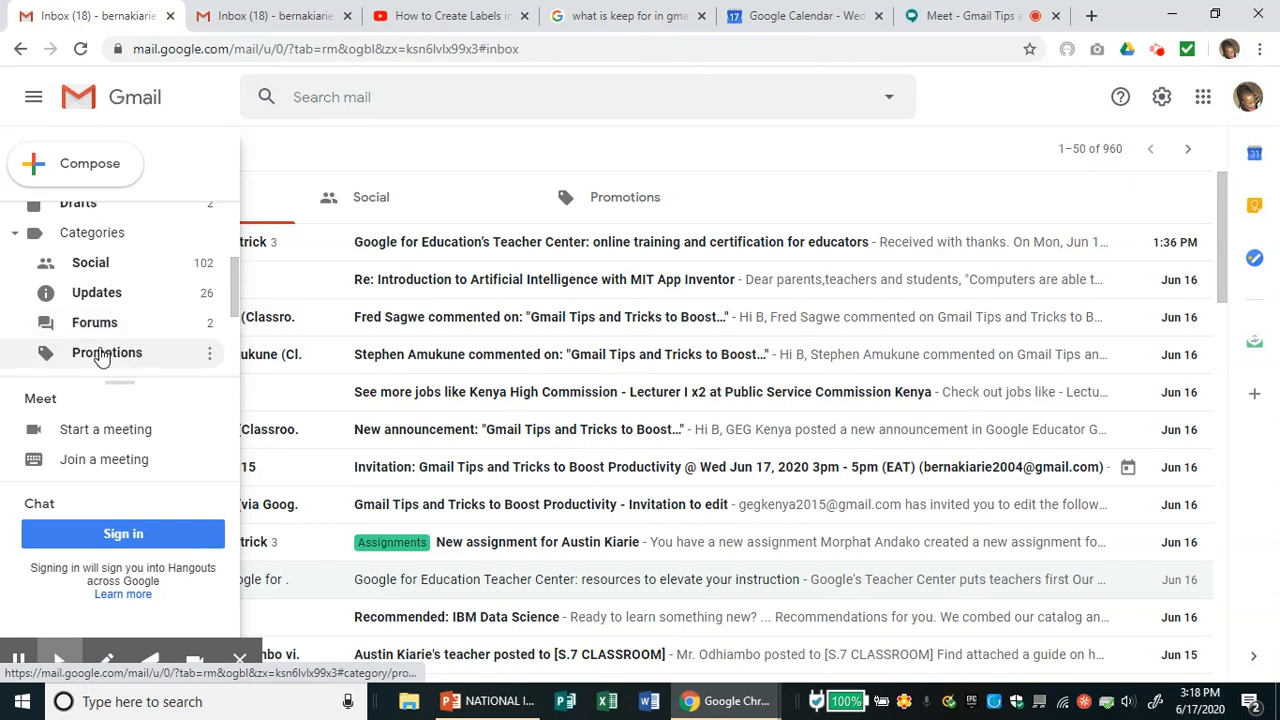
click(103, 268)
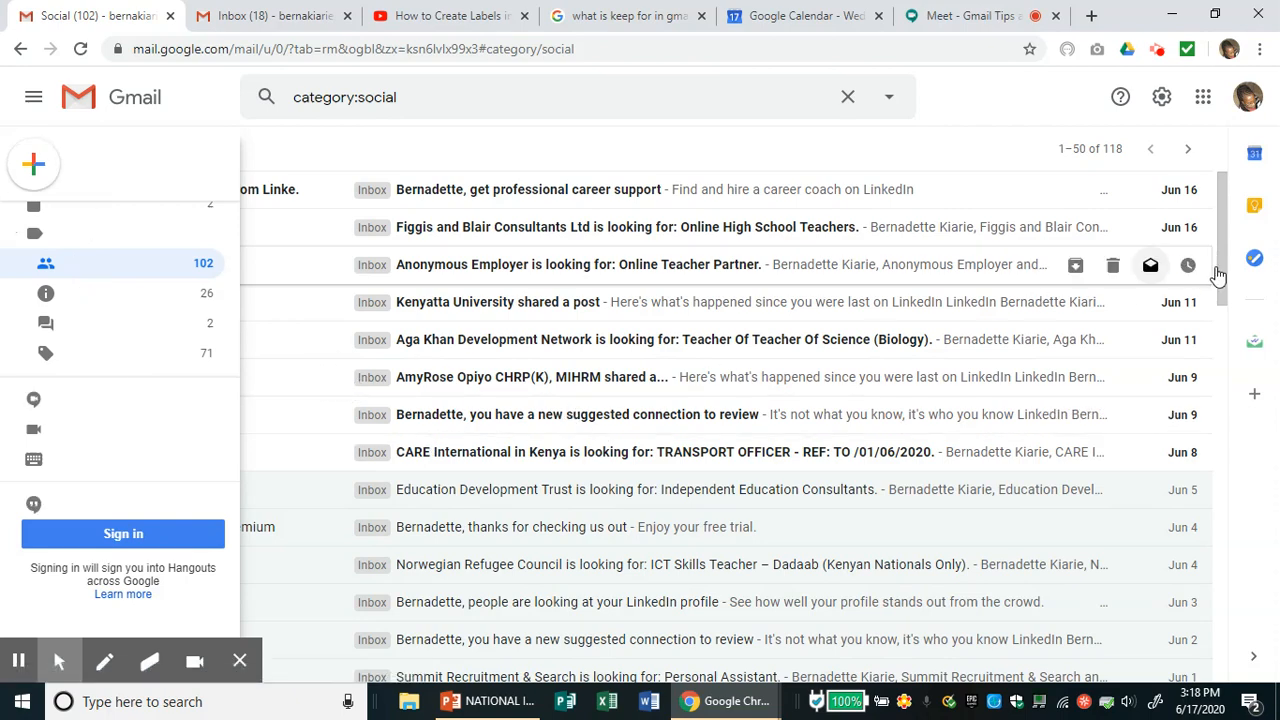
drag(1228, 273, 1228, 305)
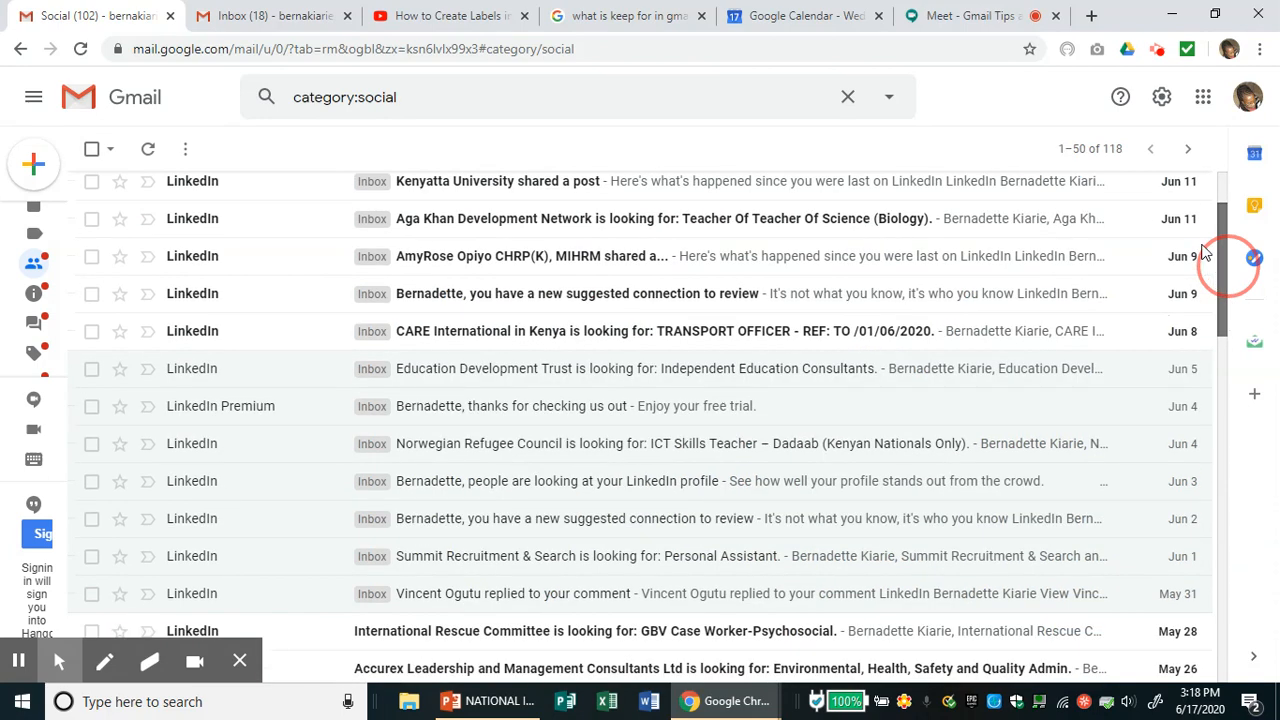
scroll(560, 213, up, 2)
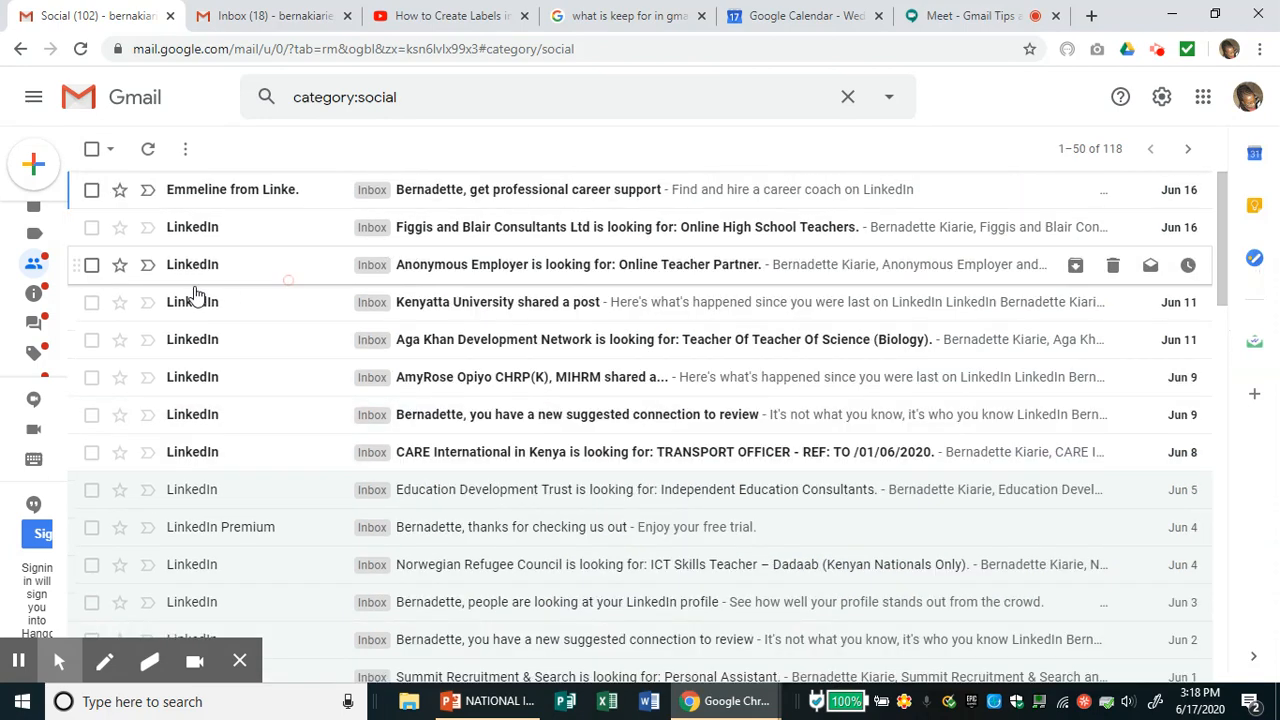
mouse_move(23, 329)
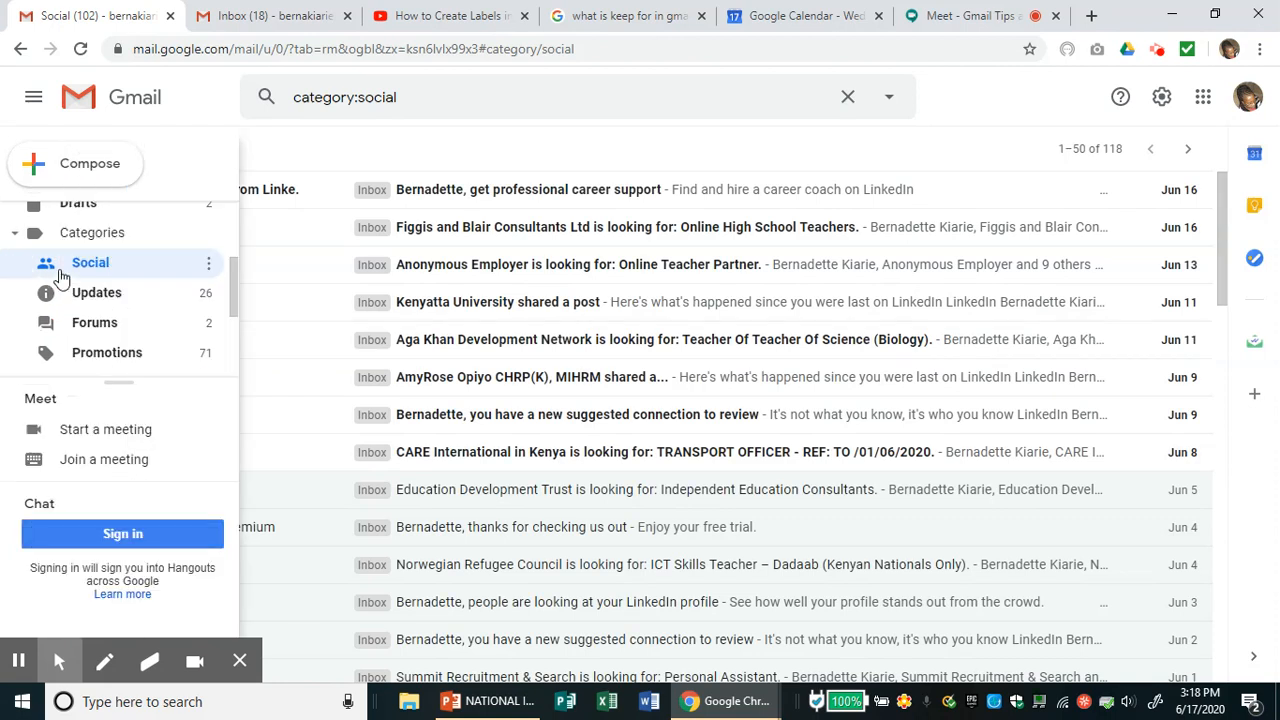
- Open the Updates category, listing 595 conversations with 25 unread
click(107, 300)
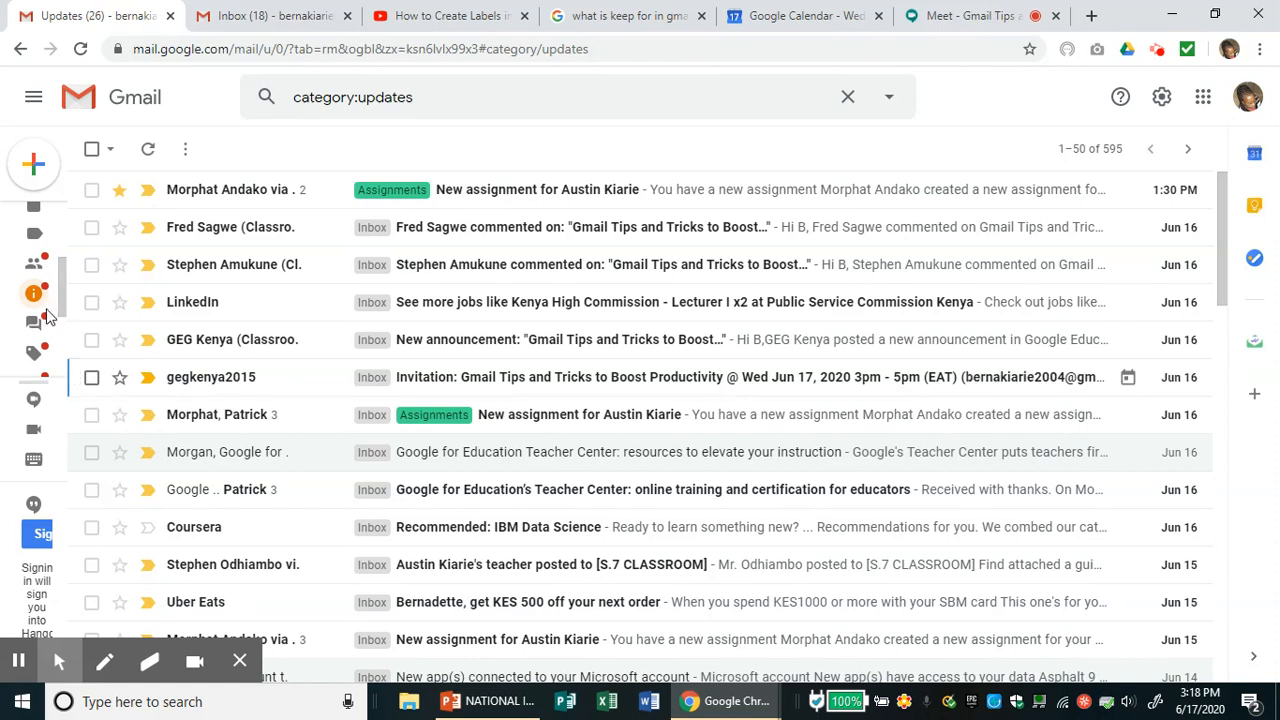
mouse_move(62, 300)
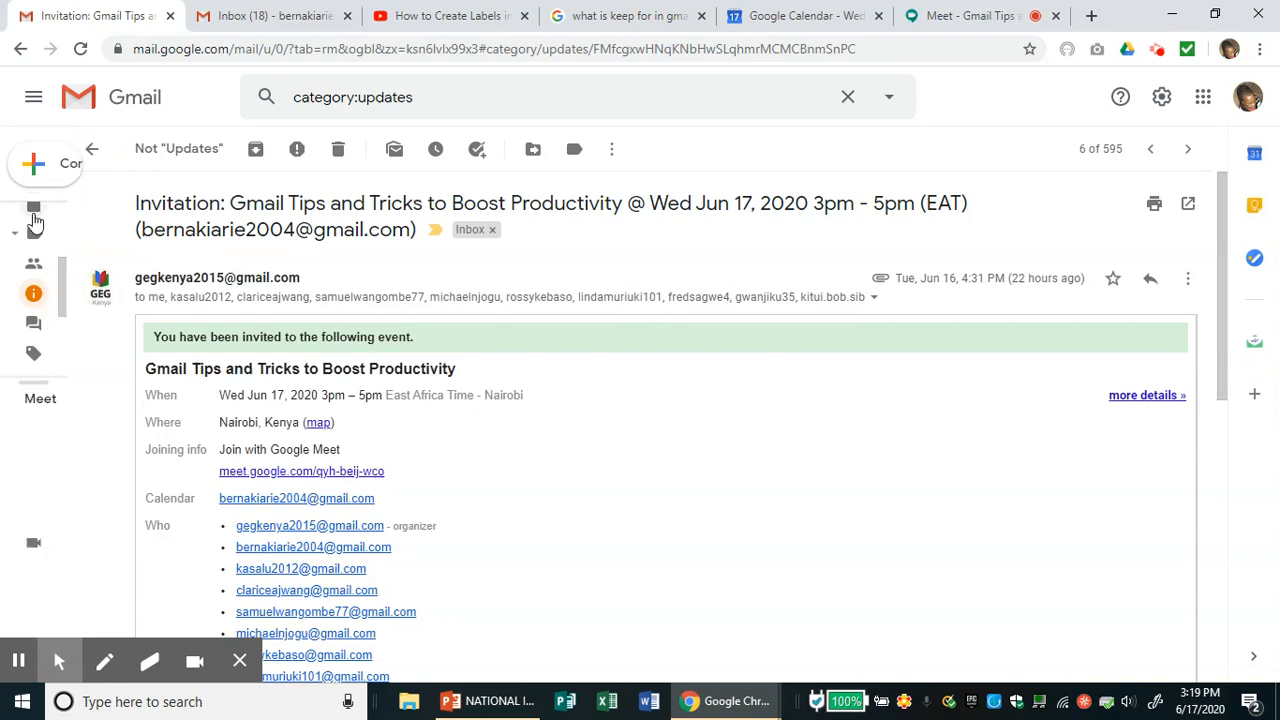
mouse_move(55, 243)
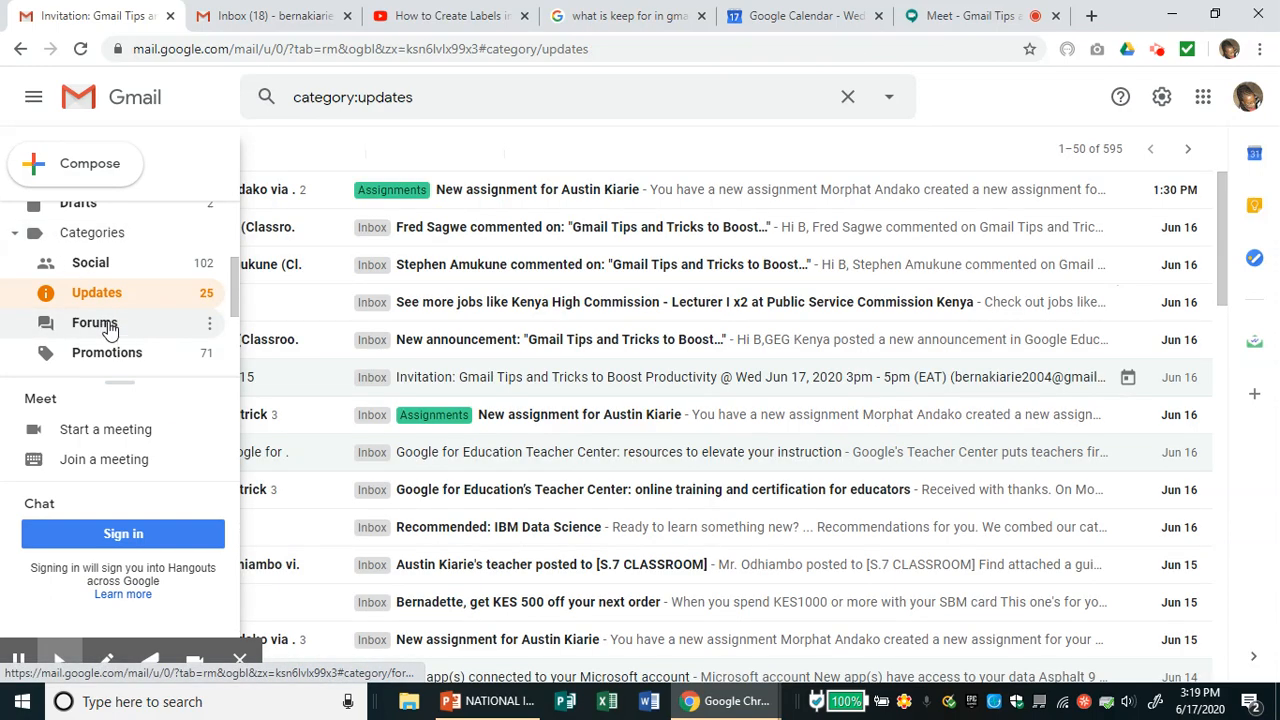
- Open the Forums category, then the Promotions category with 85 conversations
click(110, 330)
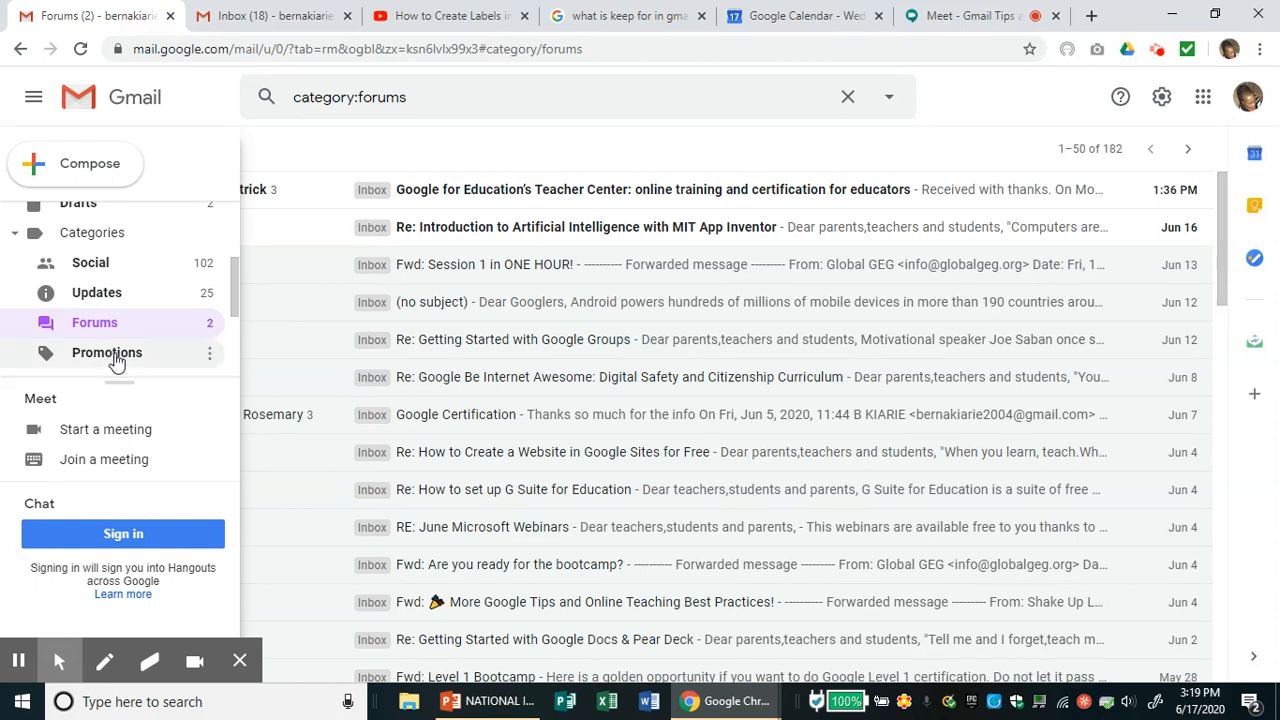
click(117, 362)
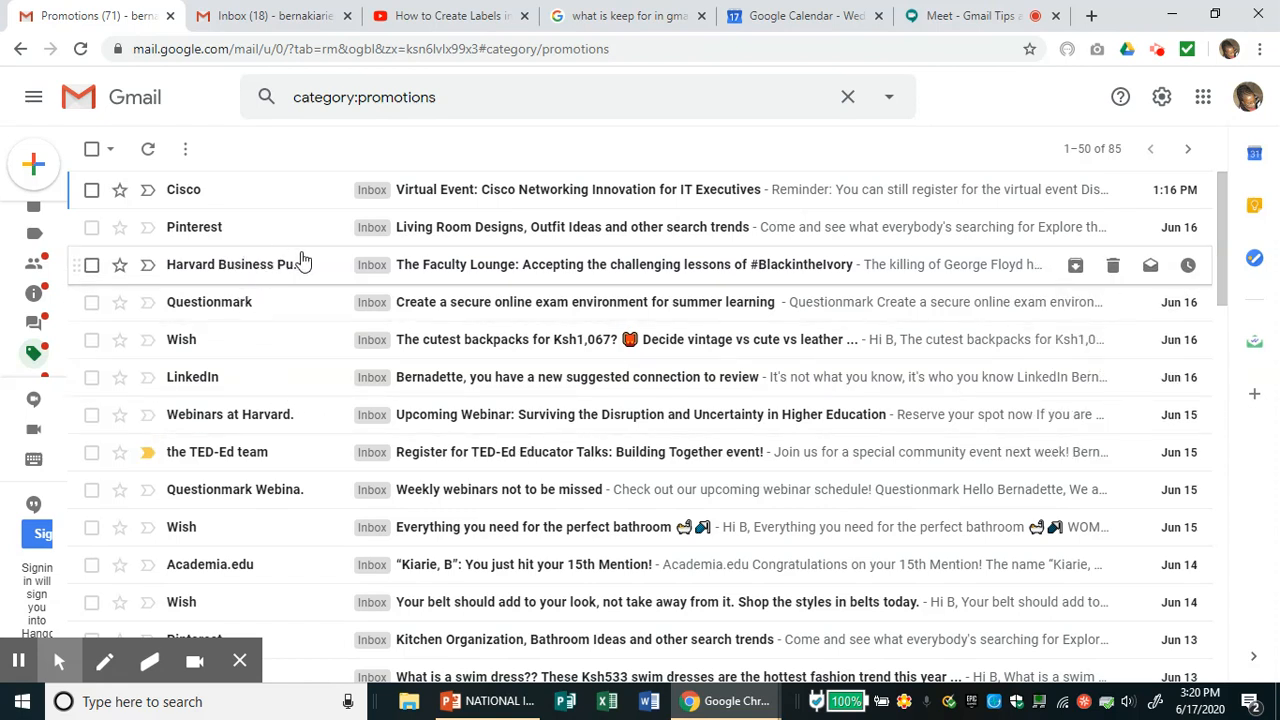
- Select all Promotions conversations except the TED-Ed and Harvard messages
click(91, 151)
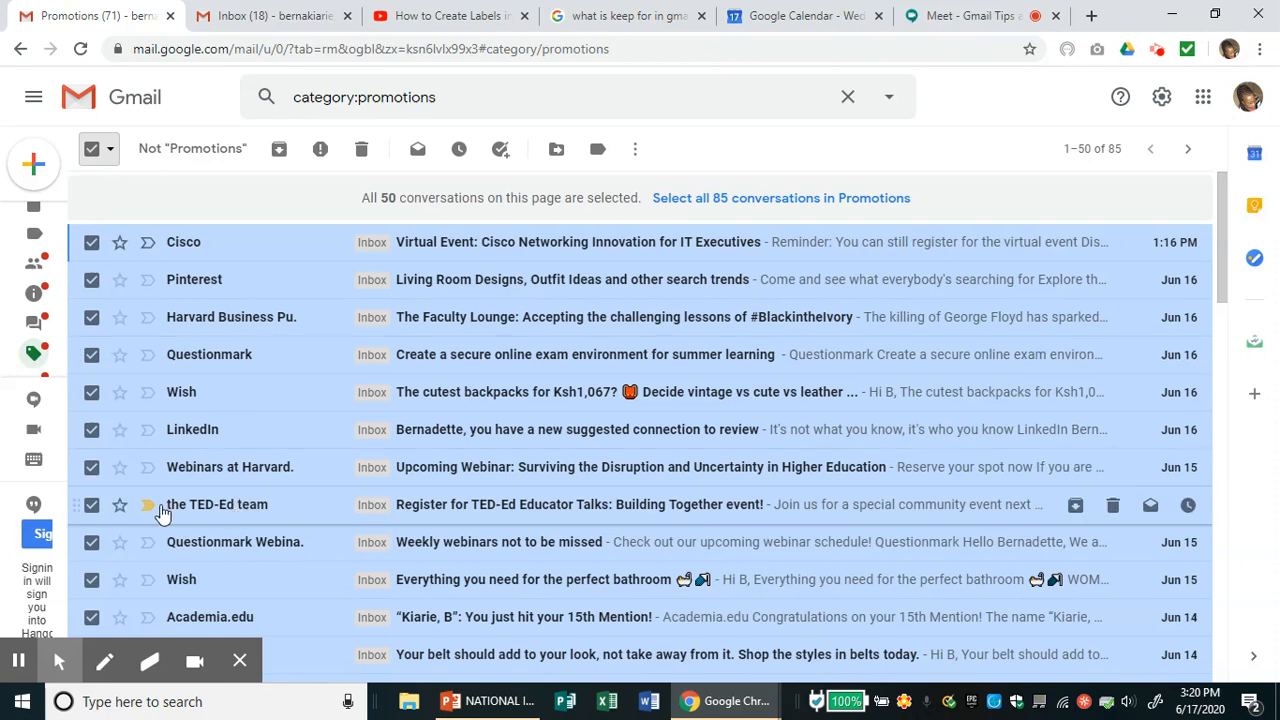
mouse_move(212, 515)
click(90, 508)
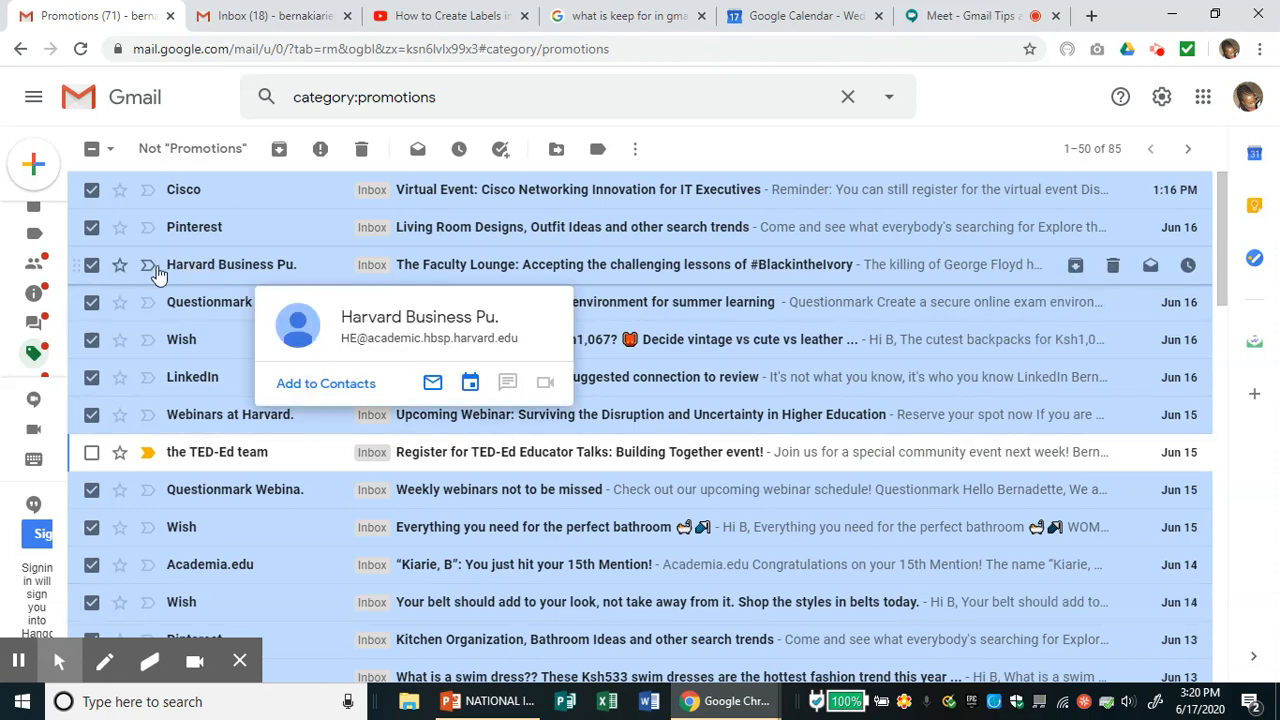
click(90, 267)
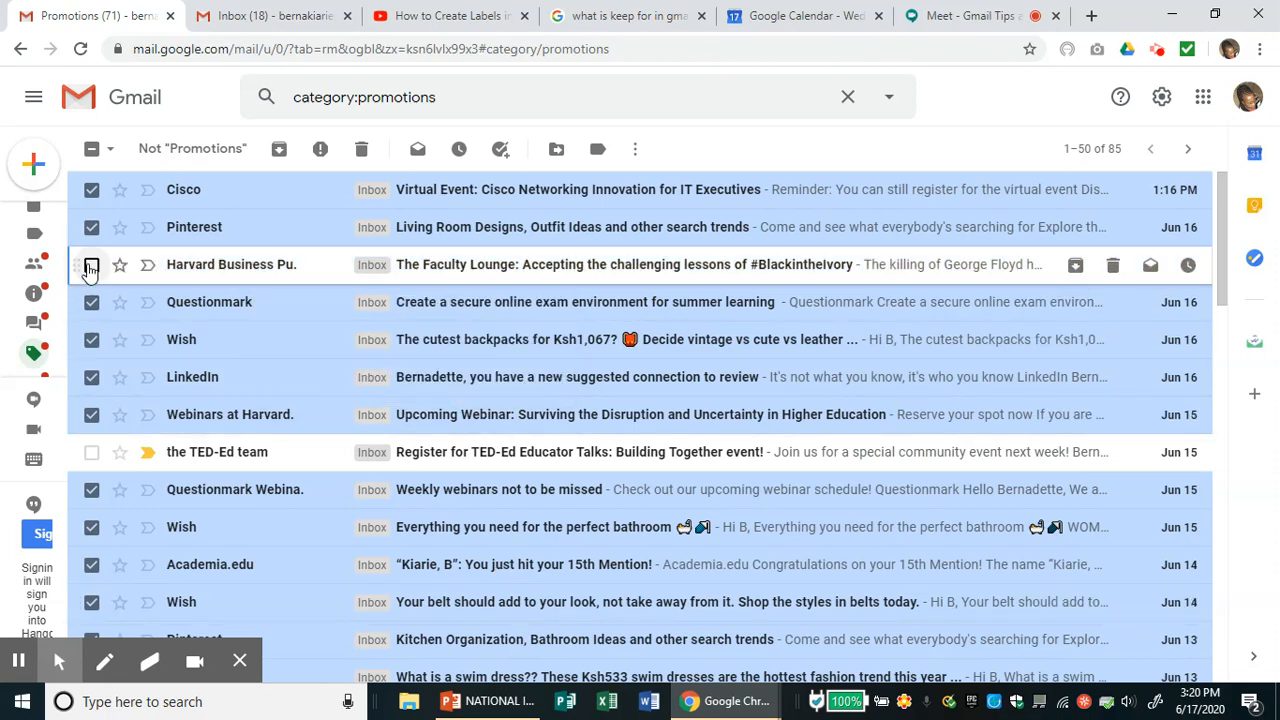
drag(1224, 262, 1236, 356)
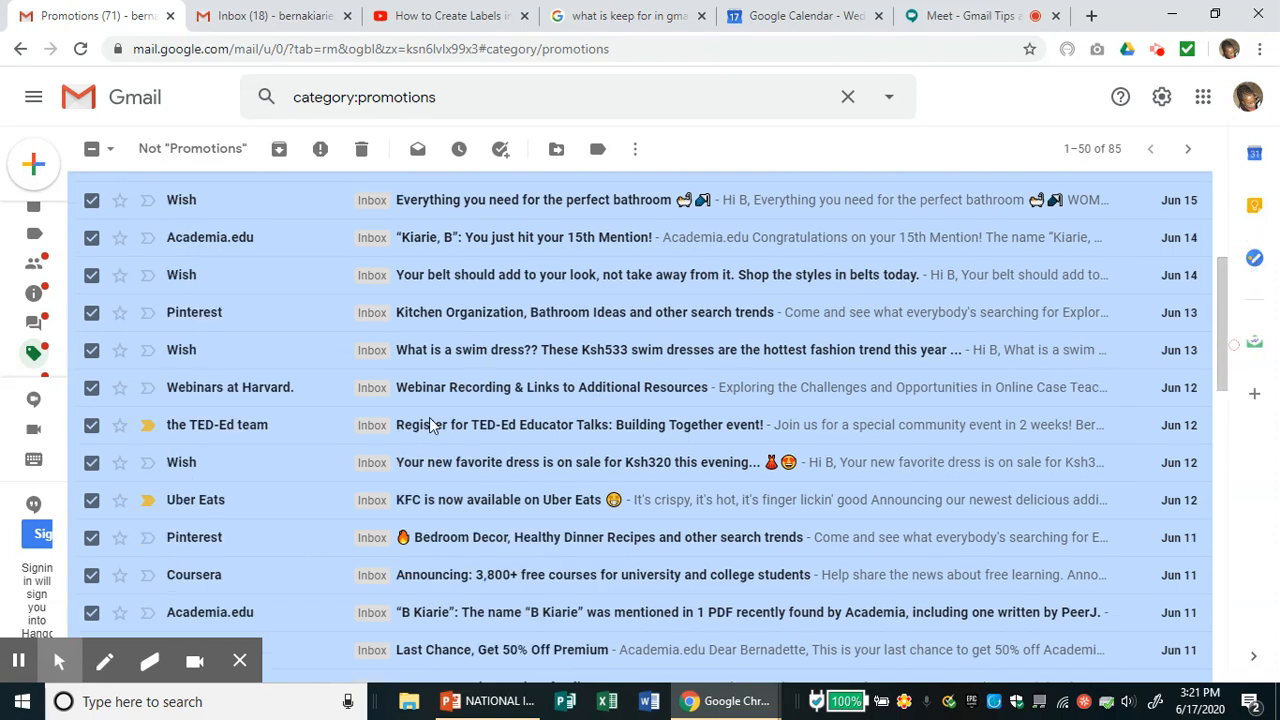
click(88, 427)
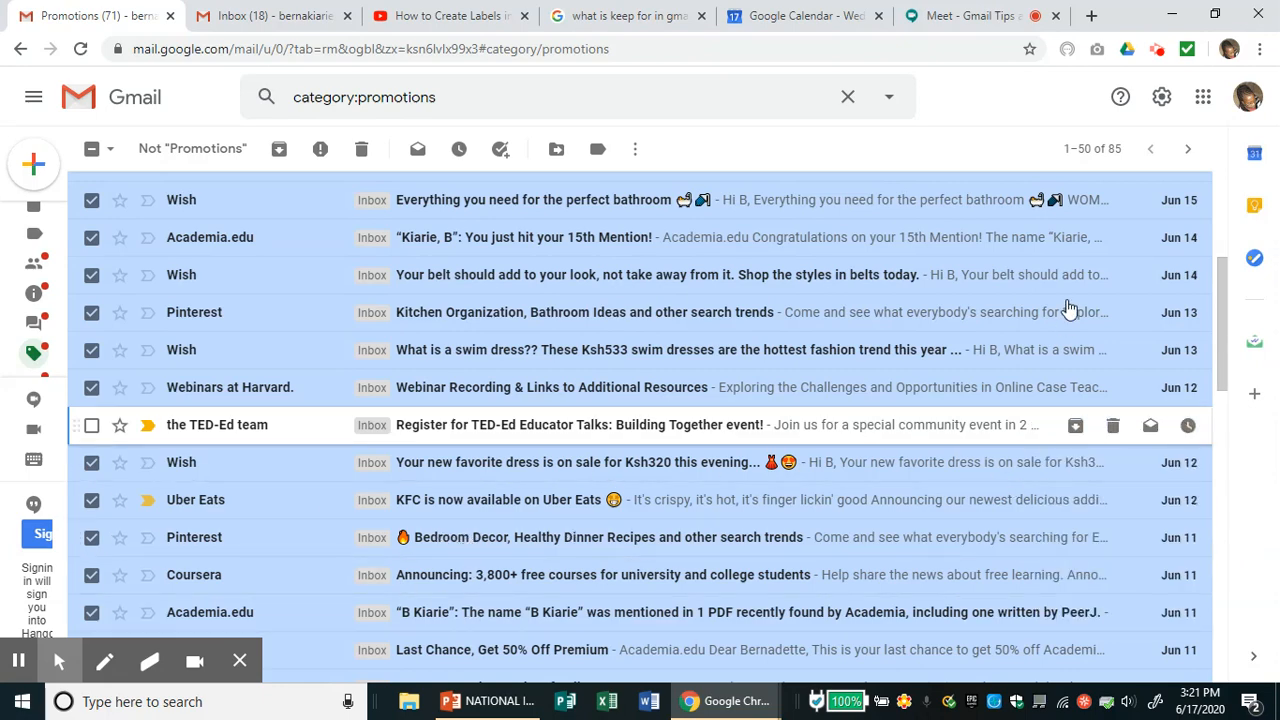
- Move the checked promotion emails to trash and return to the Inbox browser tab
click(1221, 324)
drag(1221, 324, 1220, 222)
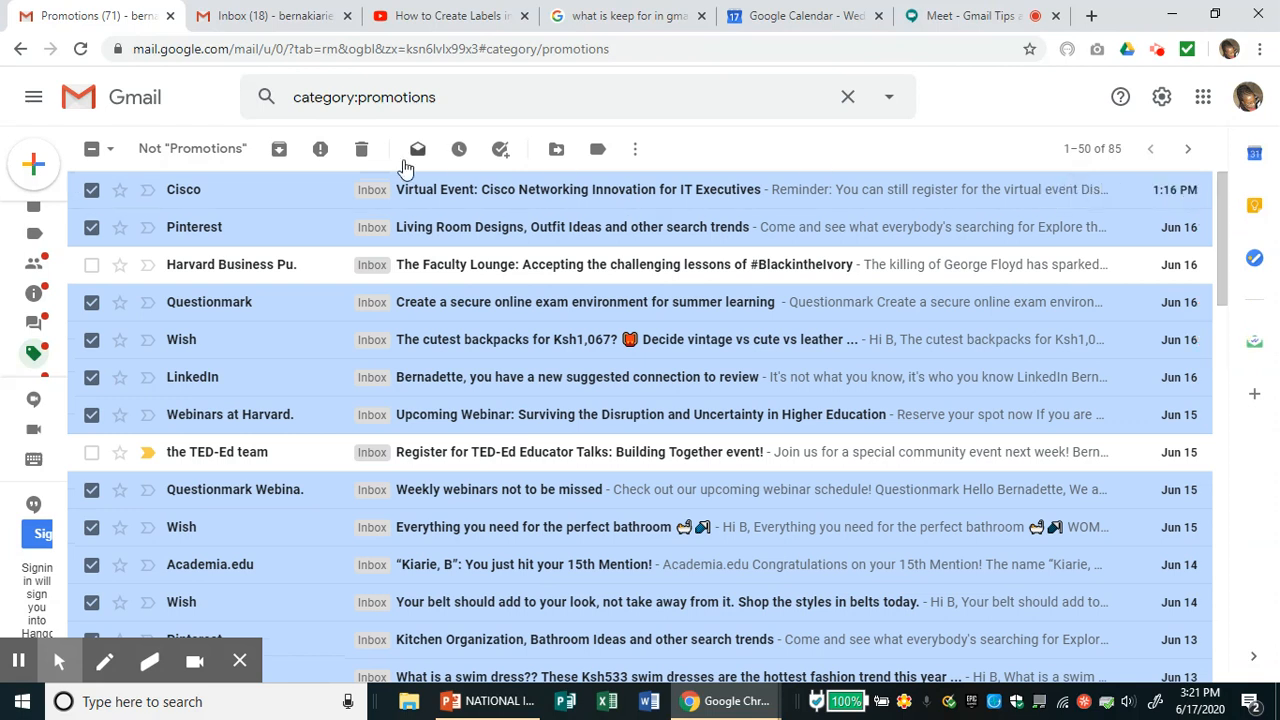
click(362, 150)
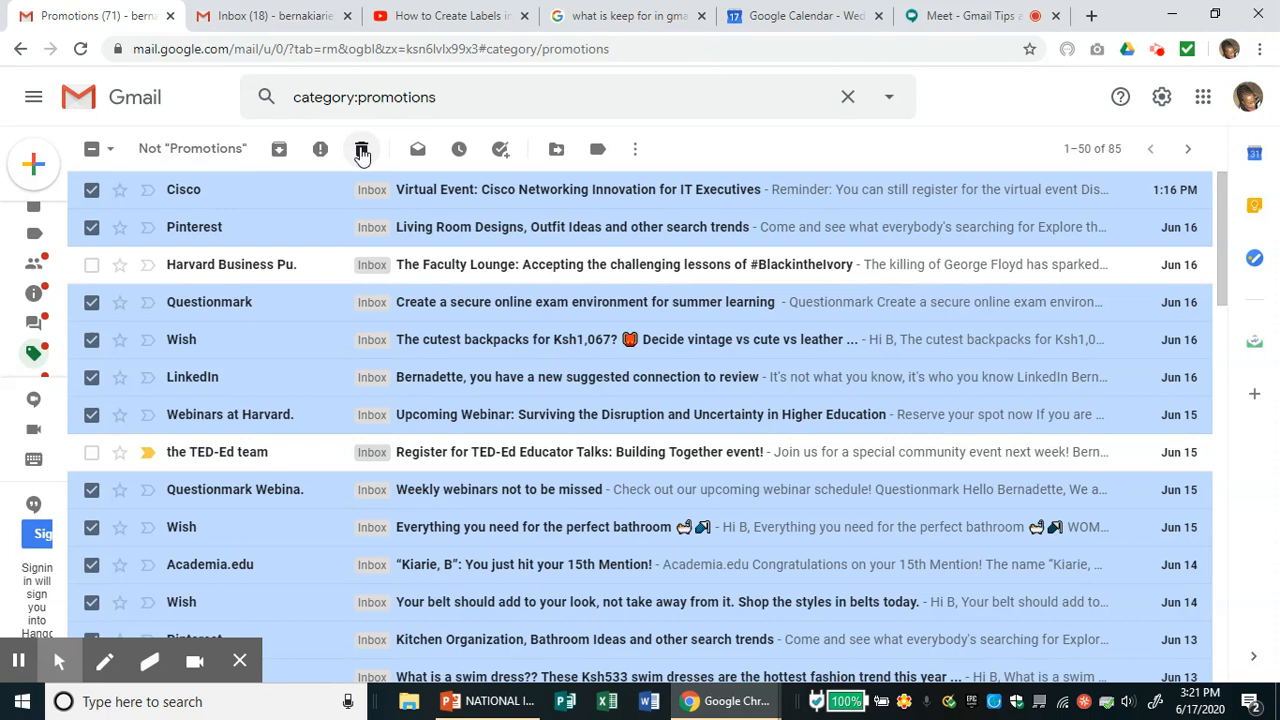
click(276, 16)
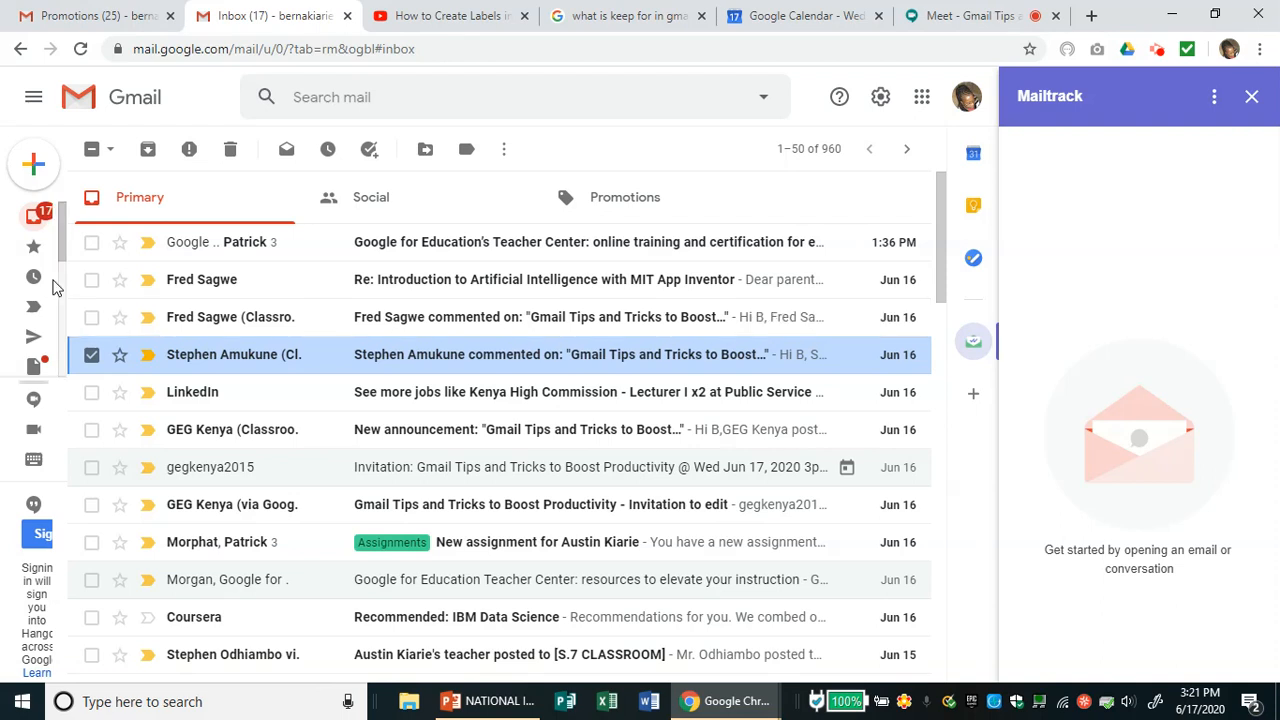
- Show all sidebar labels via More and scroll down to Spam and Manage labels
mouse_move(55, 288)
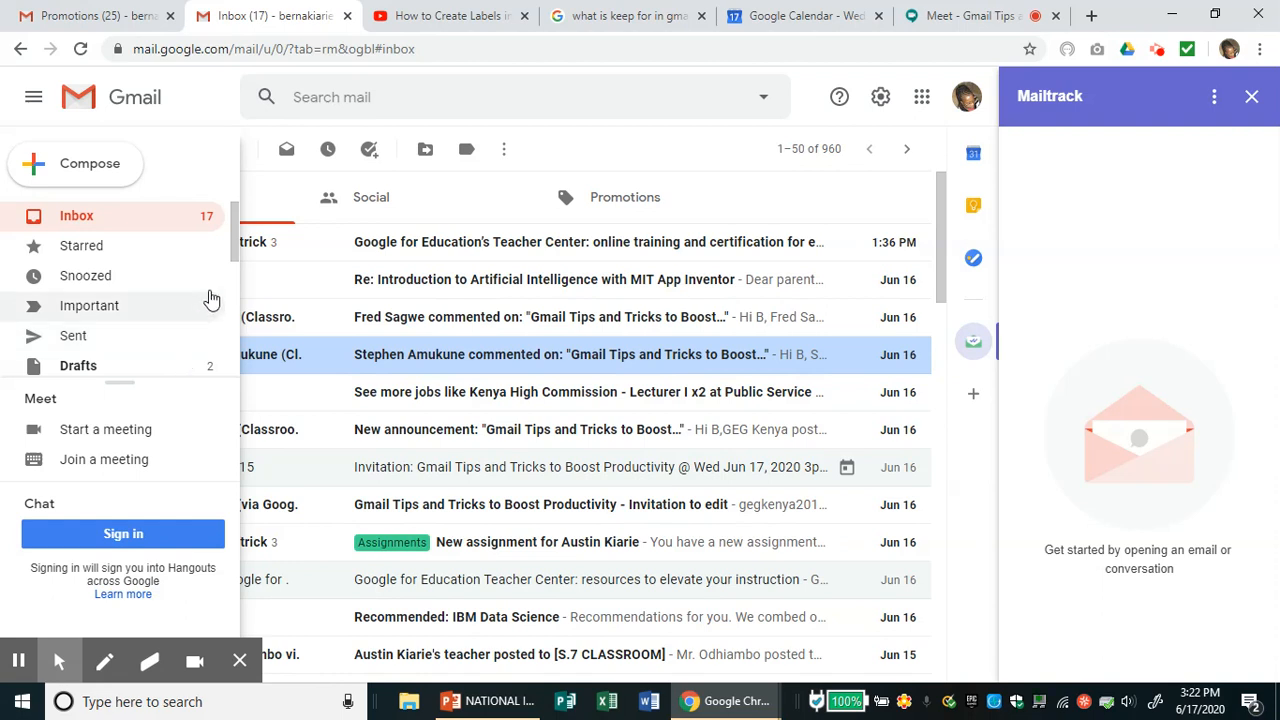
drag(234, 250, 240, 376)
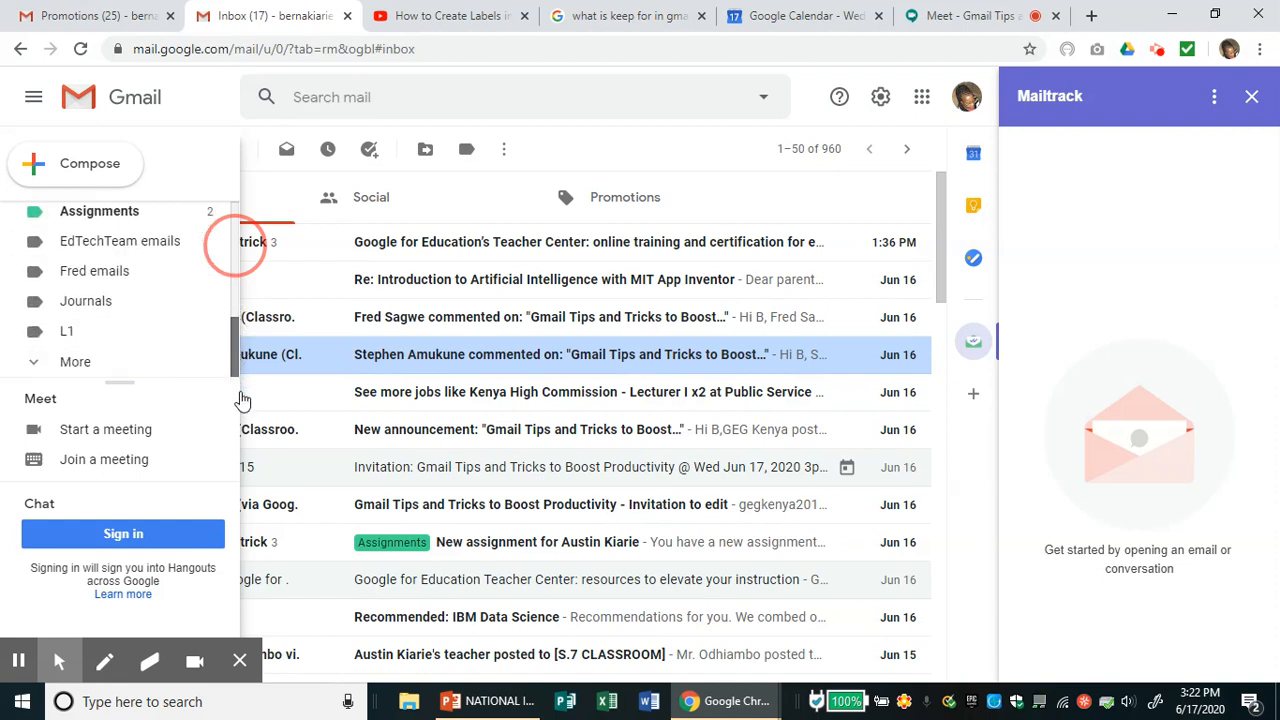
click(35, 370)
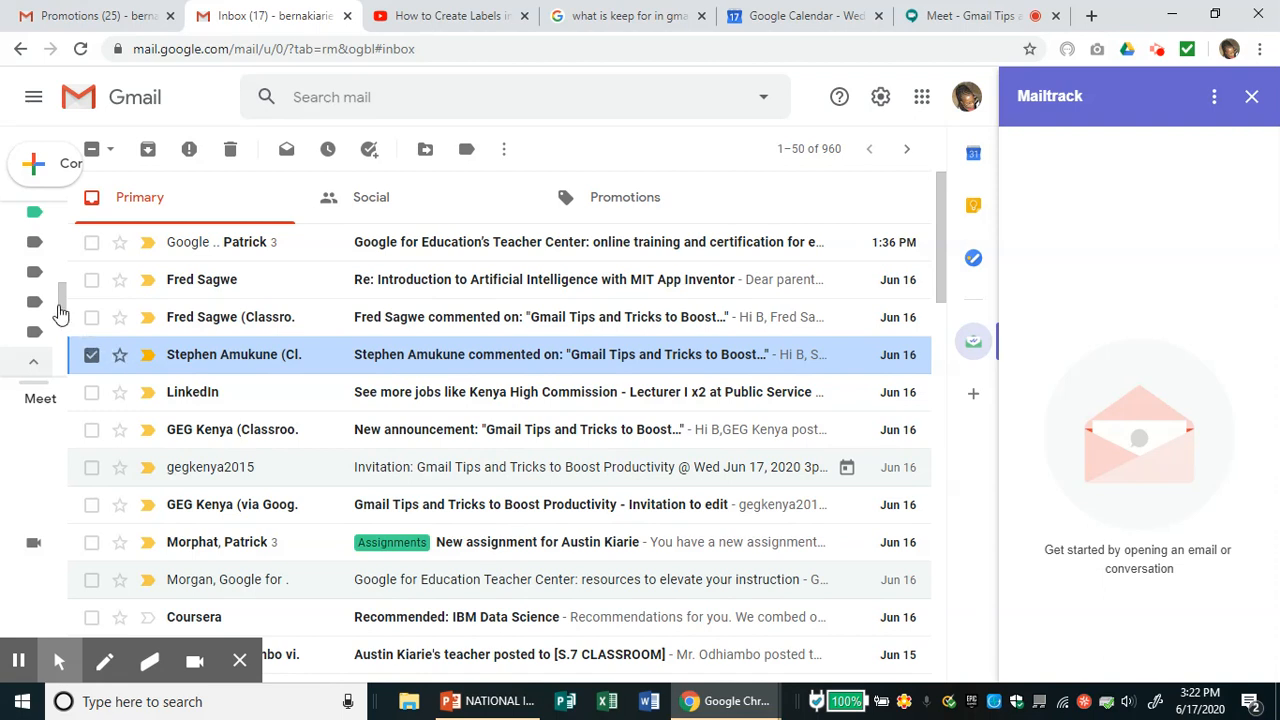
mouse_move(40, 252)
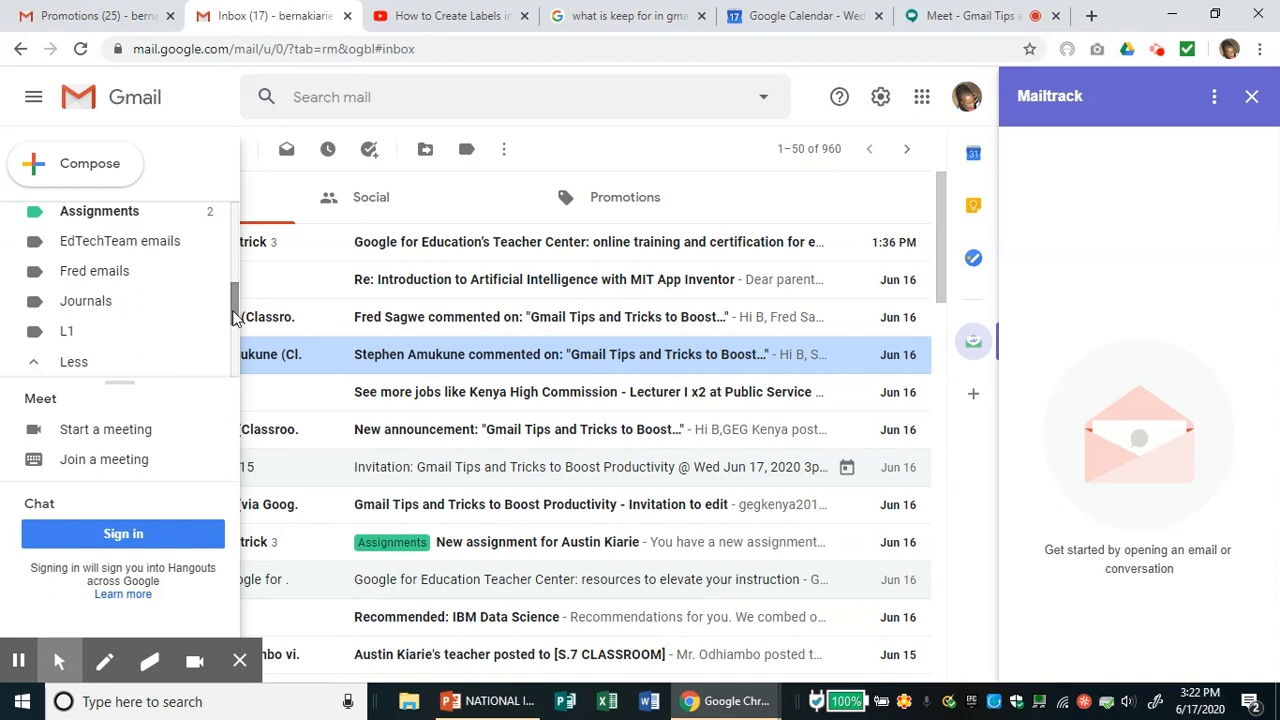
drag(237, 311, 243, 371)
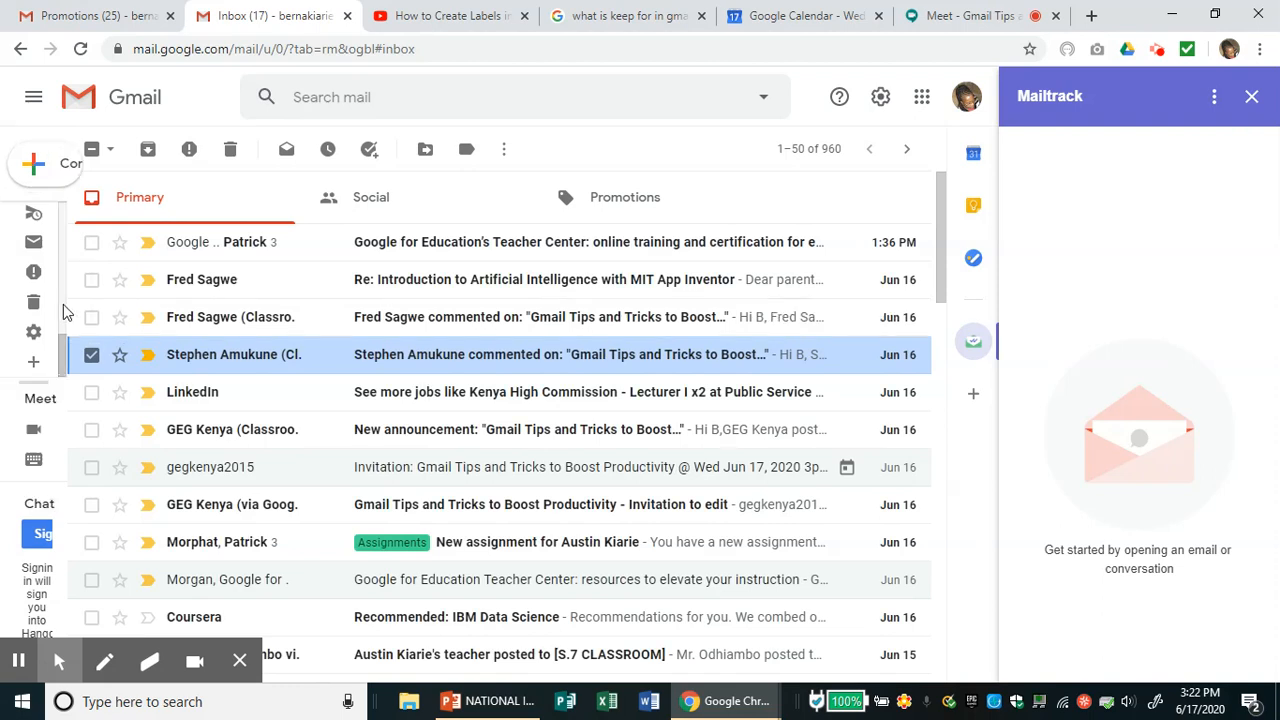
mouse_move(62, 313)
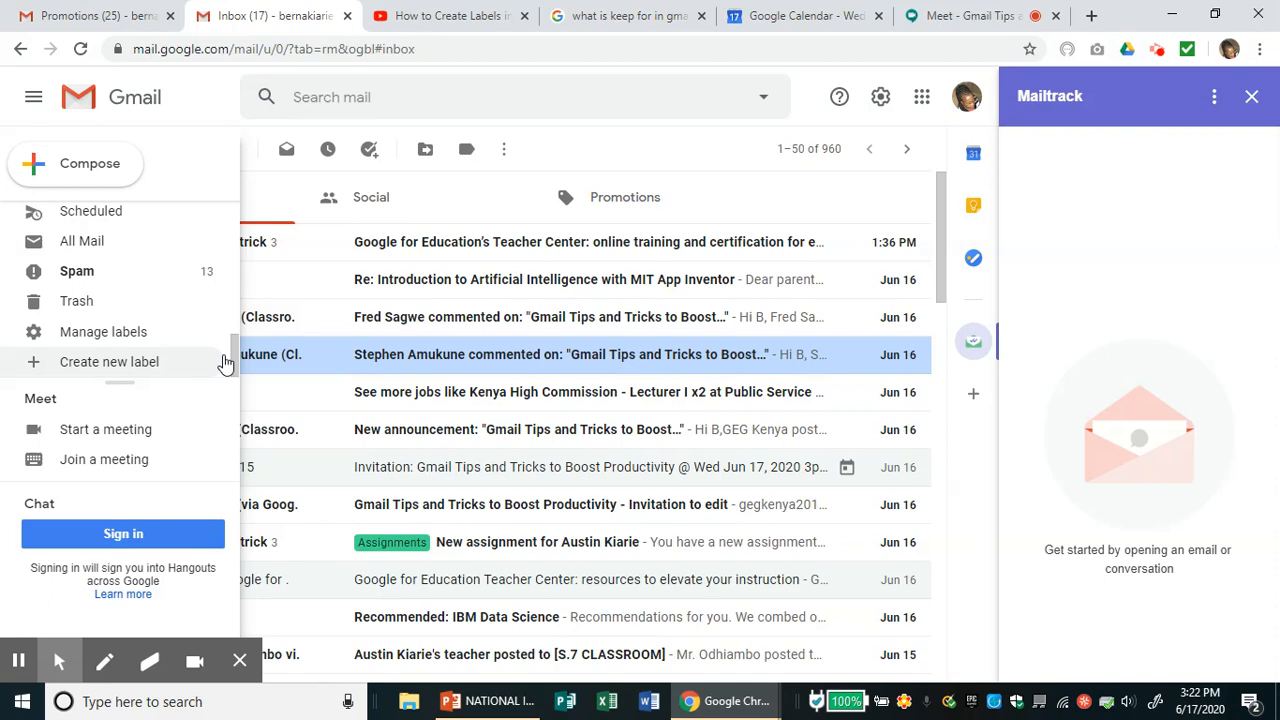
- Open Spam, close the Mailtrack panel, and delete all 13 spam messages forever
click(144, 273)
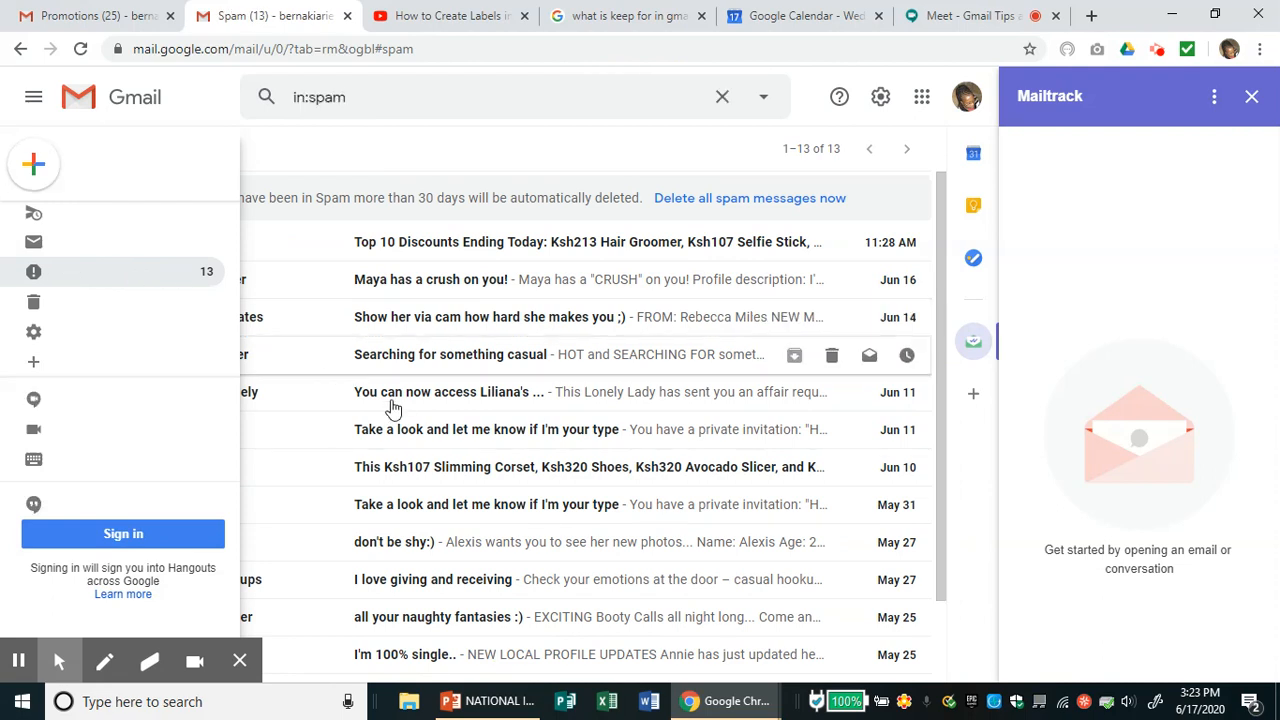
click(1253, 97)
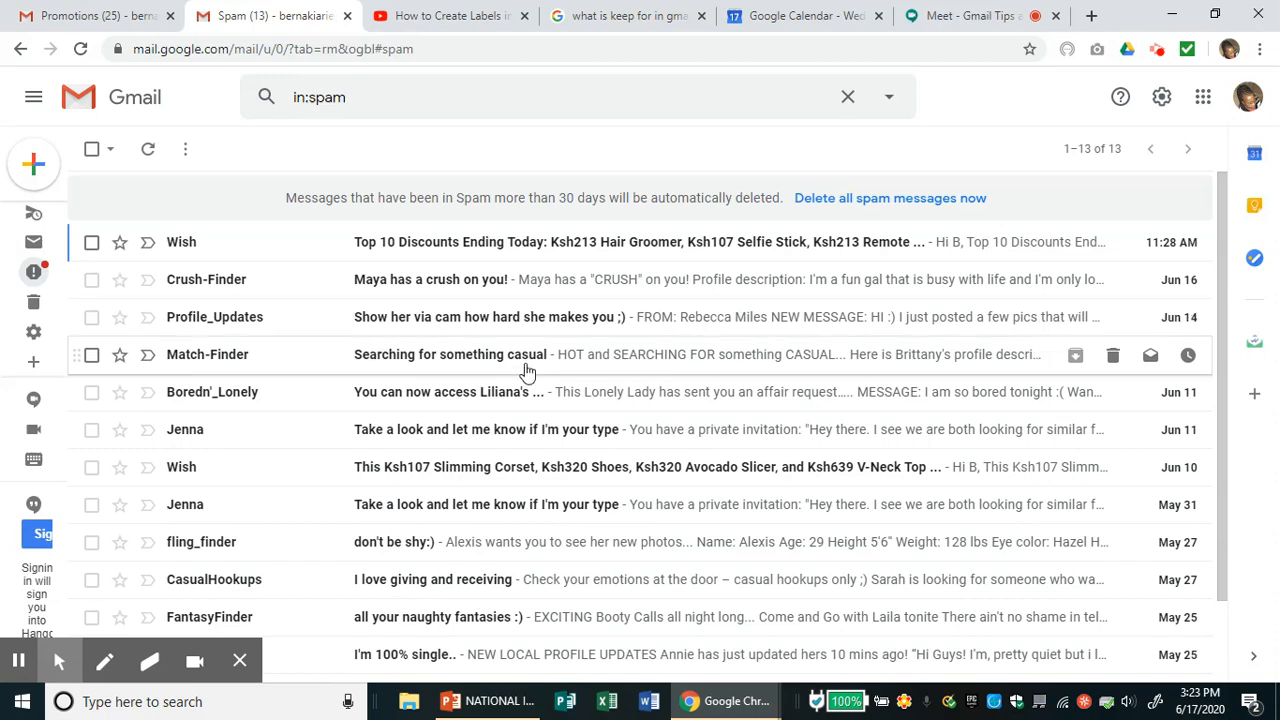
drag(1224, 413, 1212, 340)
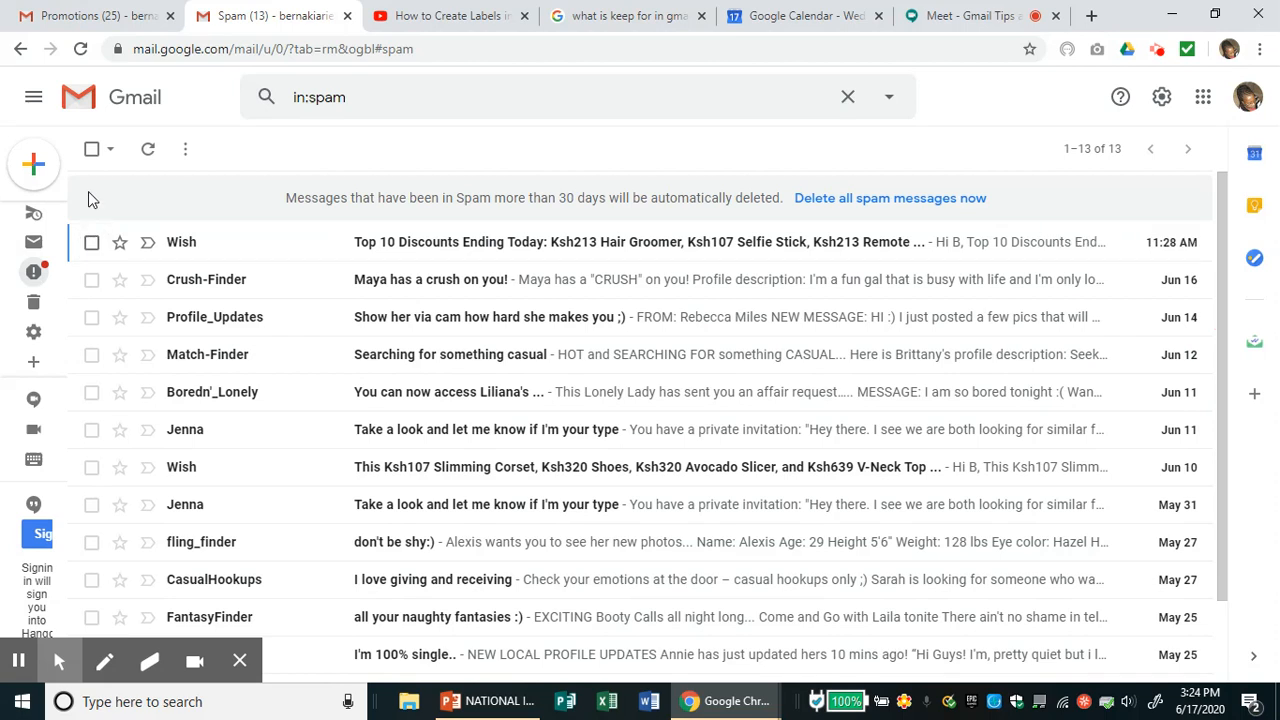
click(91, 151)
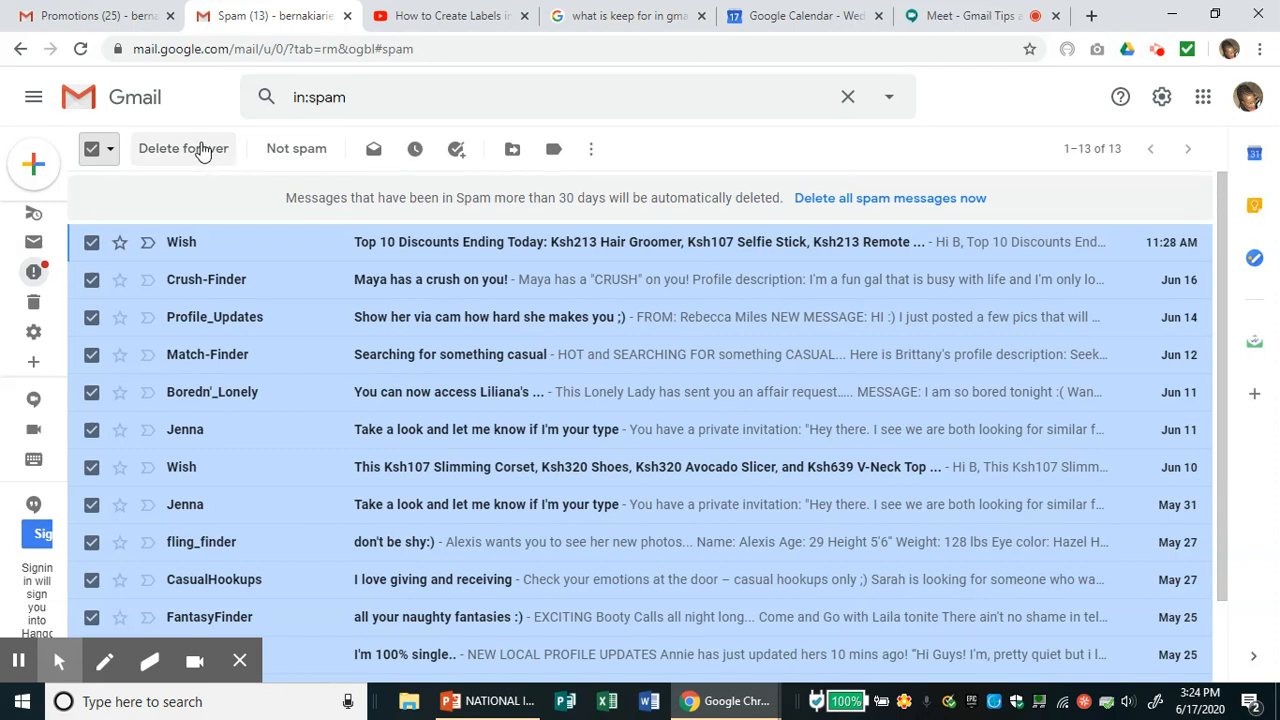
click(202, 150)
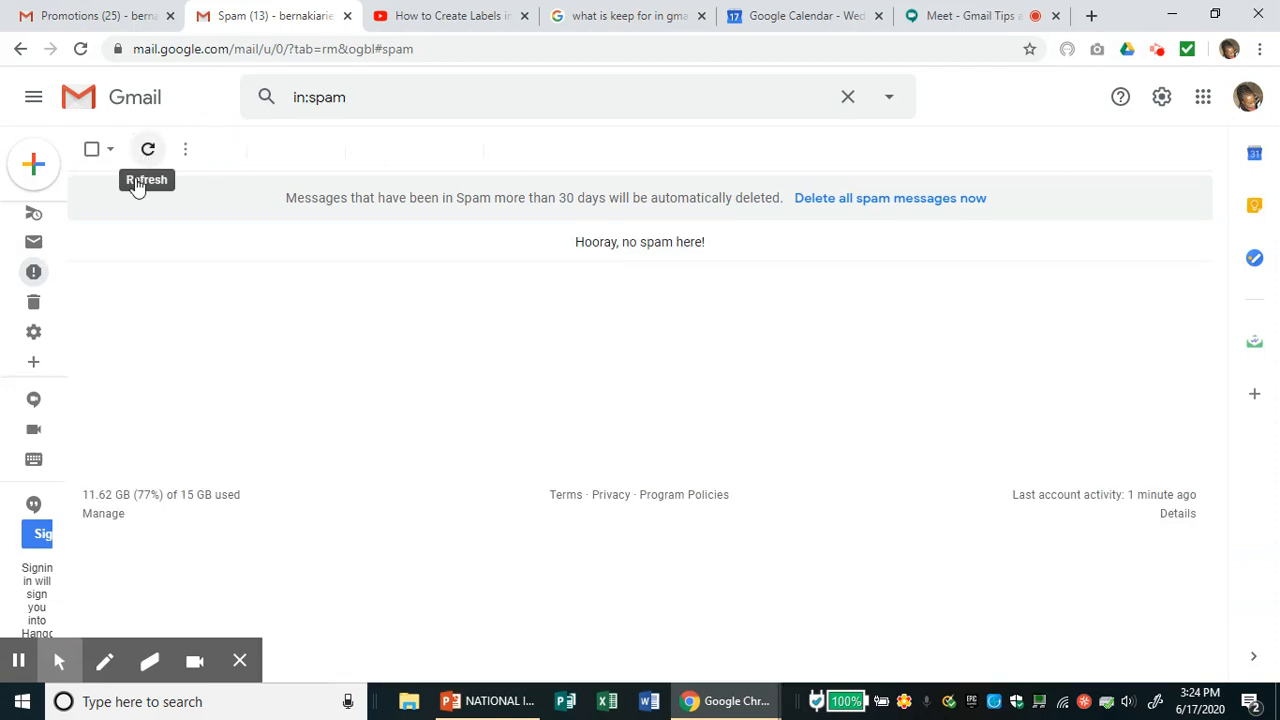
mouse_move(58, 222)
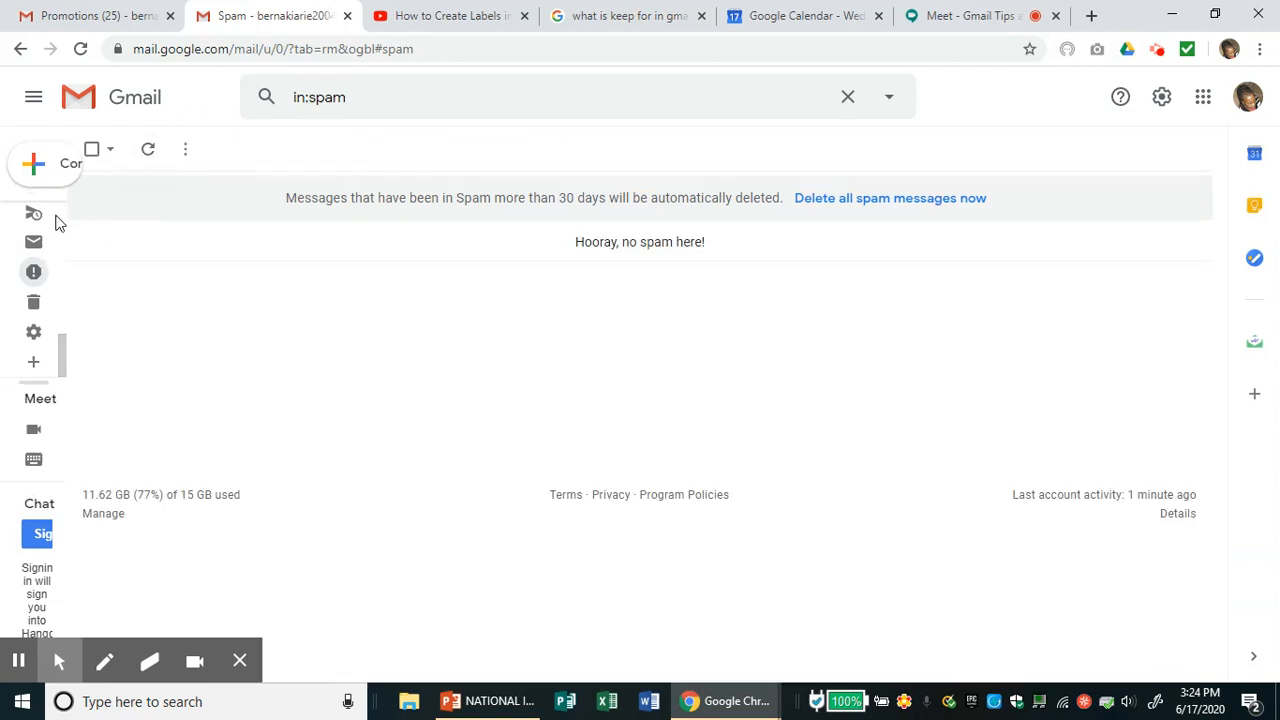
- Go back to the Inbox from the sidebar and open the settings menu
click(57, 347)
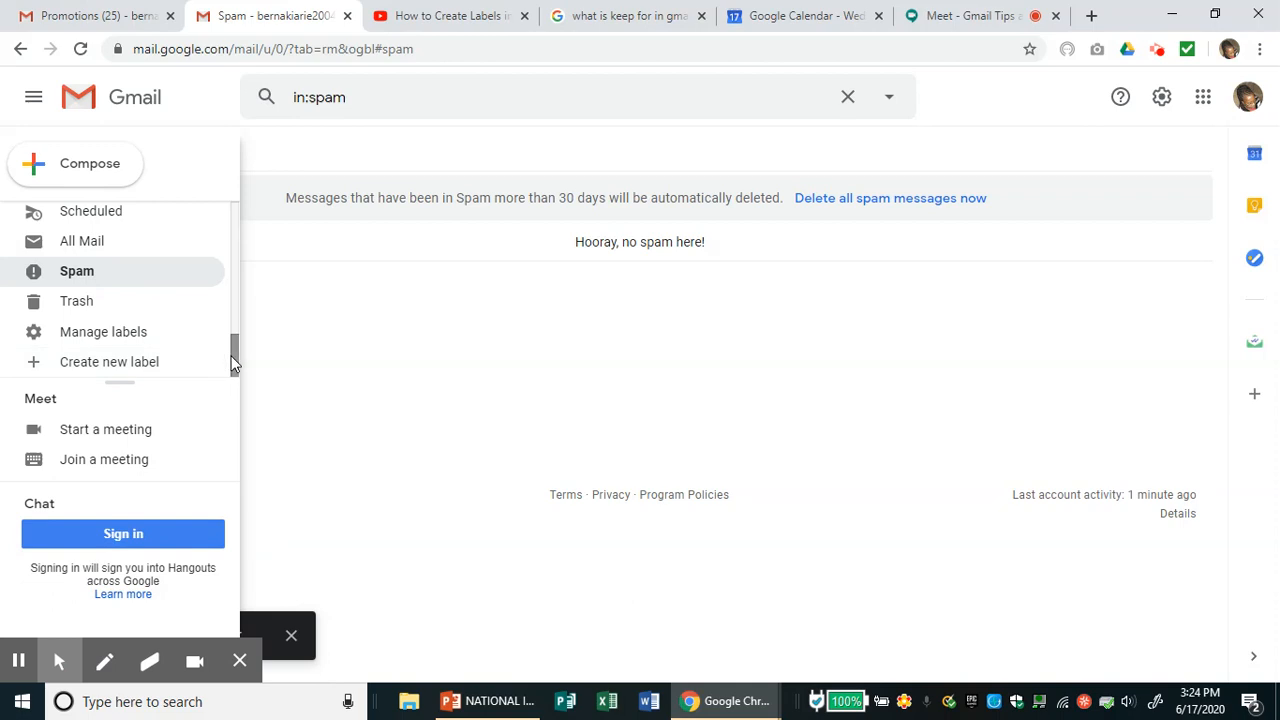
drag(233, 357, 233, 228)
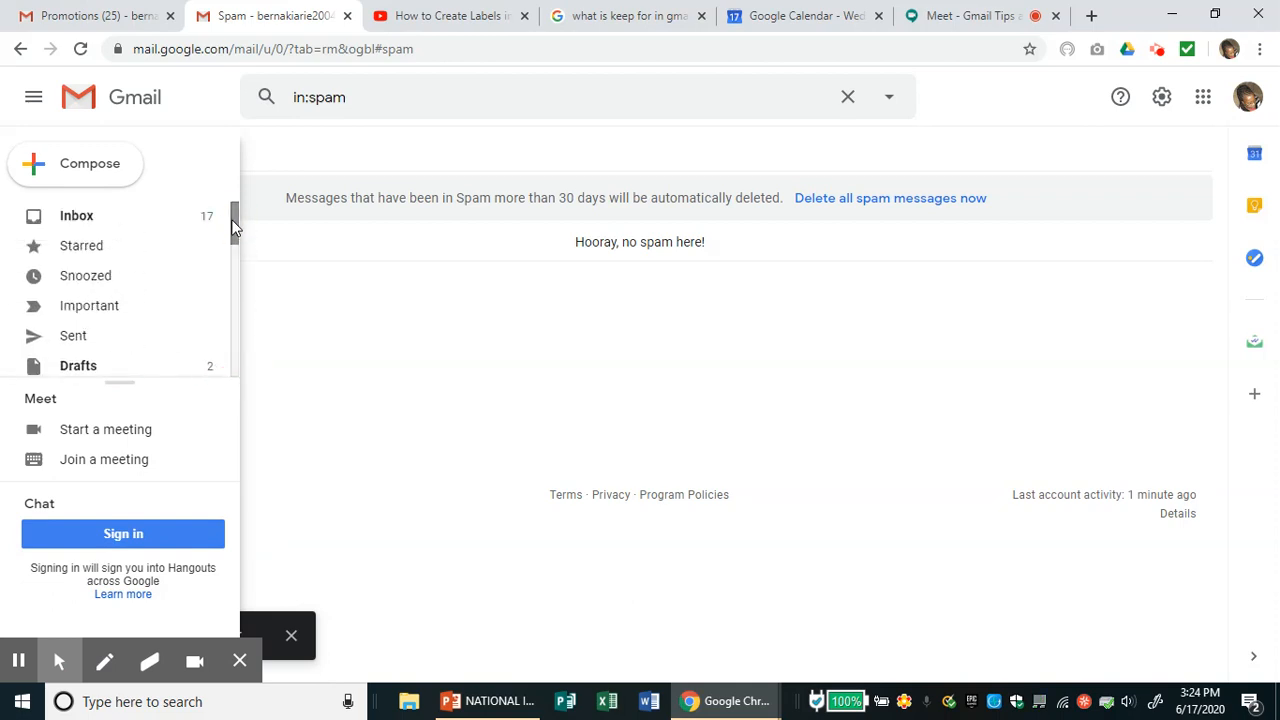
click(133, 225)
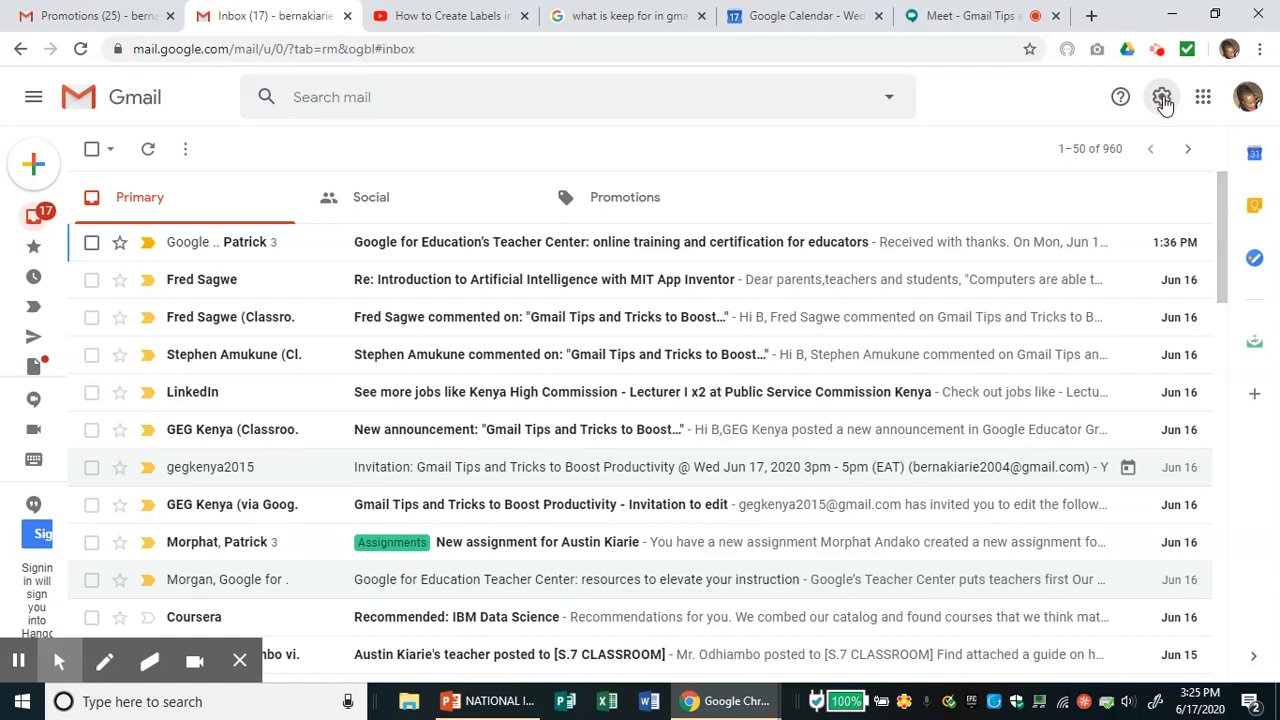
click(1163, 101)
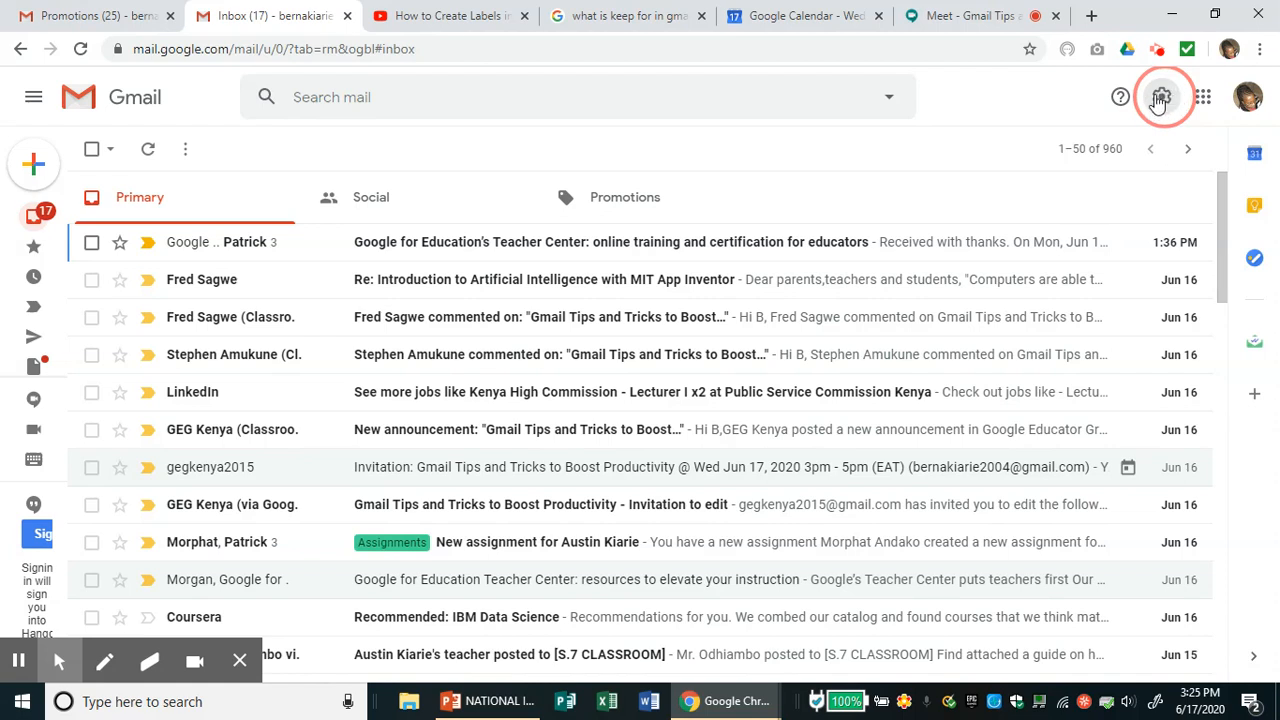
- Trash the checked promotions in the other browser tab and return to its Inbox
click(83, 22)
click(361, 149)
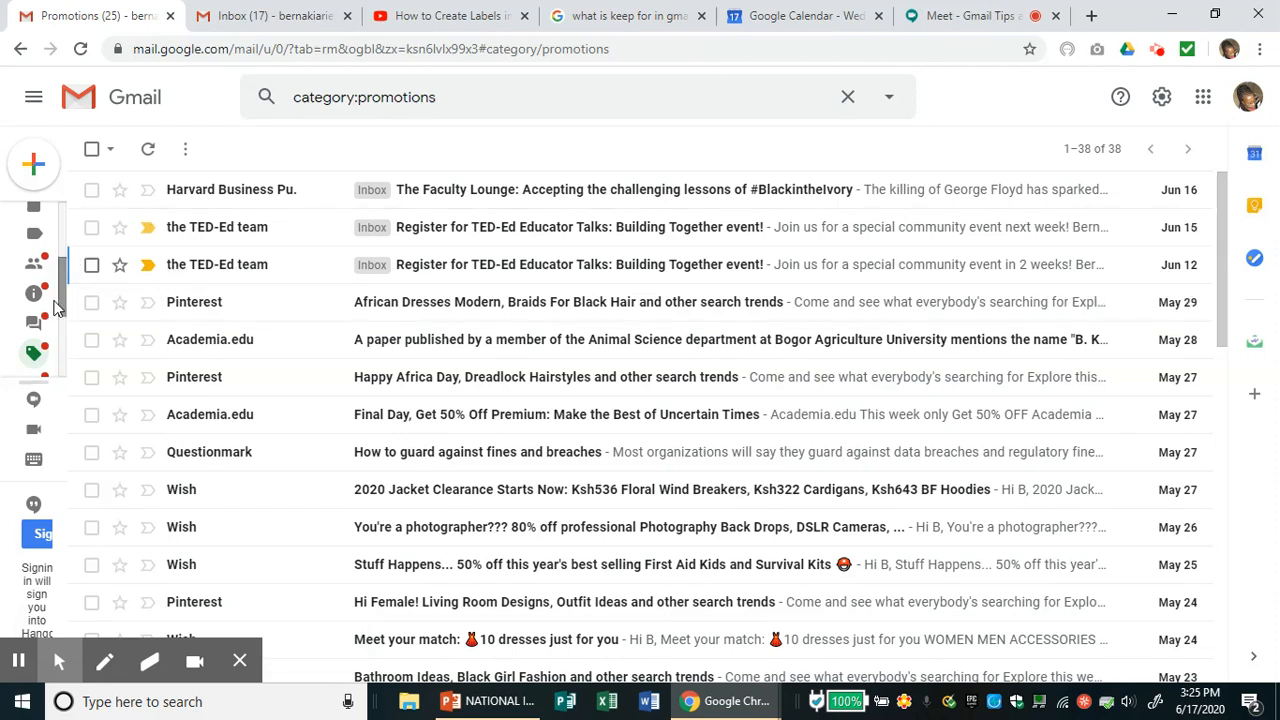
mouse_move(49, 309)
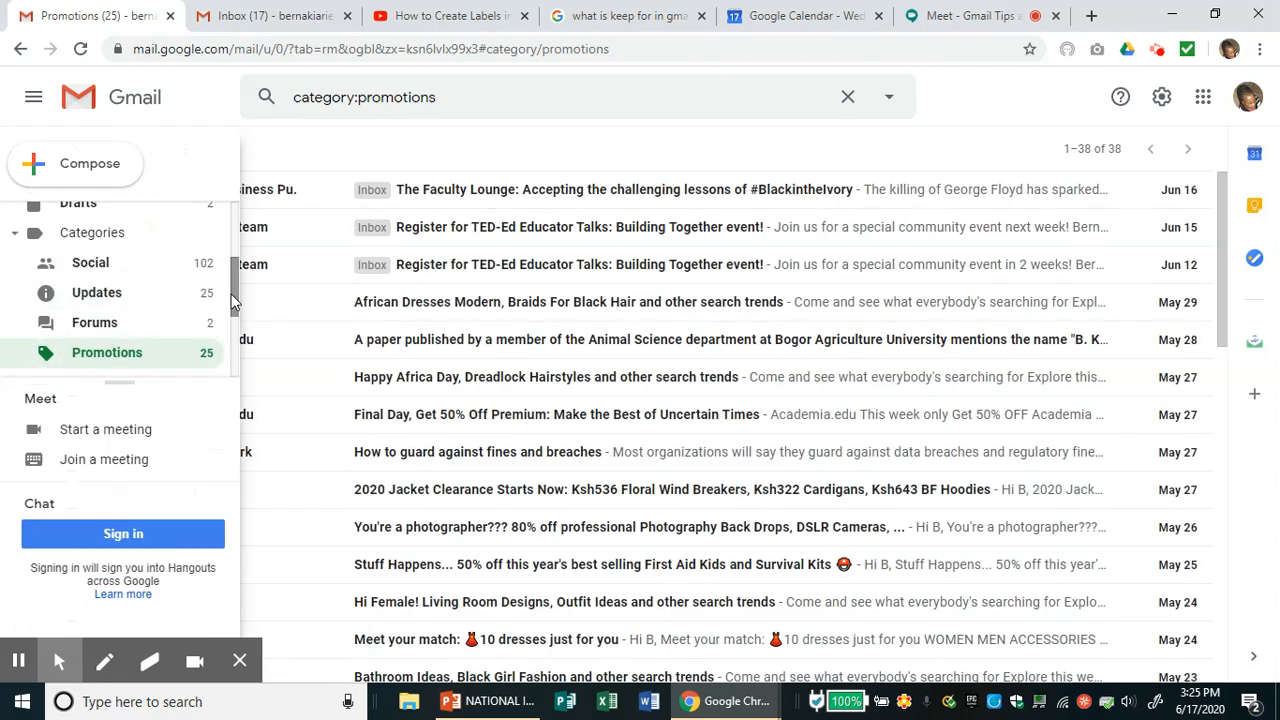
drag(236, 292, 236, 229)
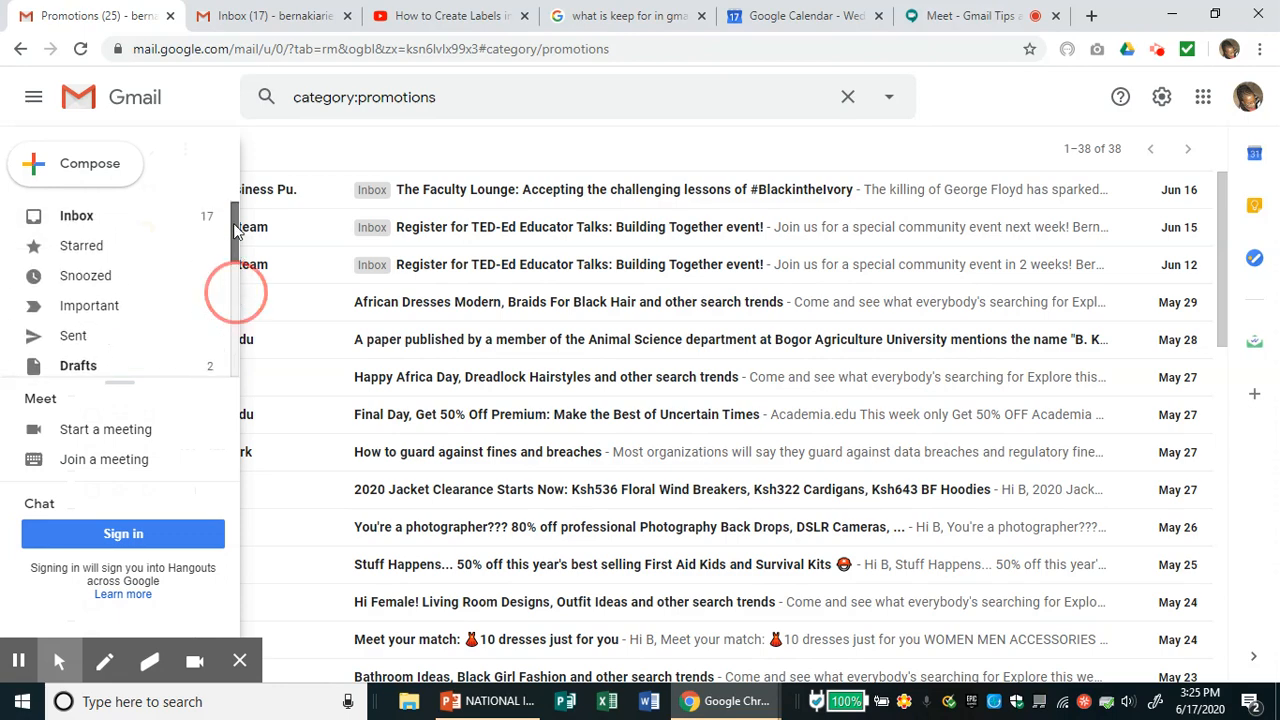
click(126, 224)
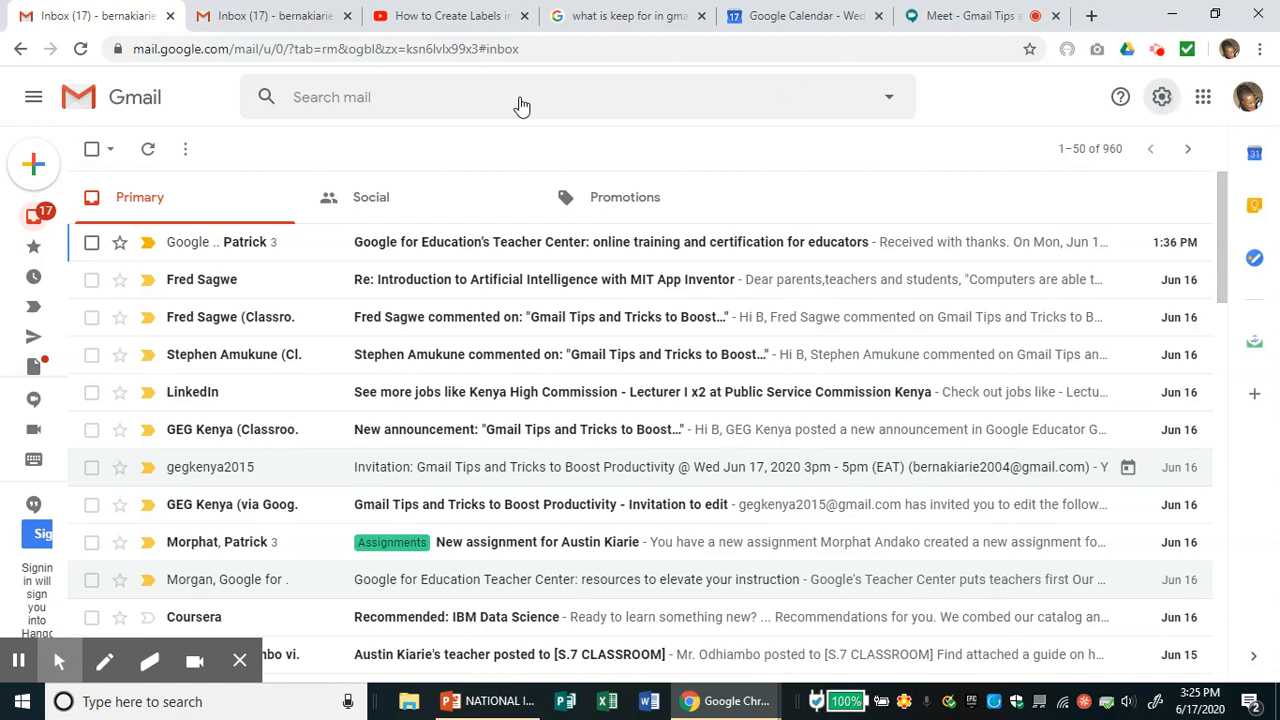
- Switch to the second Gmail tab and open the advanced search options
click(310, 20)
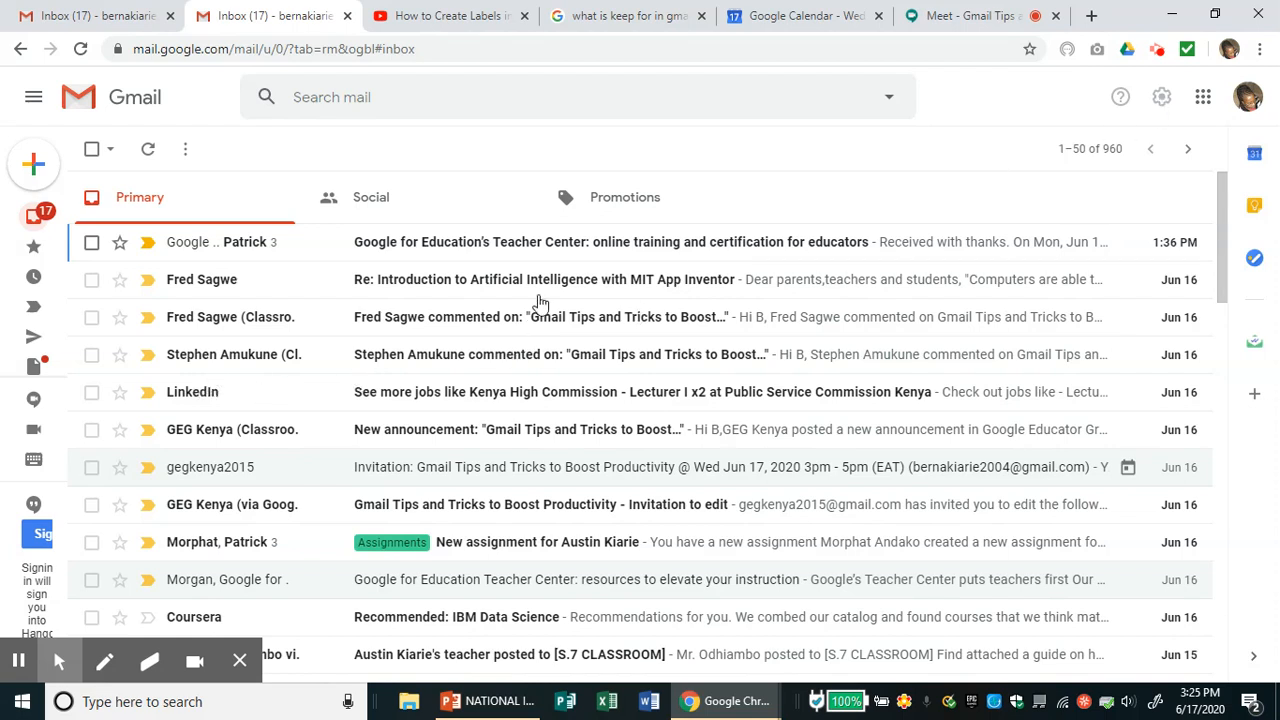
key(Tab)
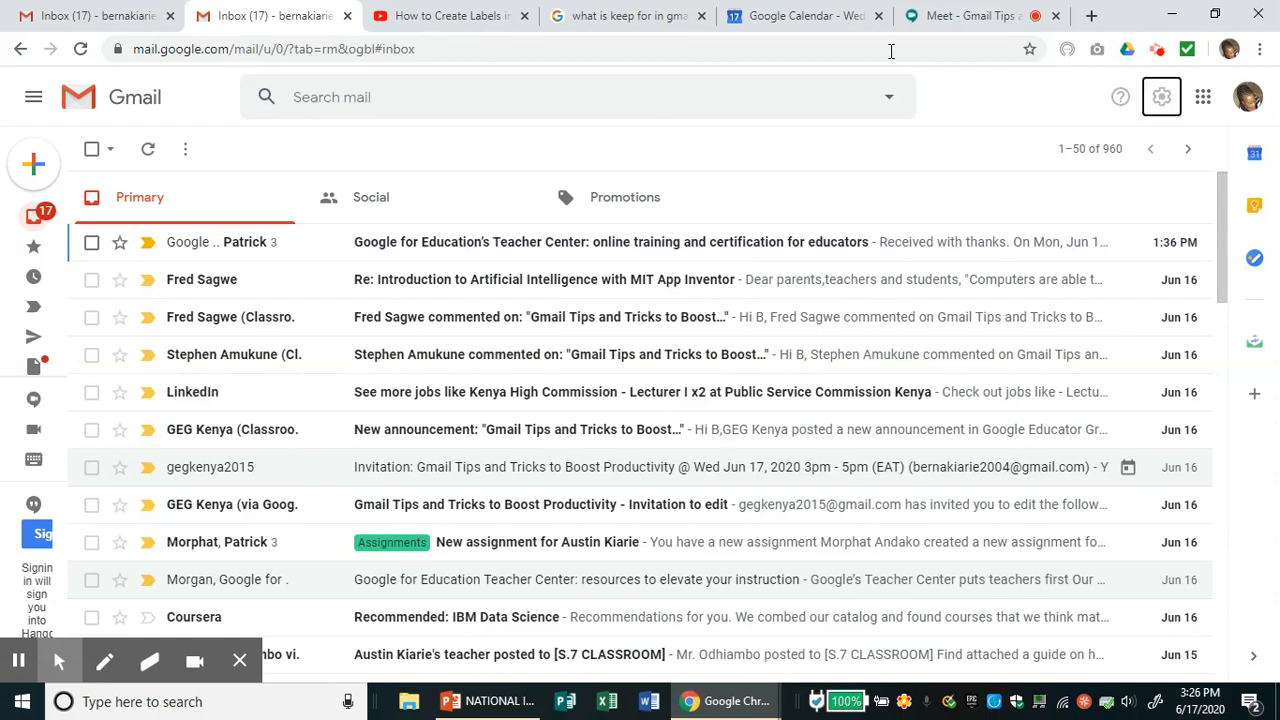
click(891, 105)
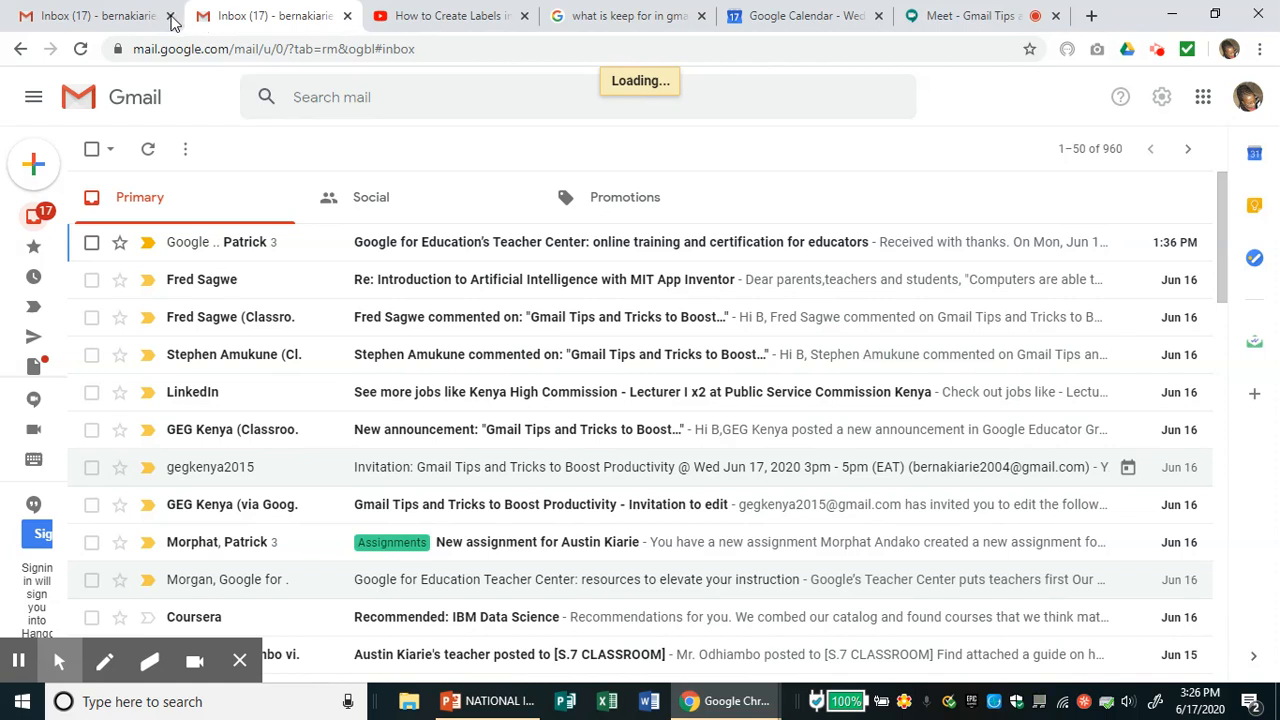
- Close the duplicate Gmail tab, confirming Leave in the Leave site? dialog
click(170, 17)
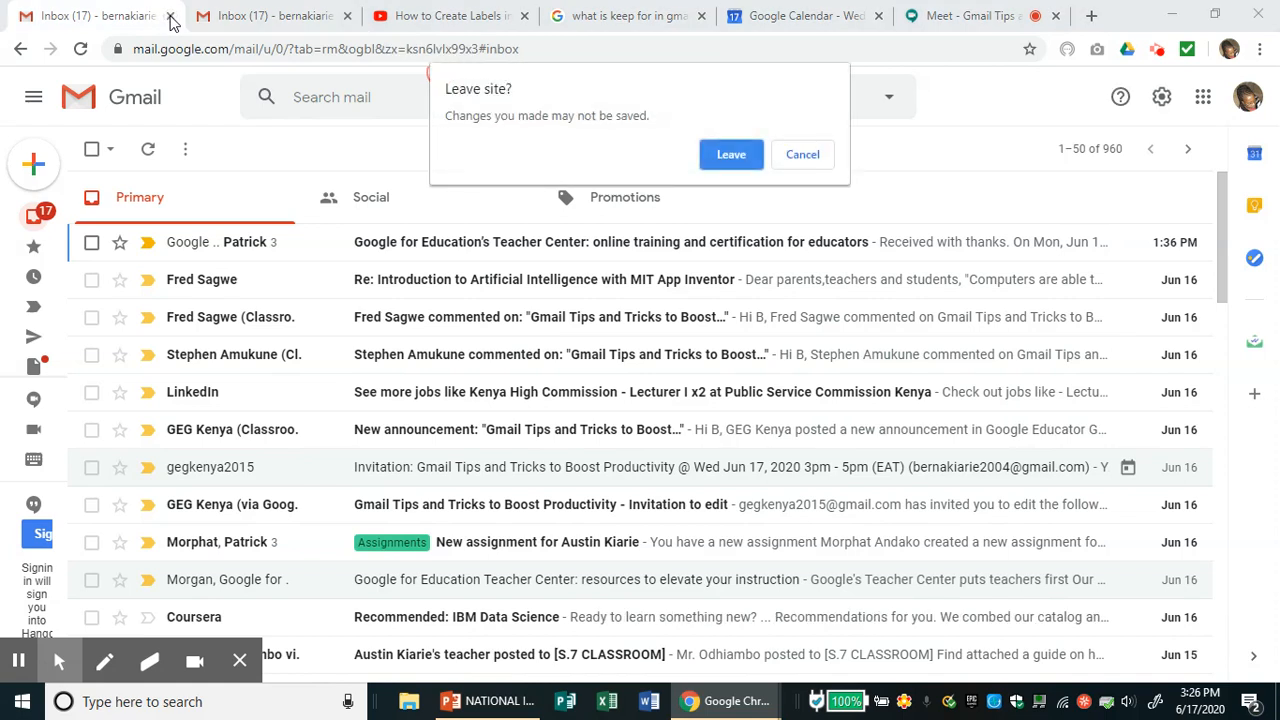
click(737, 157)
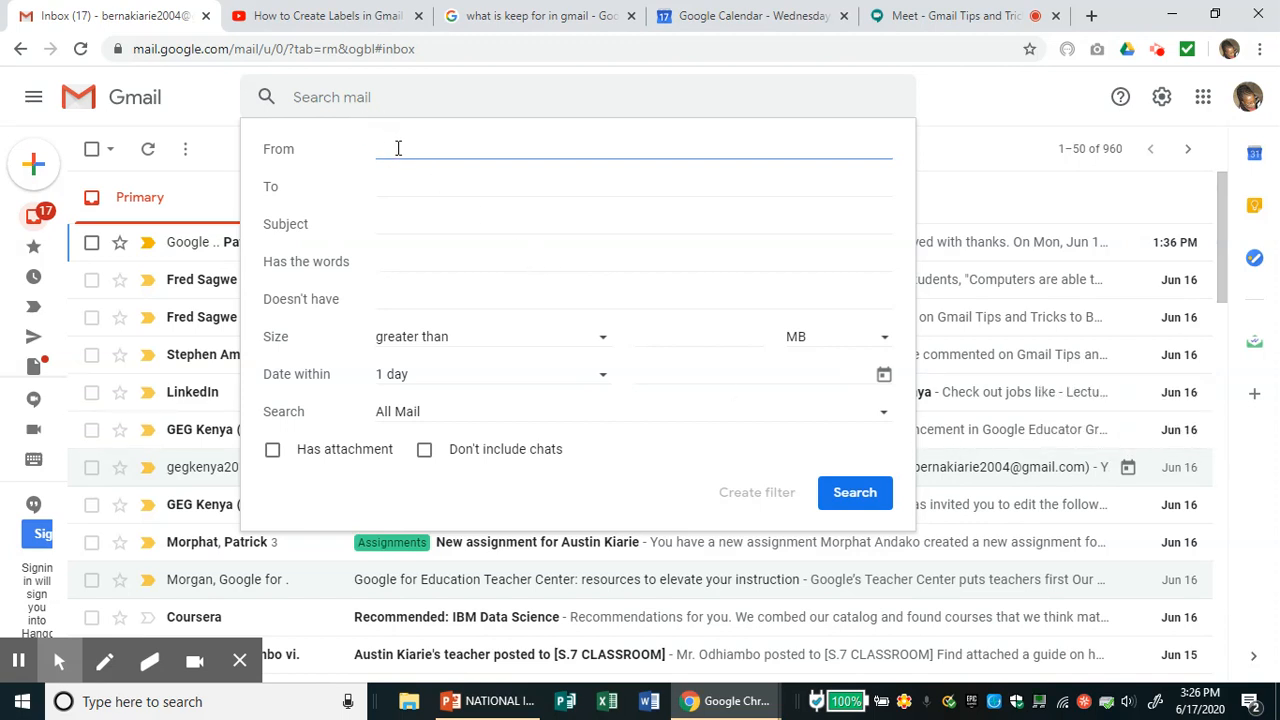
- Search by the From field for a suggested contact's address, returning about 147 conversations
text(Fred)
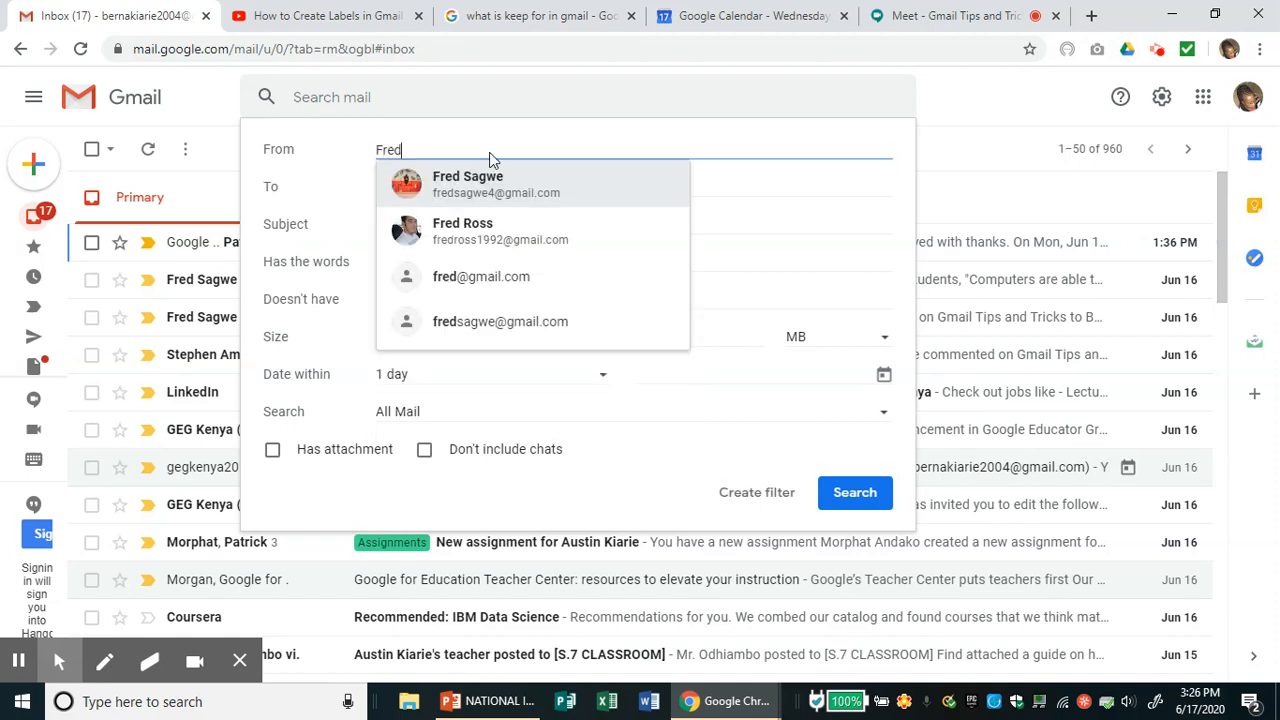
click(499, 180)
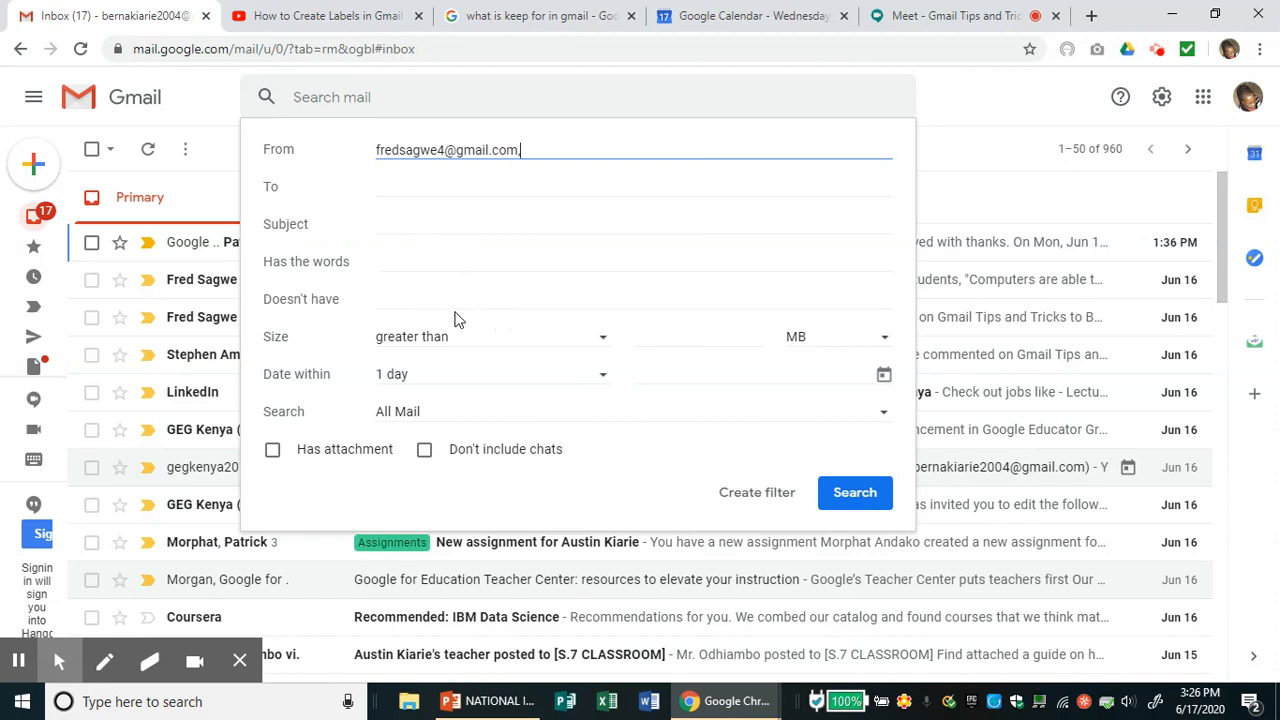
click(856, 496)
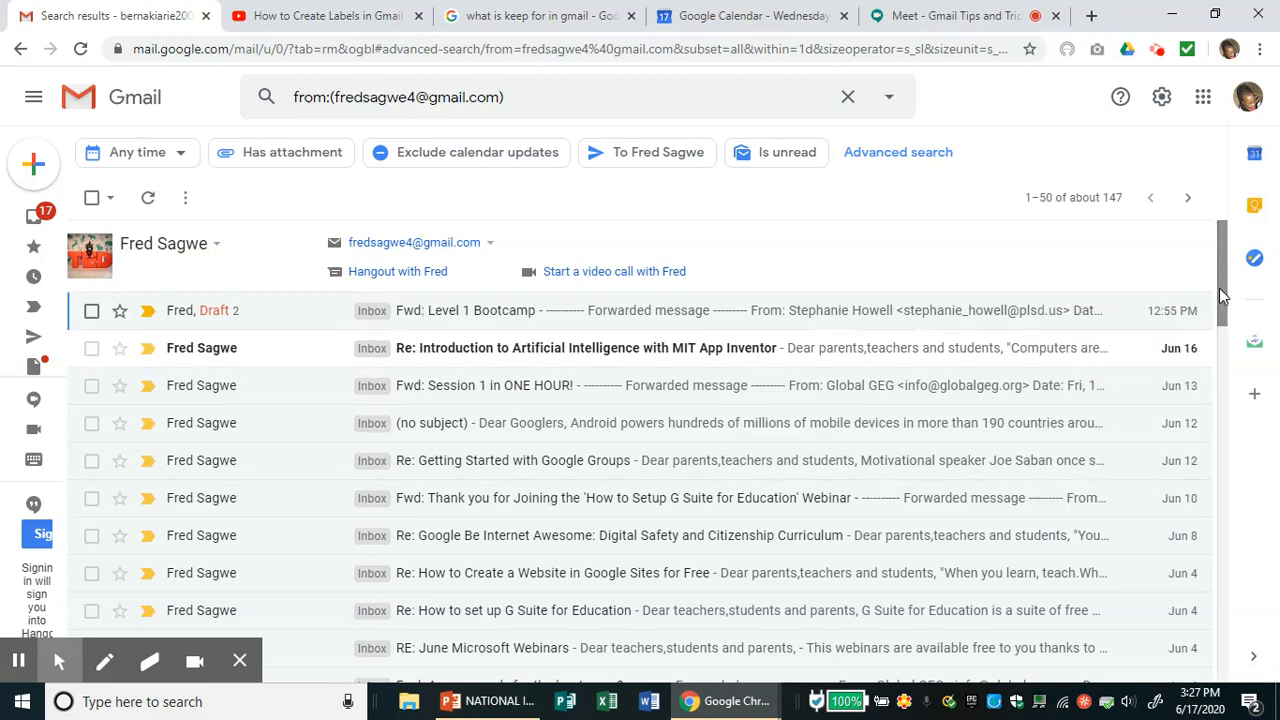
mouse_move(1221, 287)
mouse_down()
mouse_move(1256, 635)
mouse_move(1229, 278)
mouse_up()
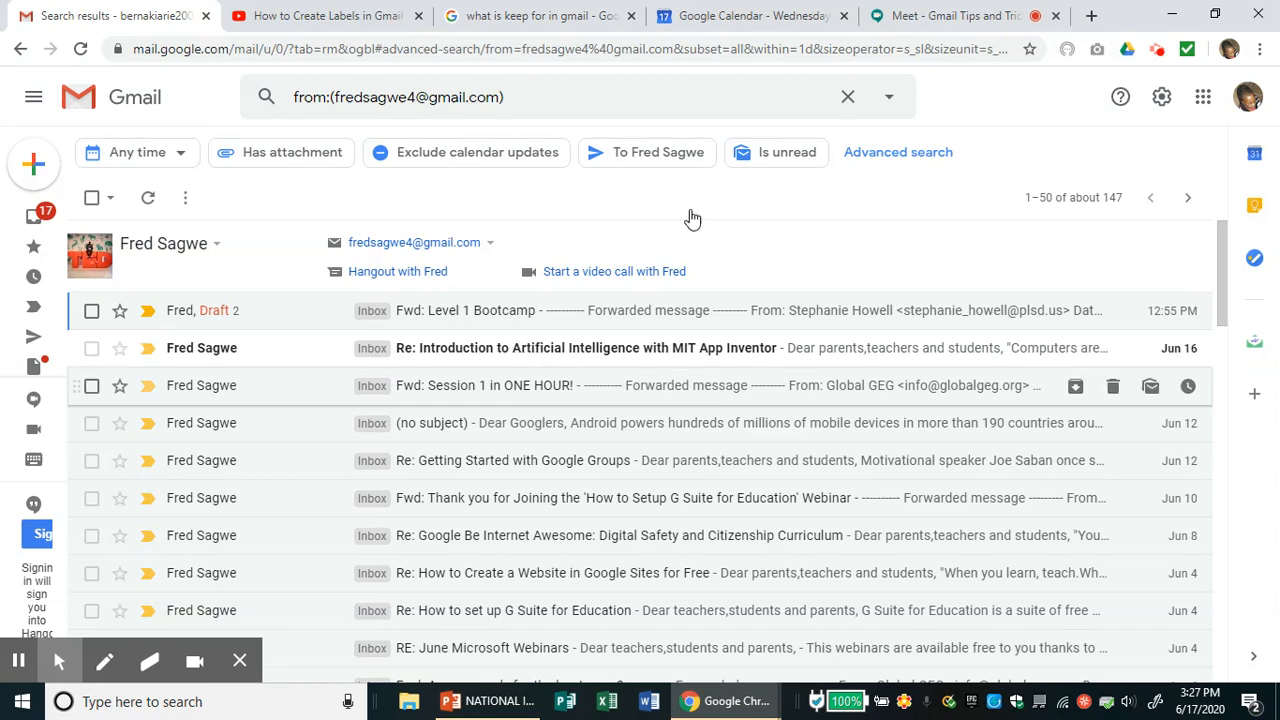
- Clear the sender search and return to the Inbox's 960 conversations
click(847, 100)
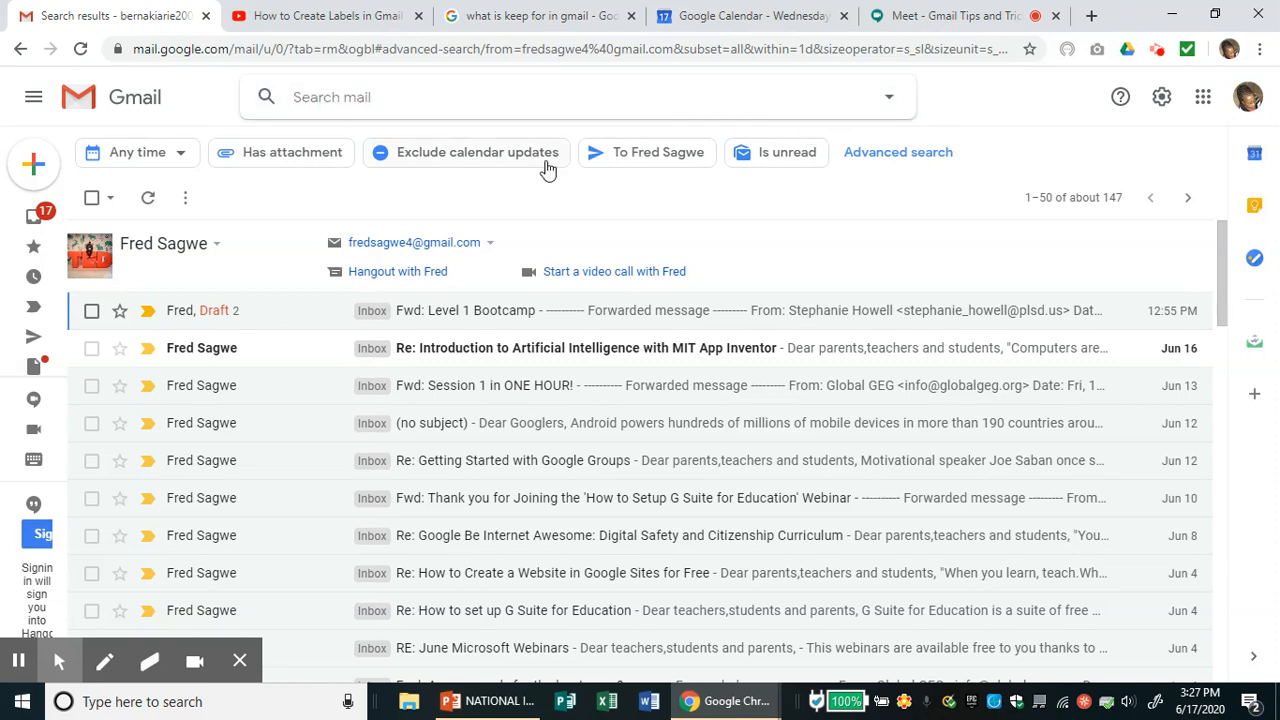
click(41, 222)
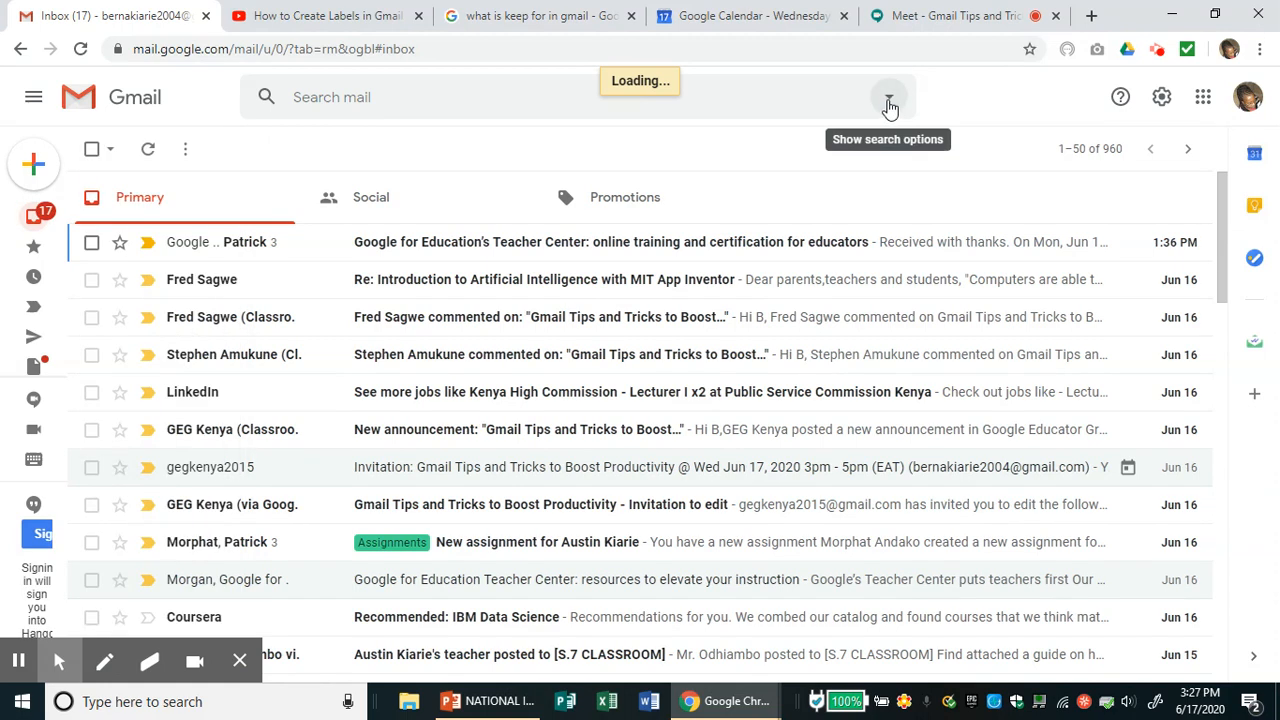
- Search for messages from Linkedin in the advanced search From field, about 66 results
click(886, 99)
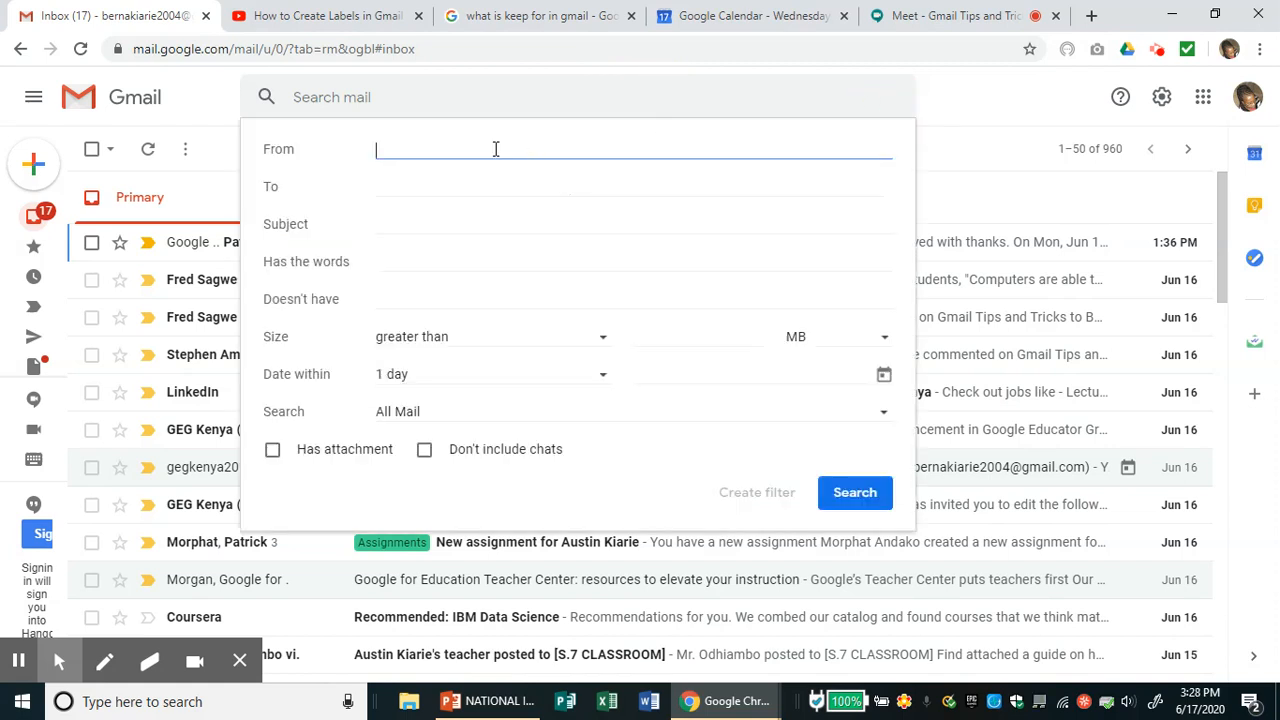
text(Lin)
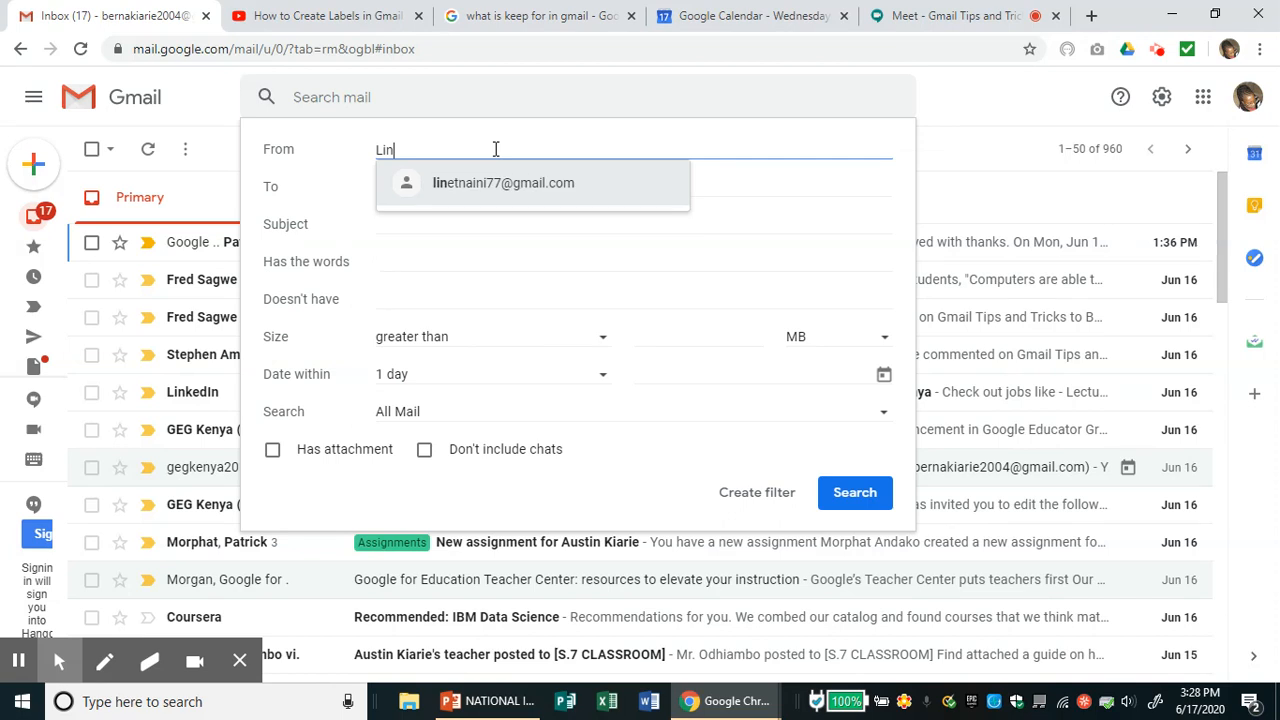
text(kedin)
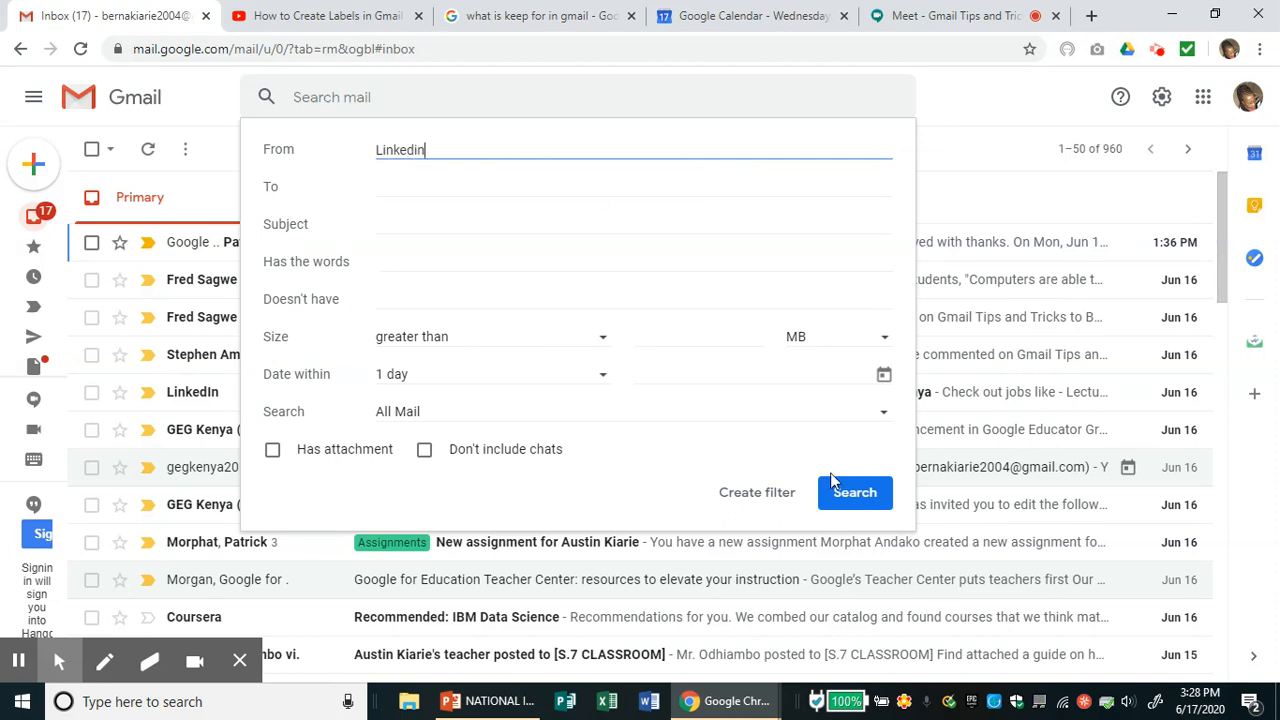
click(861, 499)
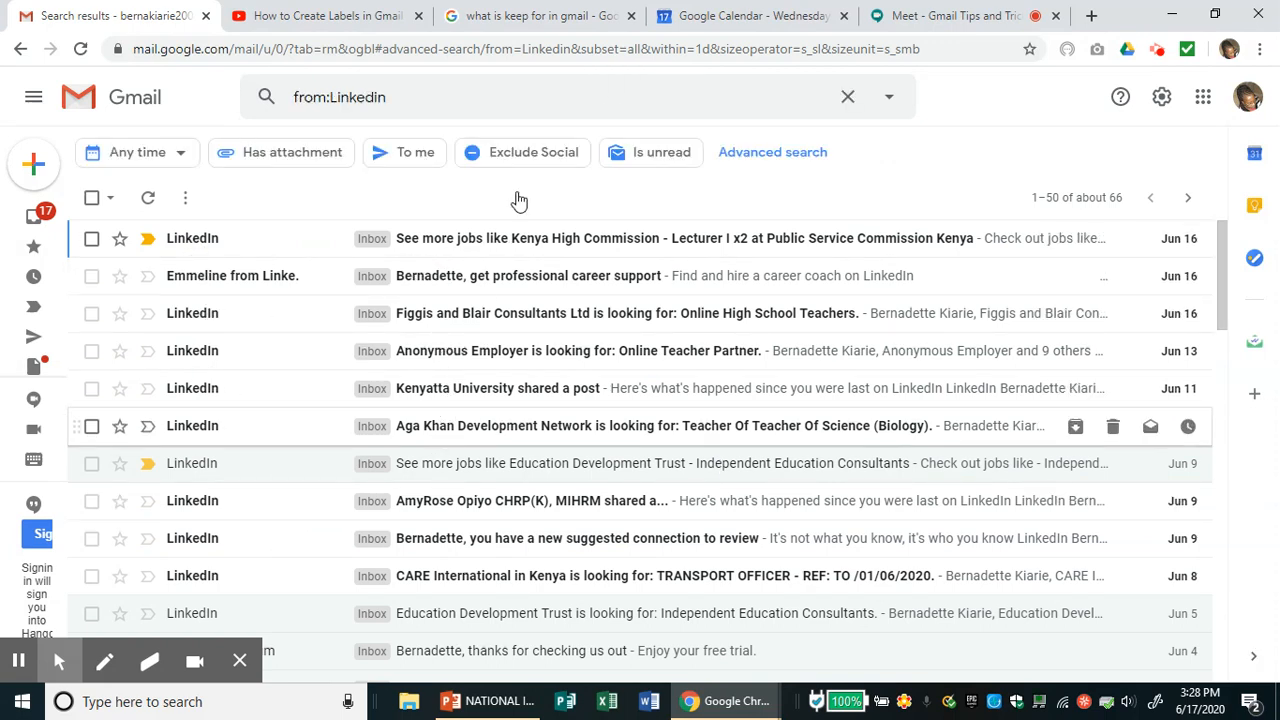
click(849, 98)
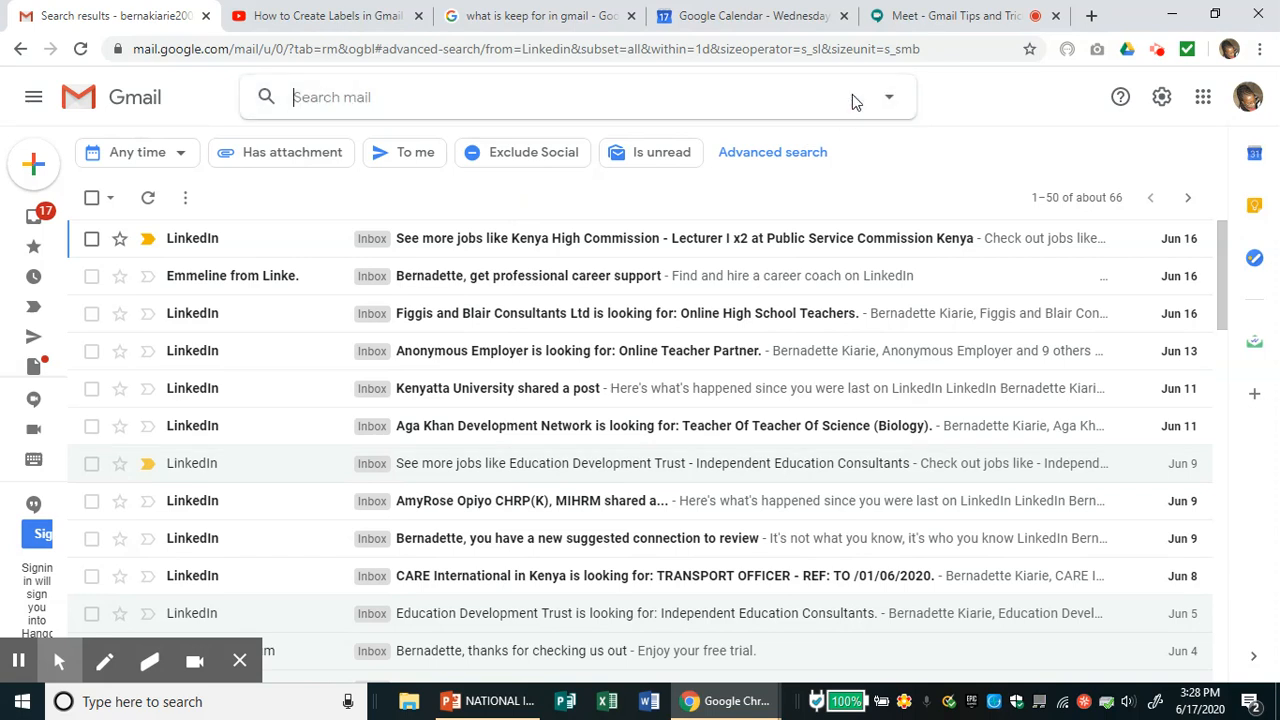
- Bring up the Quick settings panel from the Settings gear beside the LinkedIn results
click(1162, 100)
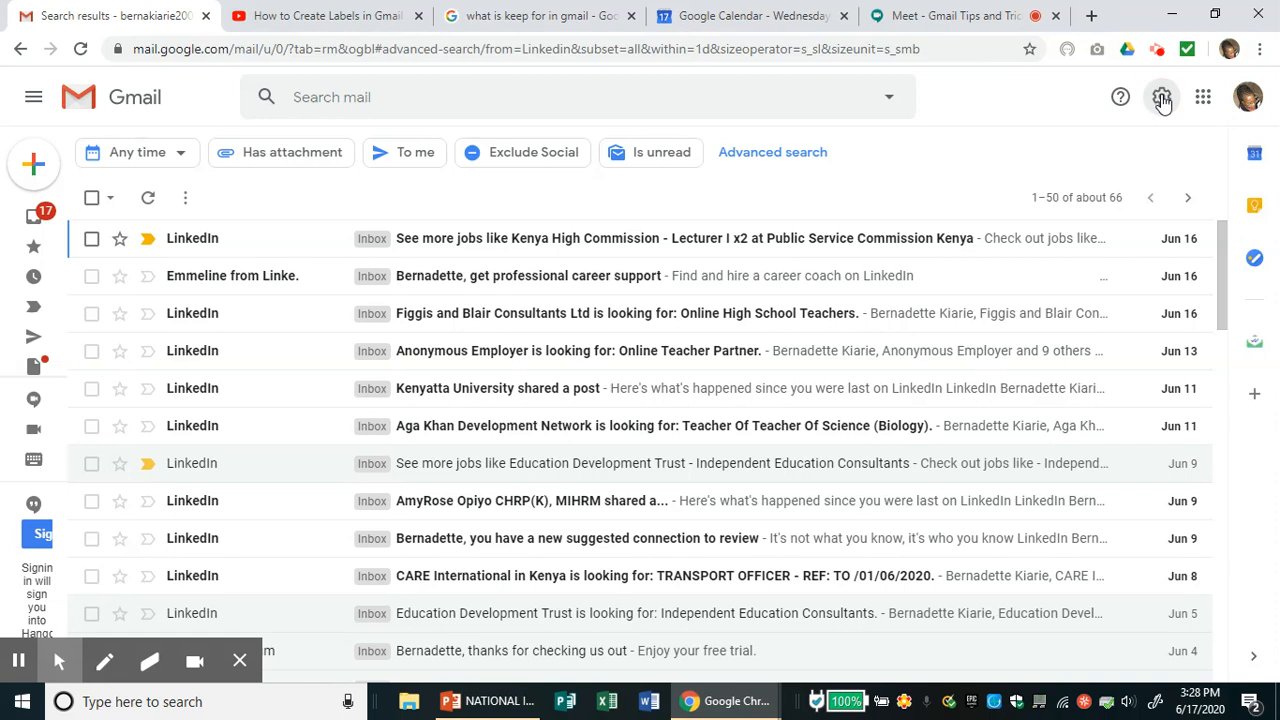
click(1162, 100)
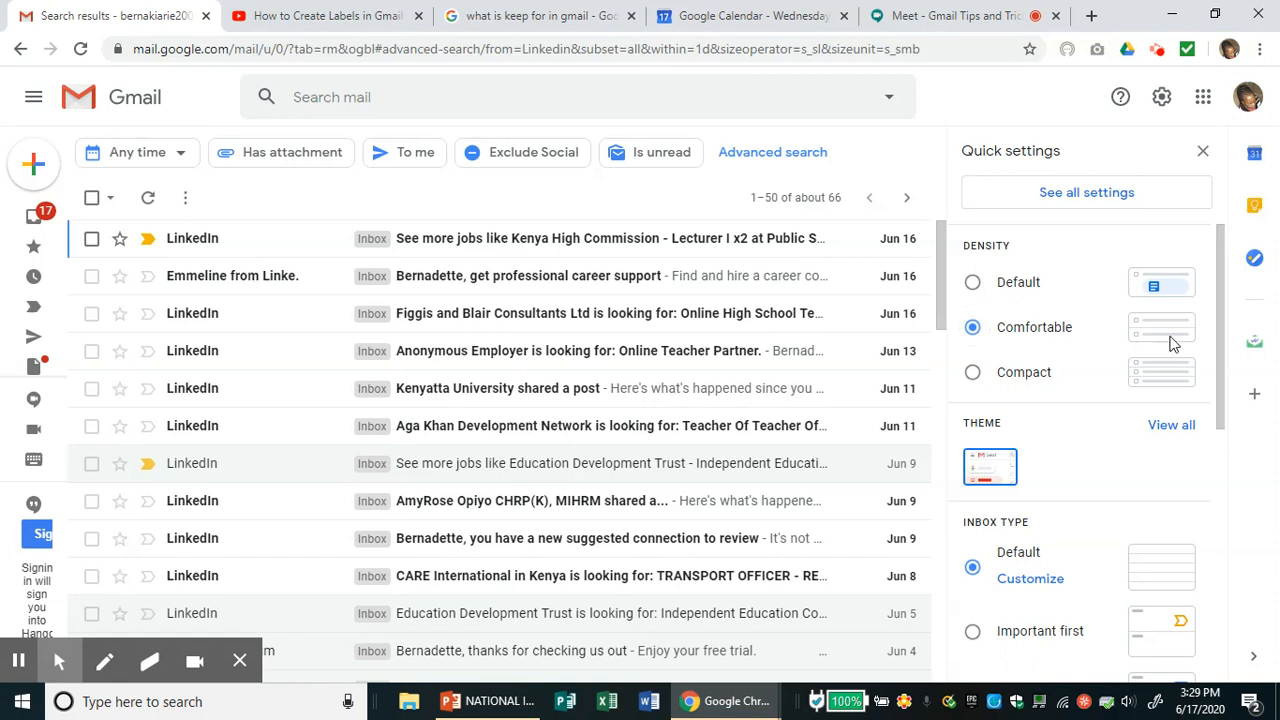
drag(1219, 350, 1232, 402)
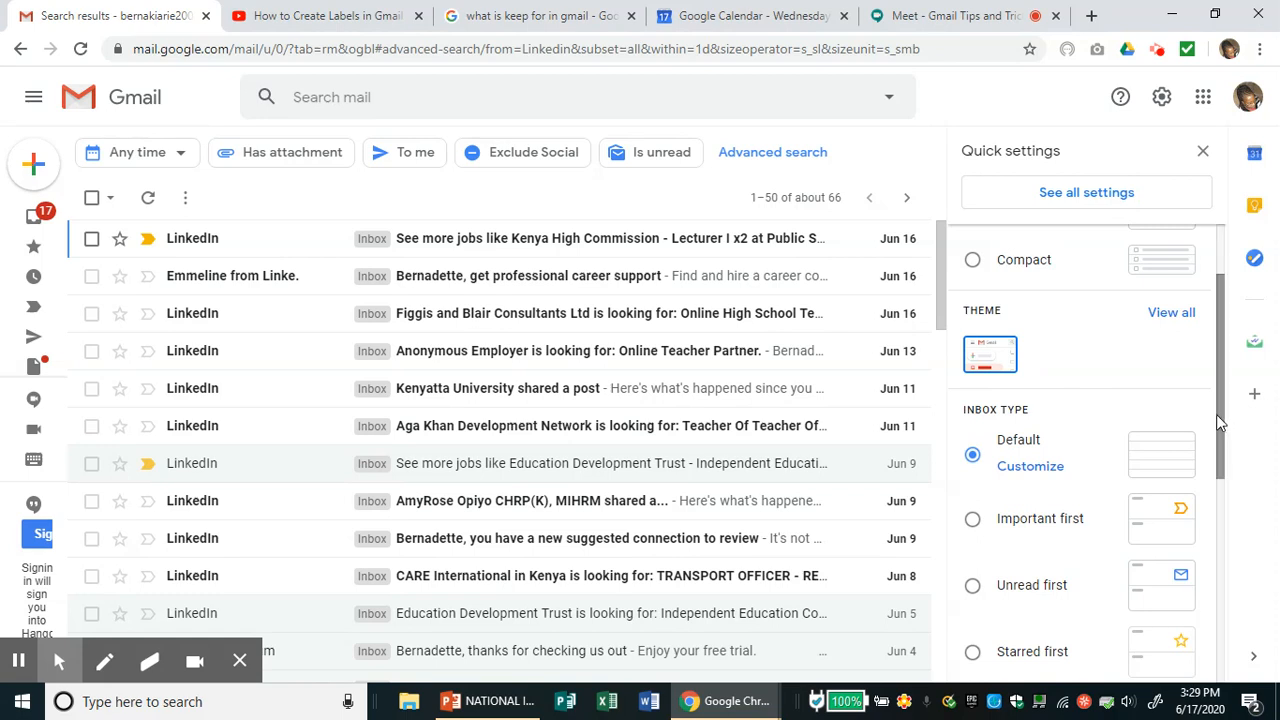
drag(1225, 421, 1223, 485)
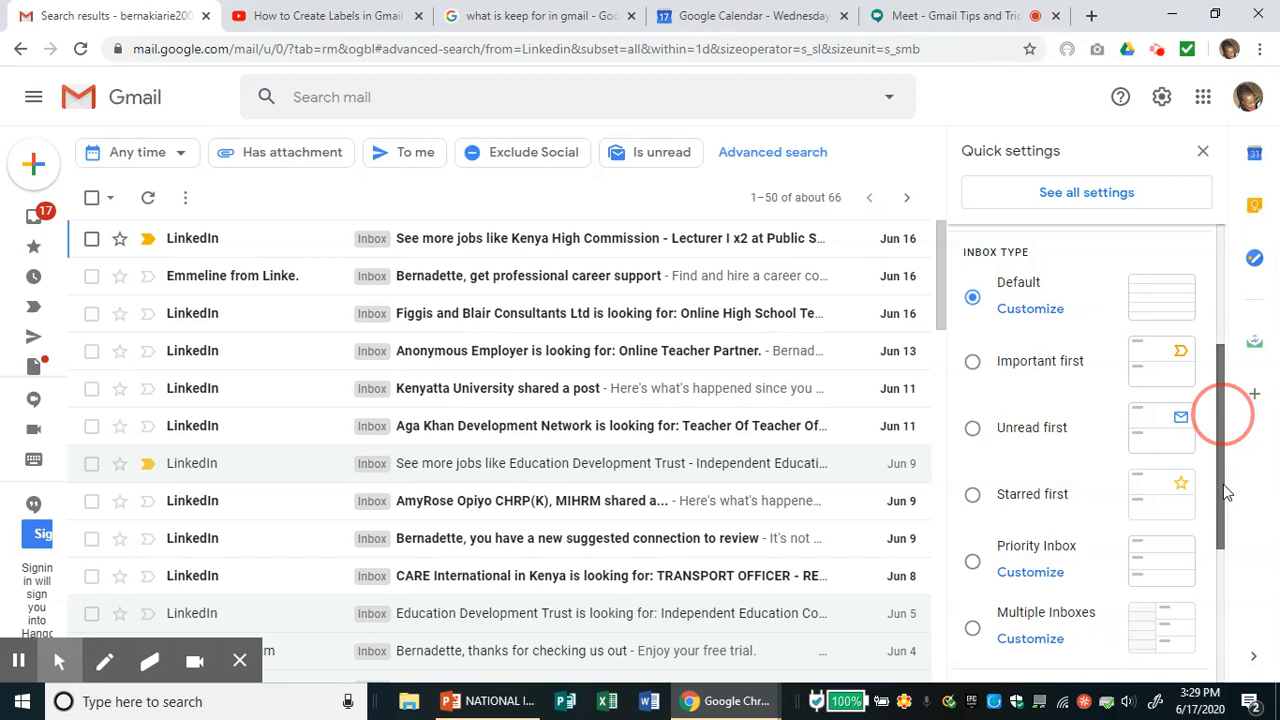
drag(1223, 484, 1214, 633)
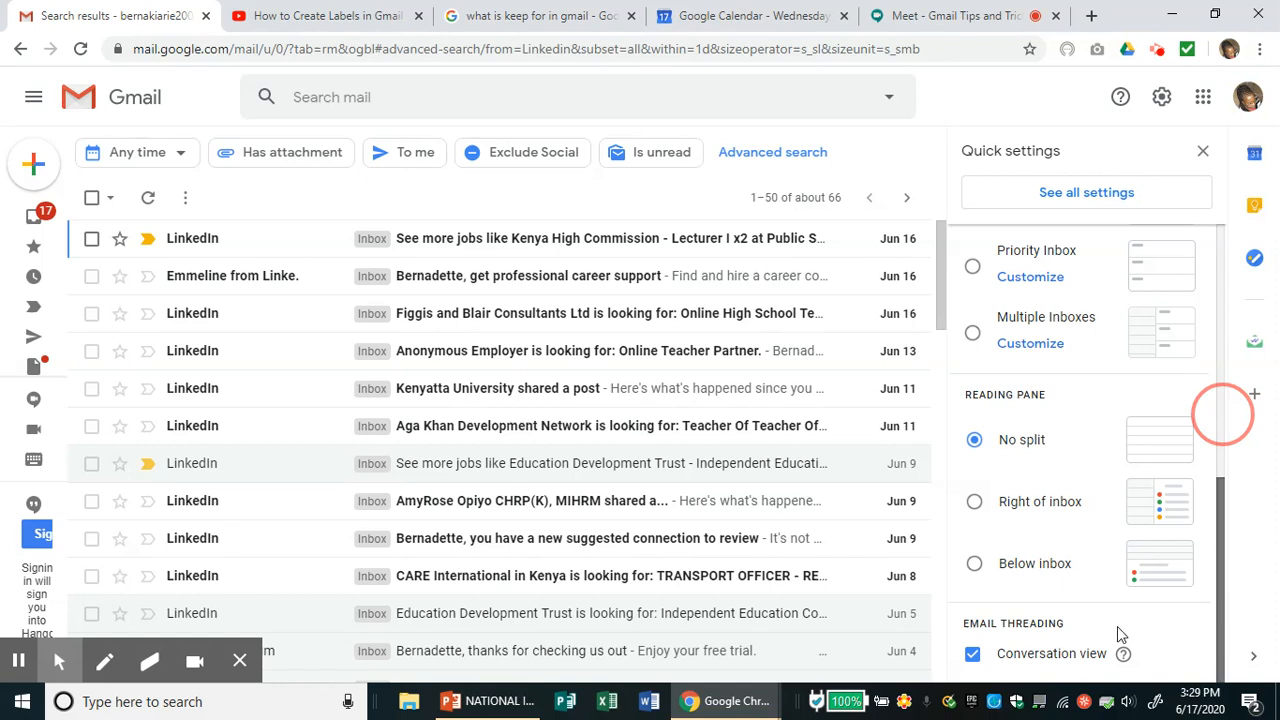
scroll(1013, 634, up, 5)
scroll(1014, 651, down, 5)
scroll(1120, 656, up, 5)
scroll(1095, 658, down, 5)
drag(1218, 612, 1228, 340)
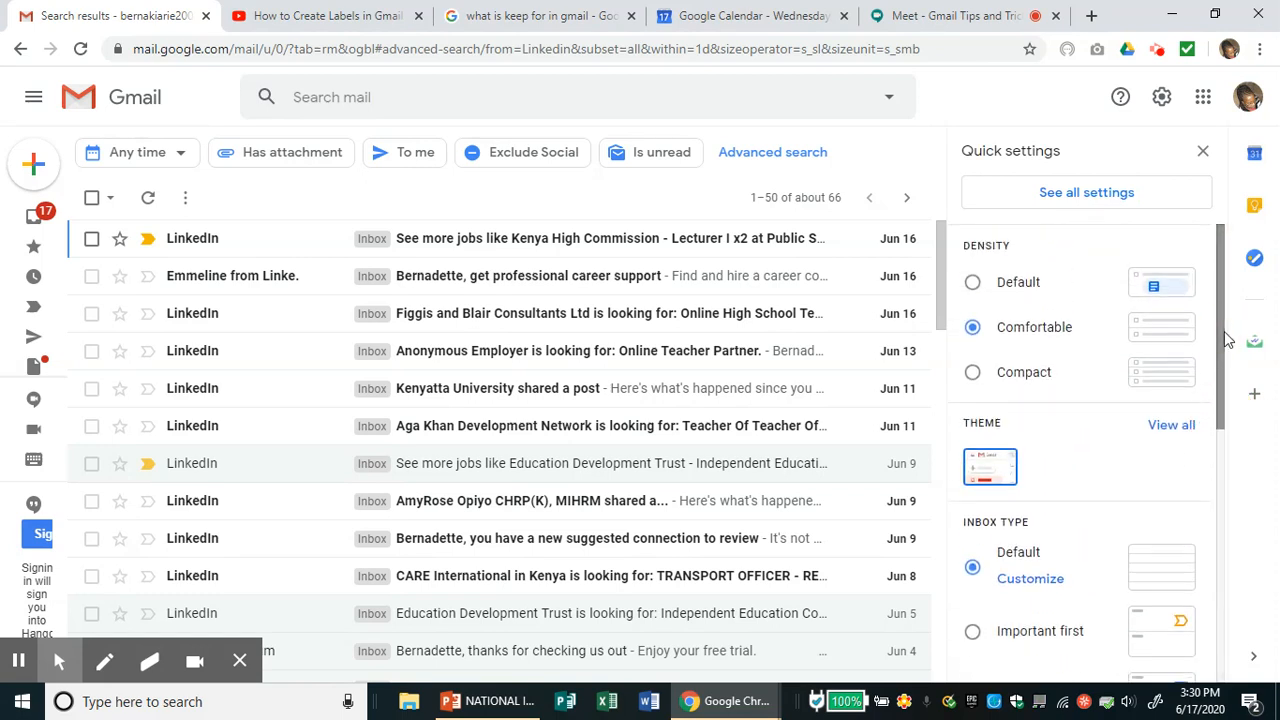
click(1091, 197)
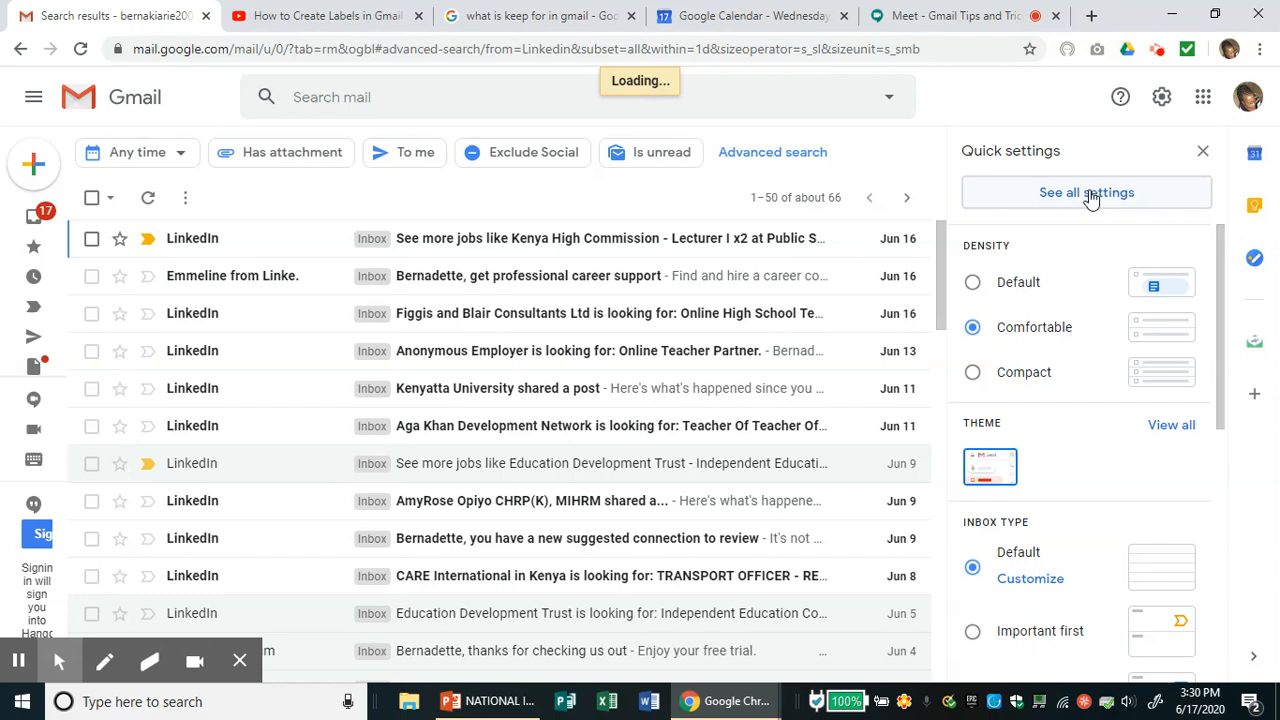
- Go to the full Settings page through 'See all settings' and show its General section
click(1087, 197)
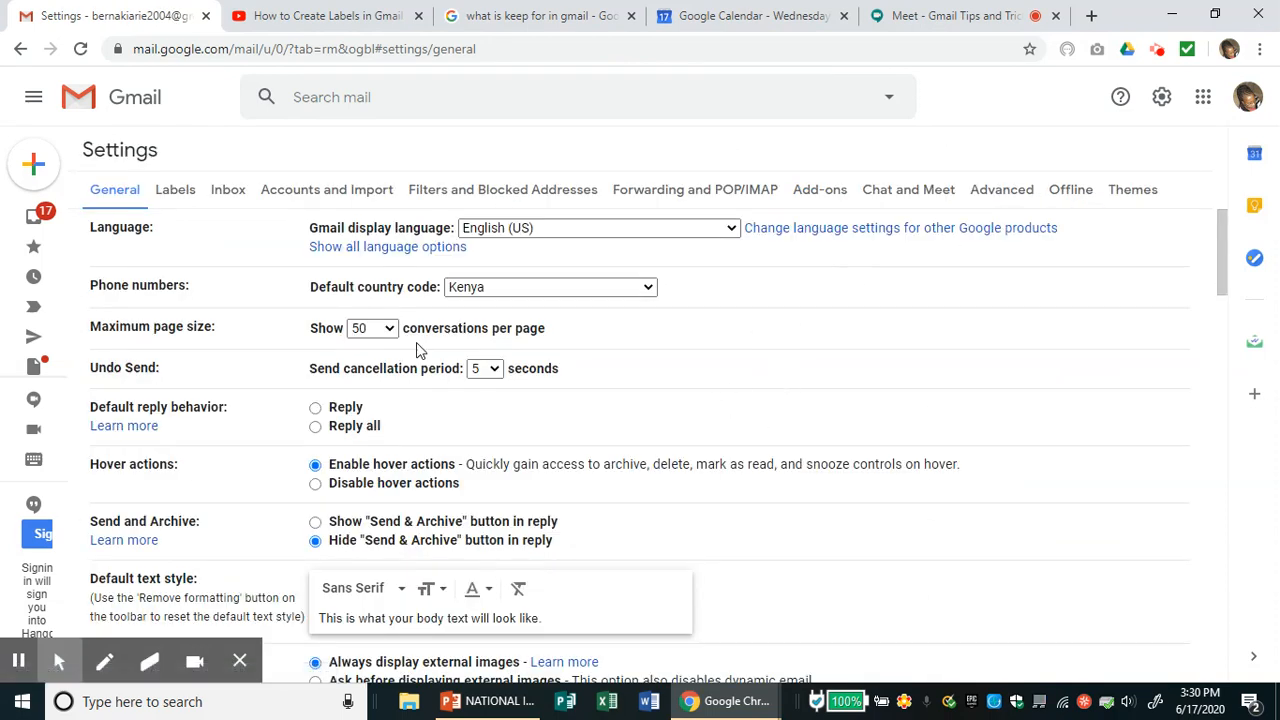
click(113, 203)
- Change Maximum page size from 50 to 100 conversations per page
click(389, 331)
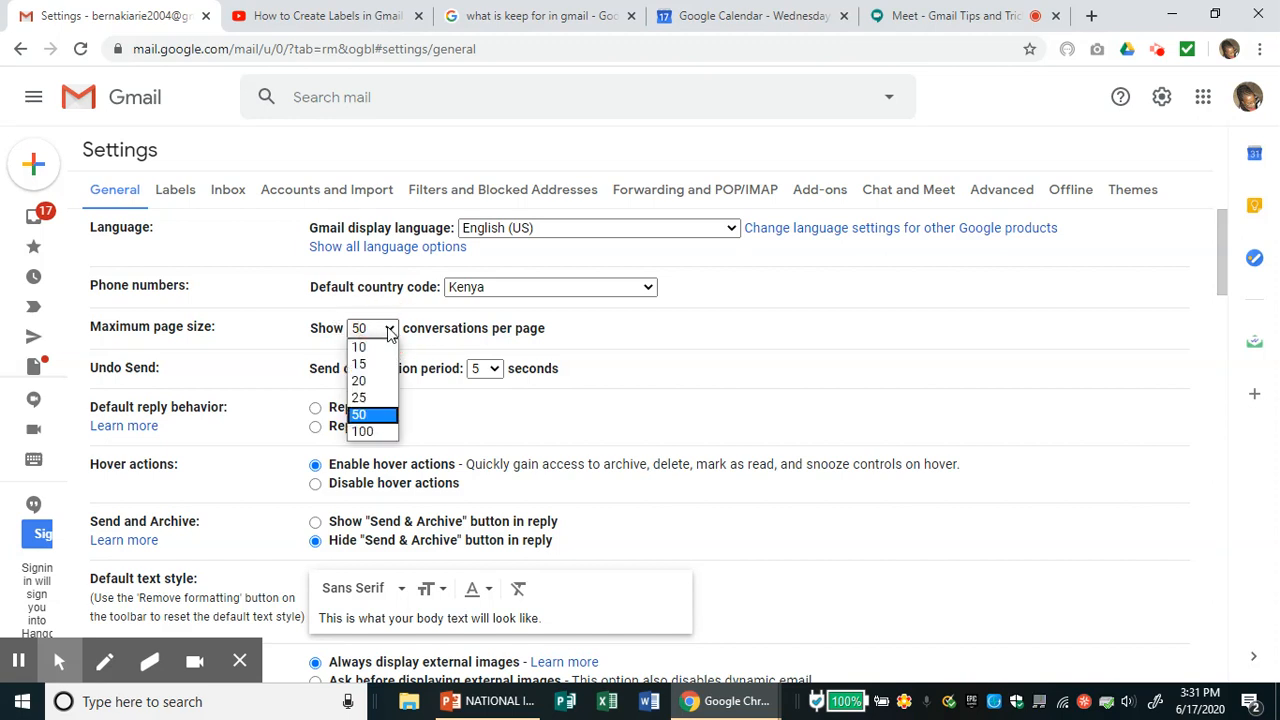
click(368, 432)
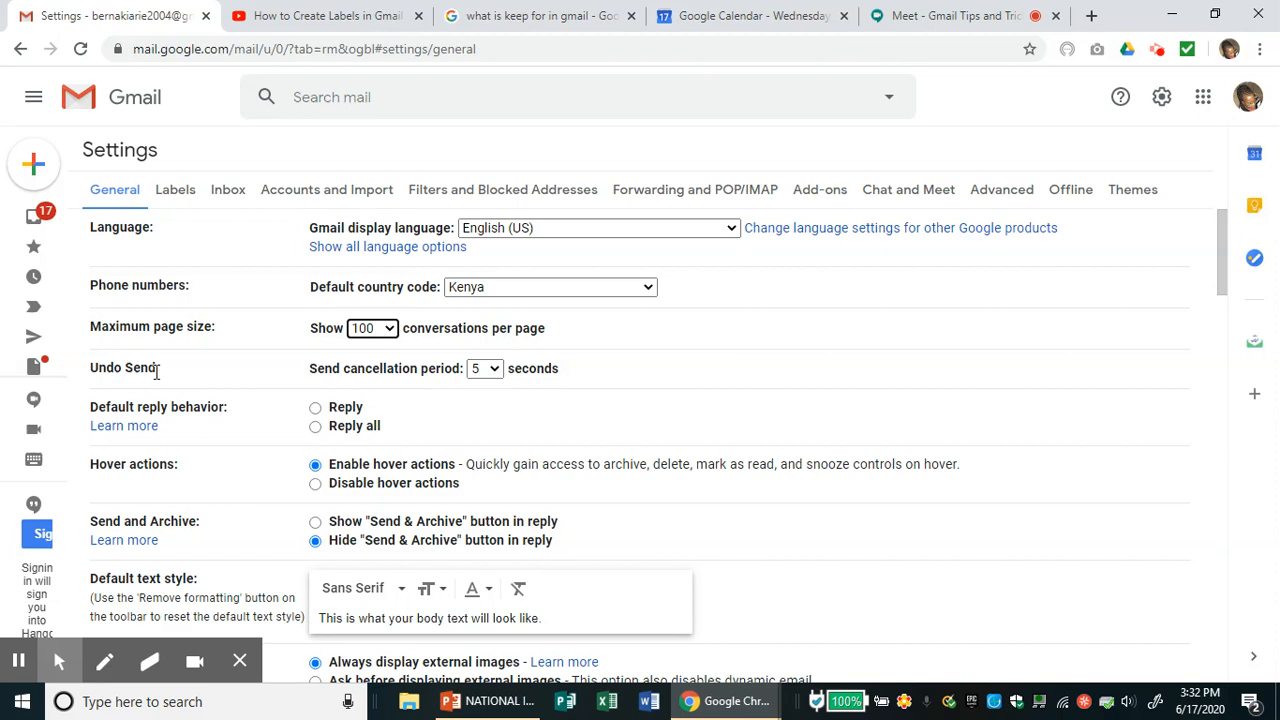
click(494, 370)
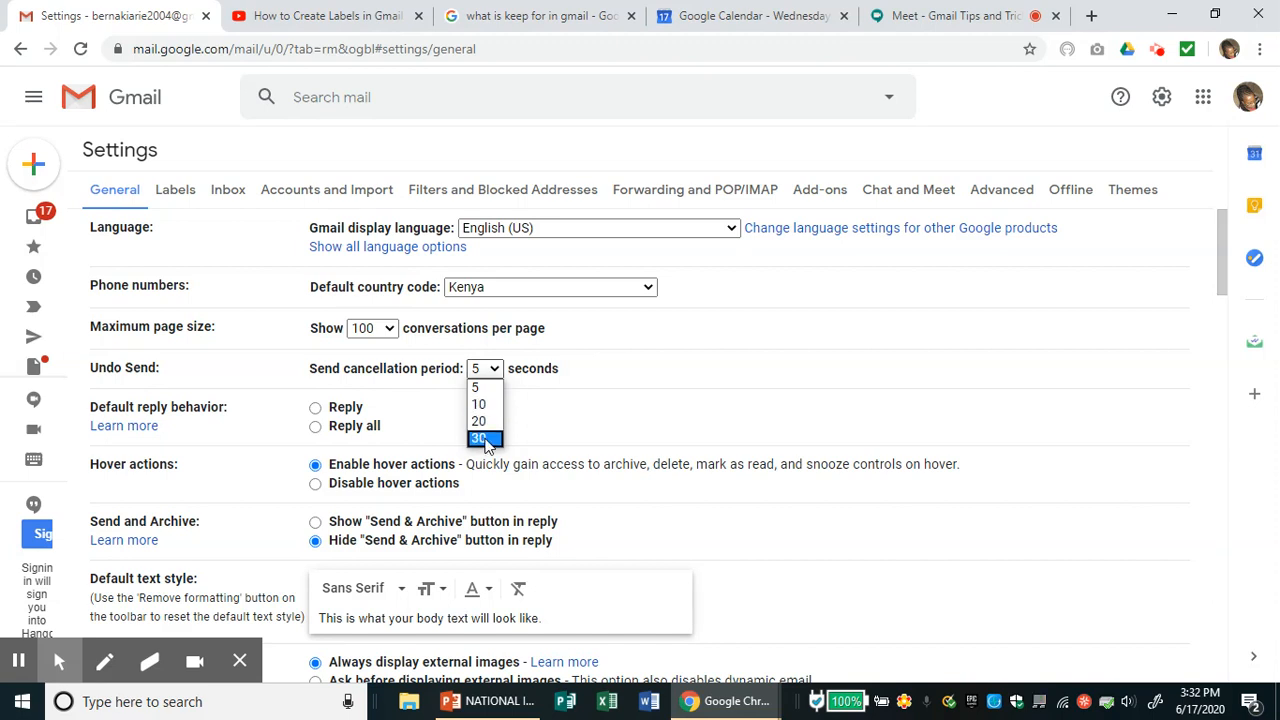
- Choose 10 seconds as the Undo Send cancellation period
click(485, 404)
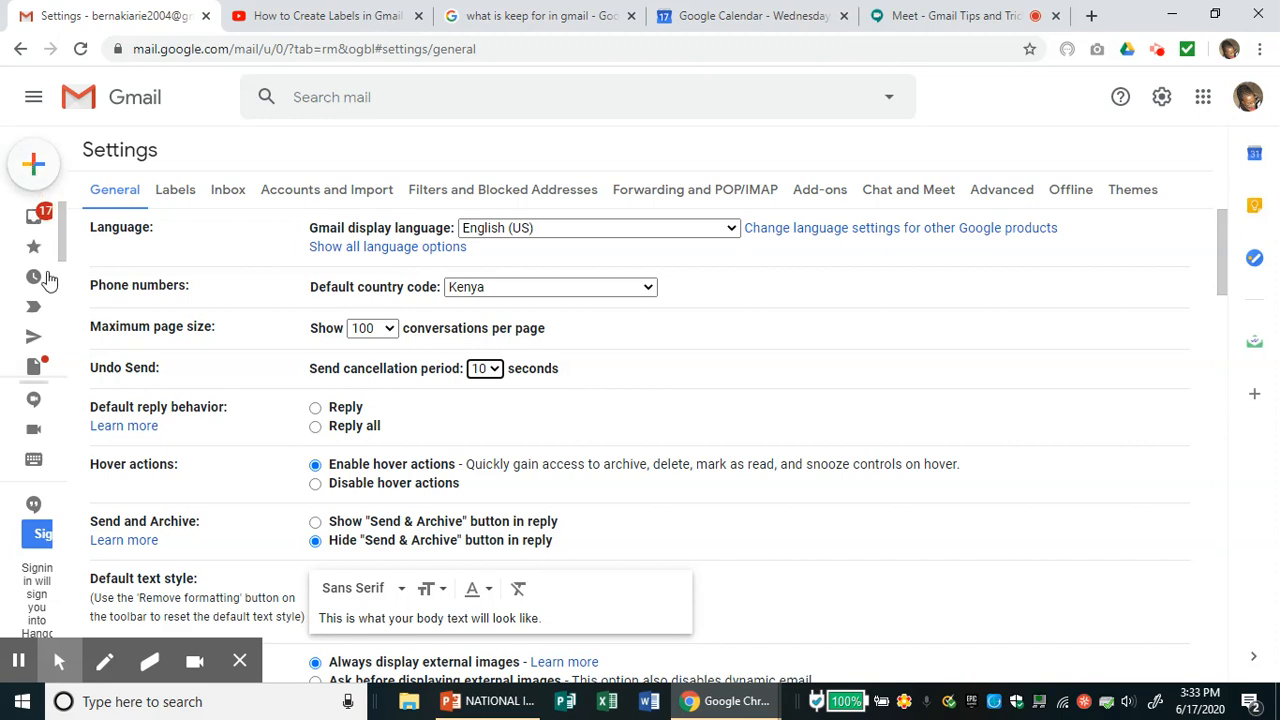
- Leave for the Starred list, discarding unsaved settings changes, and bring up Quick settings
mouse_move(58, 262)
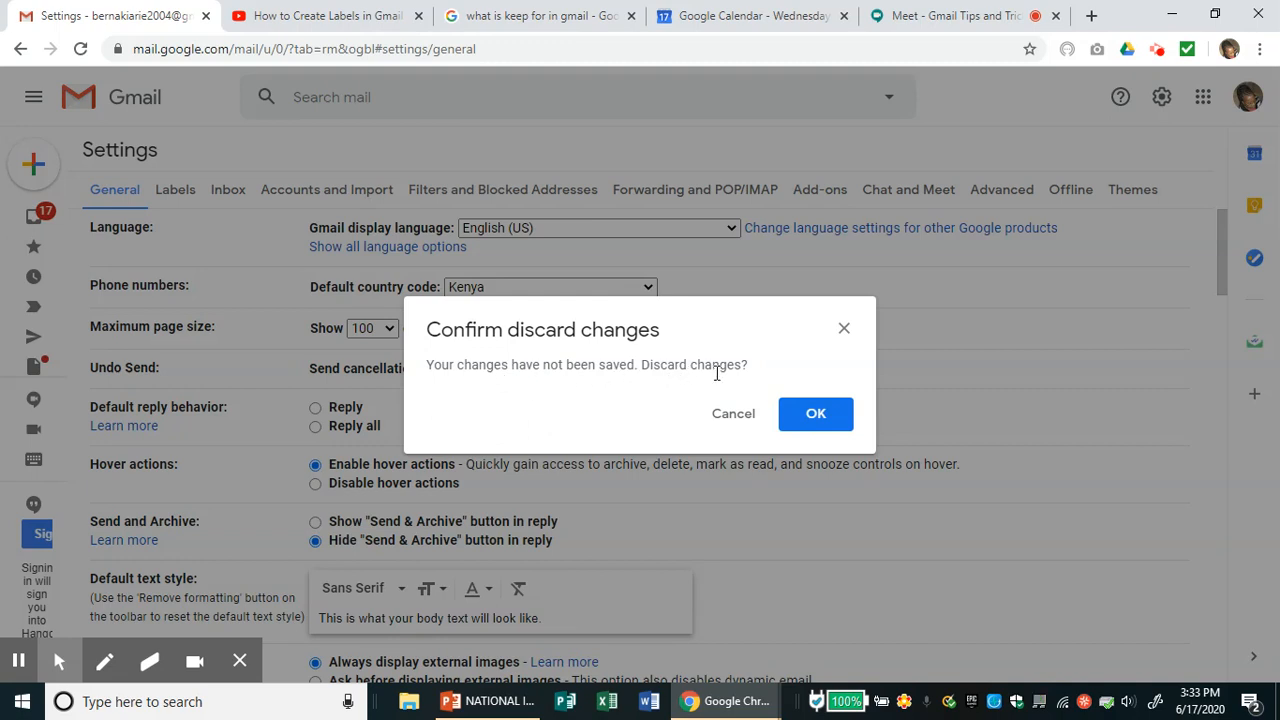
click(830, 422)
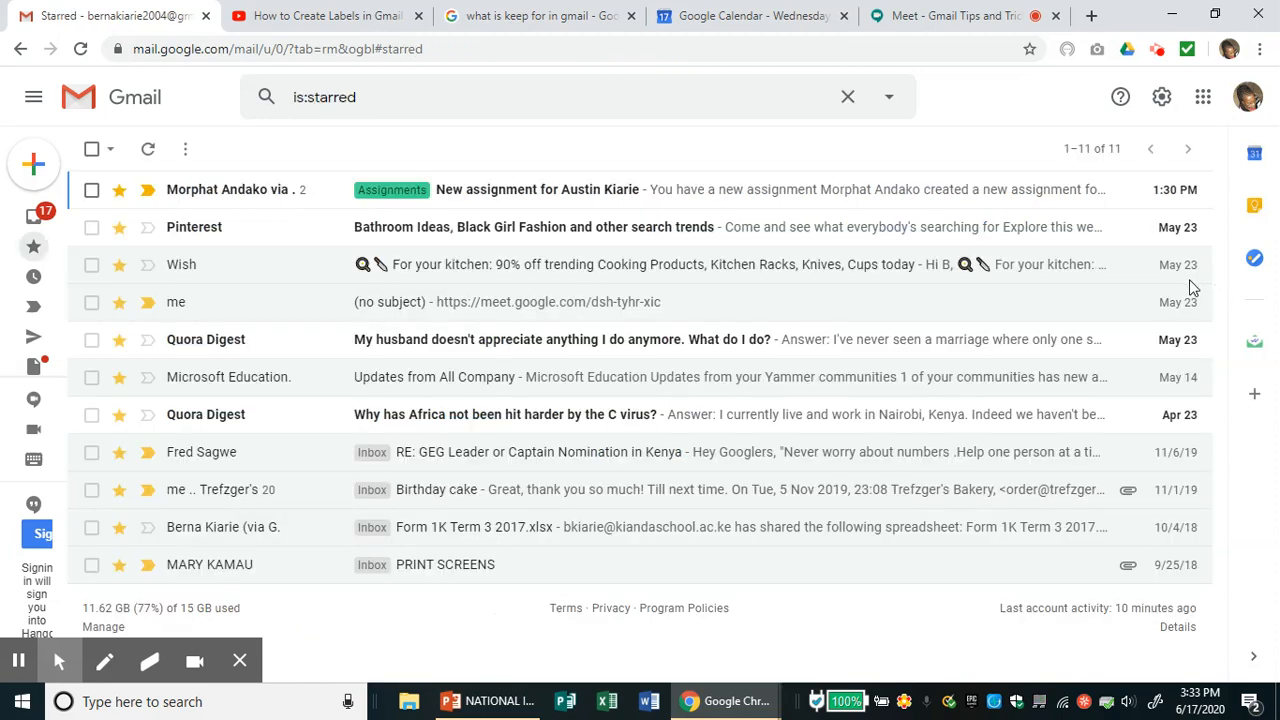
click(1163, 100)
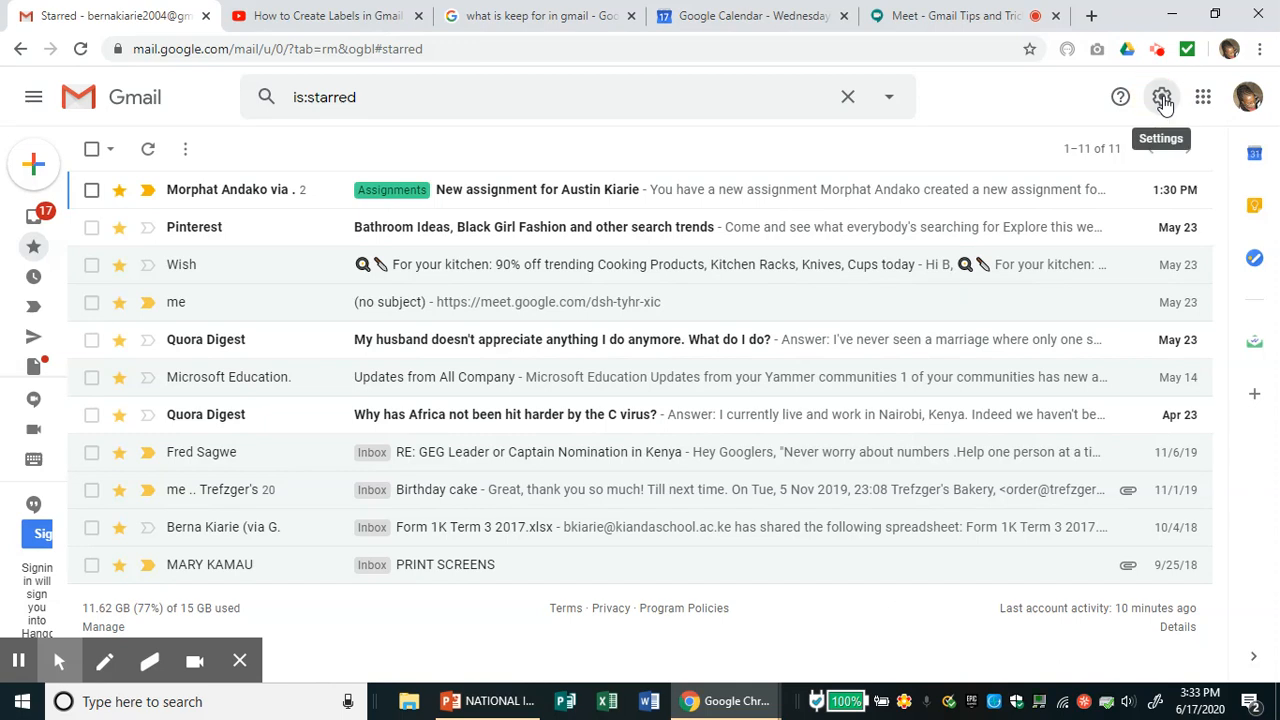
click(1162, 102)
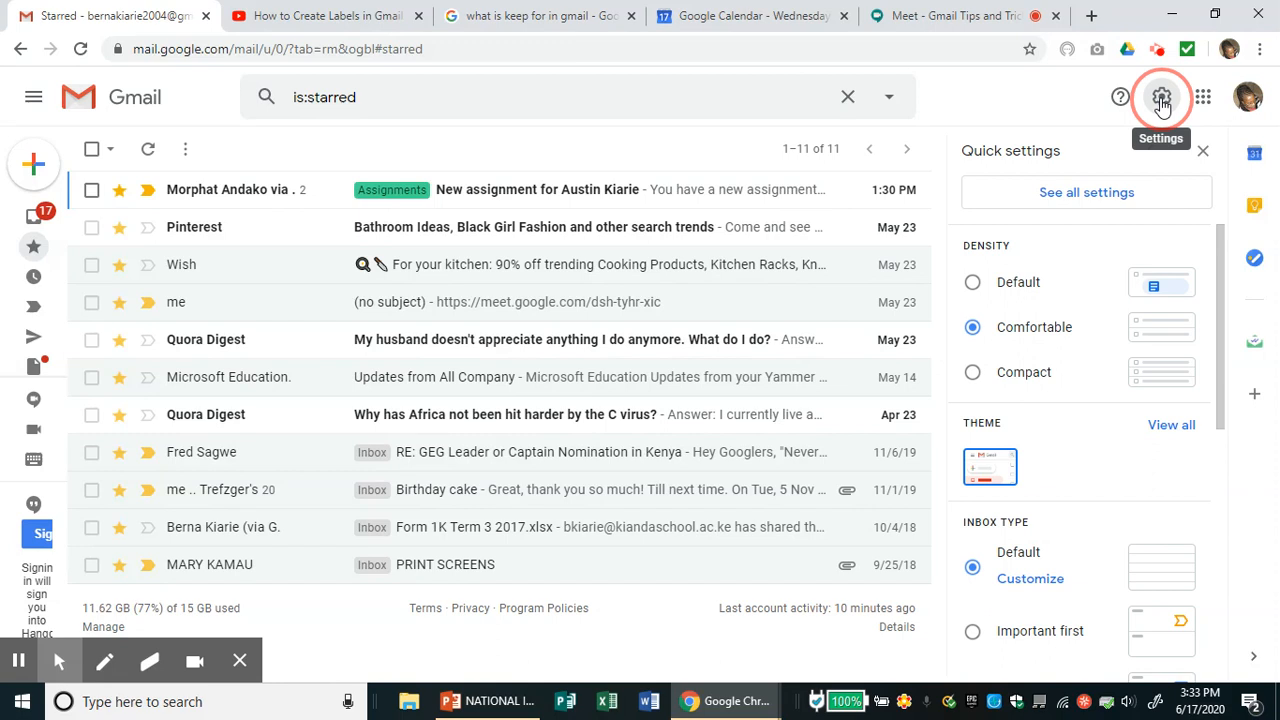
- Close the Quick settings panel over the Starred list
click(1090, 193)
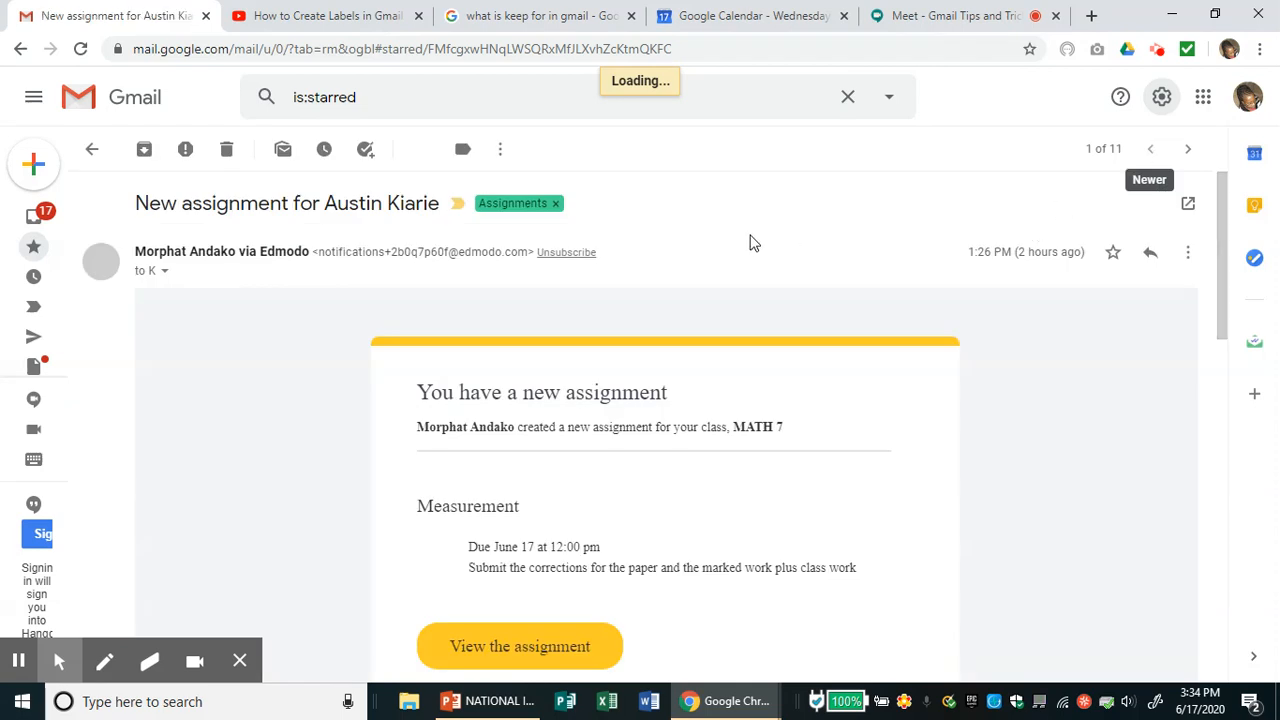
- Return to the Starred list of 11 conversations and bring up Quick settings
click(93, 152)
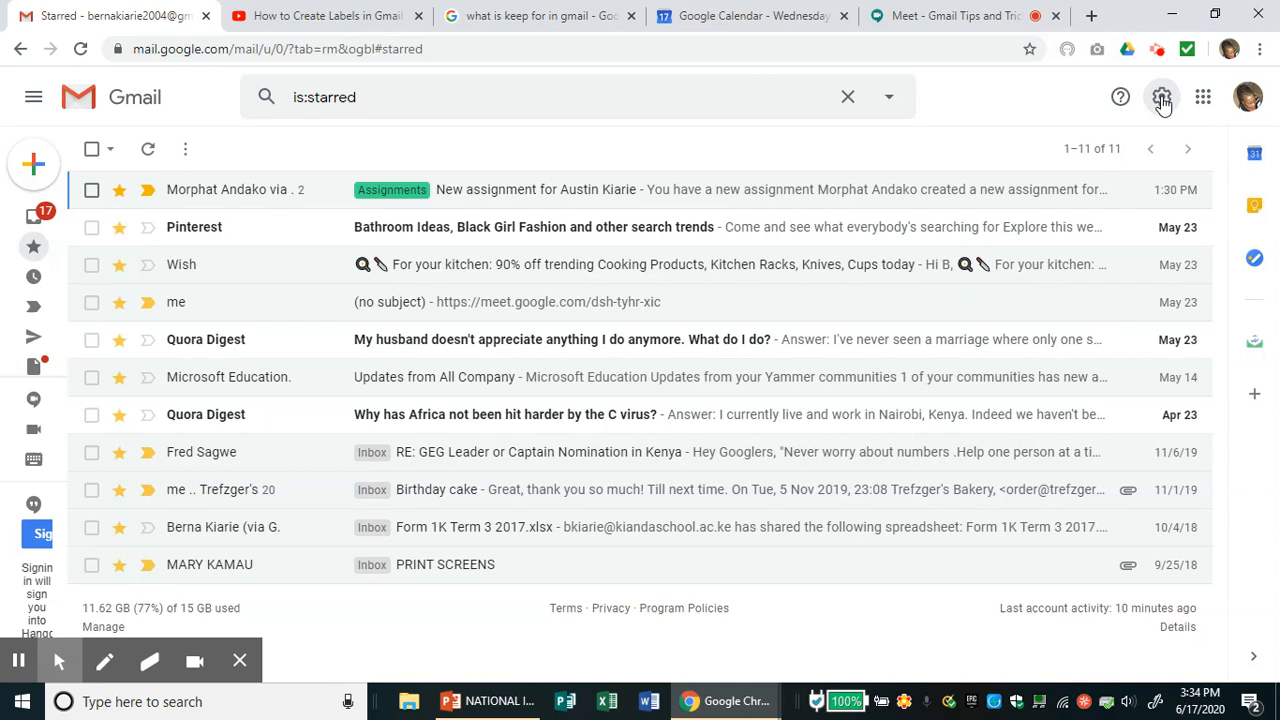
click(1163, 100)
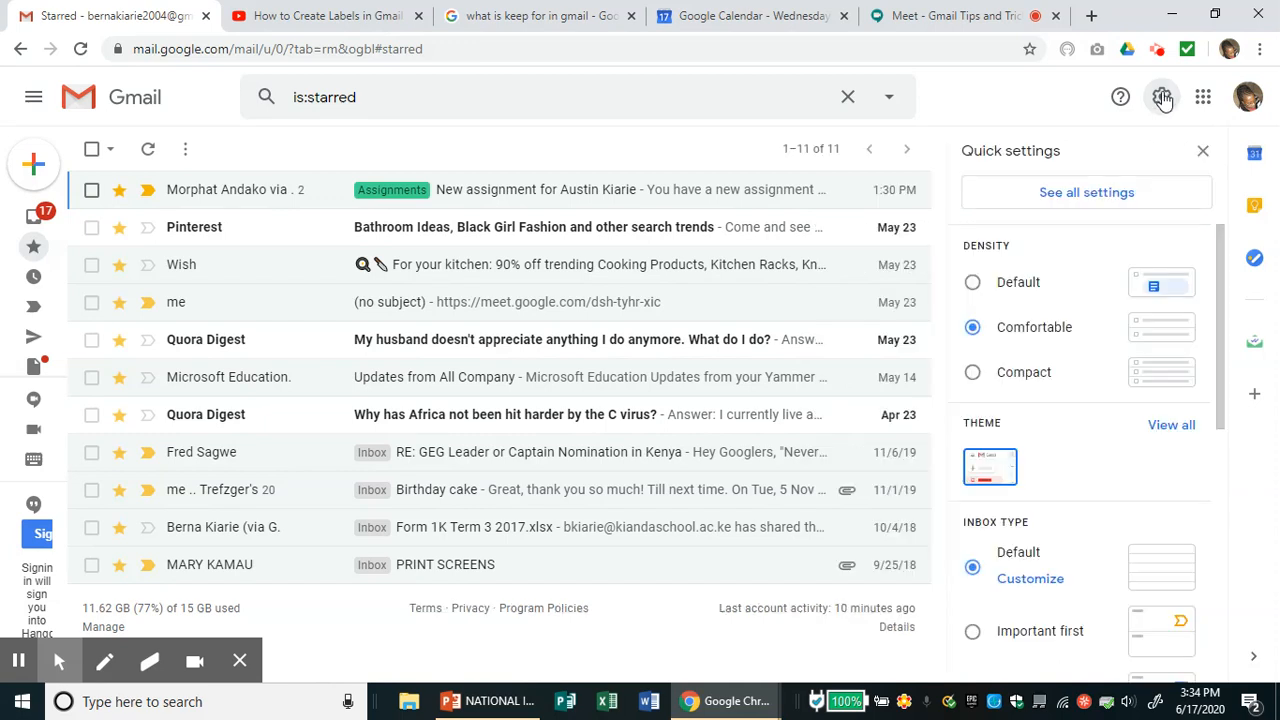
click(1077, 199)
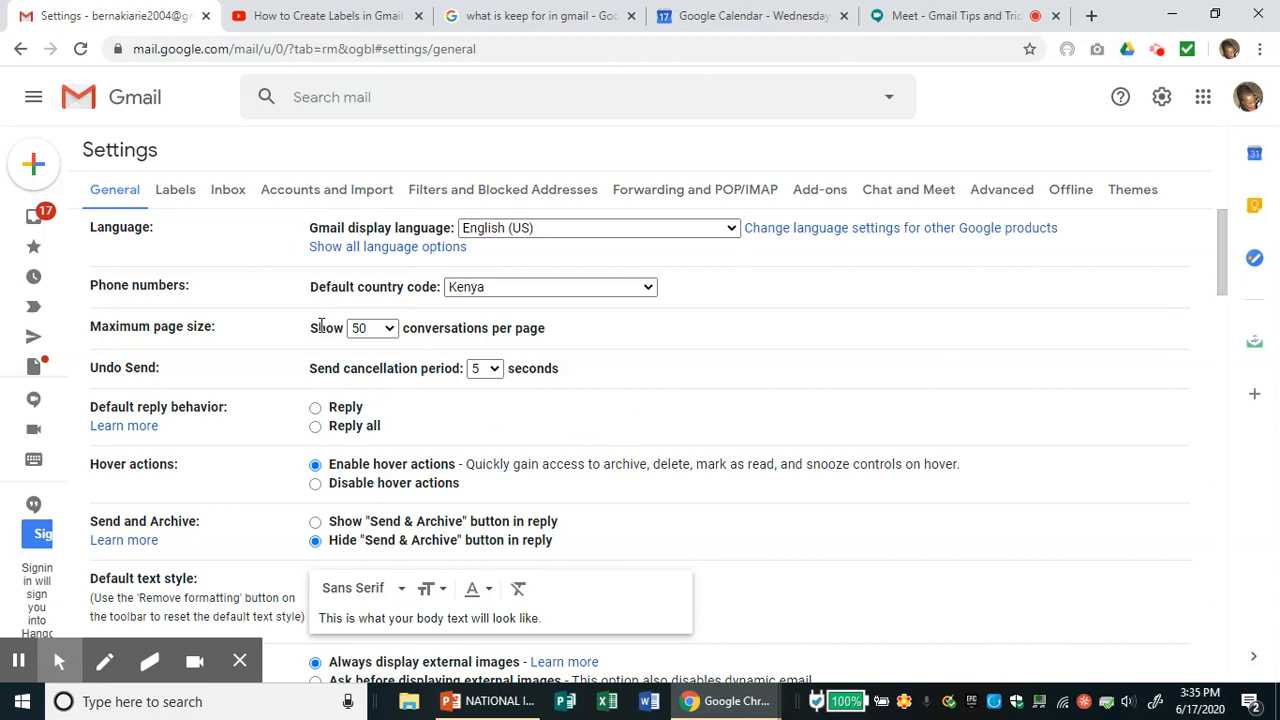
- Set Maximum page size to 100 conversations per page
click(391, 333)
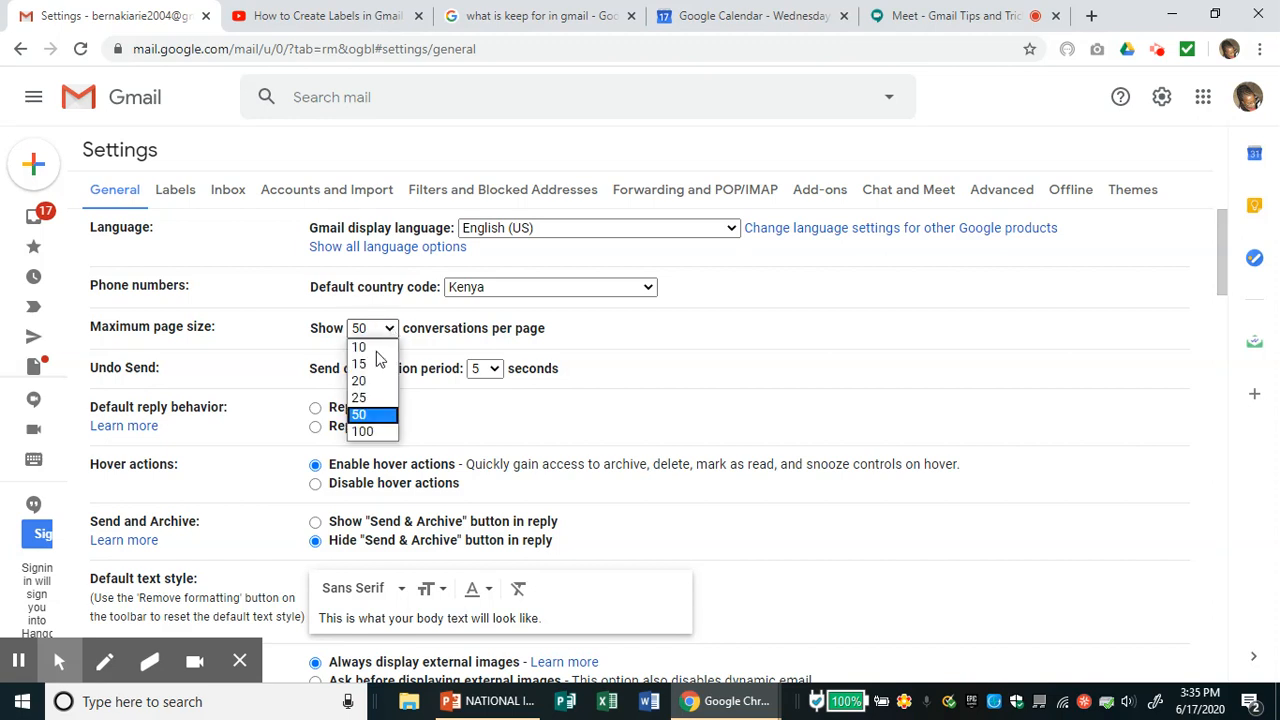
click(371, 432)
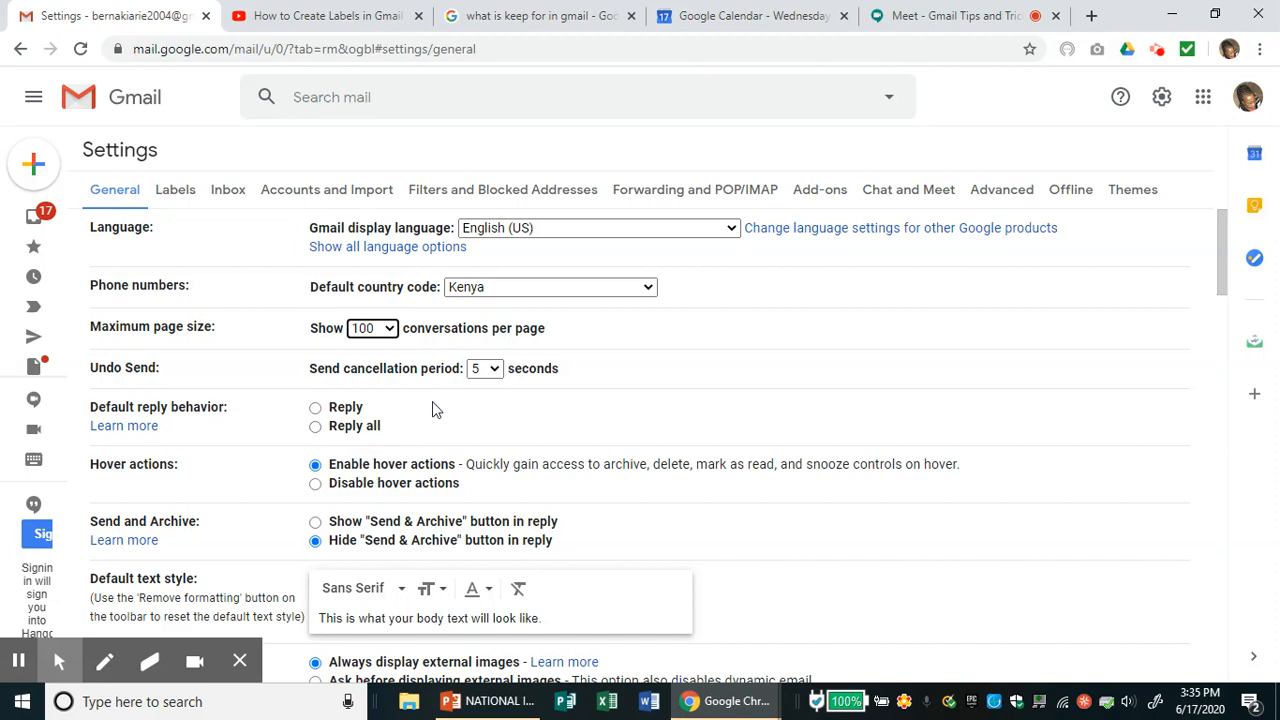
click(500, 371)
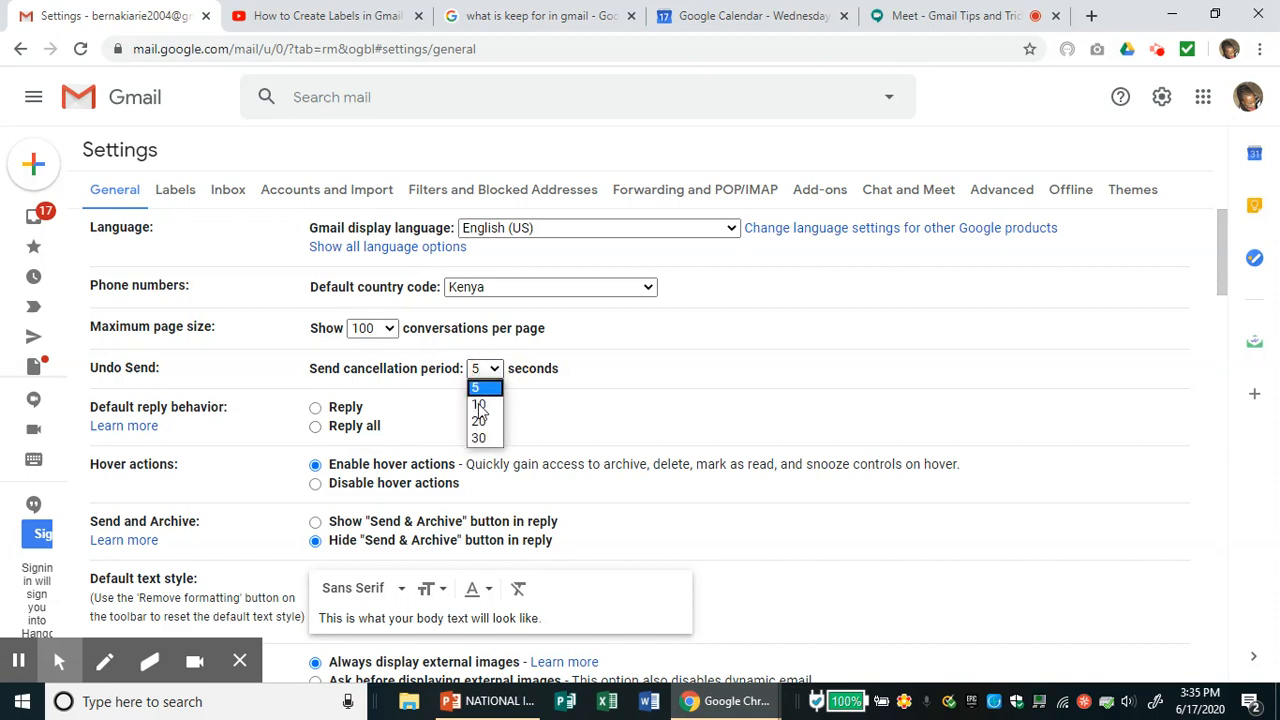
- Choose a 10-second send cancellation period for Undo Send
click(479, 408)
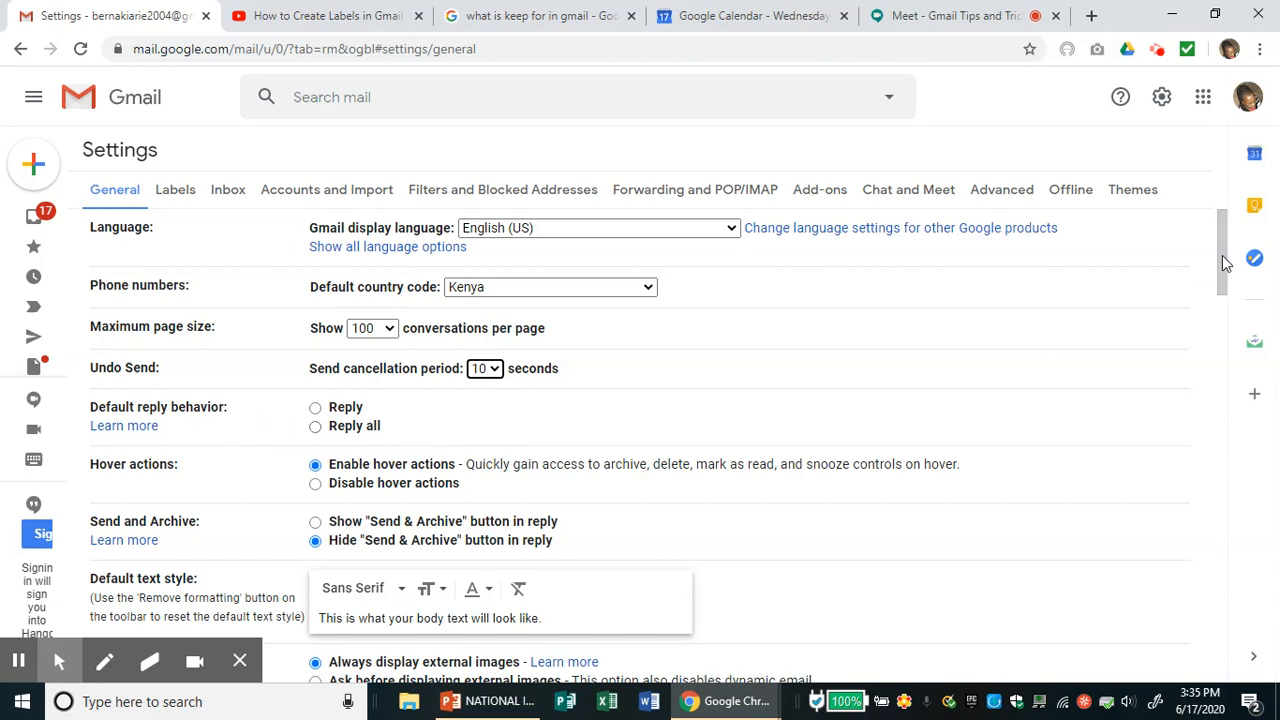
drag(1226, 260, 1226, 293)
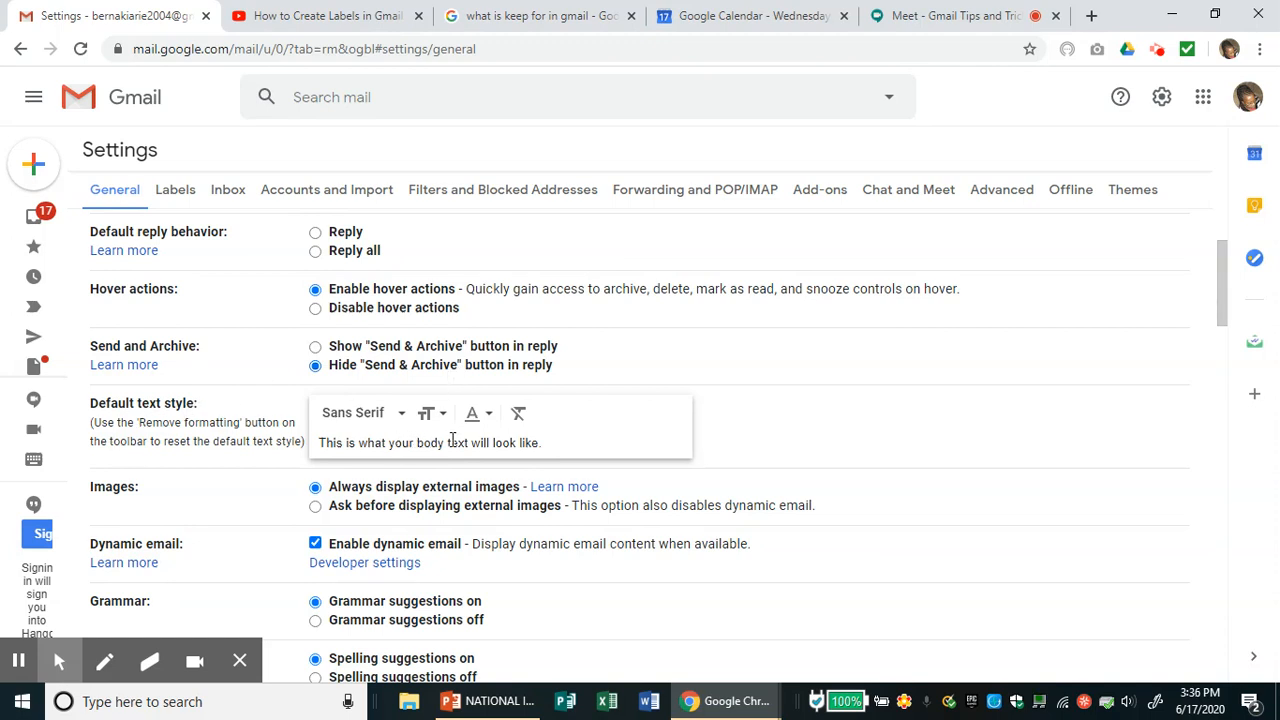
click(404, 420)
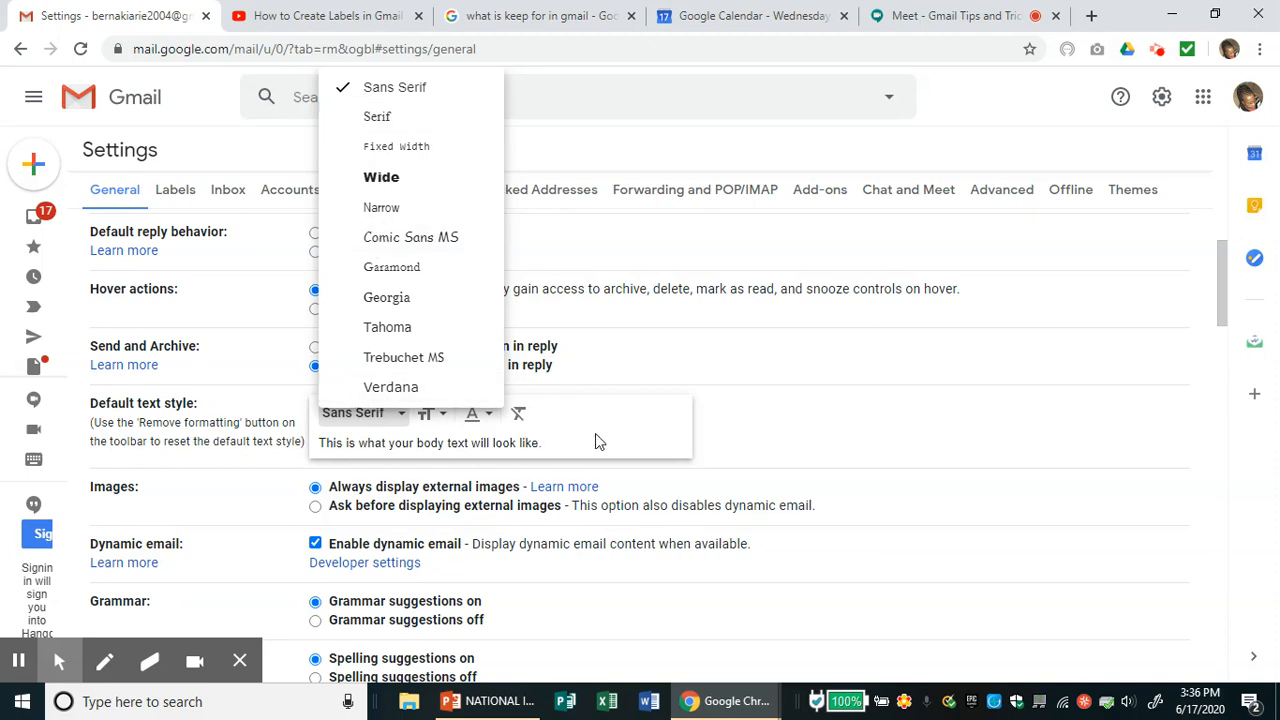
click(645, 441)
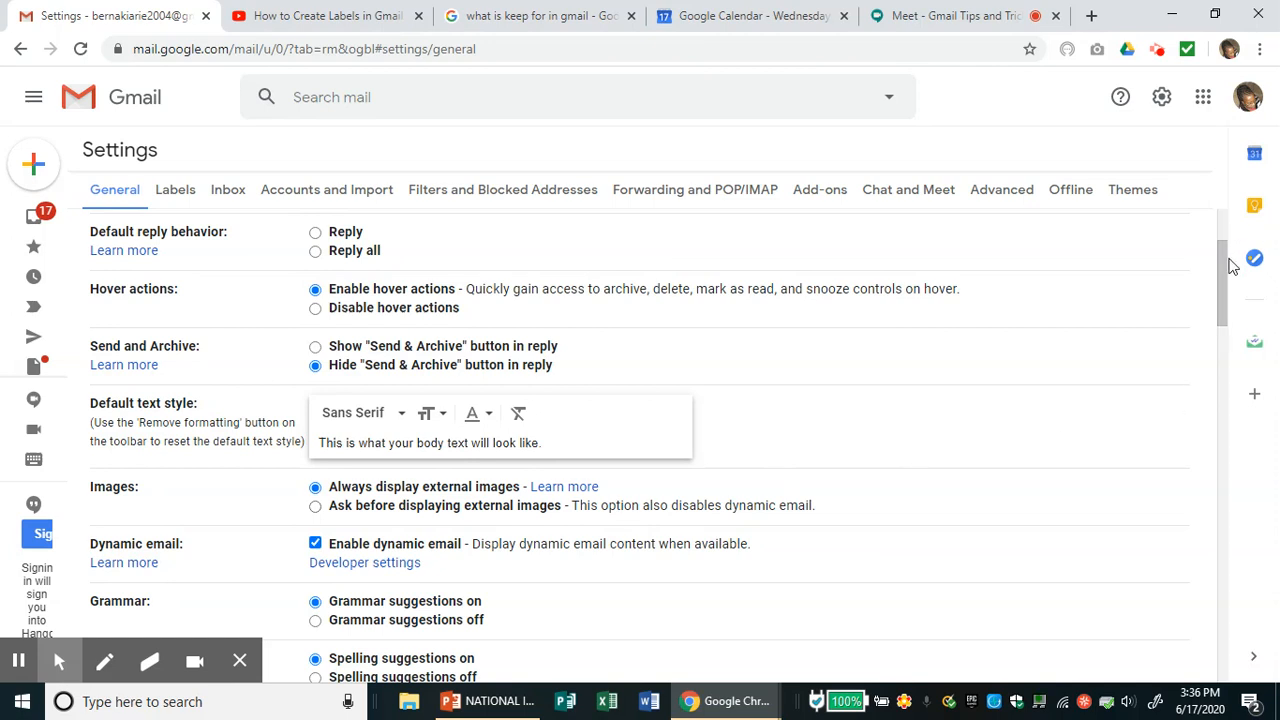
drag(1224, 268, 1220, 311)
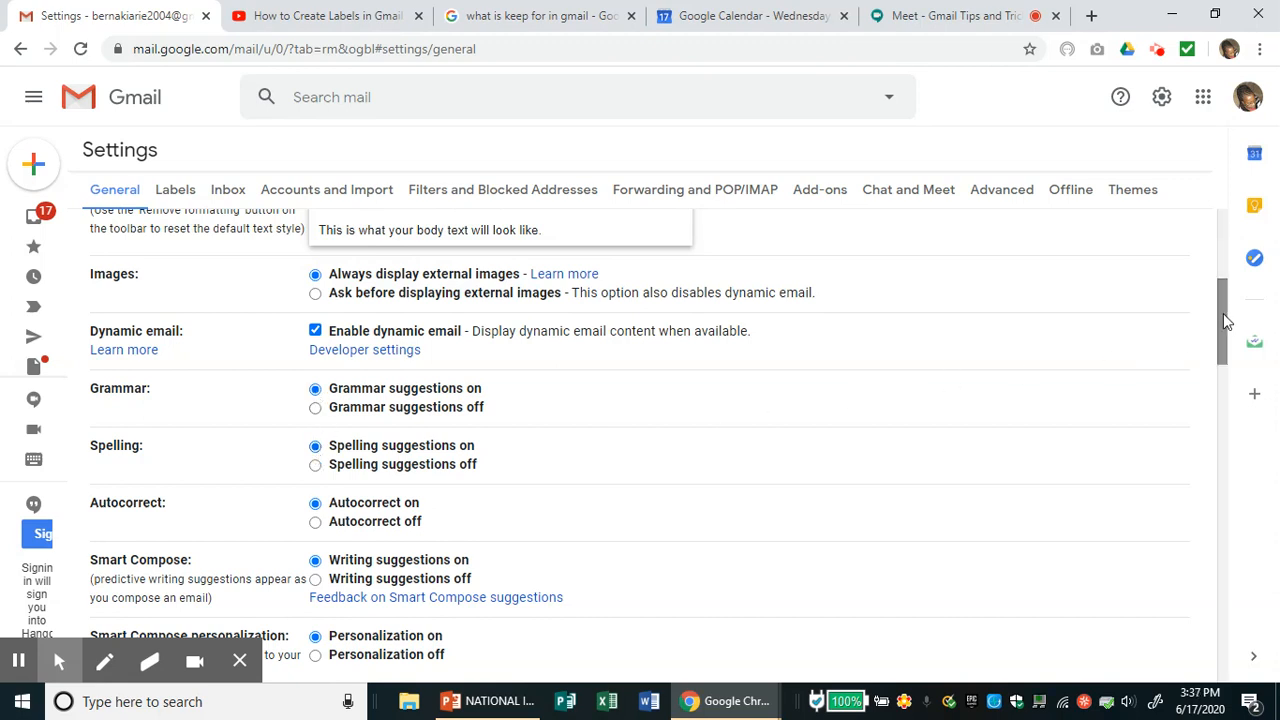
drag(1223, 313, 1224, 350)
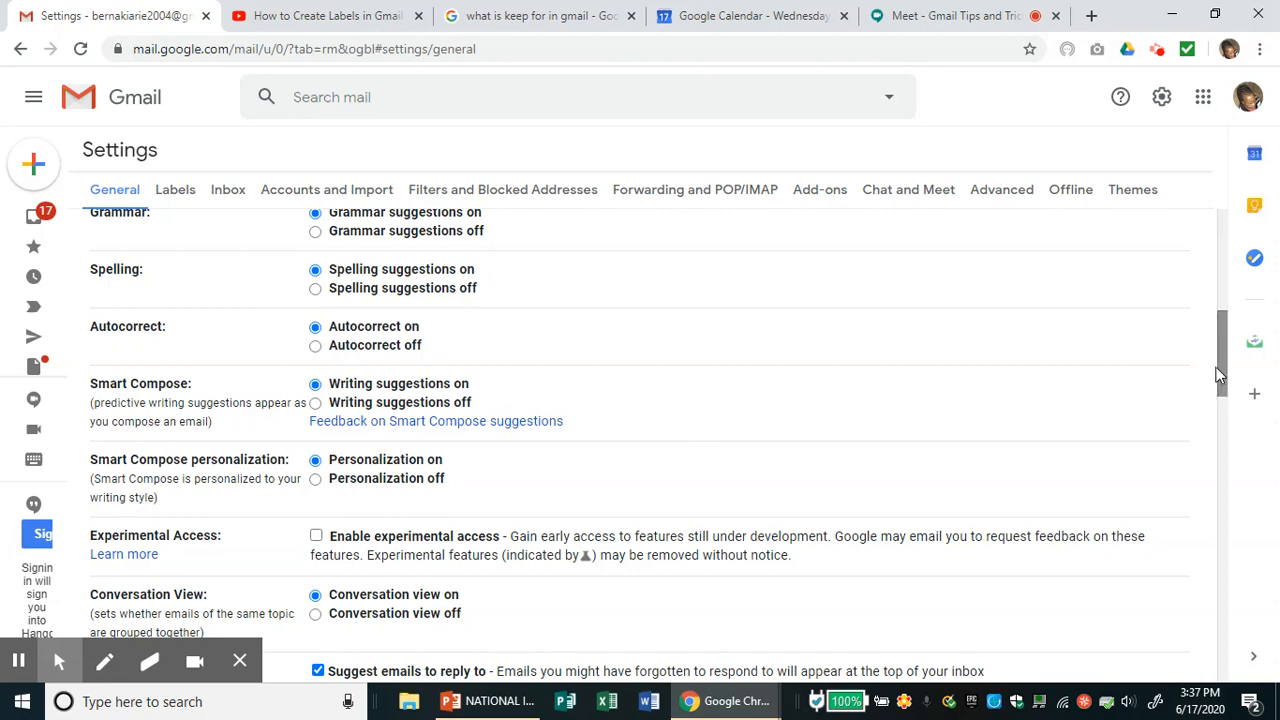
drag(1221, 368, 1224, 402)
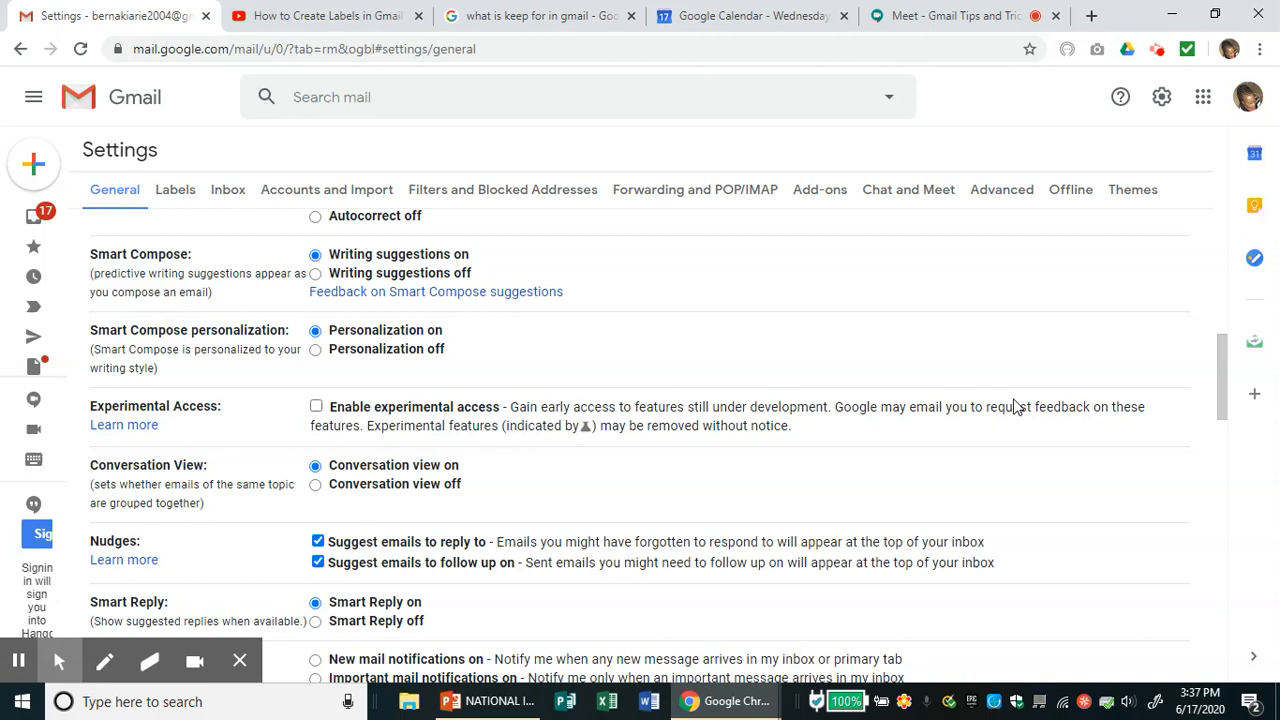
click(1220, 390)
drag(1220, 397, 1220, 410)
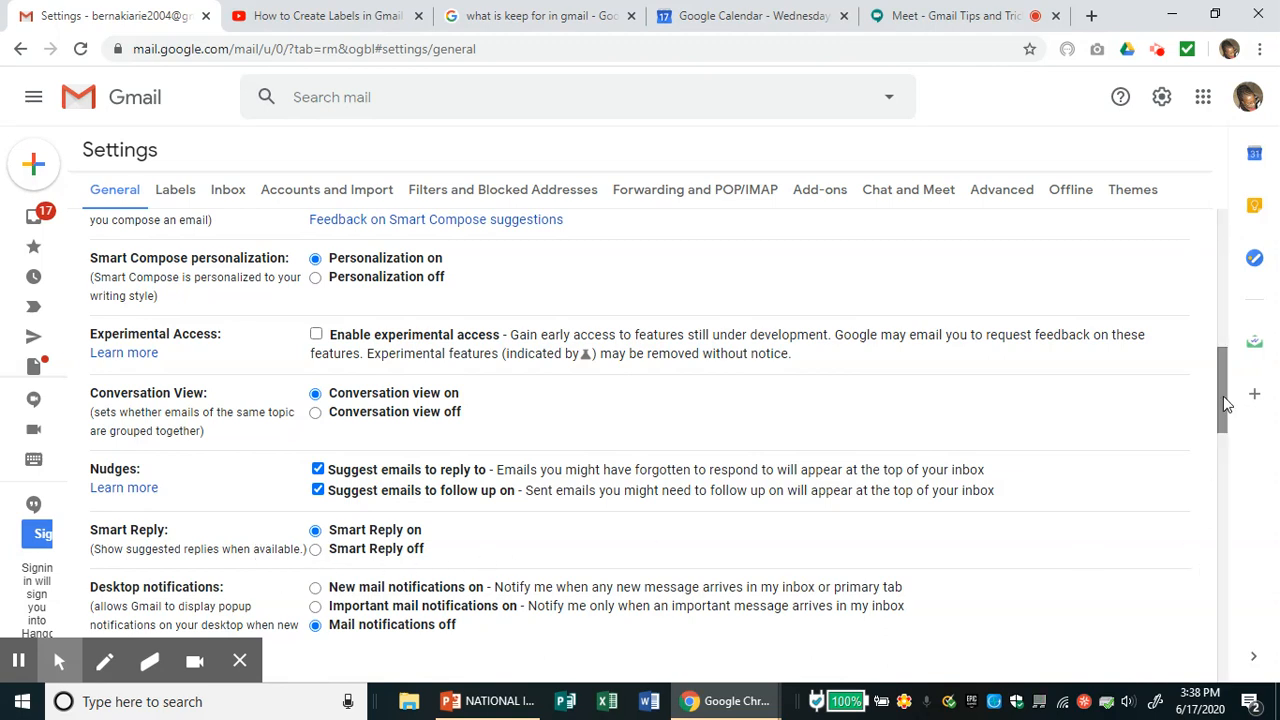
drag(1223, 396, 1233, 420)
drag(1233, 419, 1232, 423)
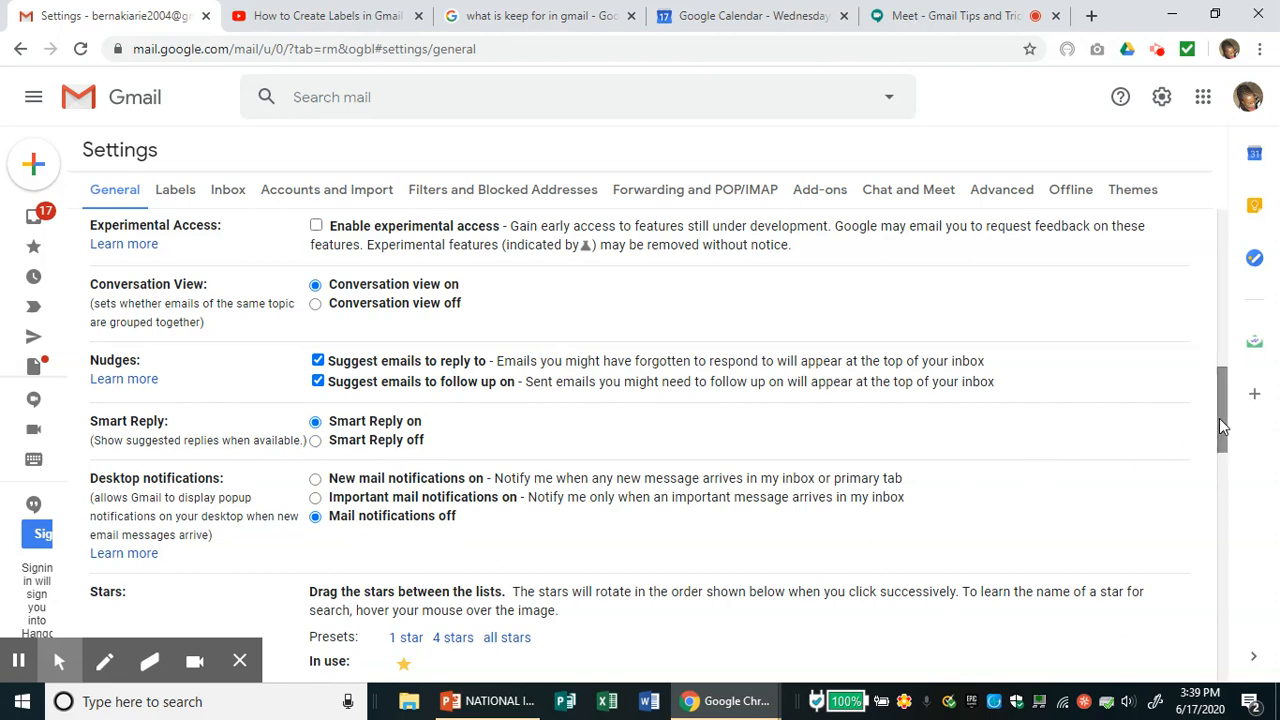
drag(1219, 418, 1220, 437)
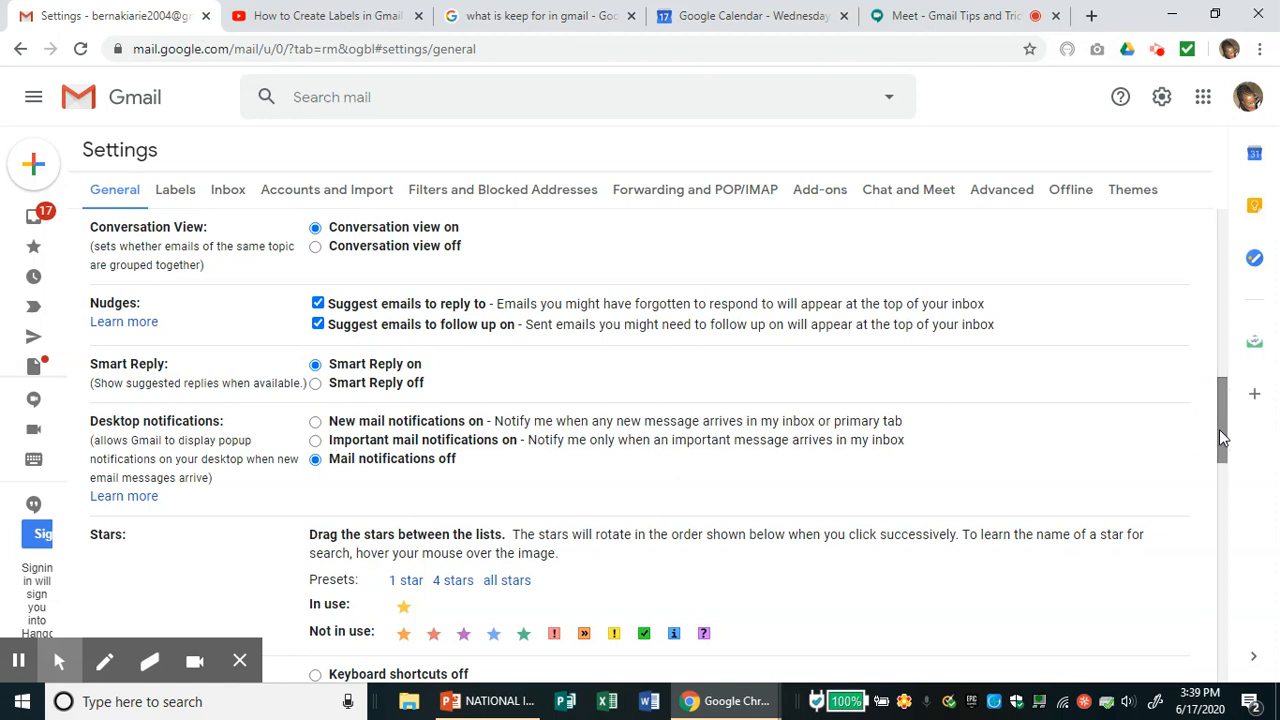
drag(1219, 429, 1220, 454)
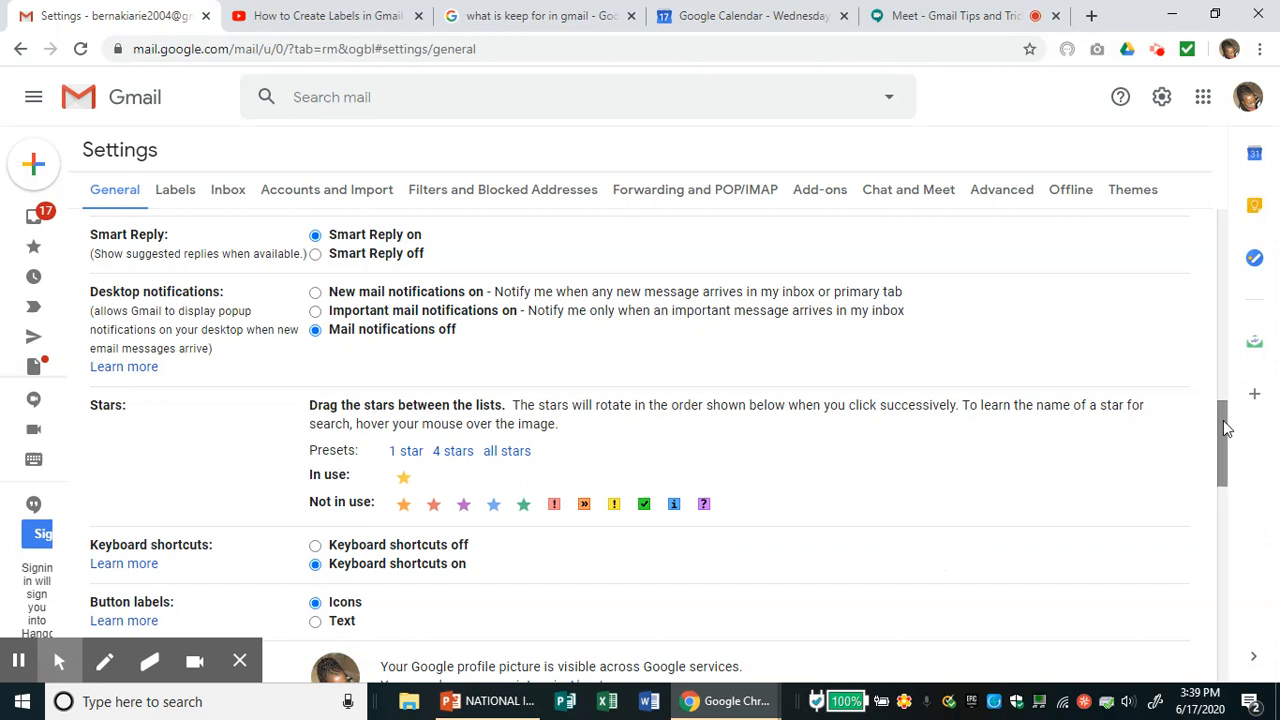
drag(1219, 420, 1226, 464)
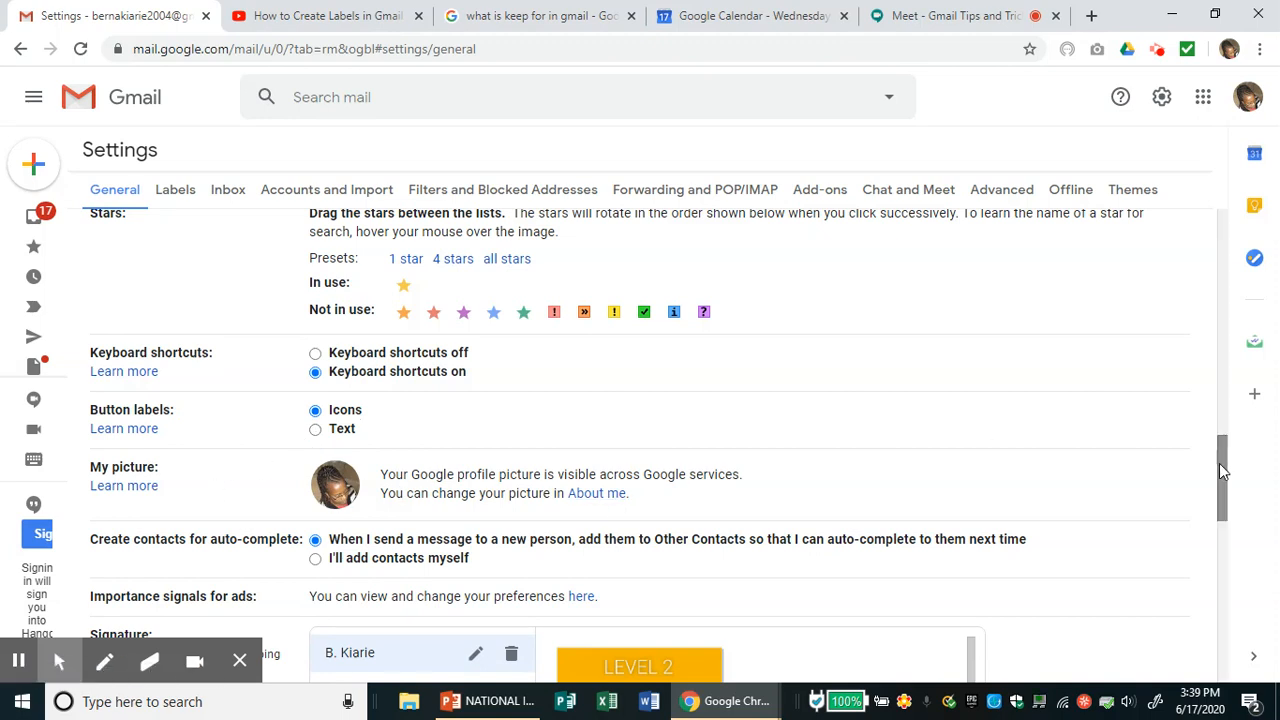
drag(1219, 466, 1220, 497)
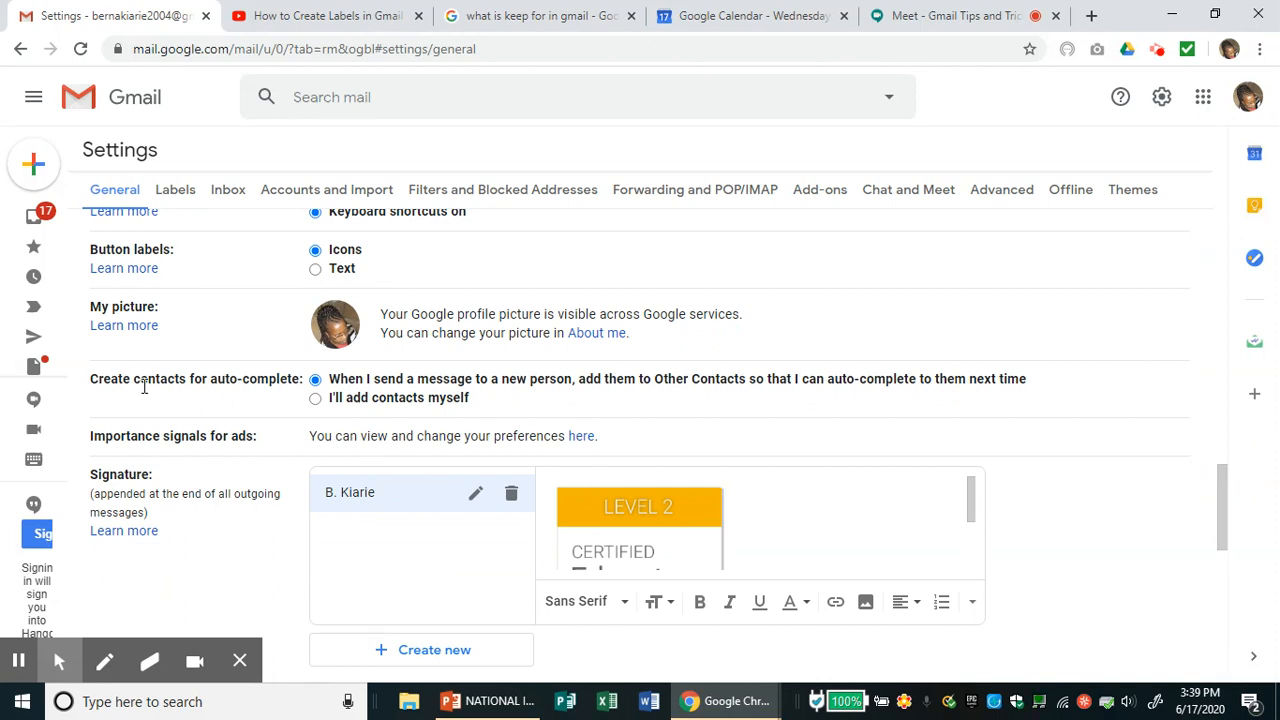
click(1224, 525)
drag(1224, 525, 1222, 552)
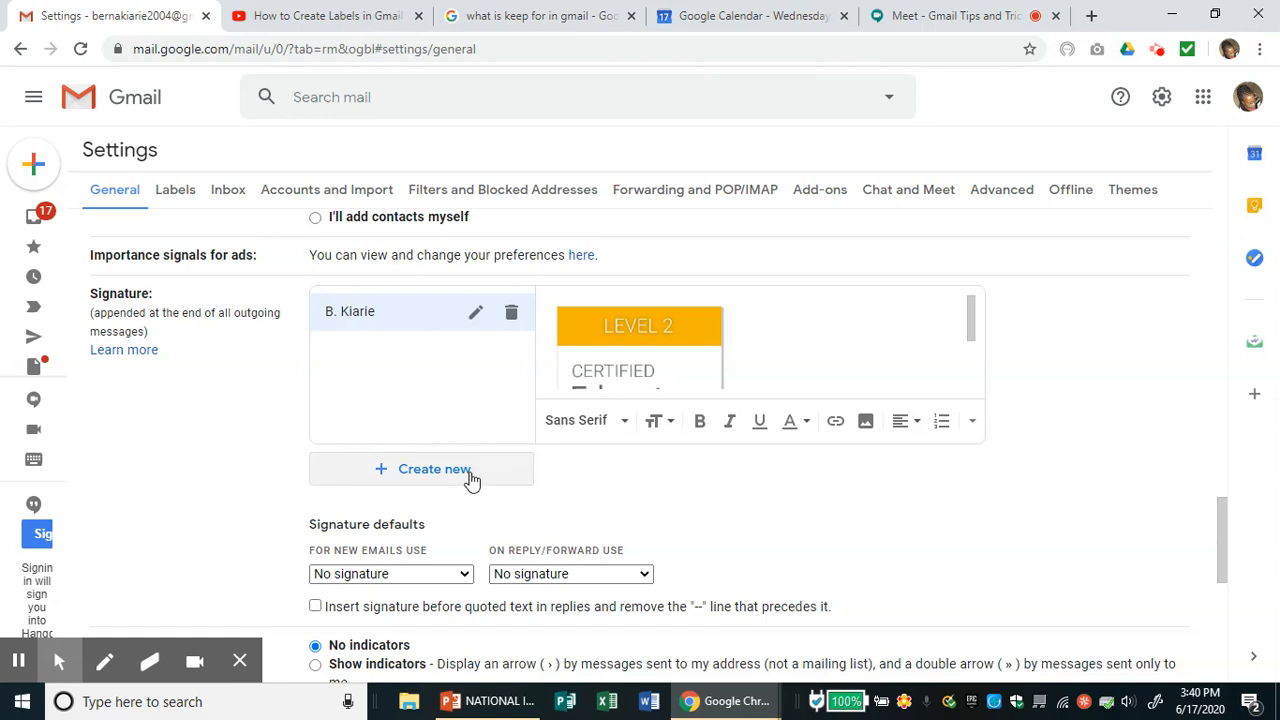
mouse_move(1222, 517)
mouse_down()
mouse_move(1228, 578)
mouse_move(1225, 533)
mouse_up()
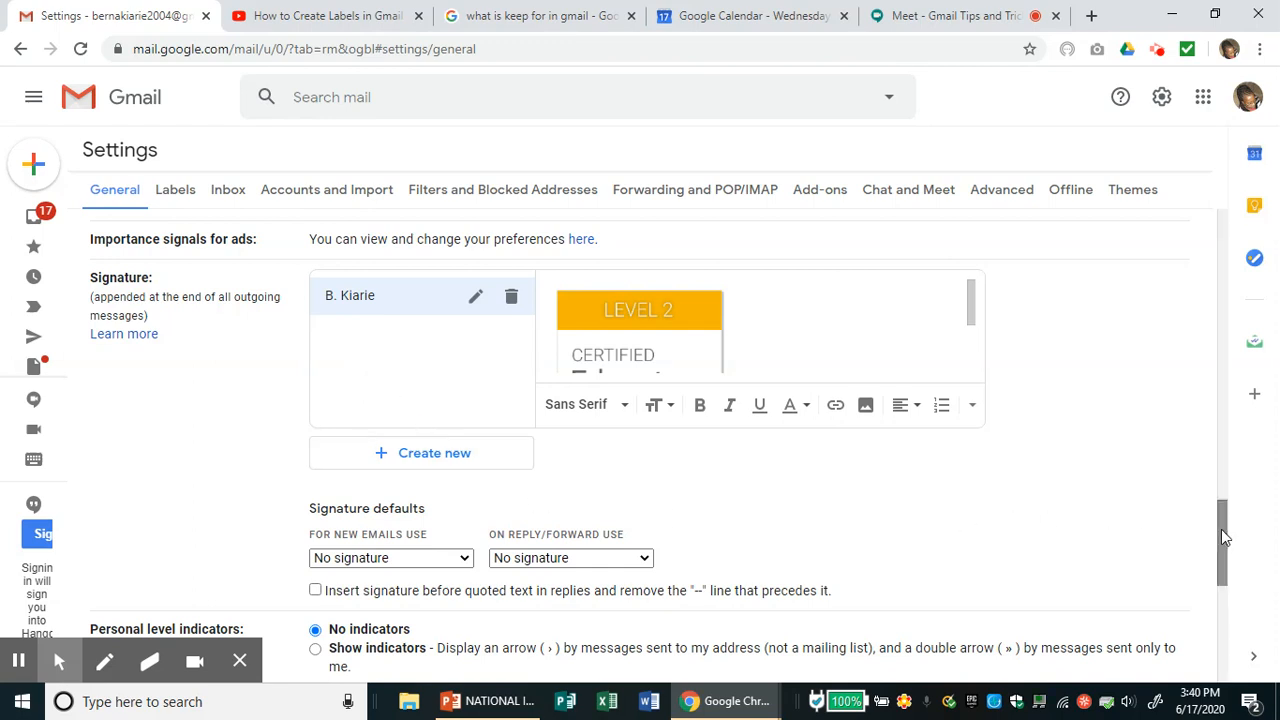
drag(1224, 538, 1219, 626)
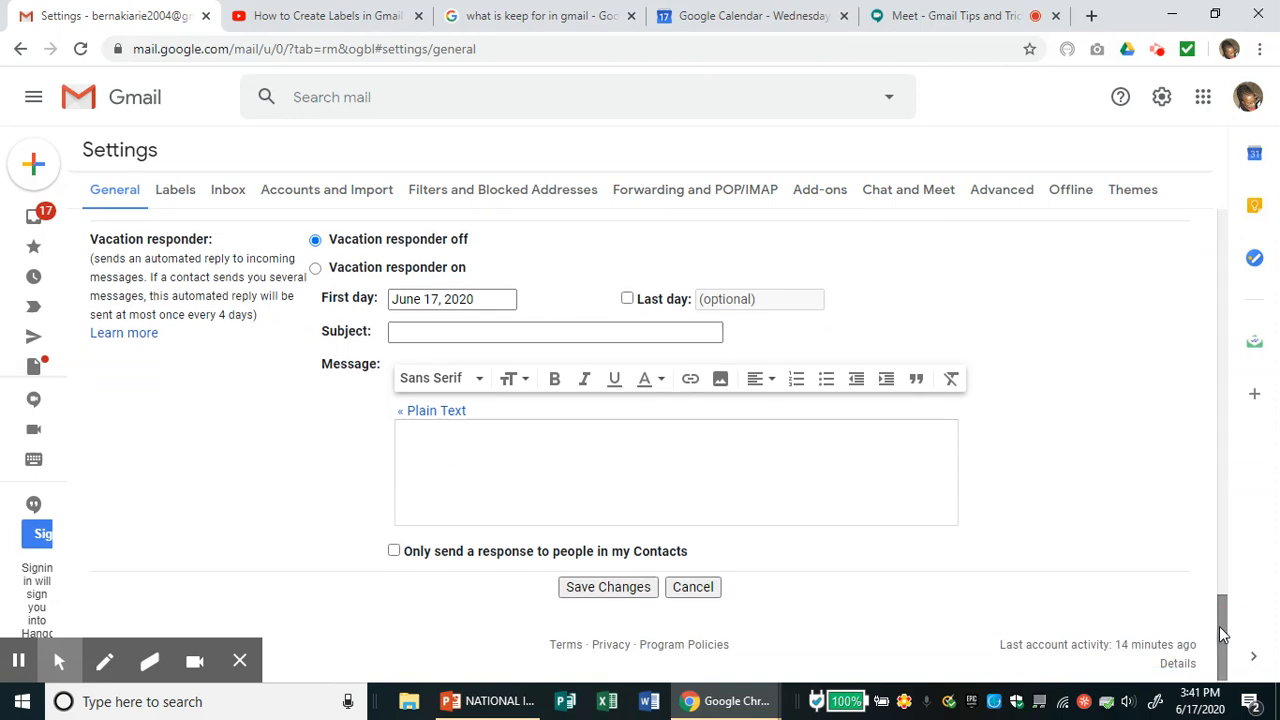
click(427, 341)
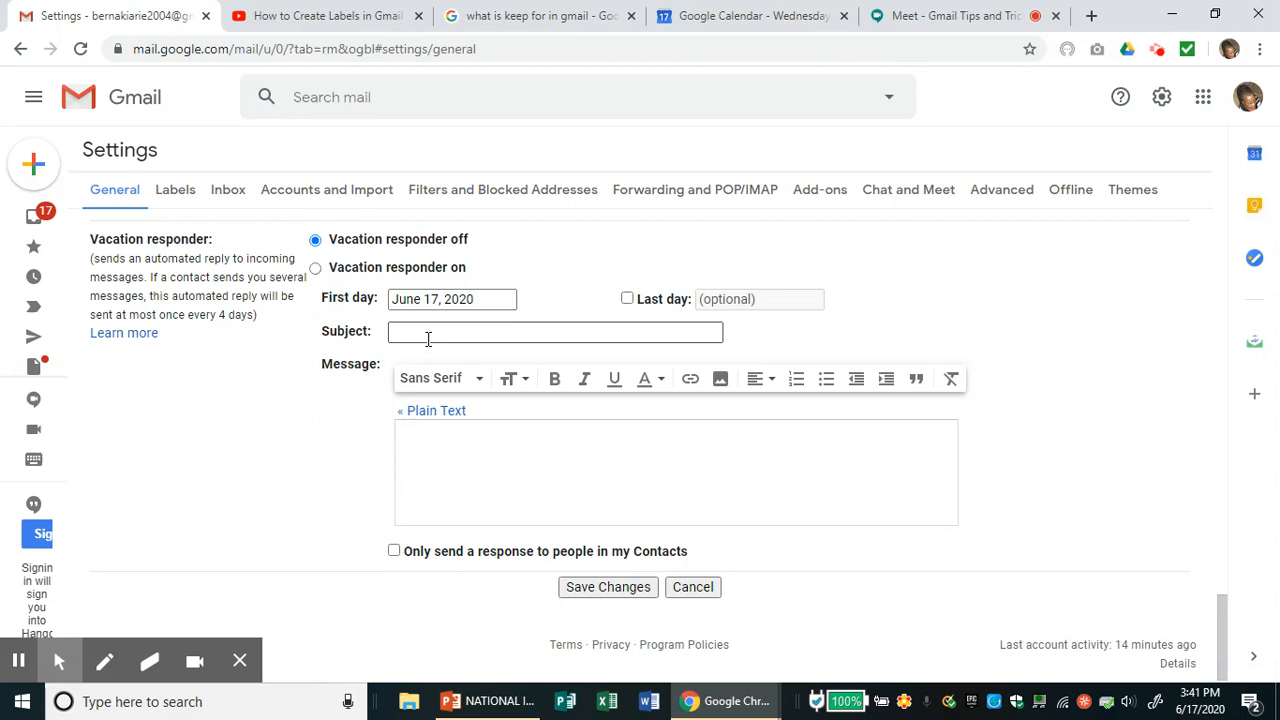
click(409, 440)
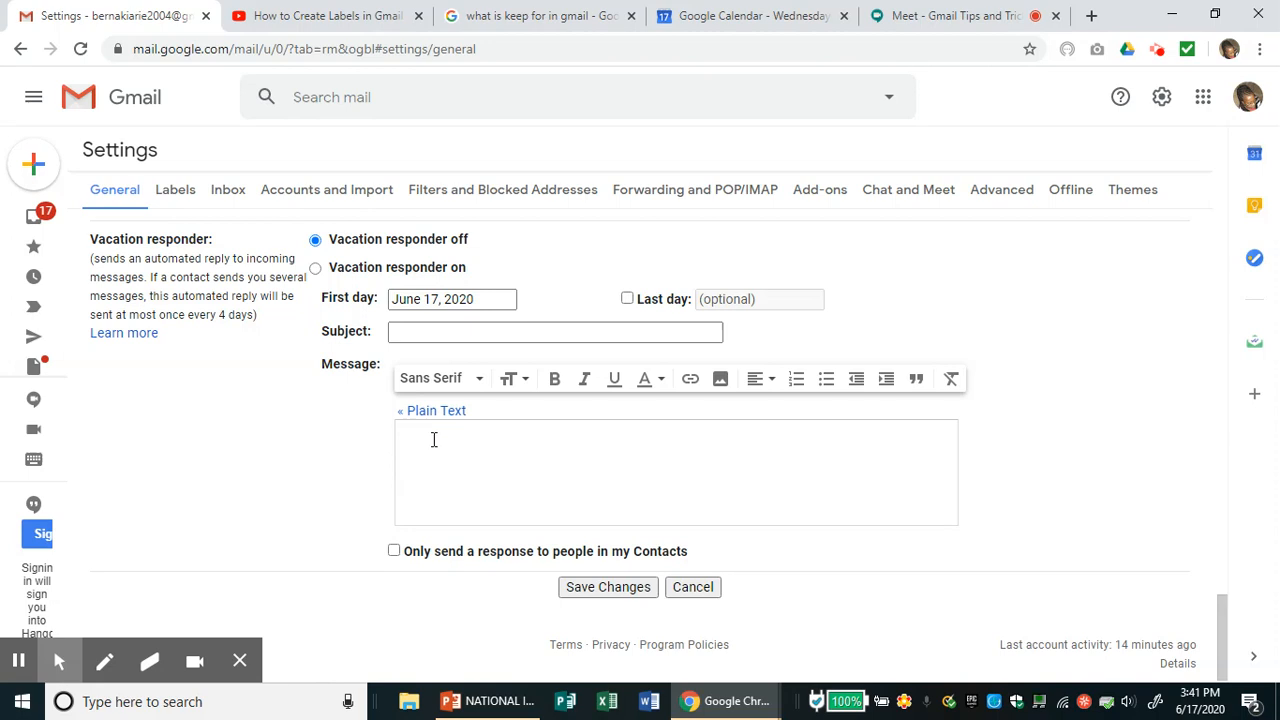
click(434, 438)
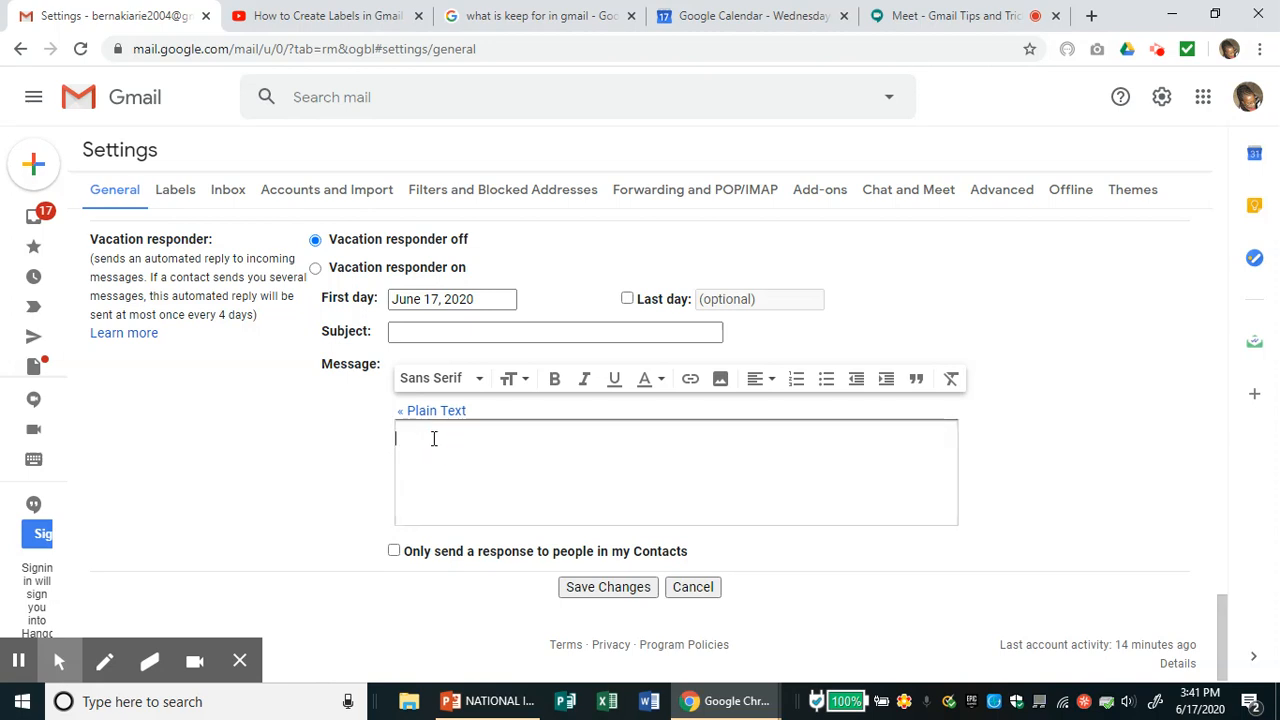
- Apply the adjusted General settings with Save Changes
click(605, 590)
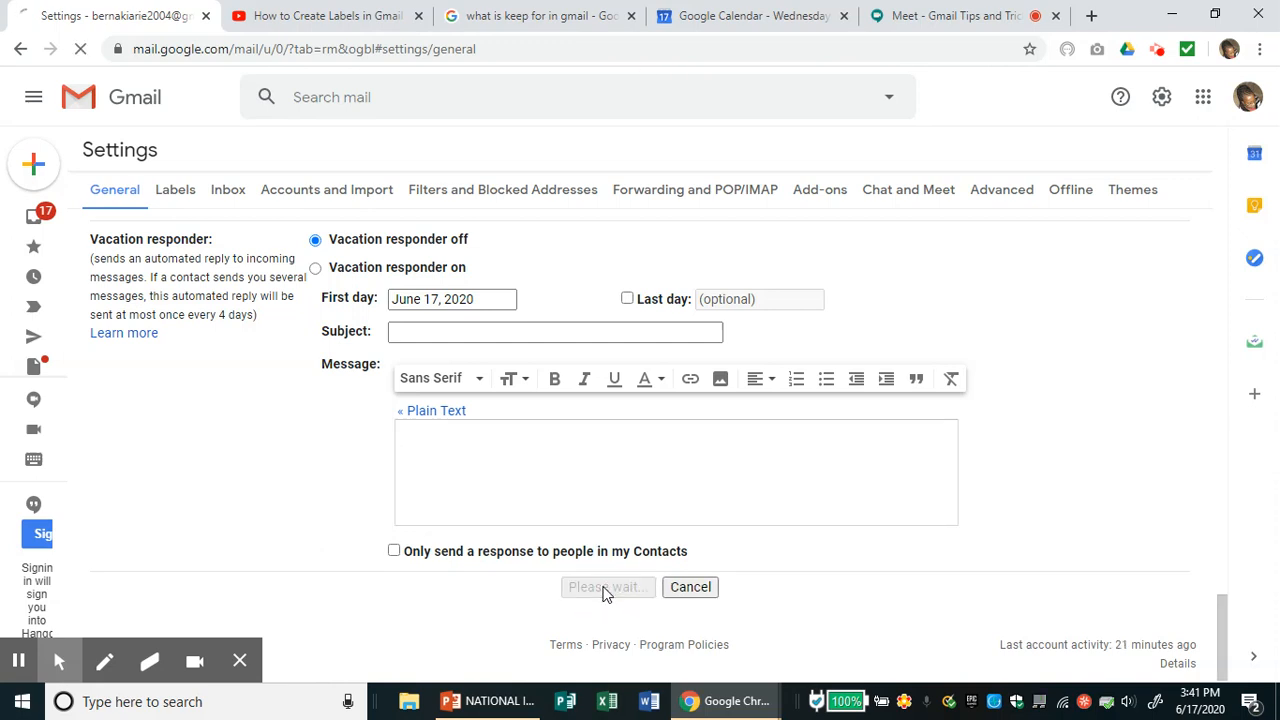
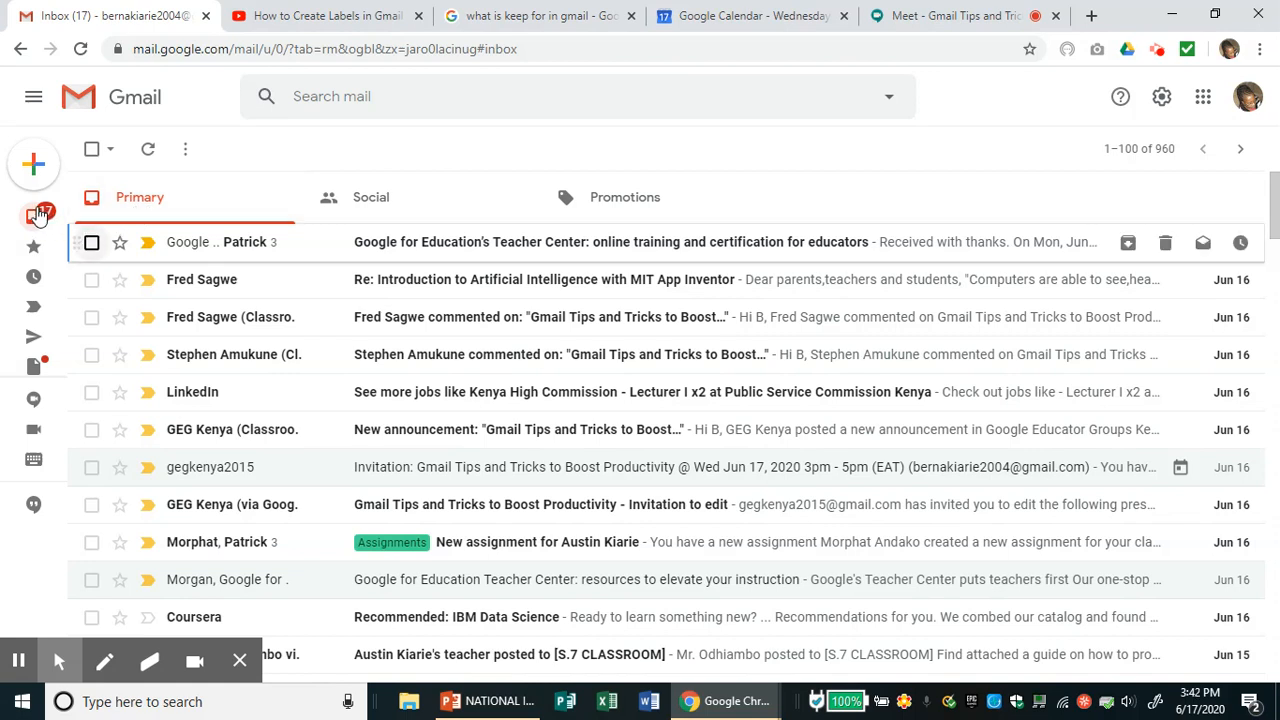
- Scroll the sidebar and expand More to show all labels, All Mail, Spam and Trash
mouse_move(39, 173)
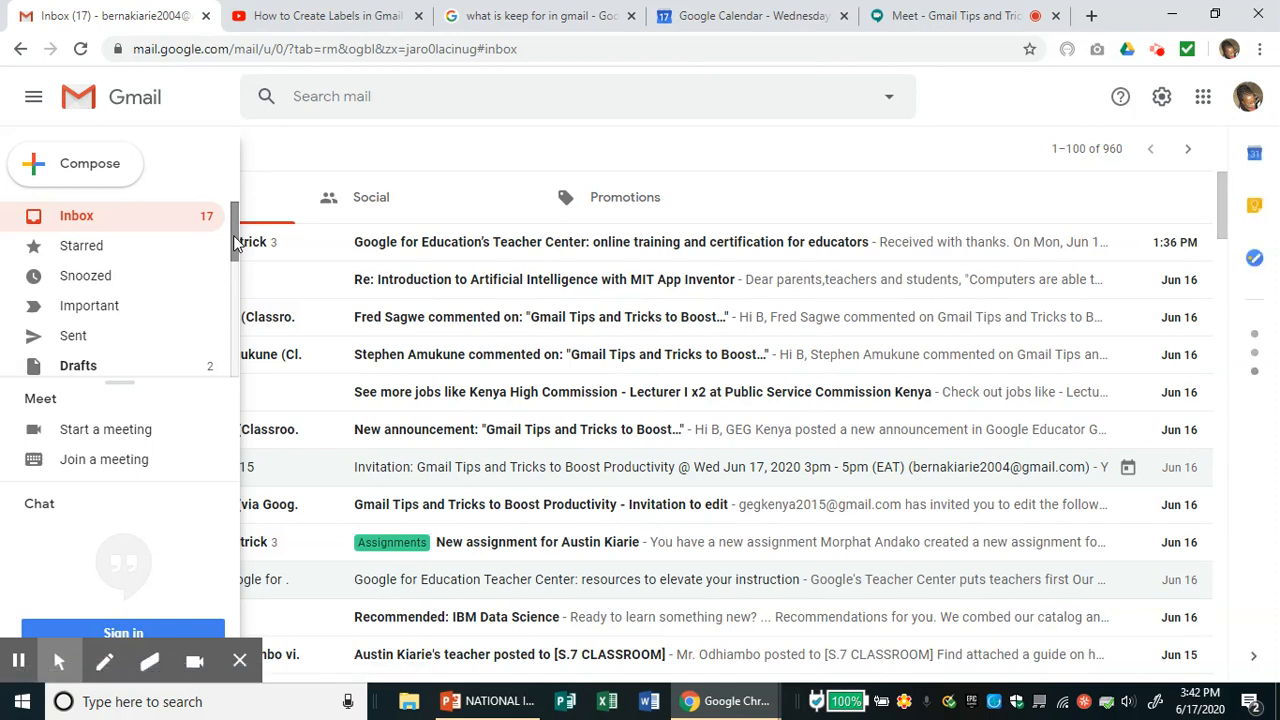
drag(236, 243, 240, 362)
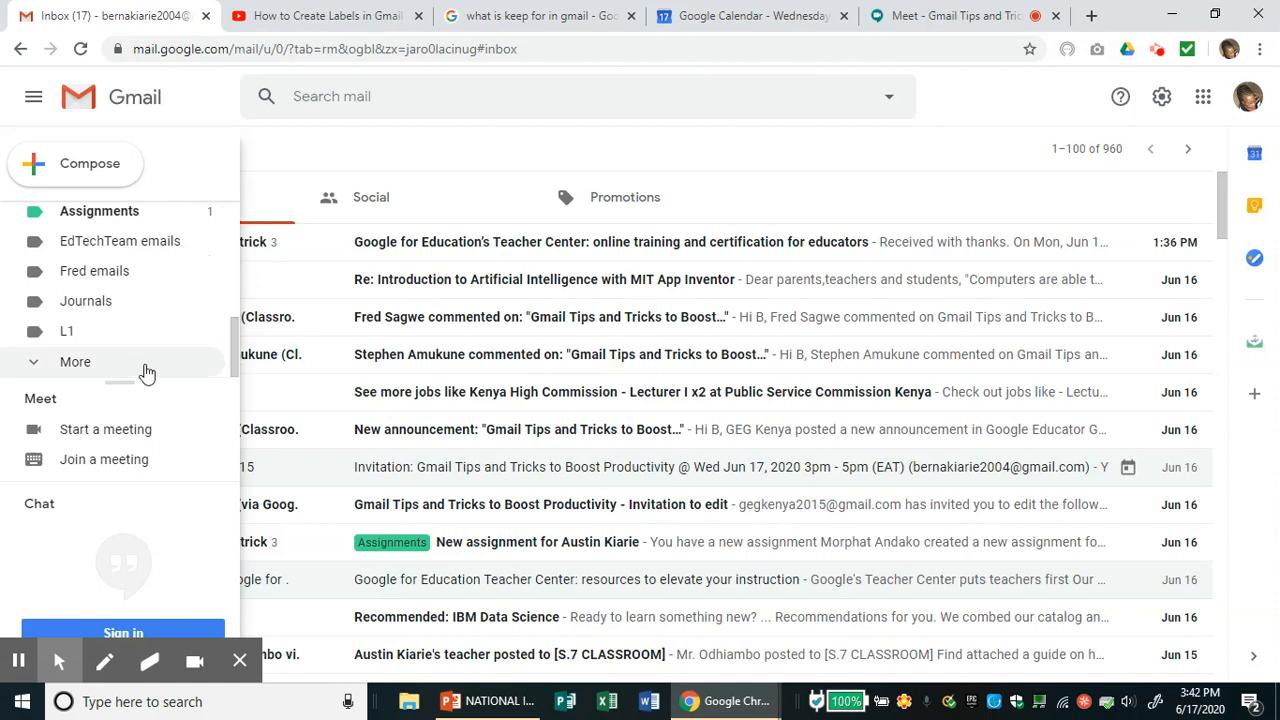
click(40, 366)
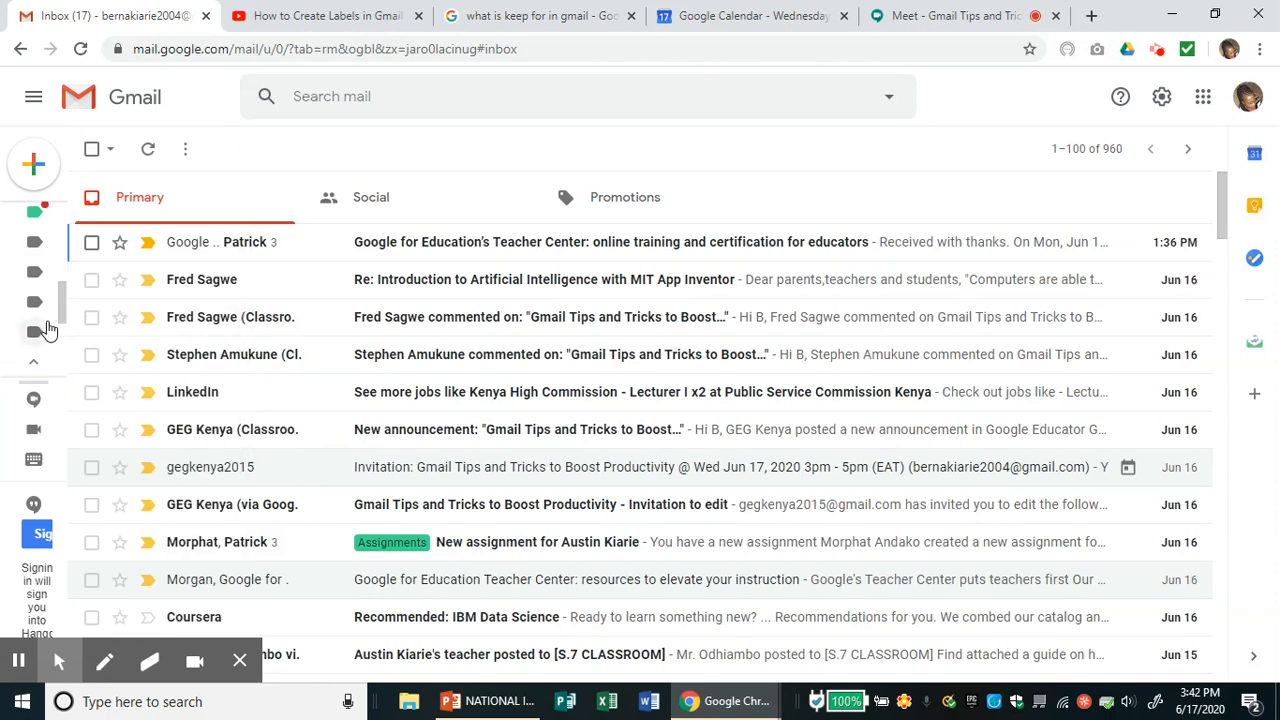
- Scroll further down the label list and start creating a new label
mouse_move(58, 278)
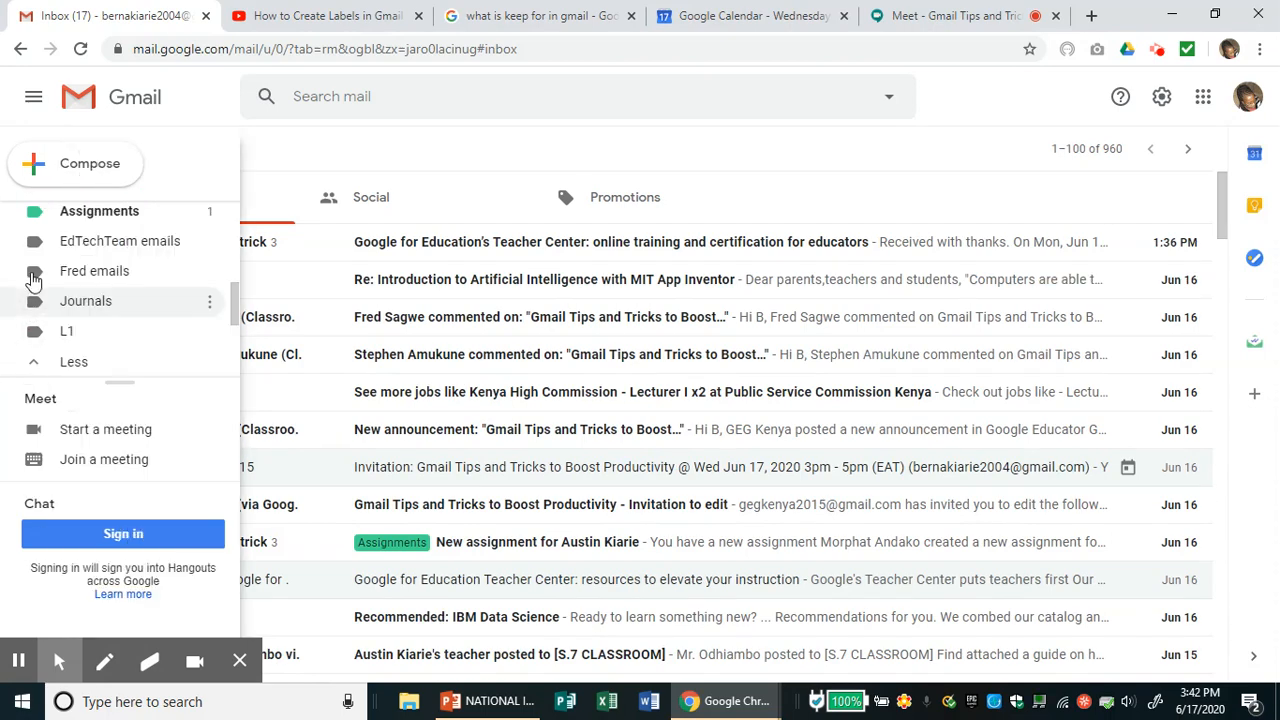
drag(236, 312, 240, 393)
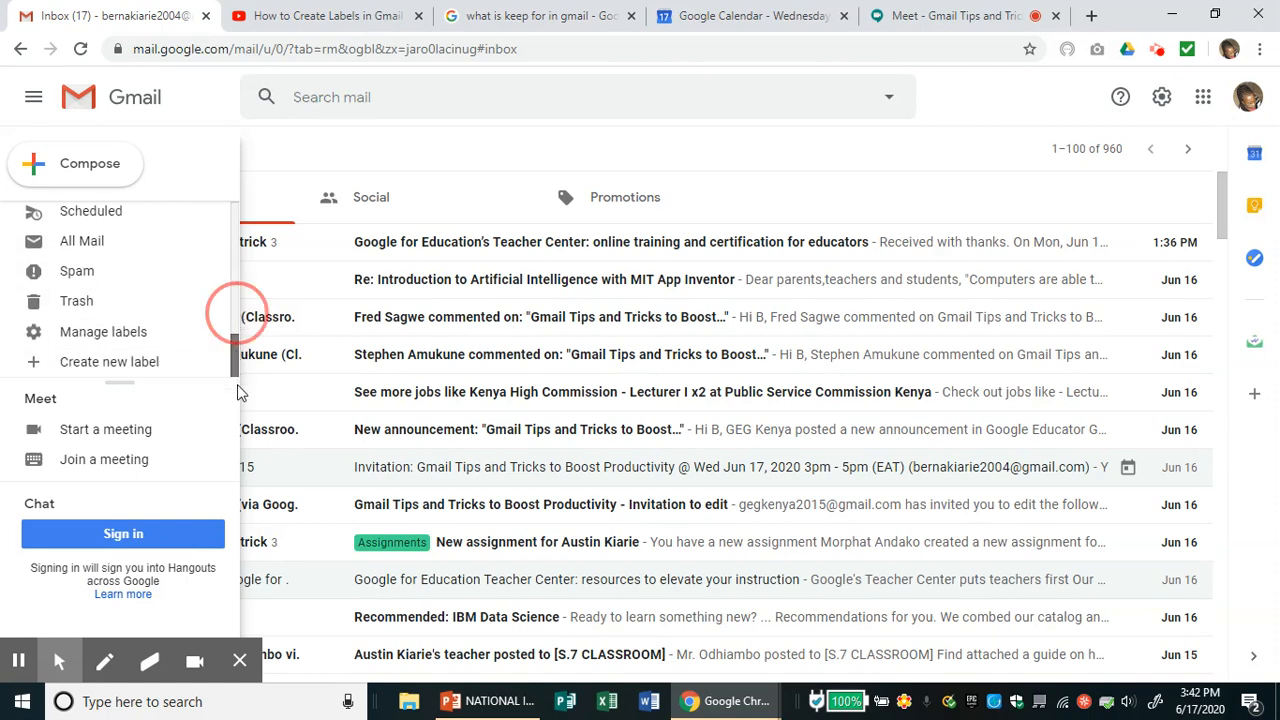
click(112, 366)
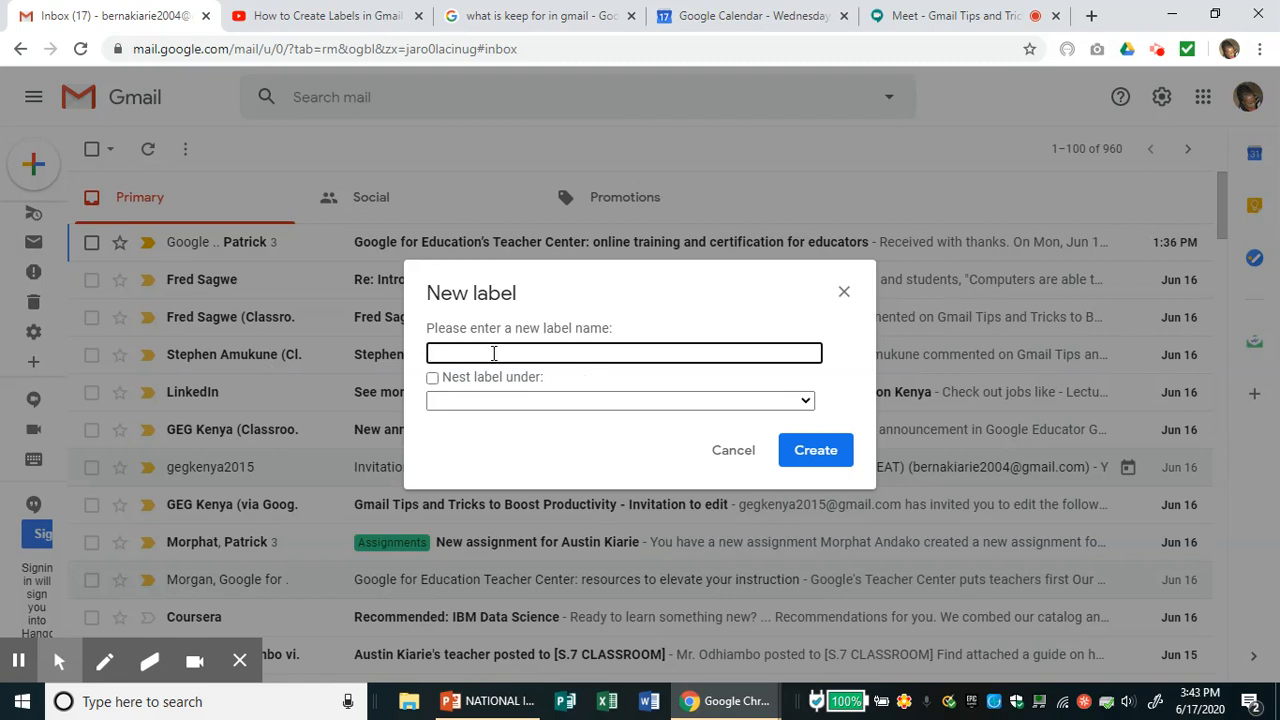
- Enter 'Payslip' as the new label's name and confirm its creation
text(Payslip)
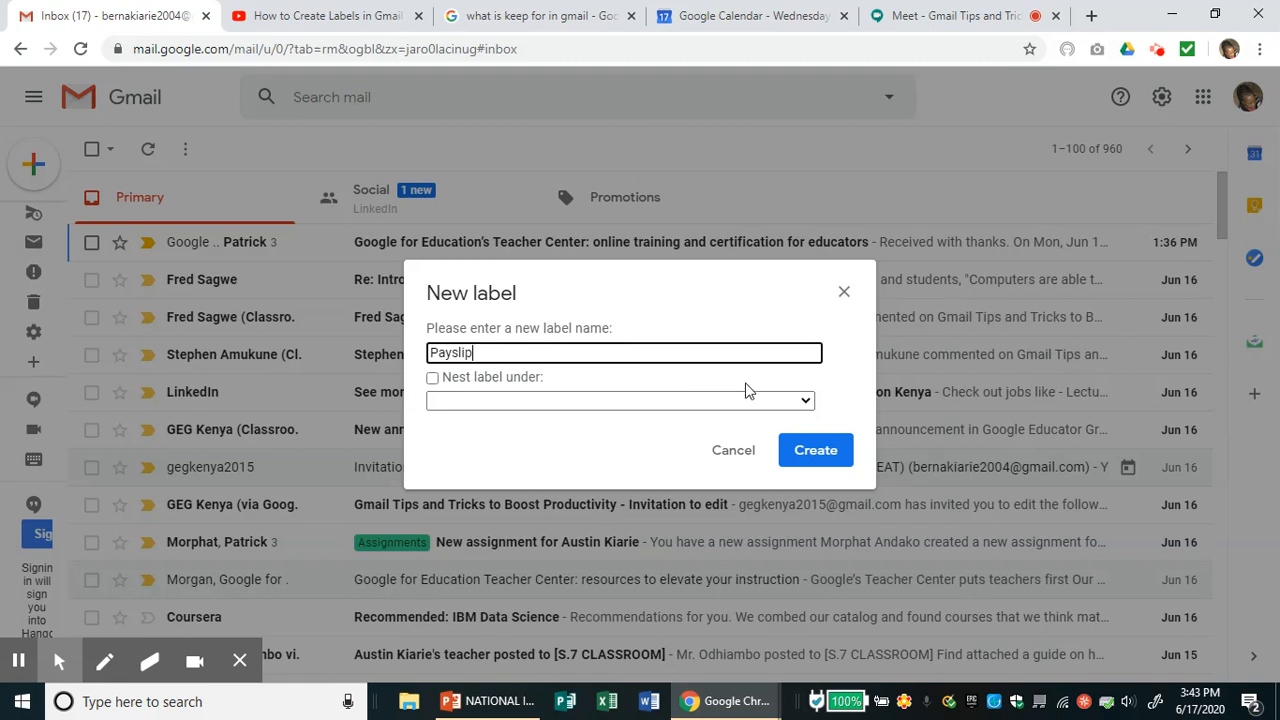
click(823, 458)
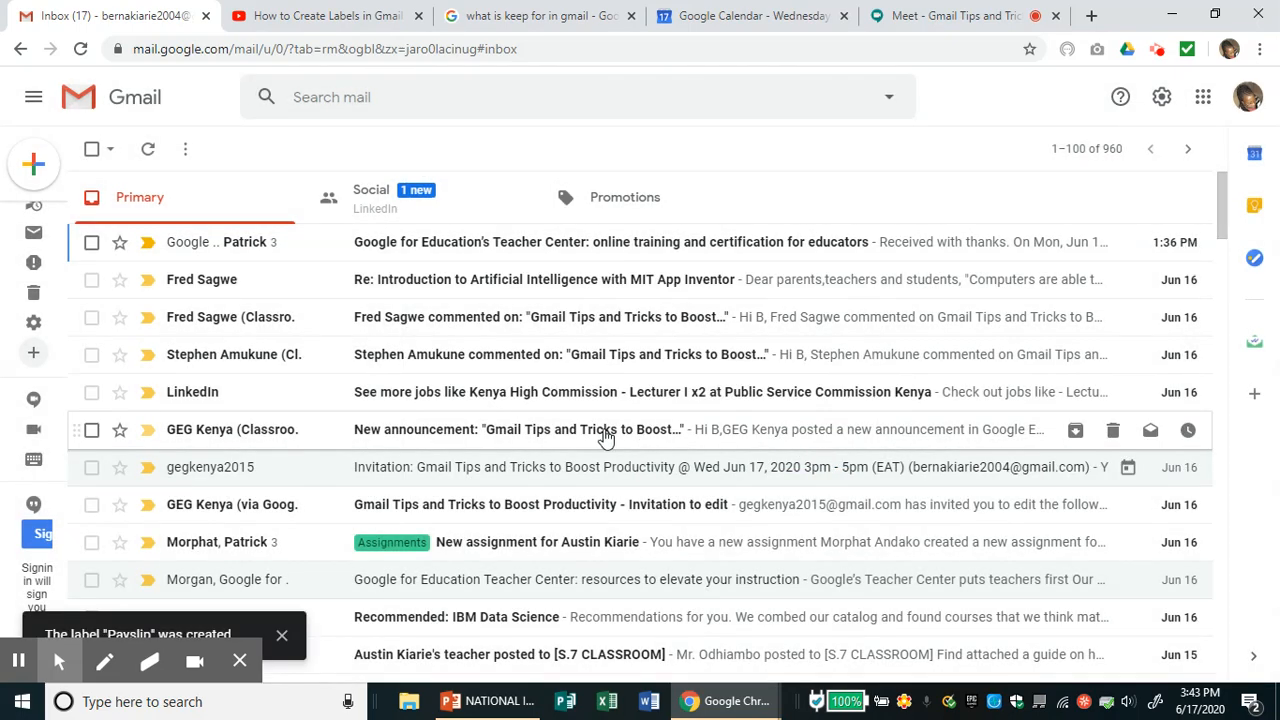
- Set the Payslip label's colour to orange
mouse_move(28, 328)
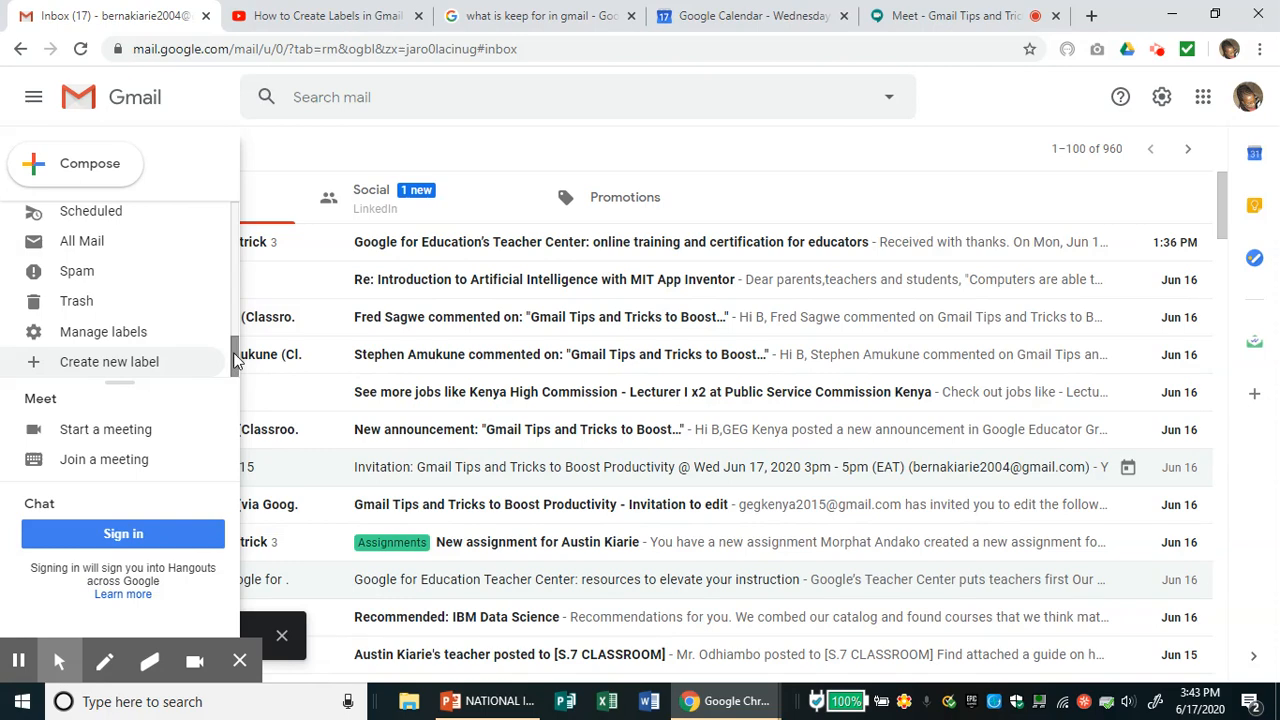
drag(235, 362, 234, 304)
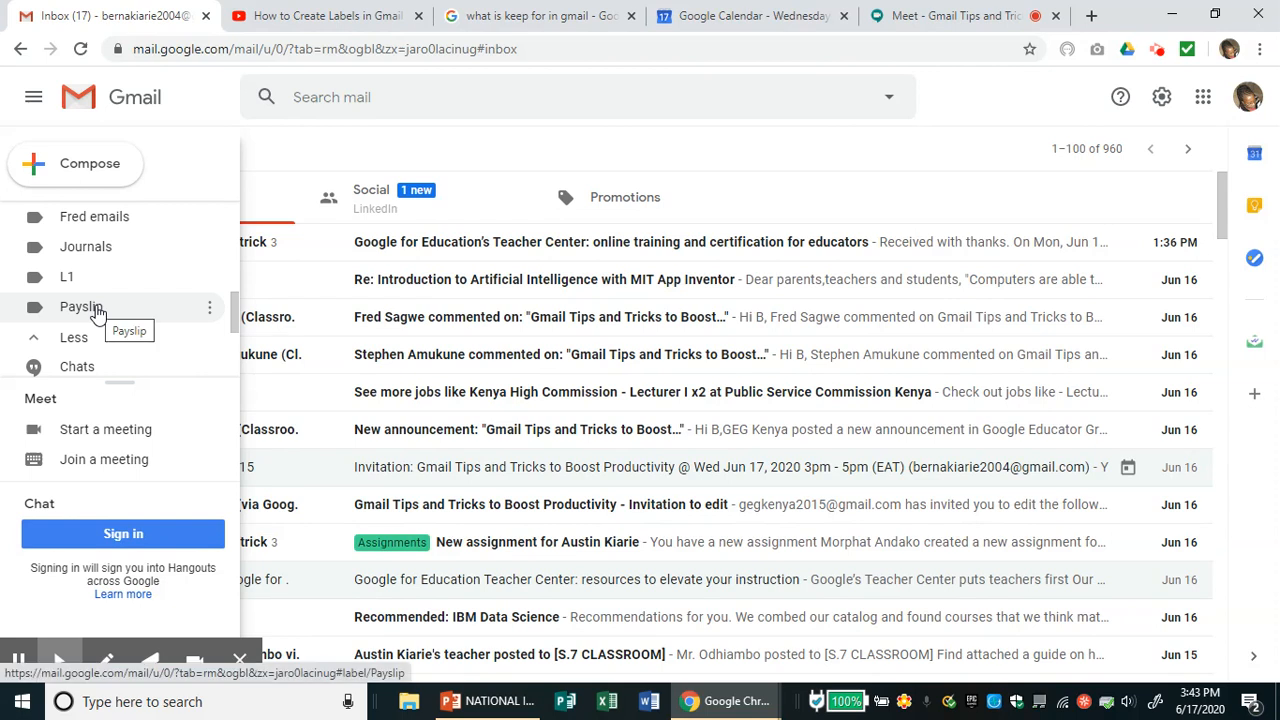
click(210, 311)
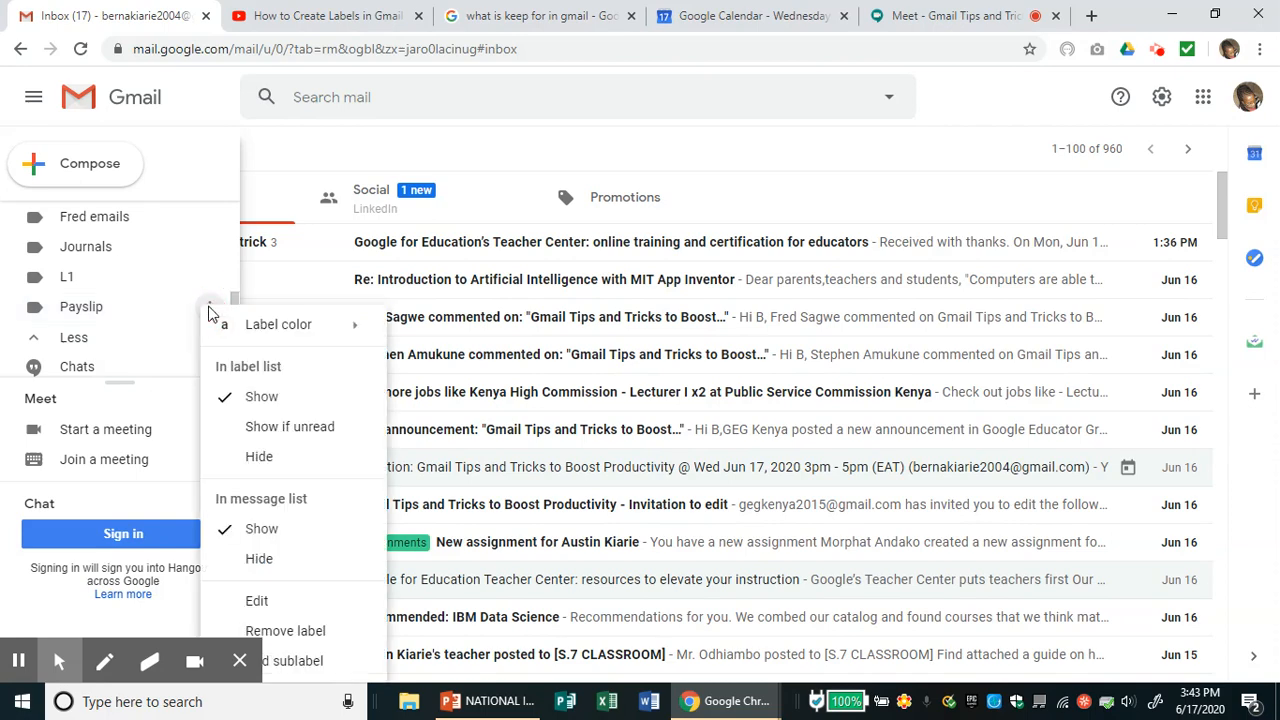
mouse_move(294, 334)
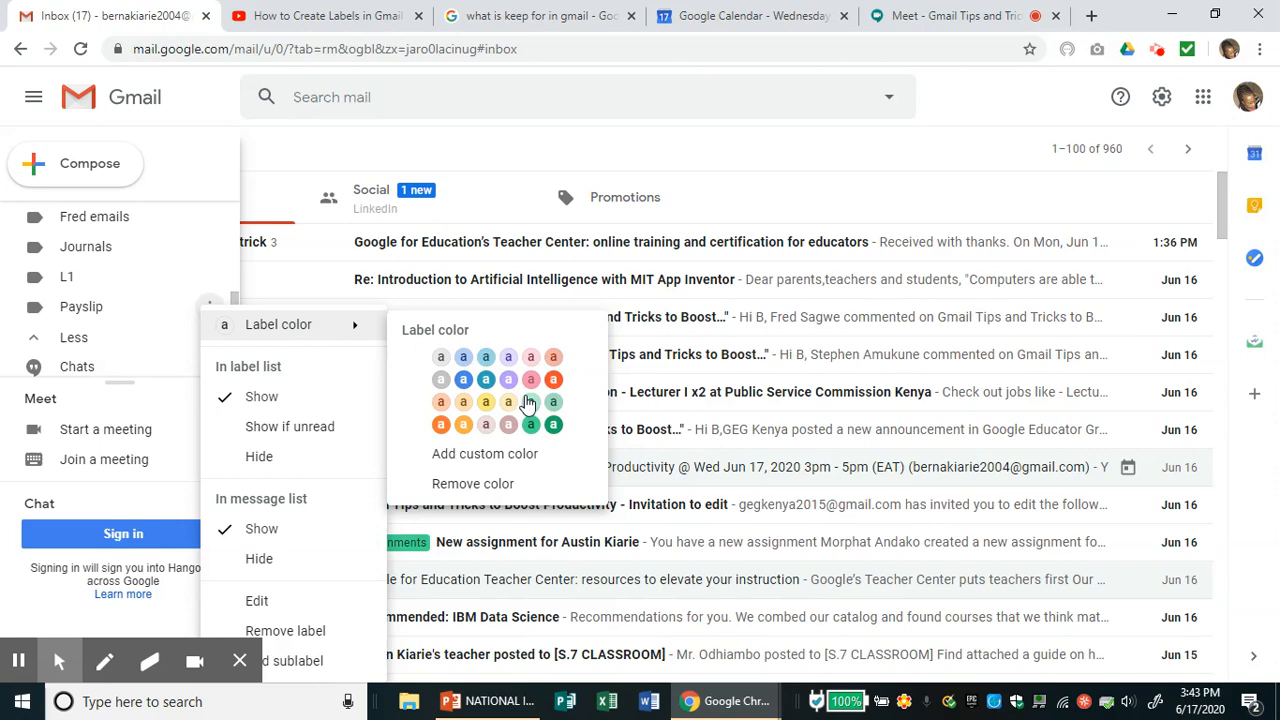
click(554, 382)
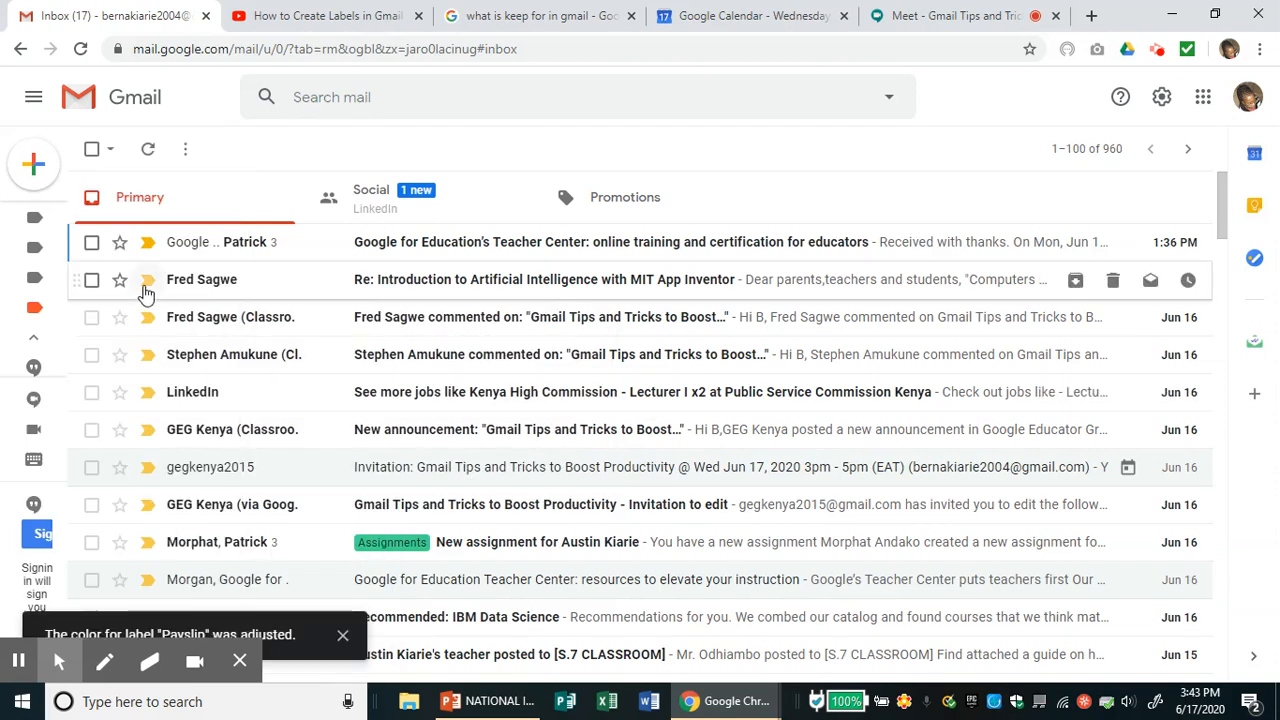
mouse_move(76, 314)
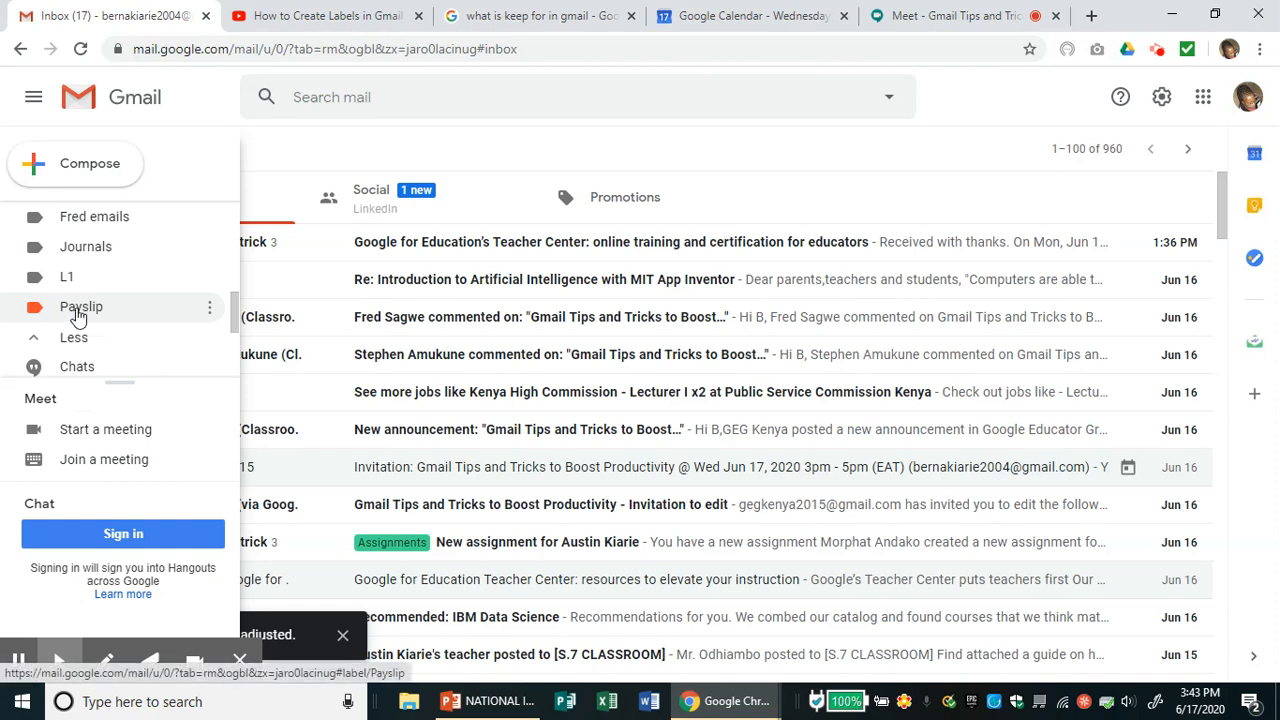
click(209, 307)
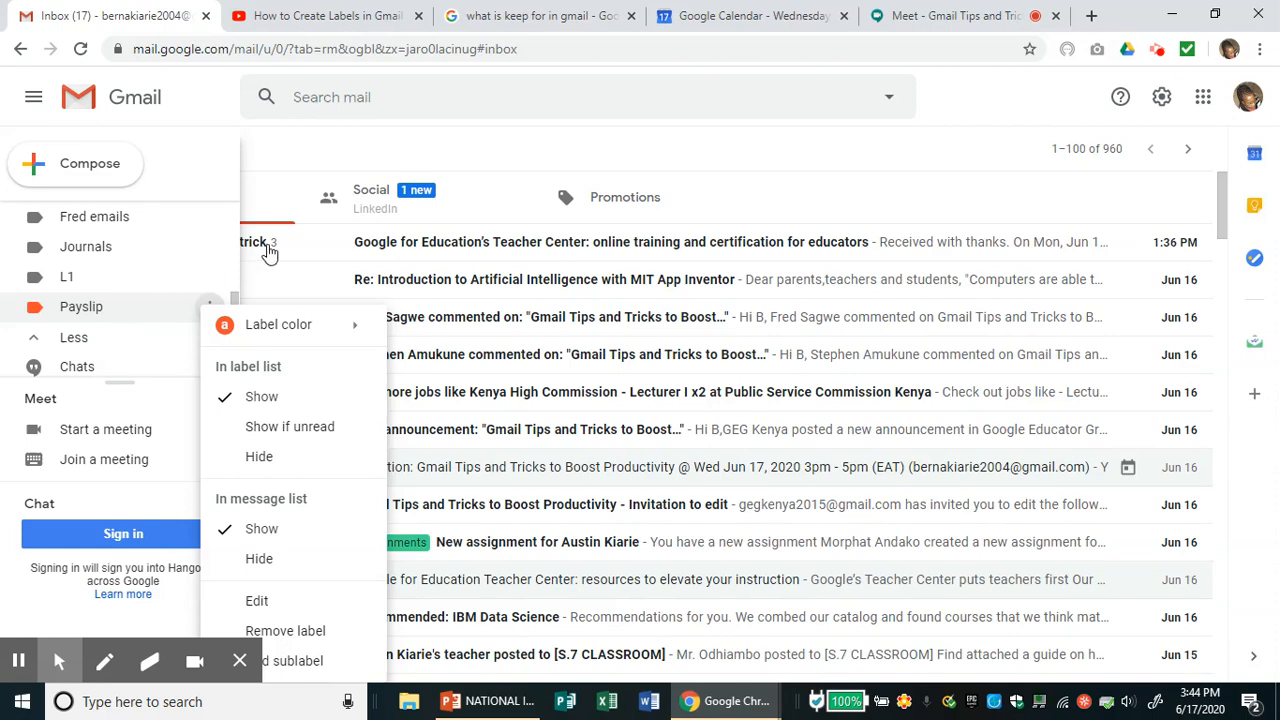
click(408, 245)
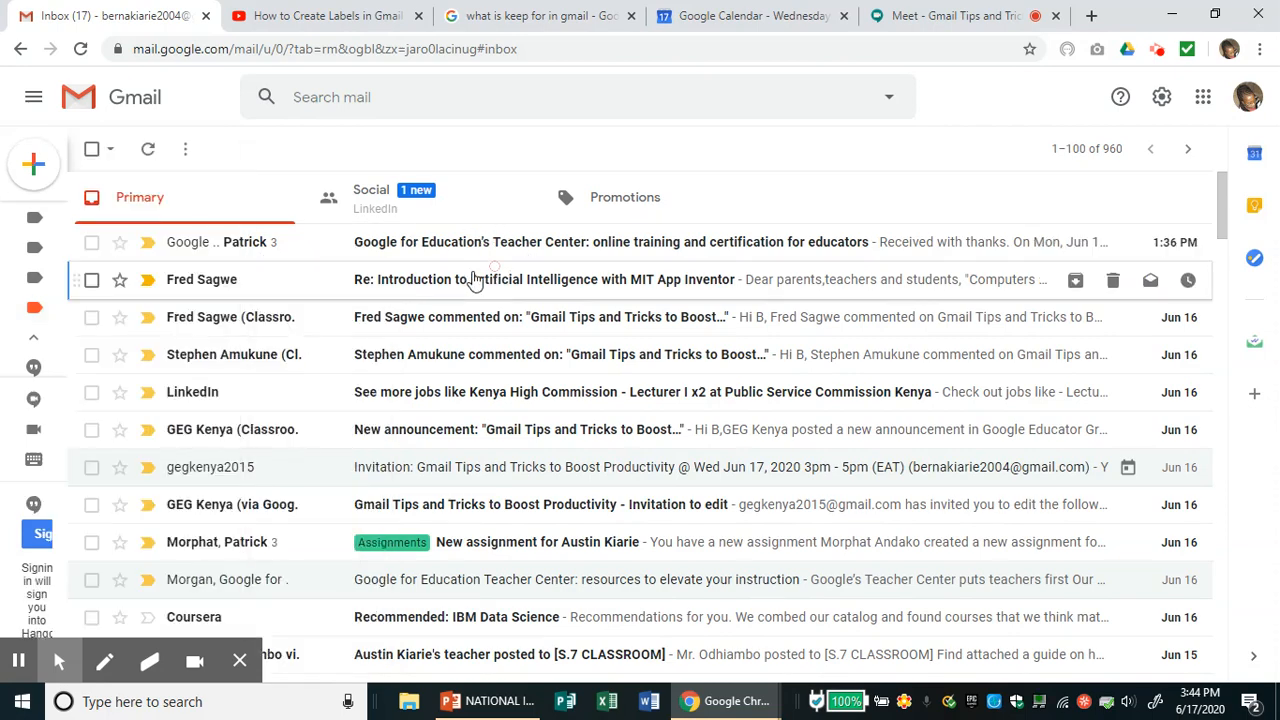
click(92, 283)
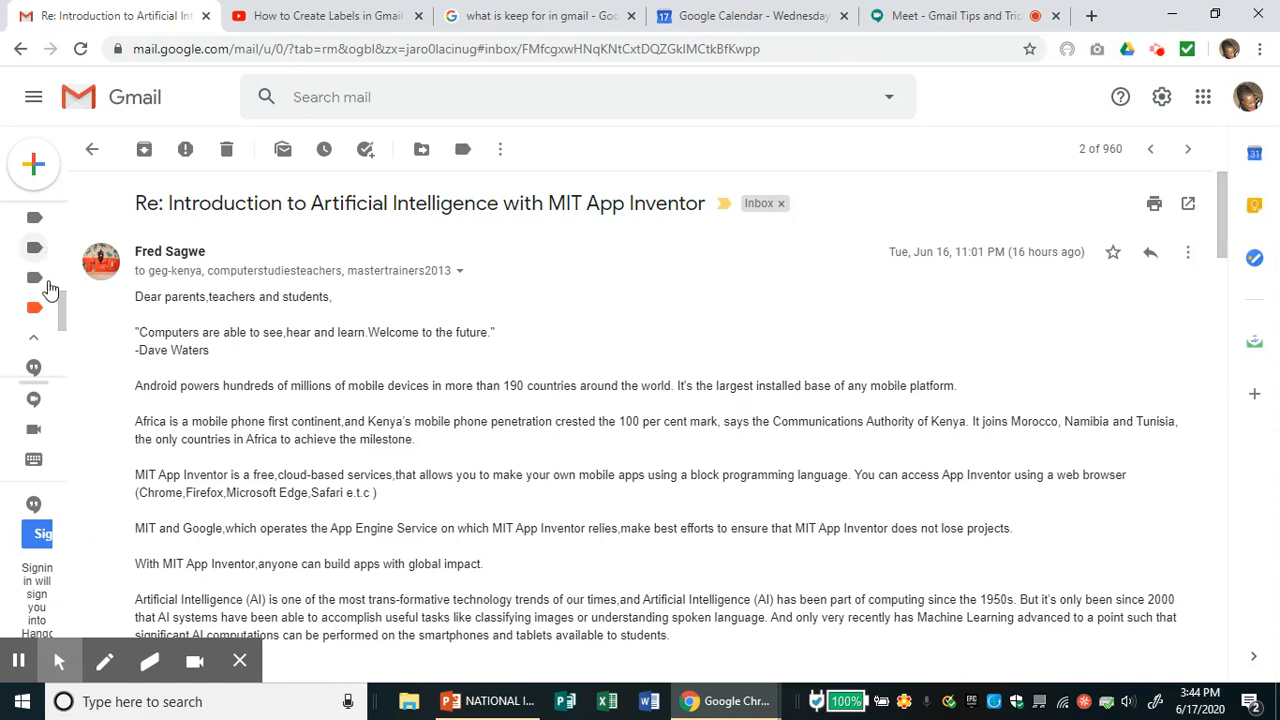
- Look at the emails under the L1 label, then return to the inbox
mouse_move(42, 302)
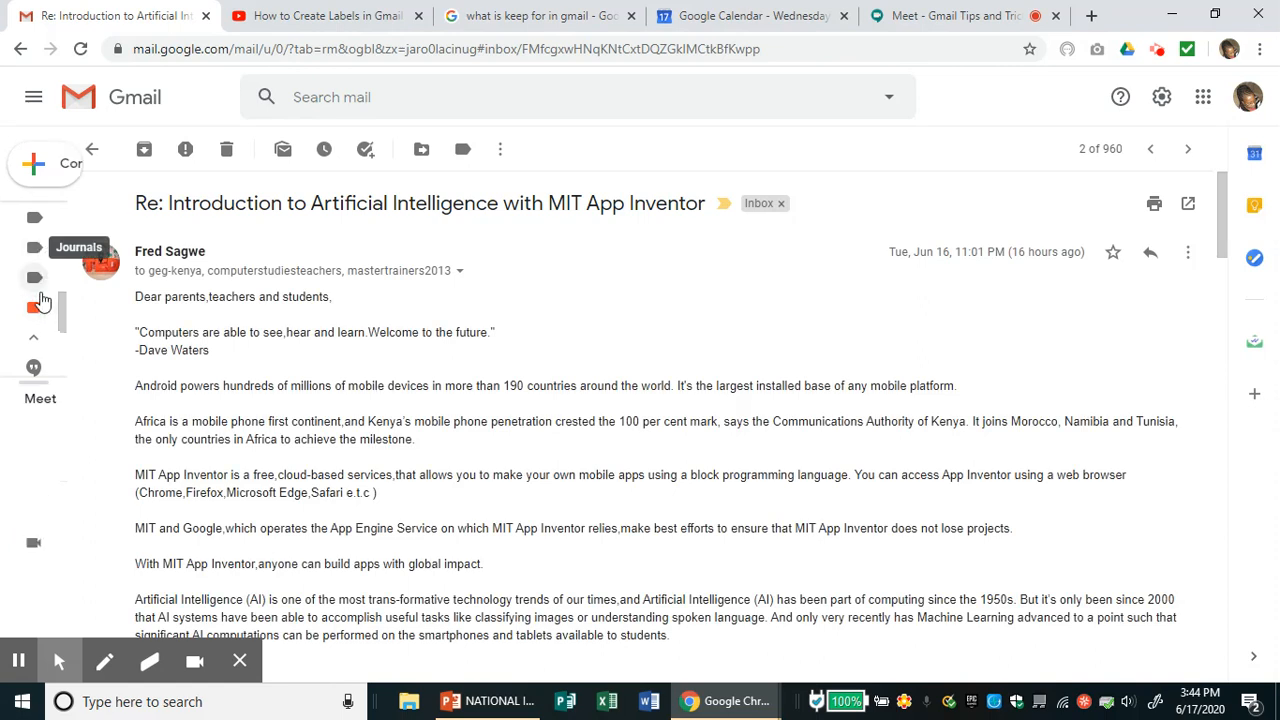
click(55, 302)
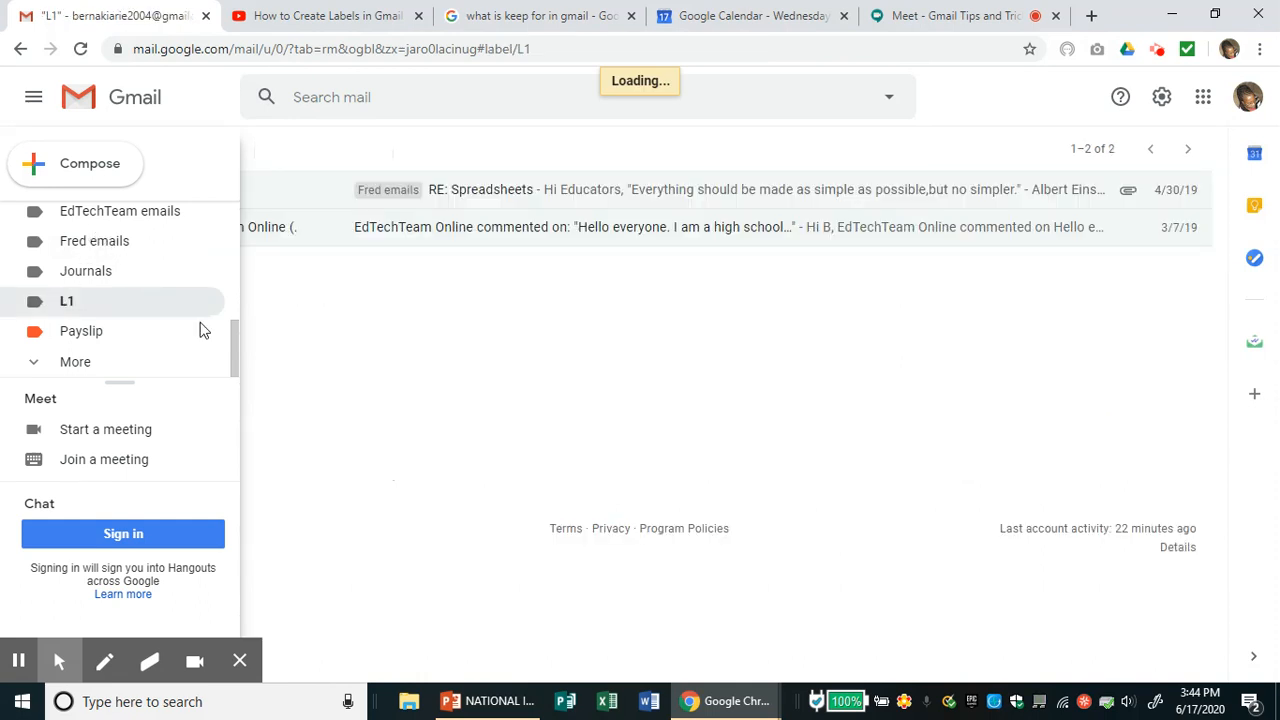
drag(234, 342, 229, 220)
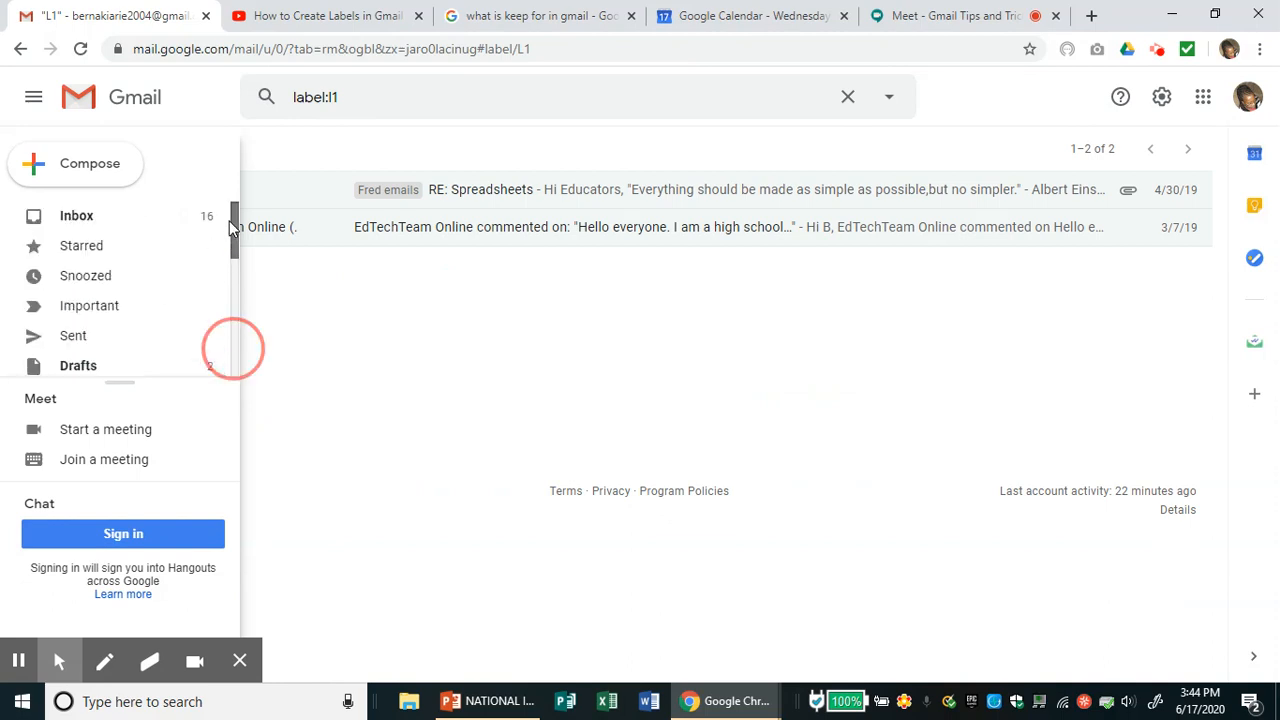
click(118, 221)
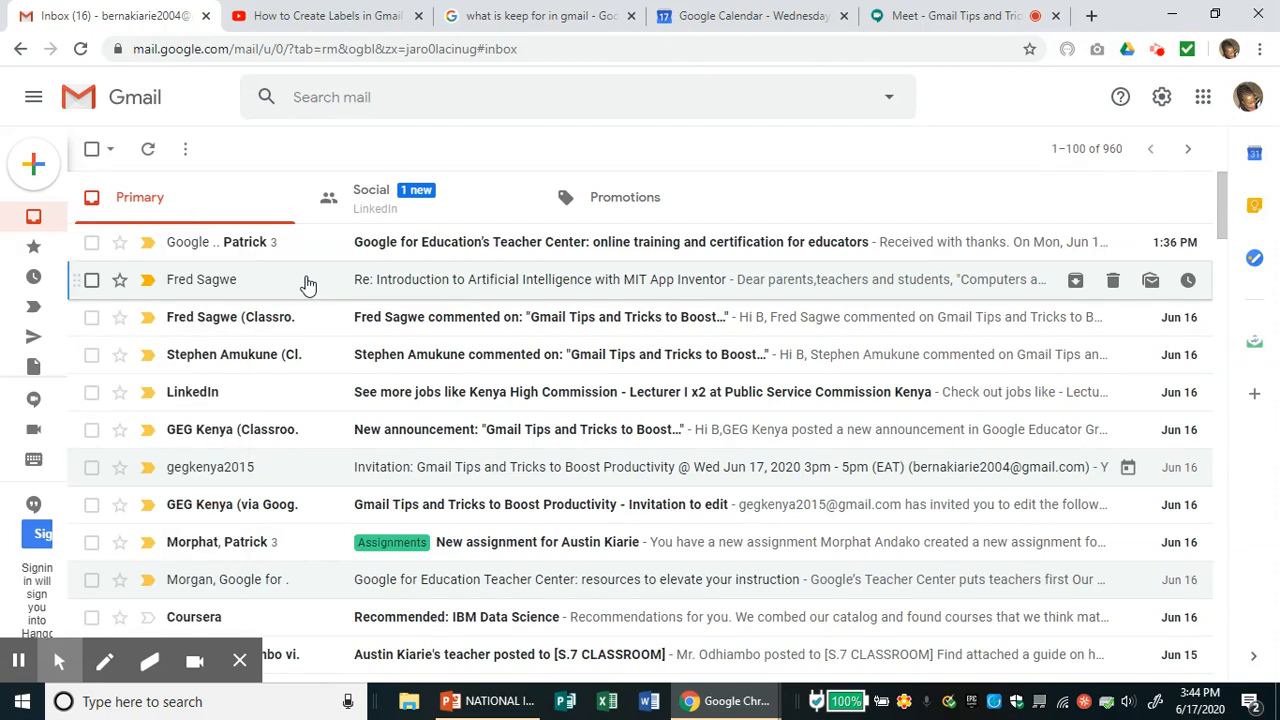
click(109, 284)
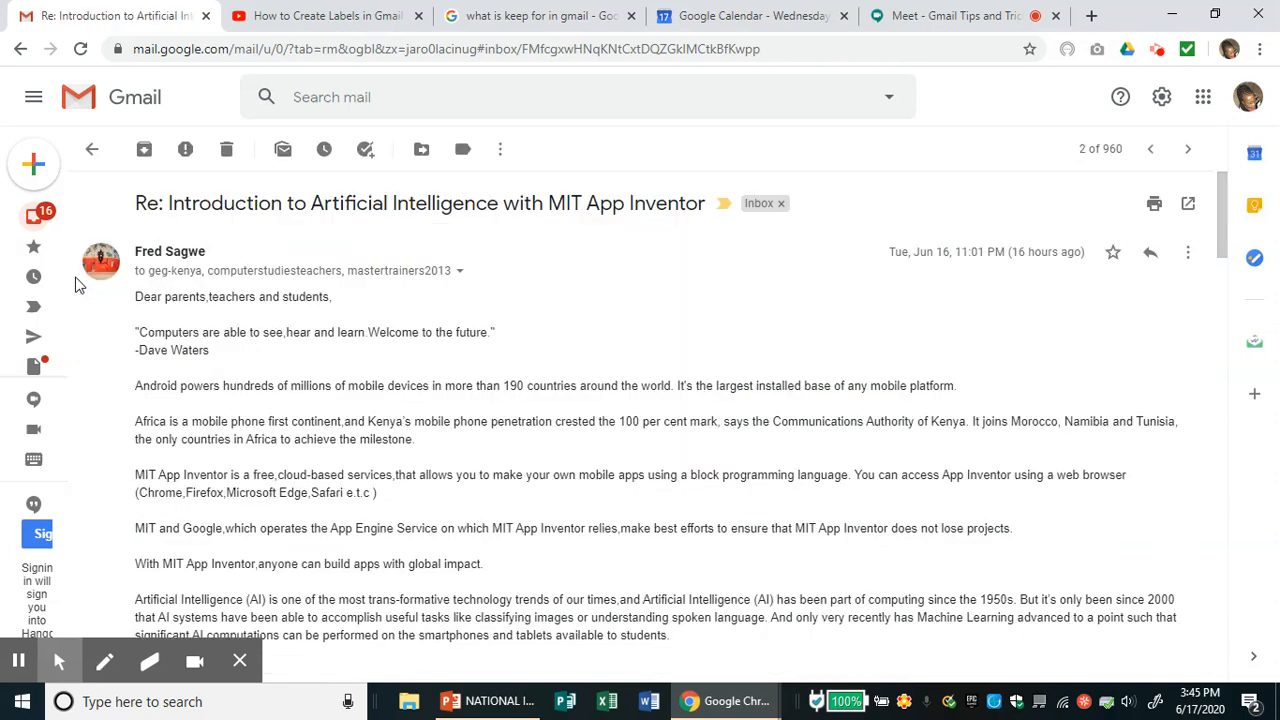
click(93, 150)
click(40, 220)
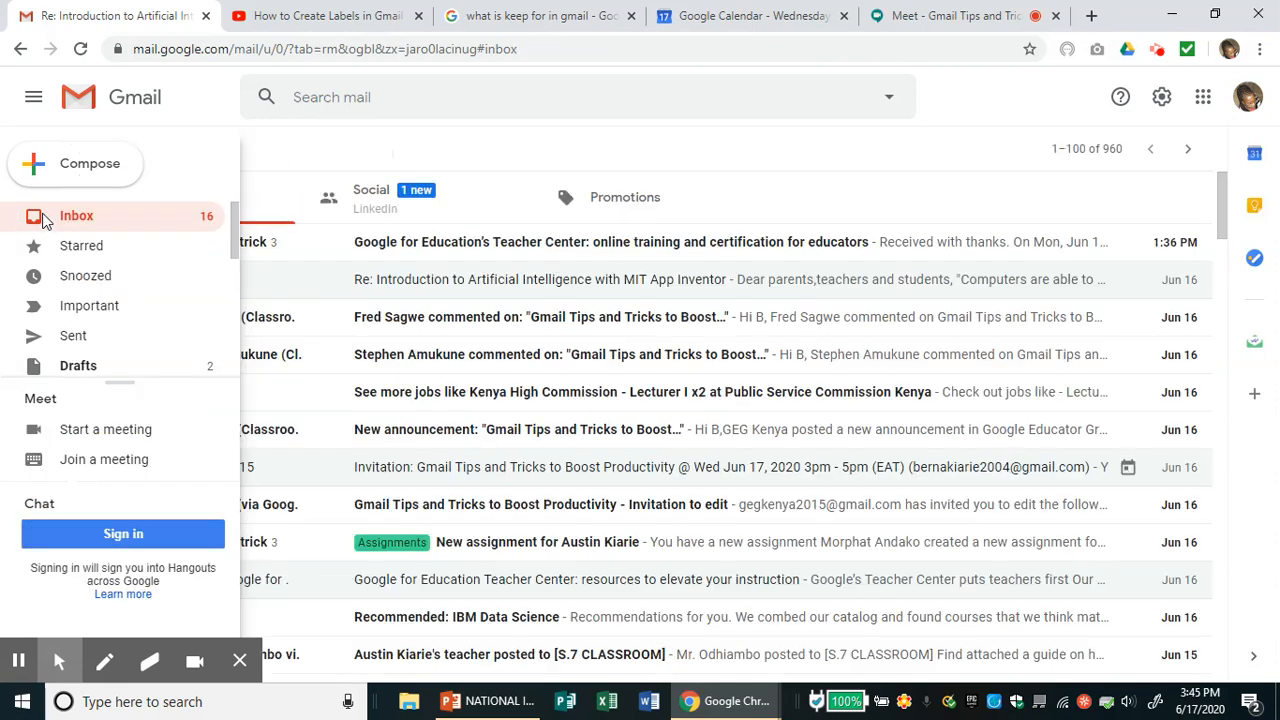
click(378, 292)
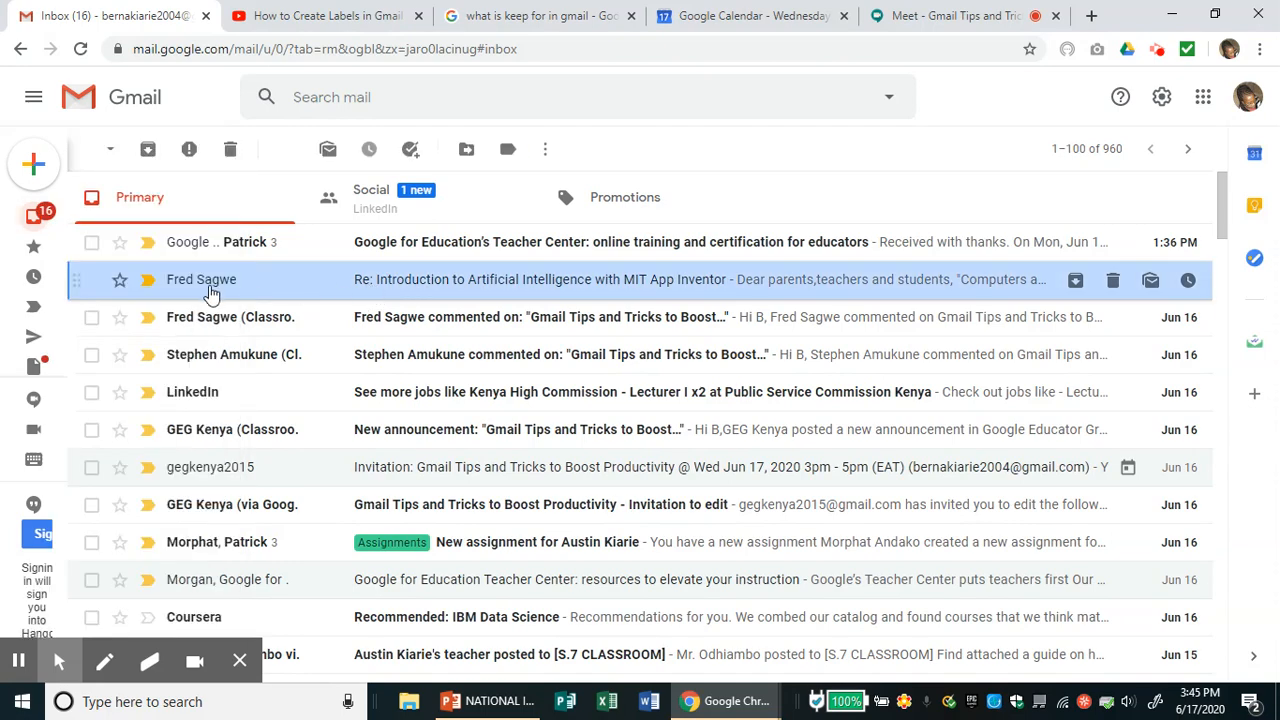
click(91, 280)
right_click(112, 290)
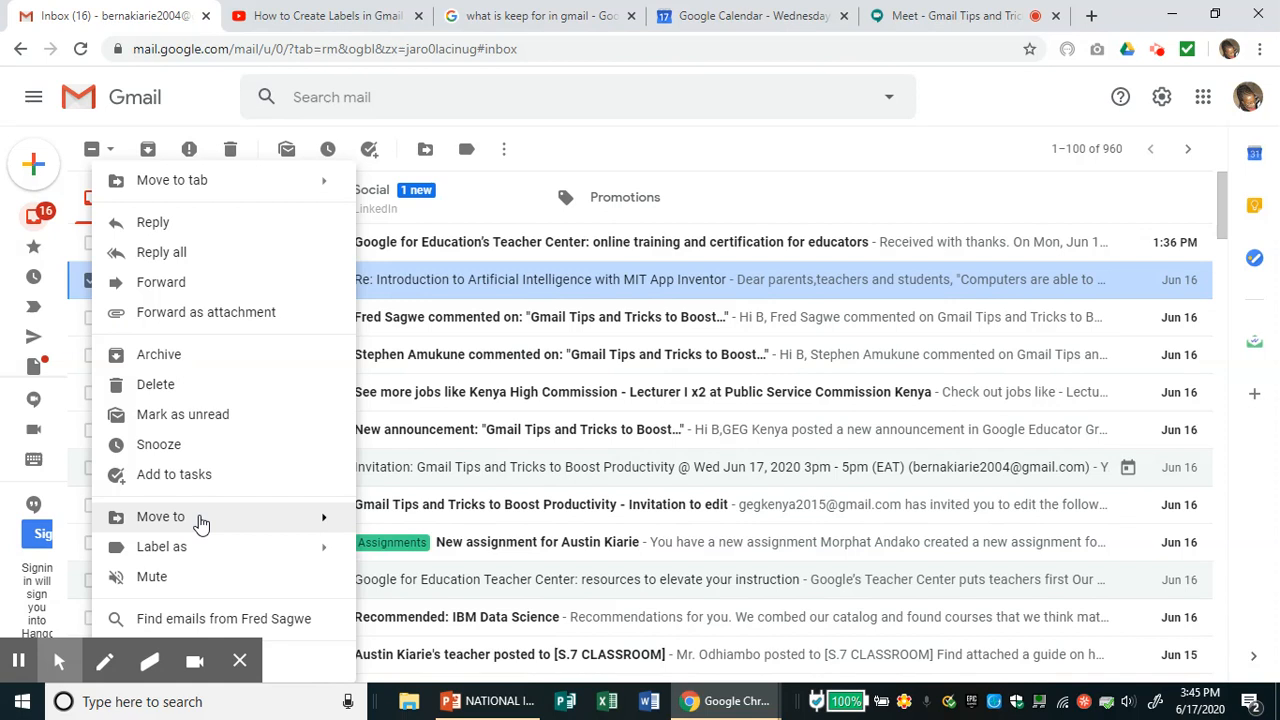
mouse_move(200, 522)
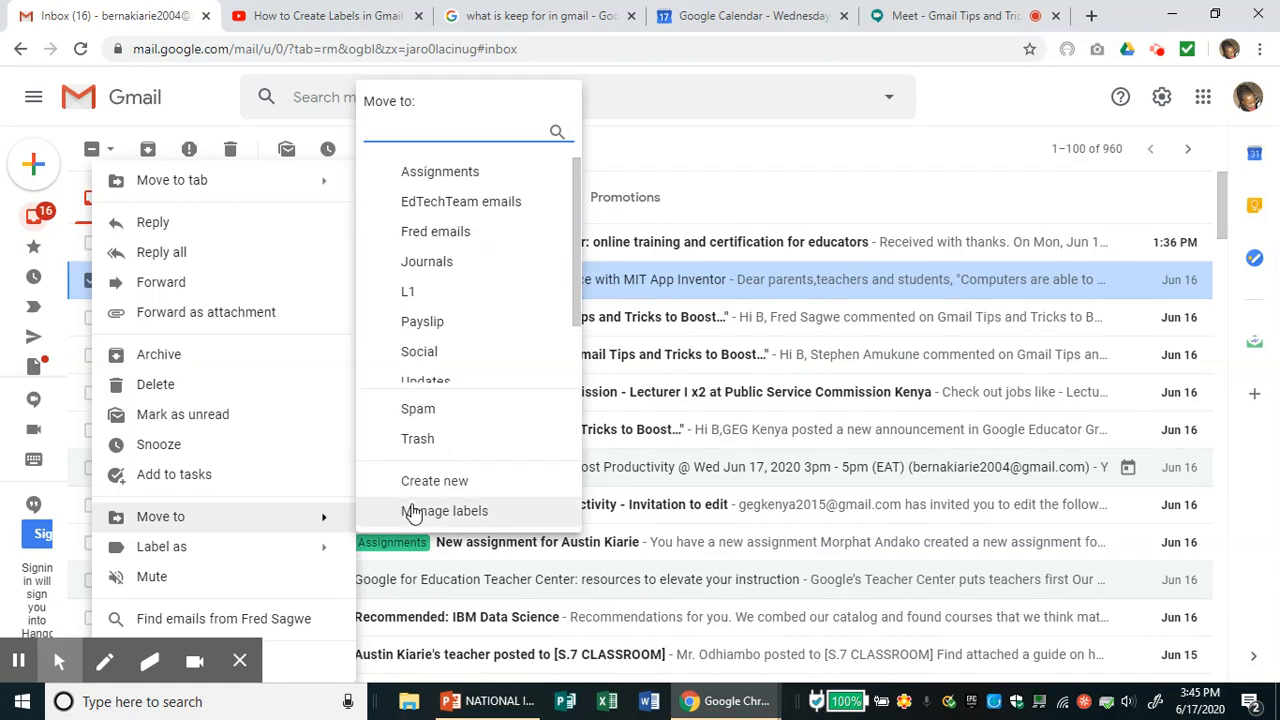
click(462, 322)
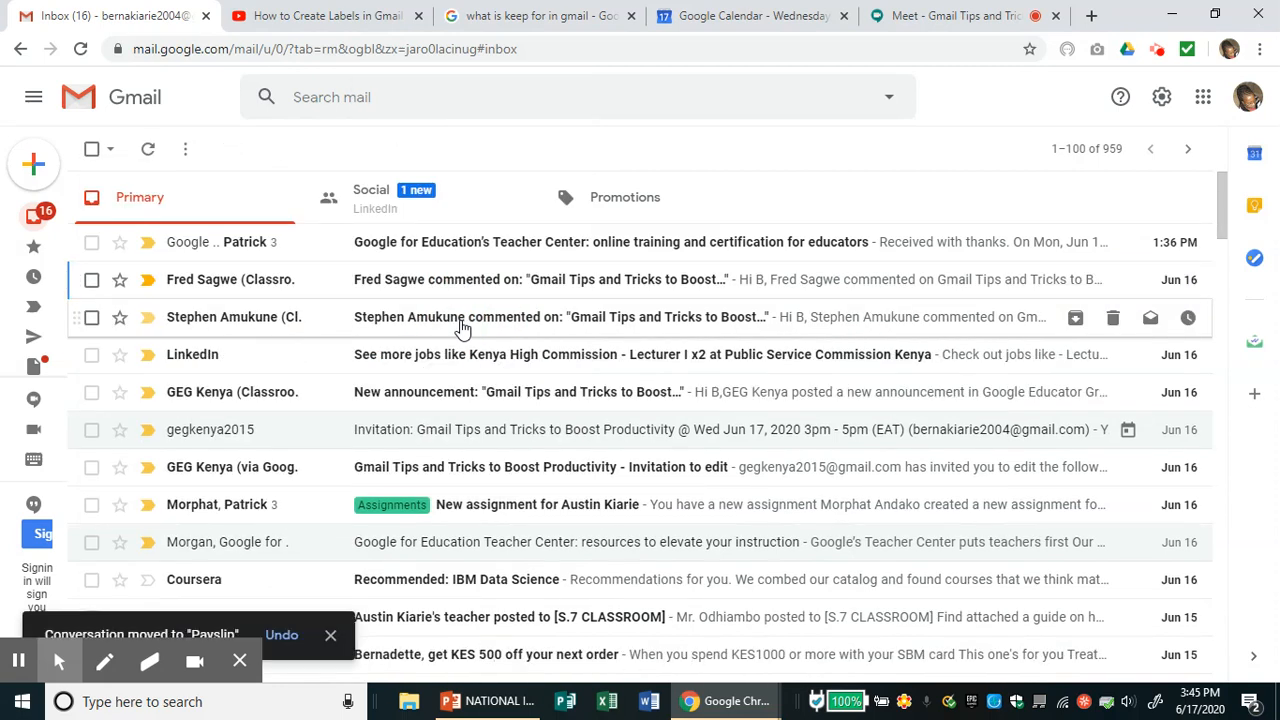
- Open the LinkedIn jobs email, then return to the inbox list
click(241, 356)
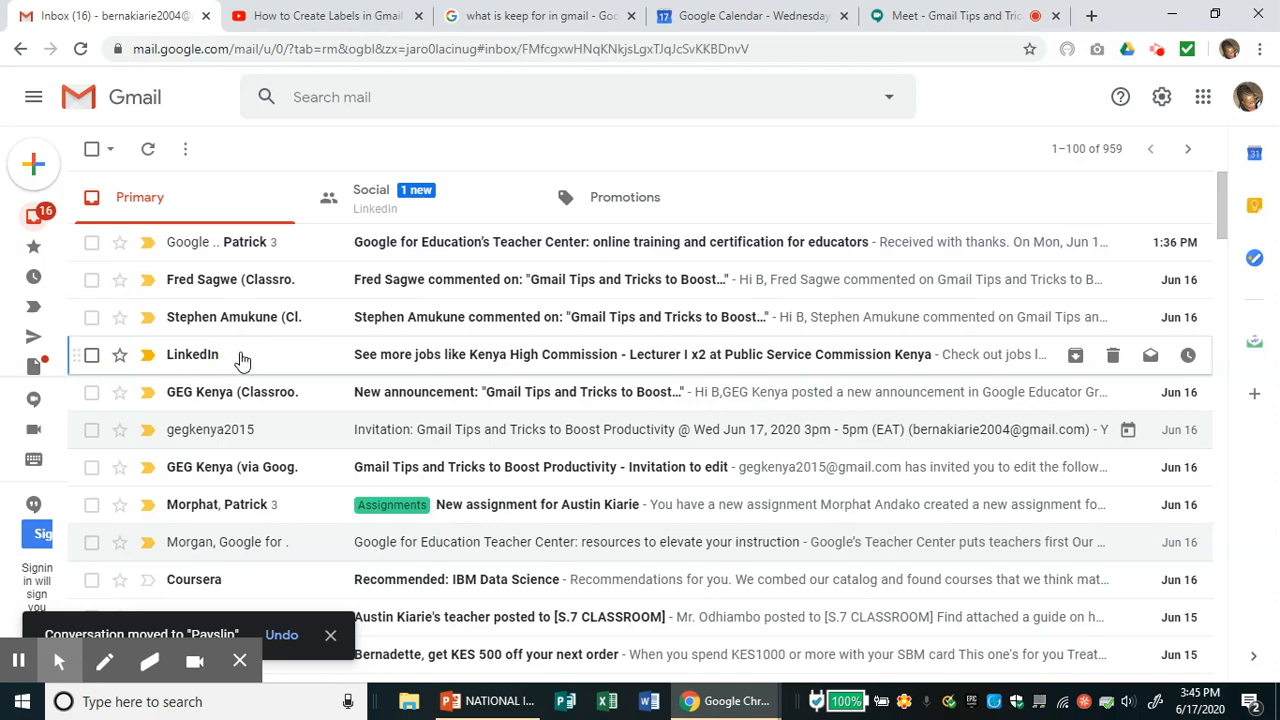
right_click(241, 360)
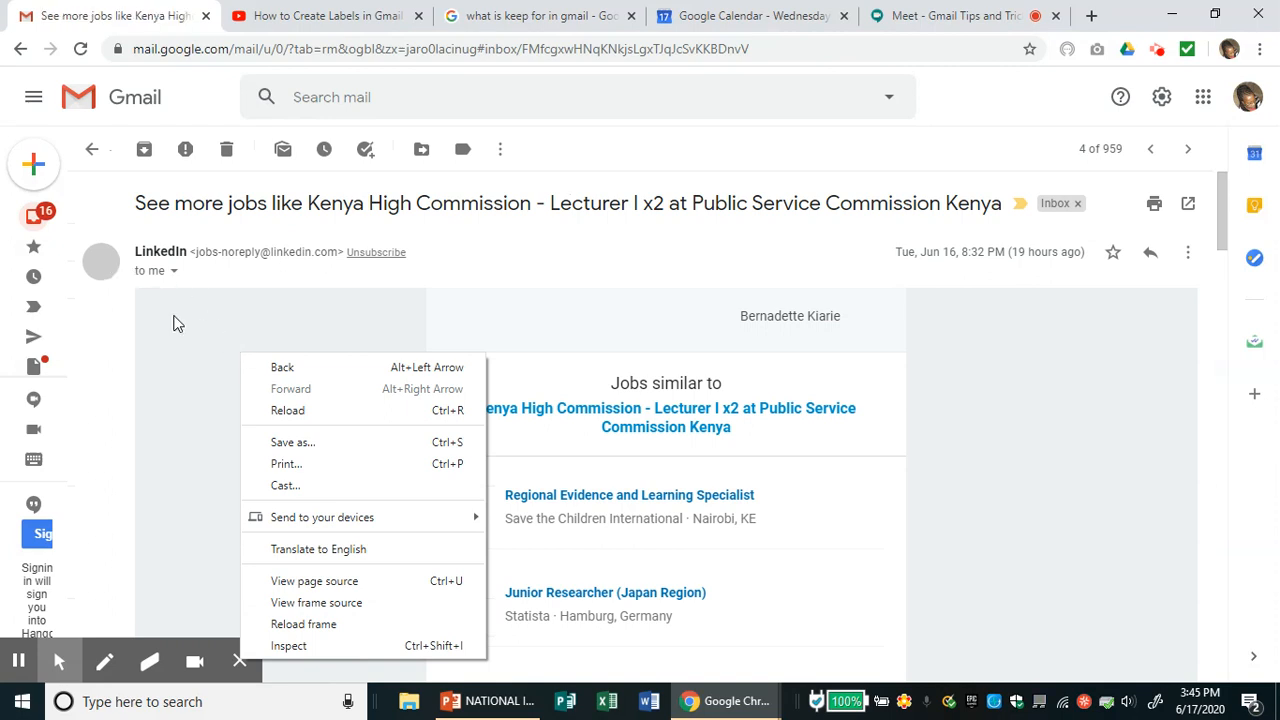
click(92, 150)
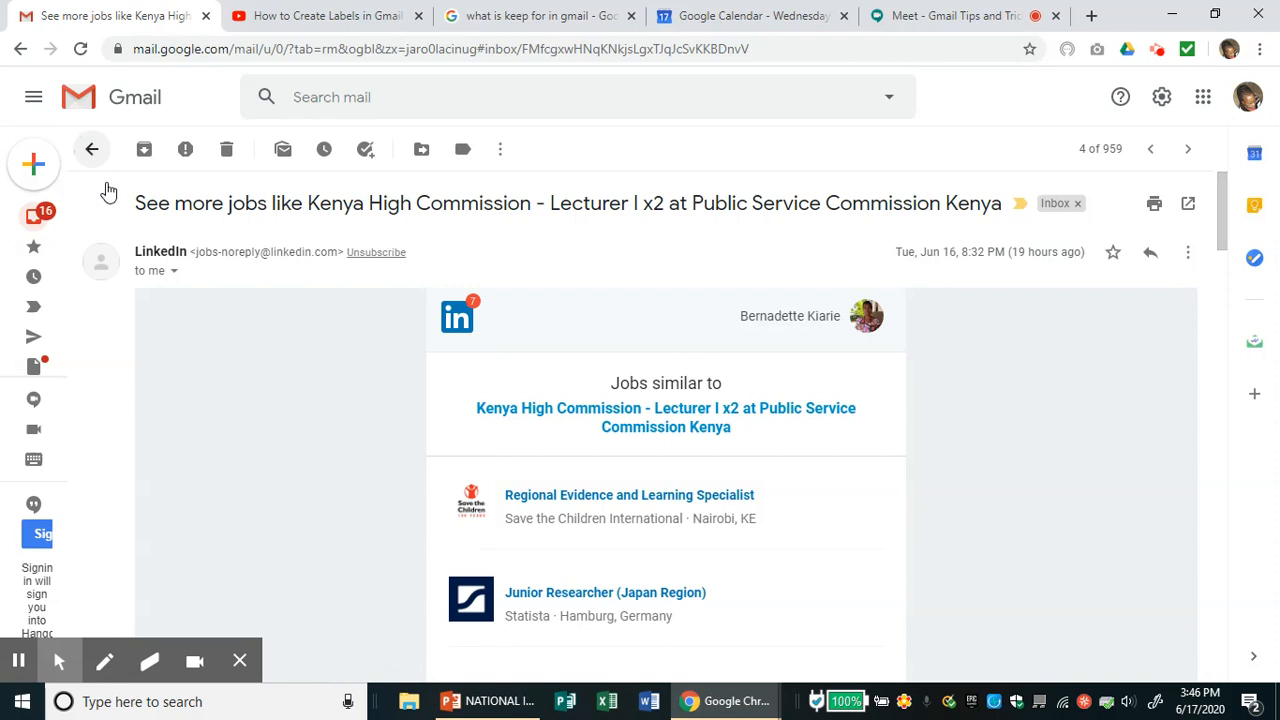
click(42, 217)
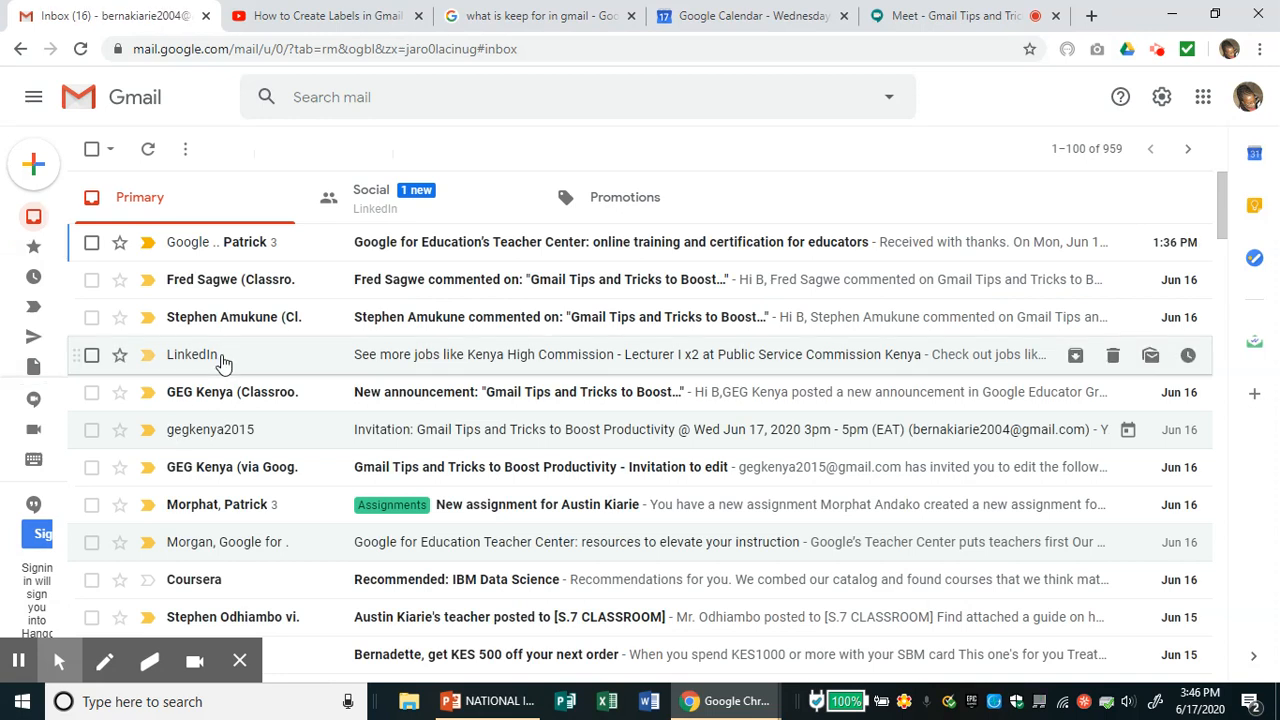
- Tick the LinkedIn jobs email and bring up its actions to label it Payslip
click(91, 356)
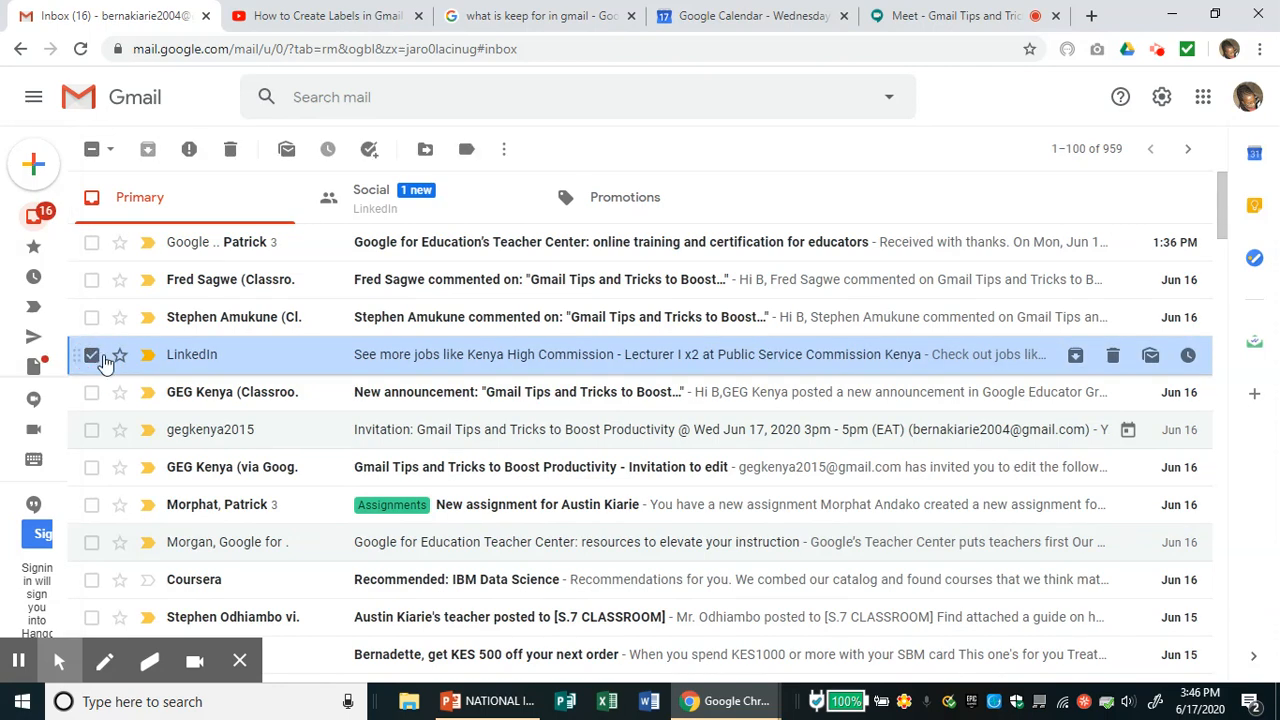
right_click(104, 360)
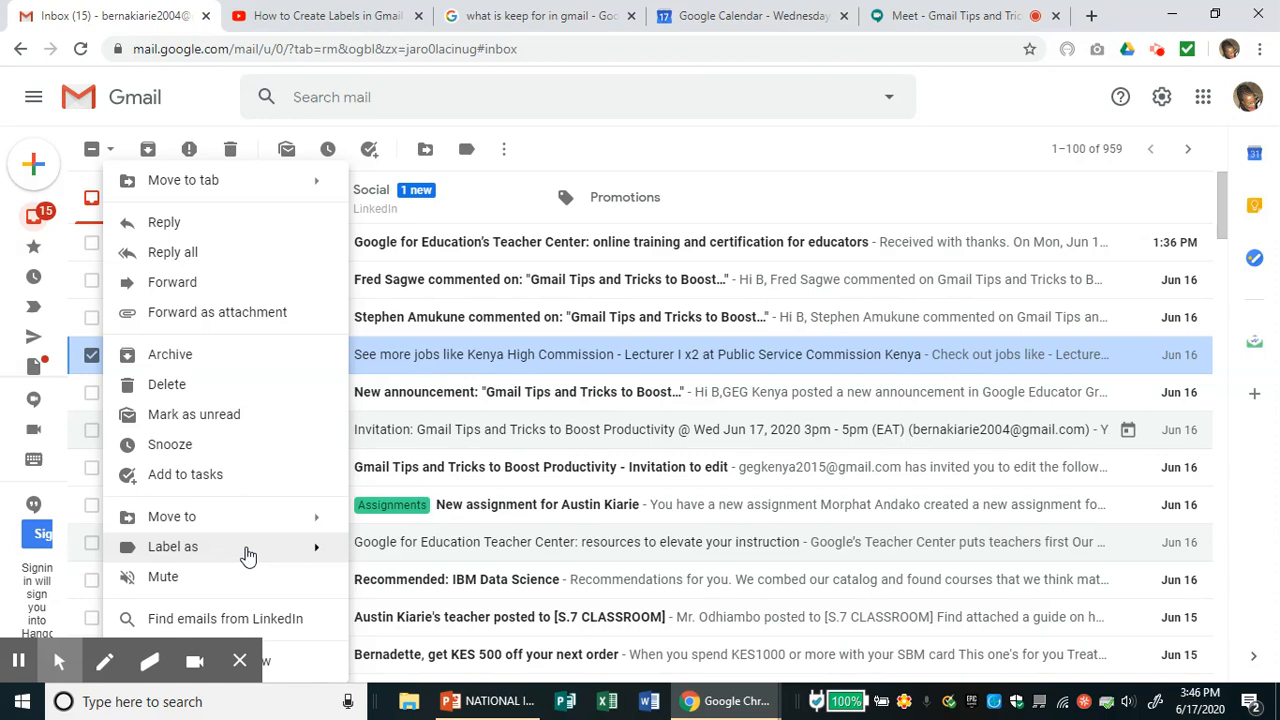
mouse_move(258, 548)
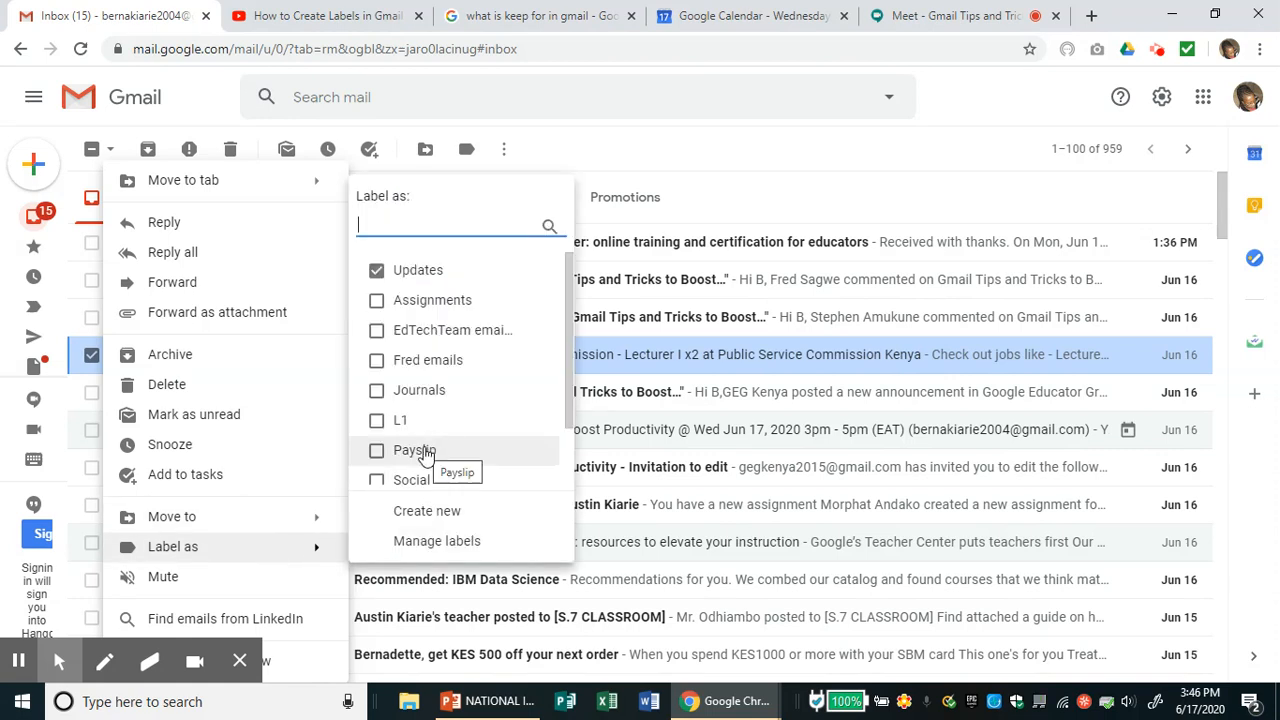
key(Escape)
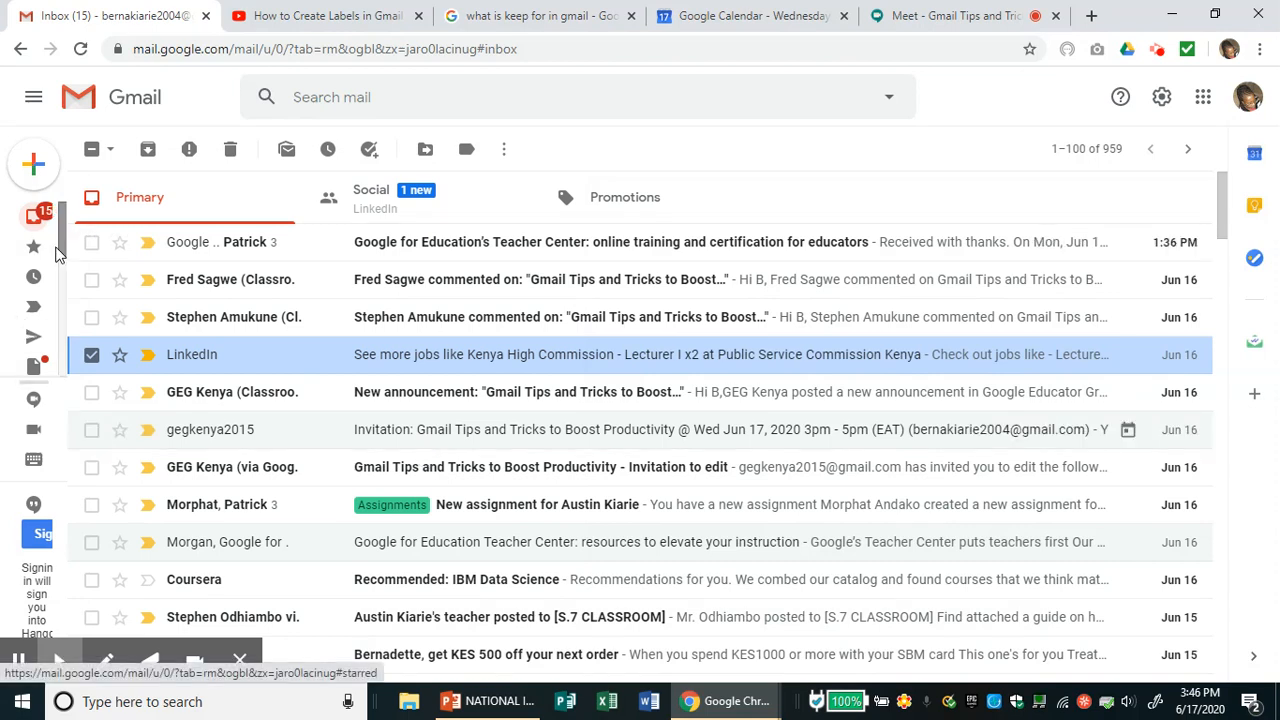
mouse_move(63, 257)
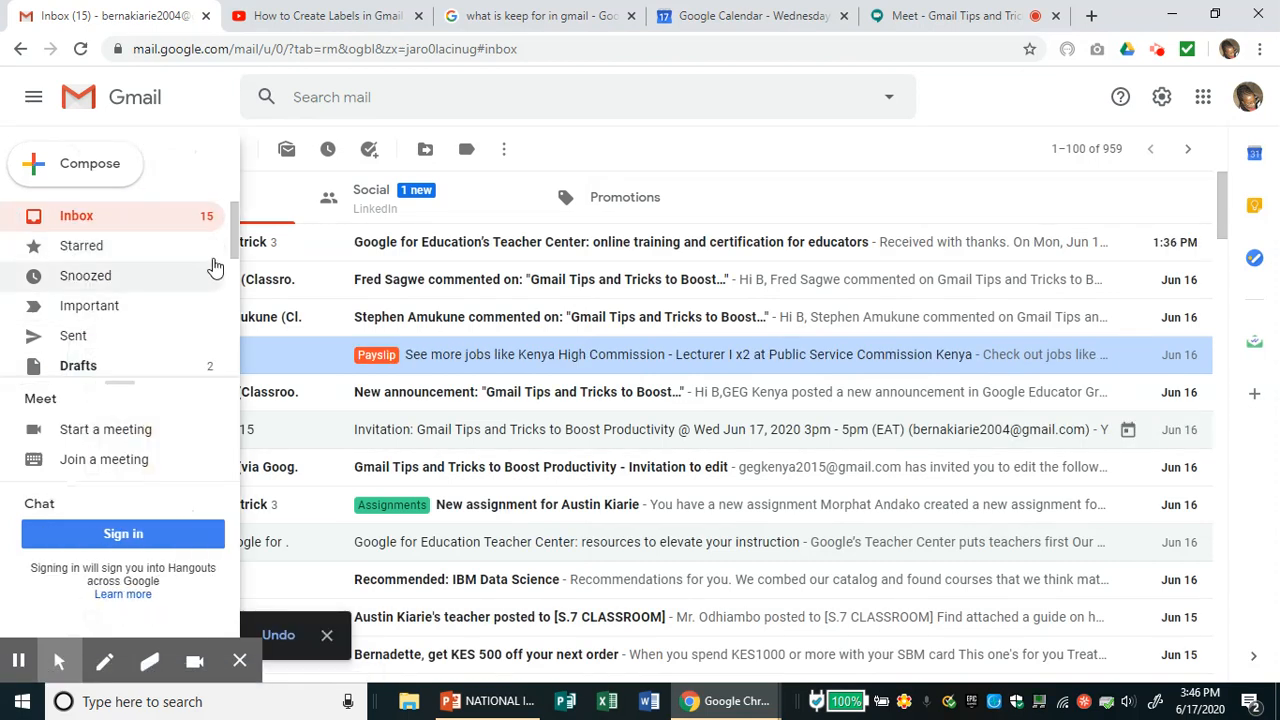
drag(234, 250, 238, 368)
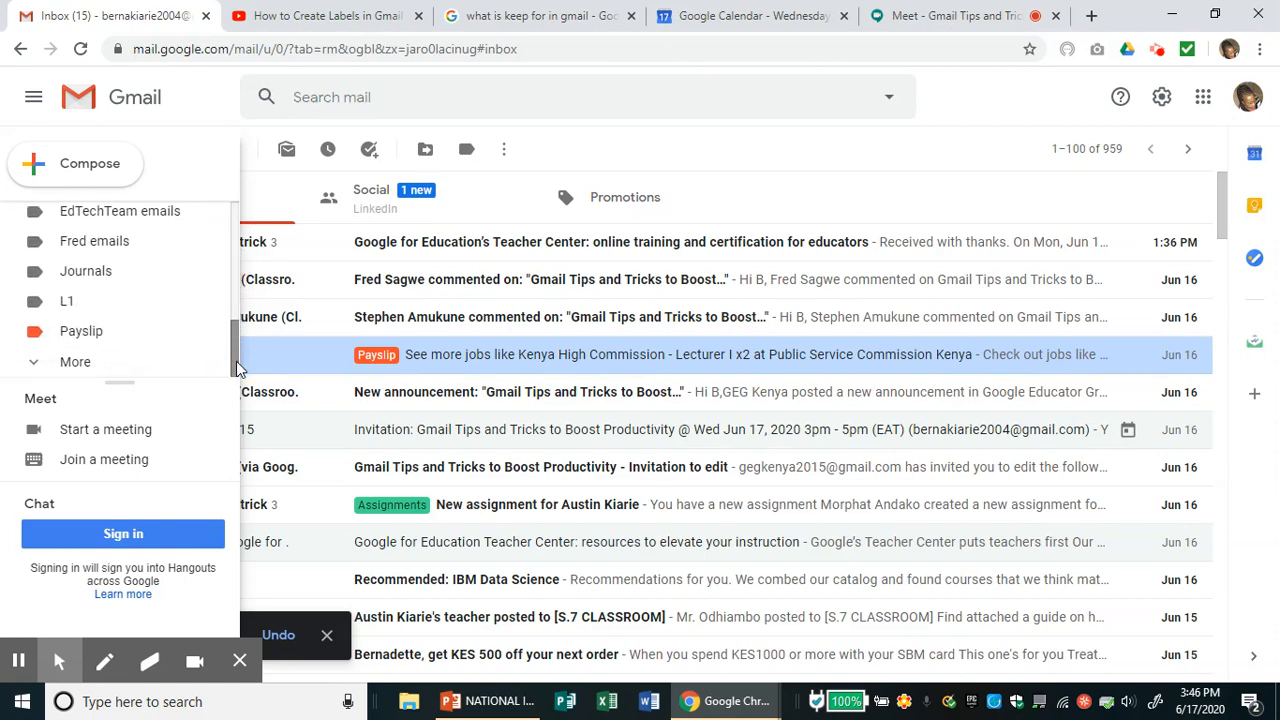
click(84, 333)
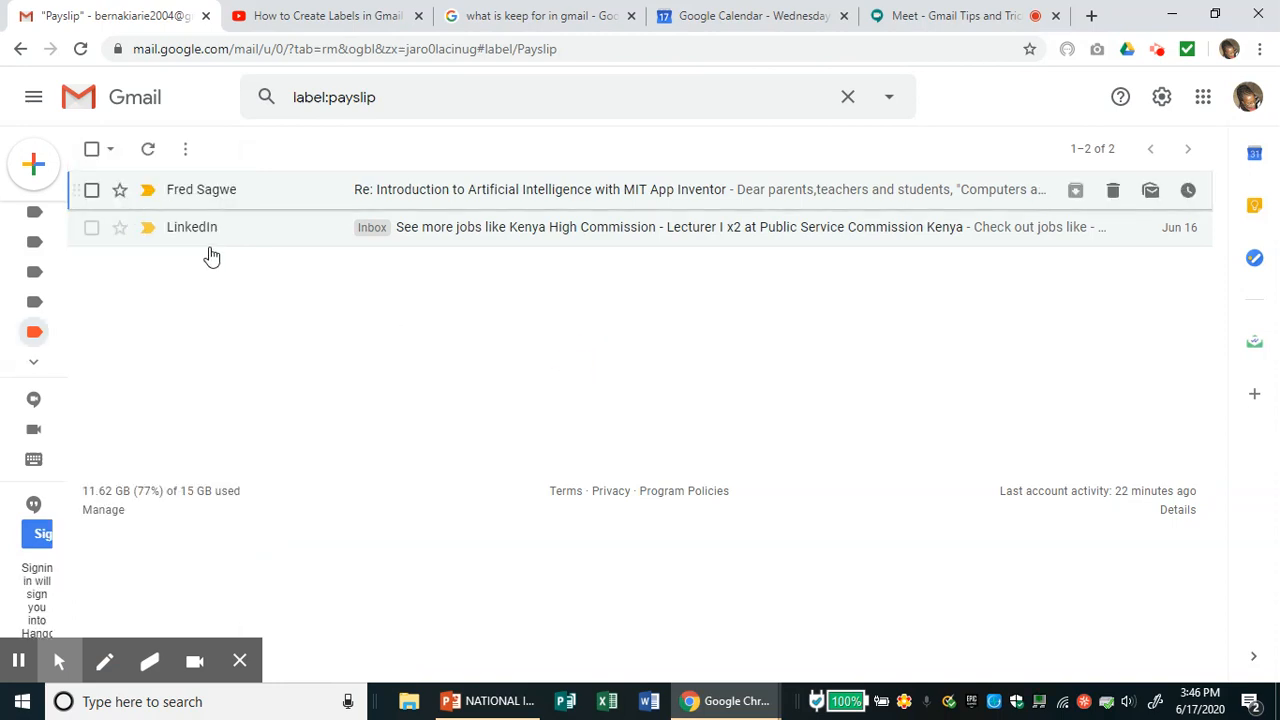
mouse_move(63, 333)
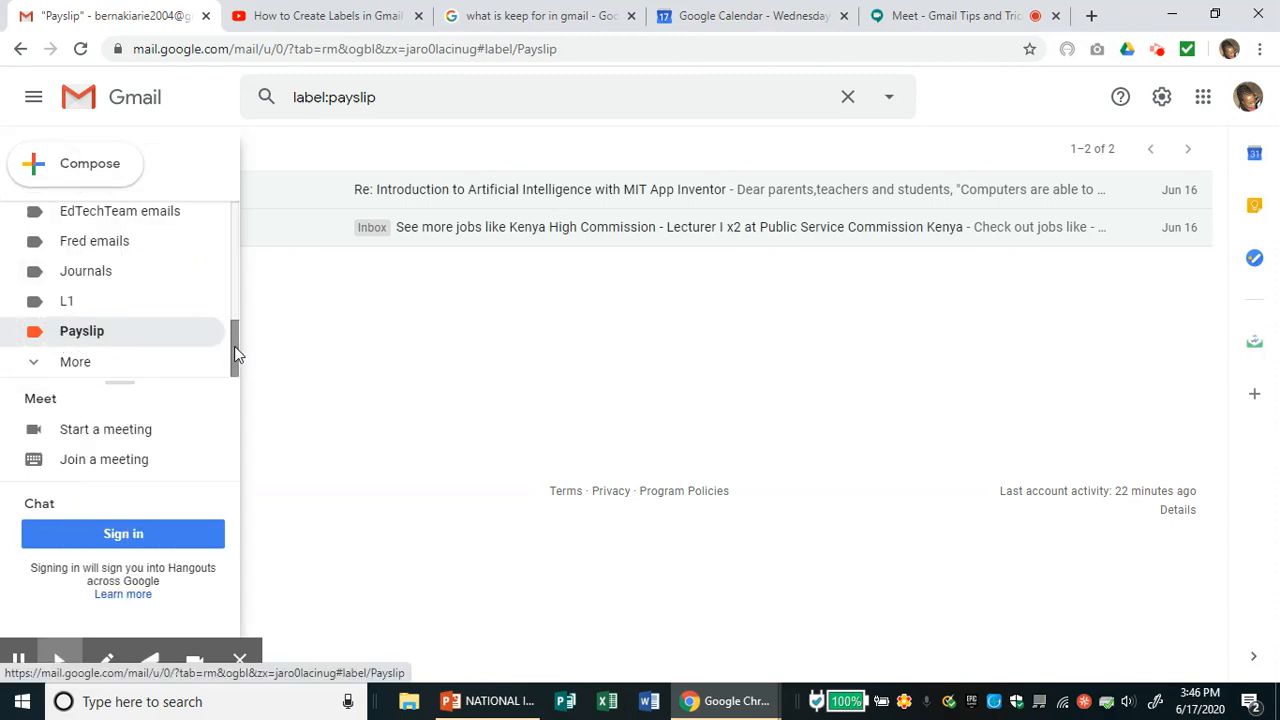
drag(237, 347, 237, 220)
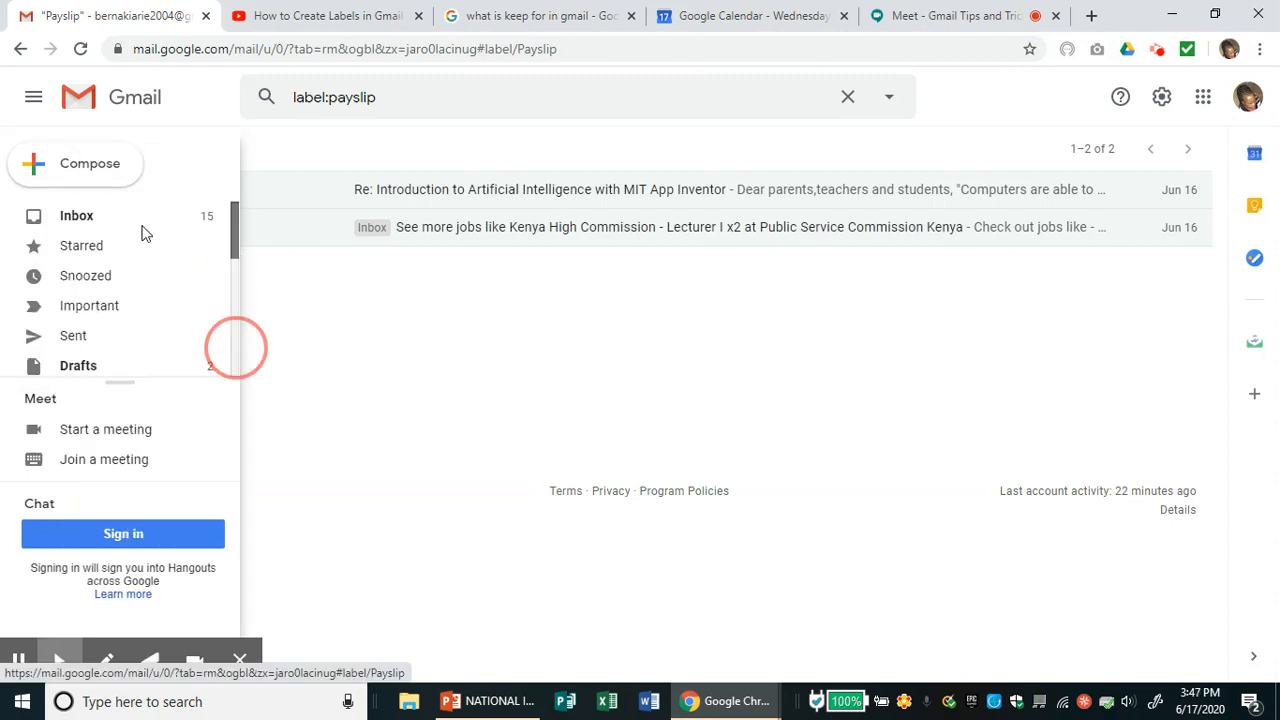
click(88, 224)
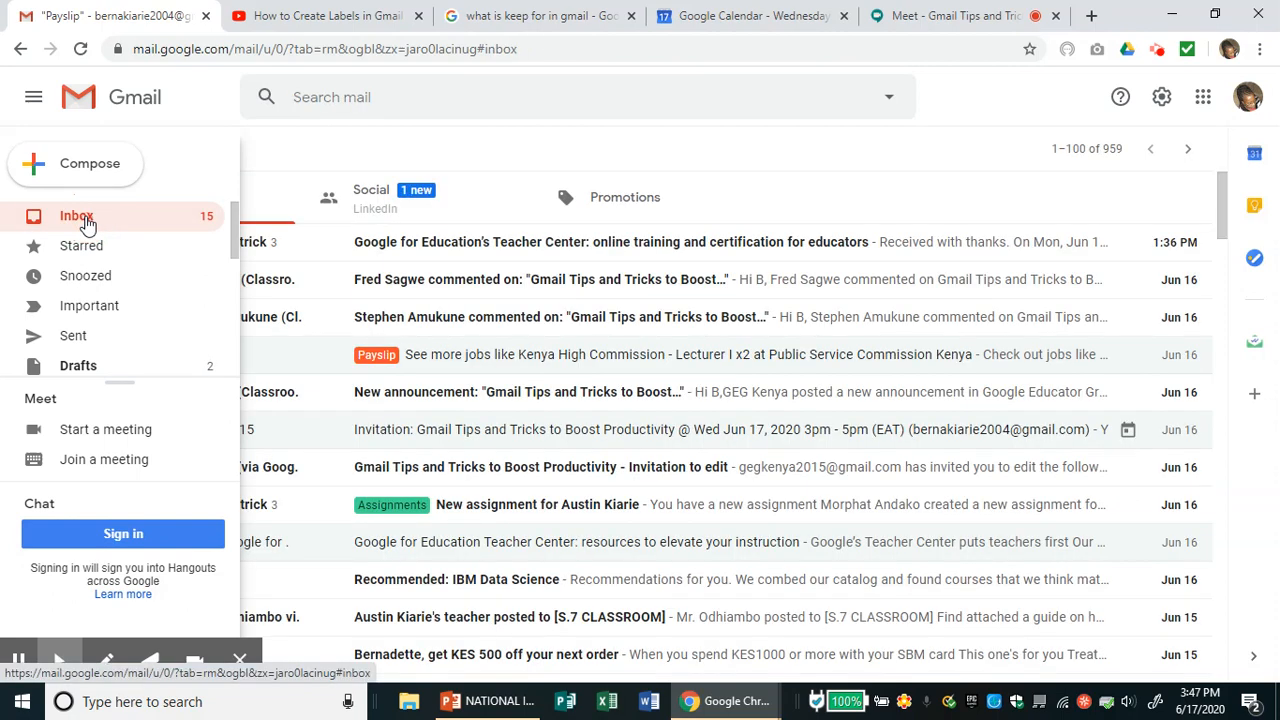
click(228, 307)
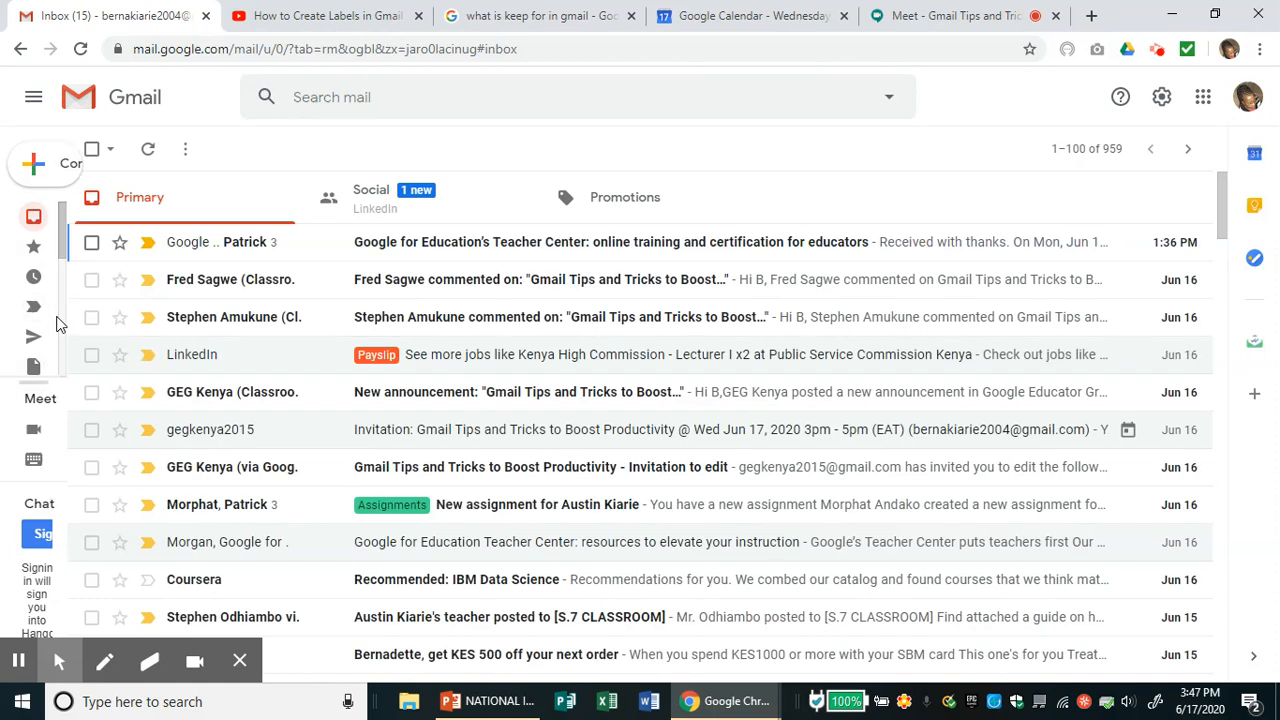
mouse_move(55, 318)
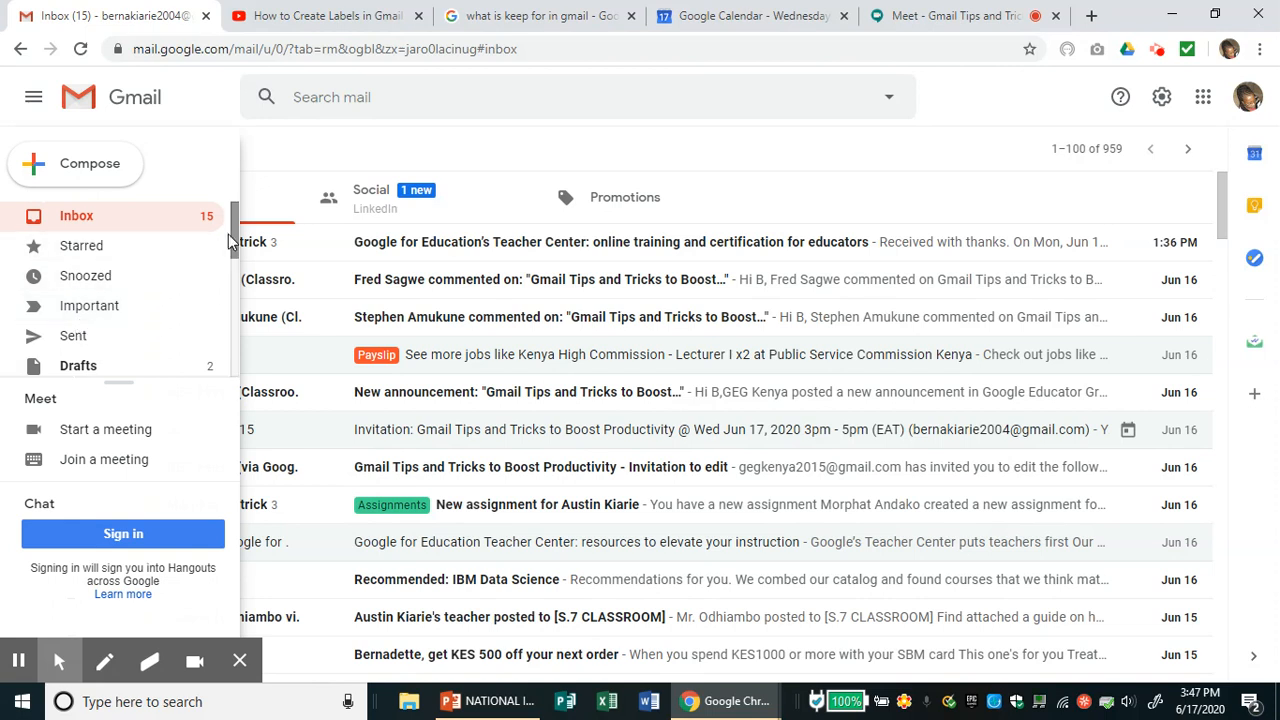
drag(235, 241, 237, 337)
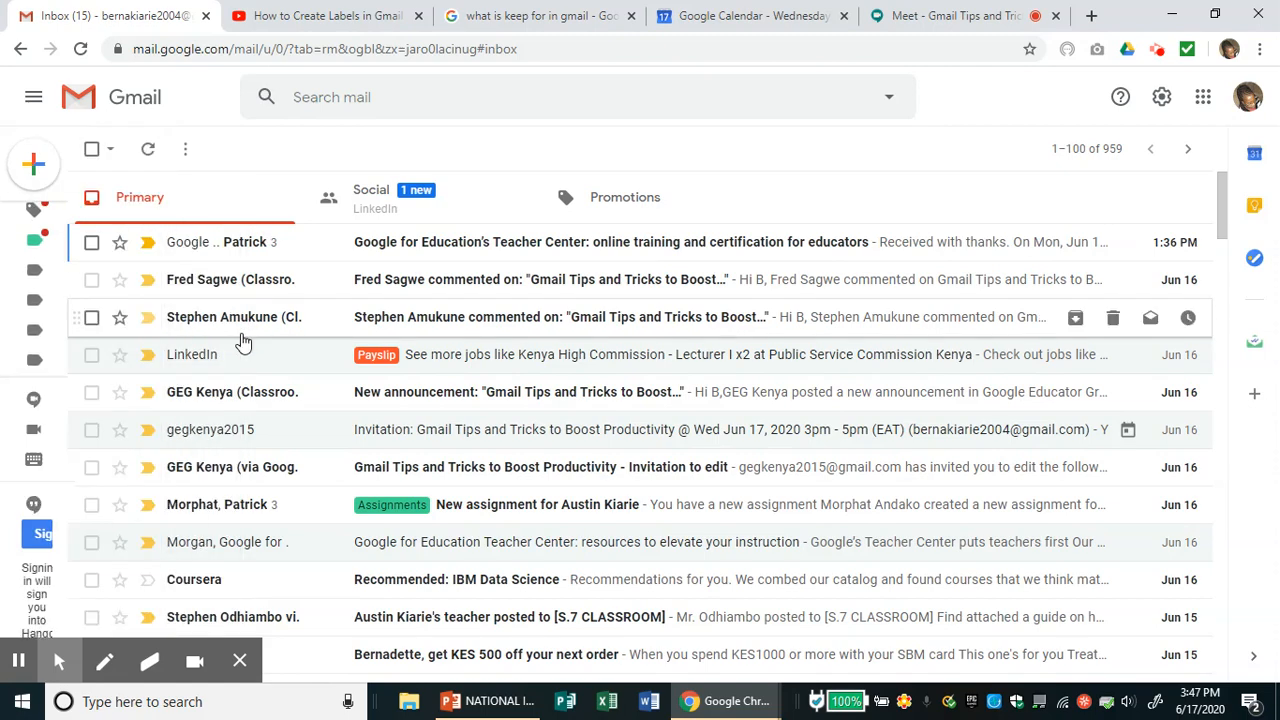
mouse_move(62, 304)
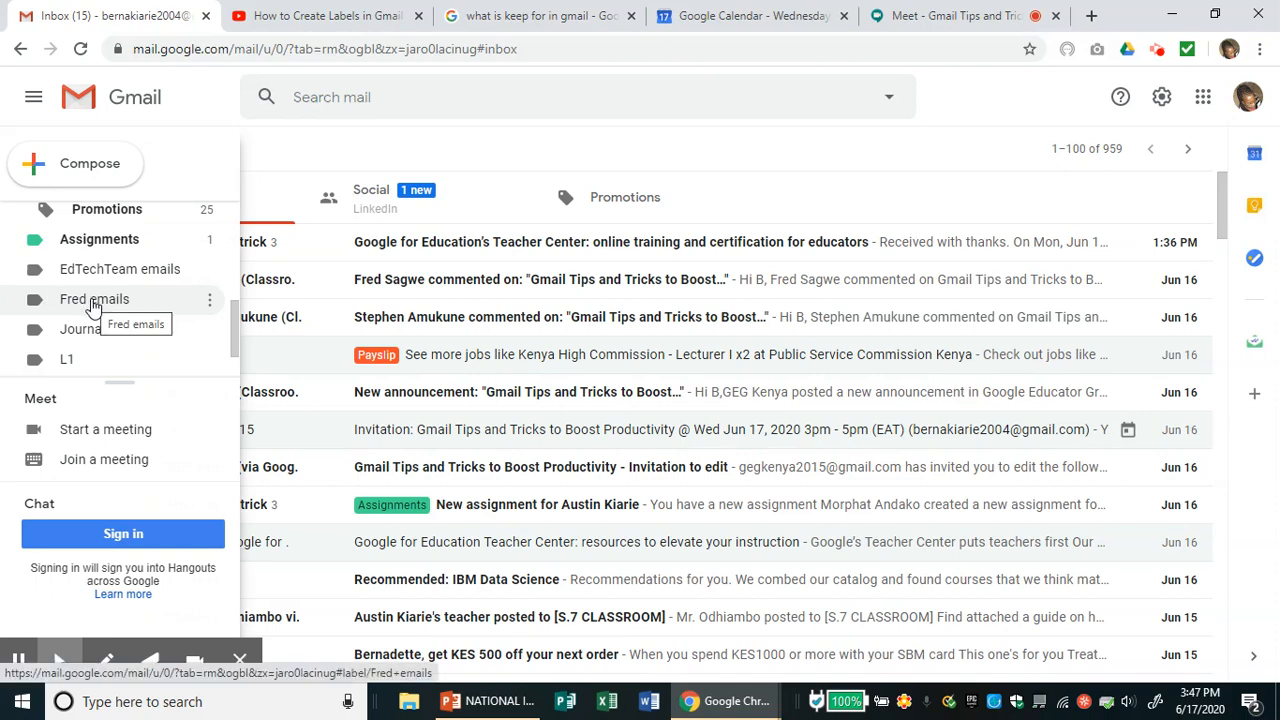
- View the Fred emails label, then the EdTechTeam emails label with 128 conversations
click(93, 300)
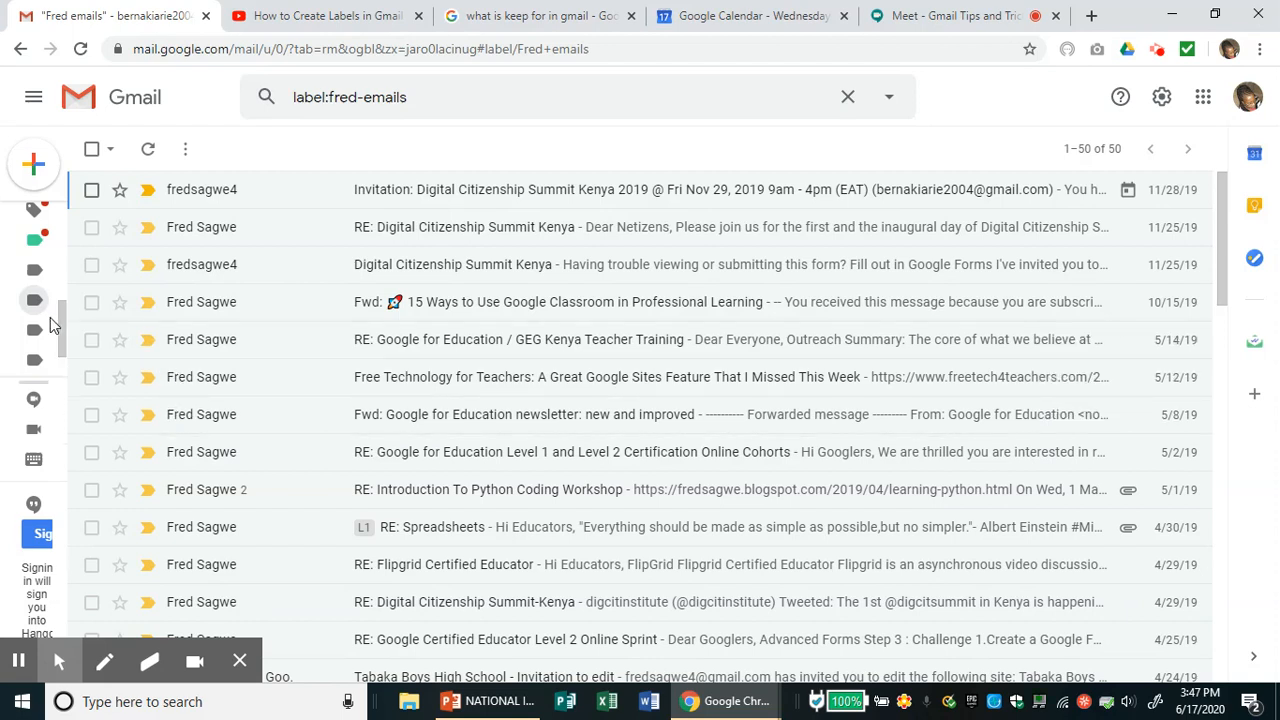
mouse_move(55, 318)
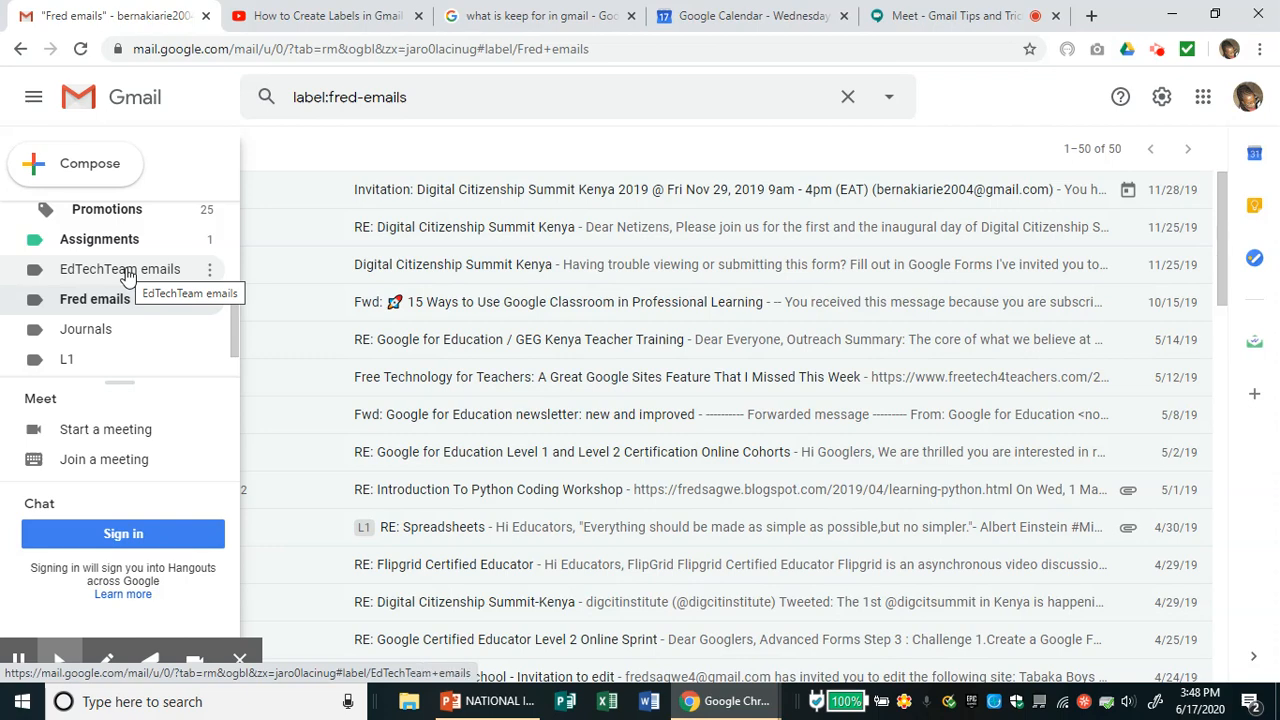
click(127, 276)
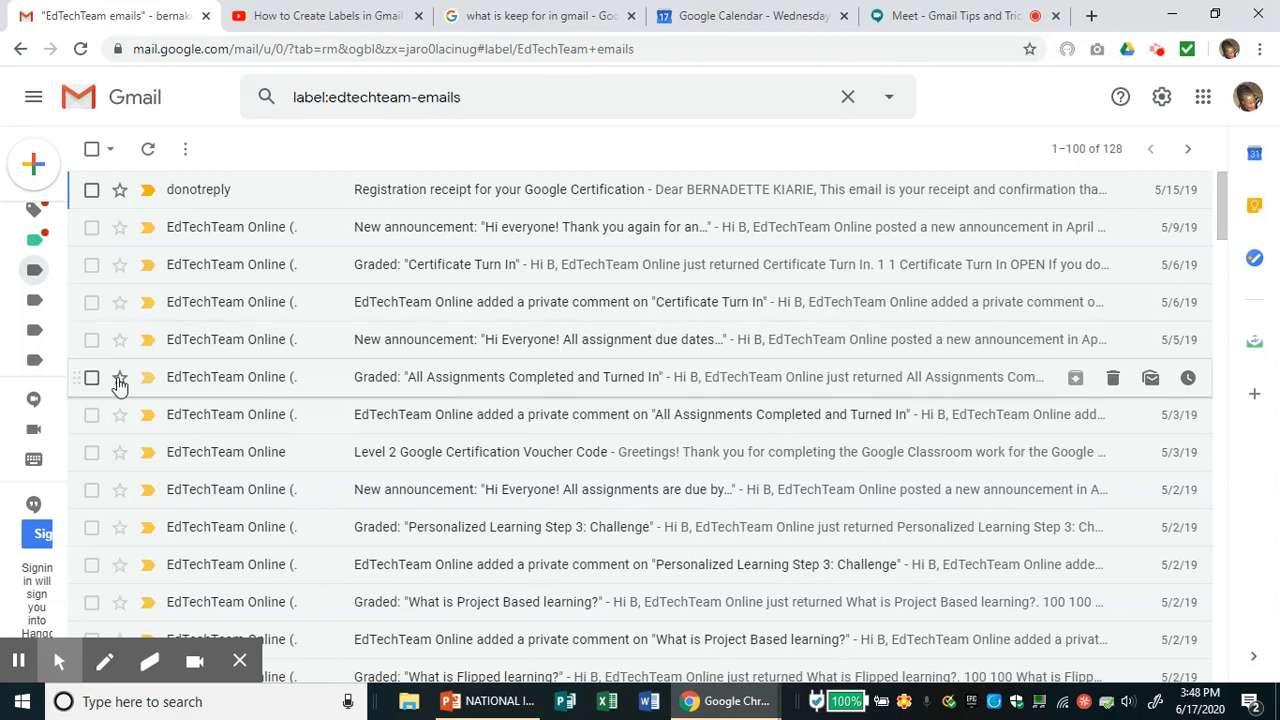
- Scroll the sidebar back up and return to the Primary inbox
mouse_move(60, 358)
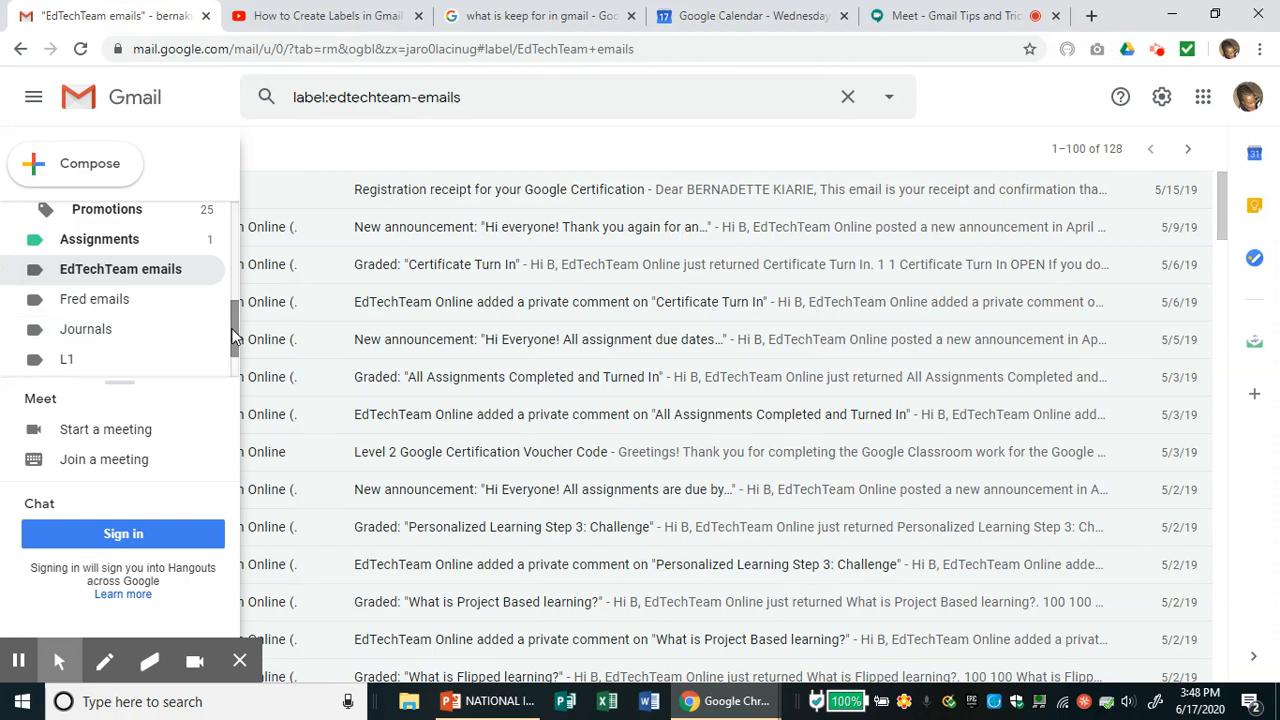
drag(231, 328, 233, 228)
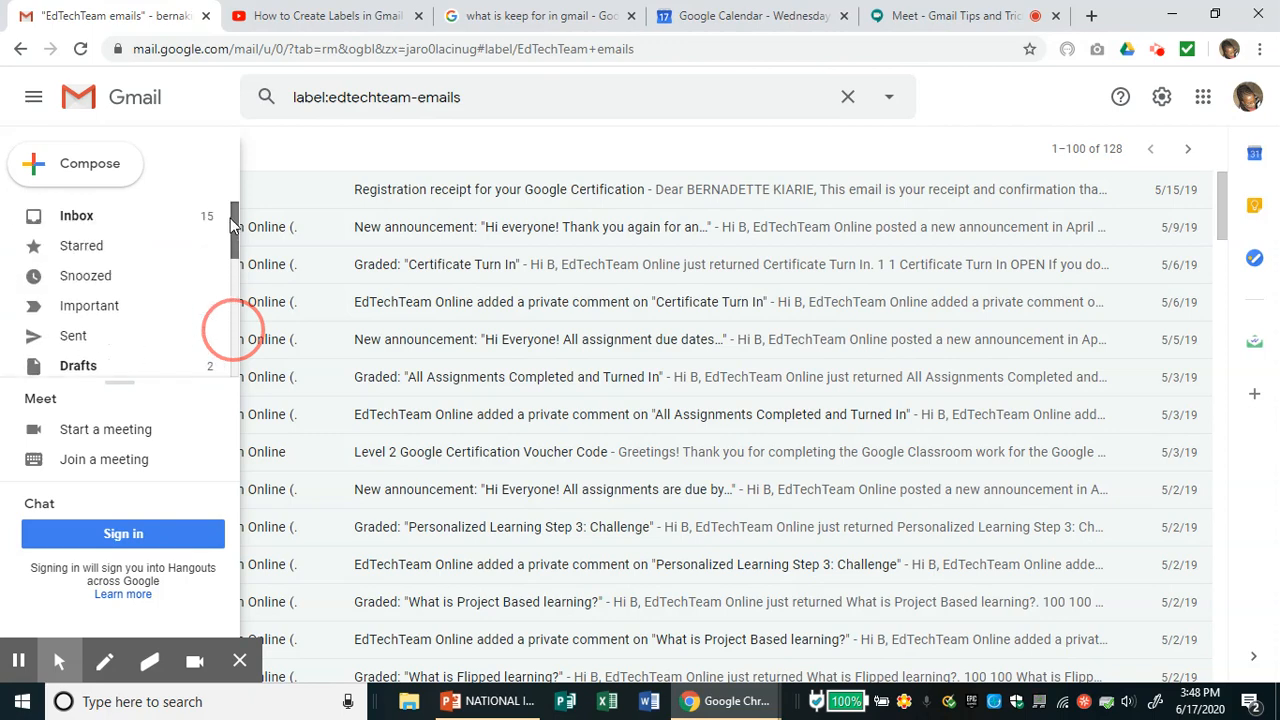
click(111, 220)
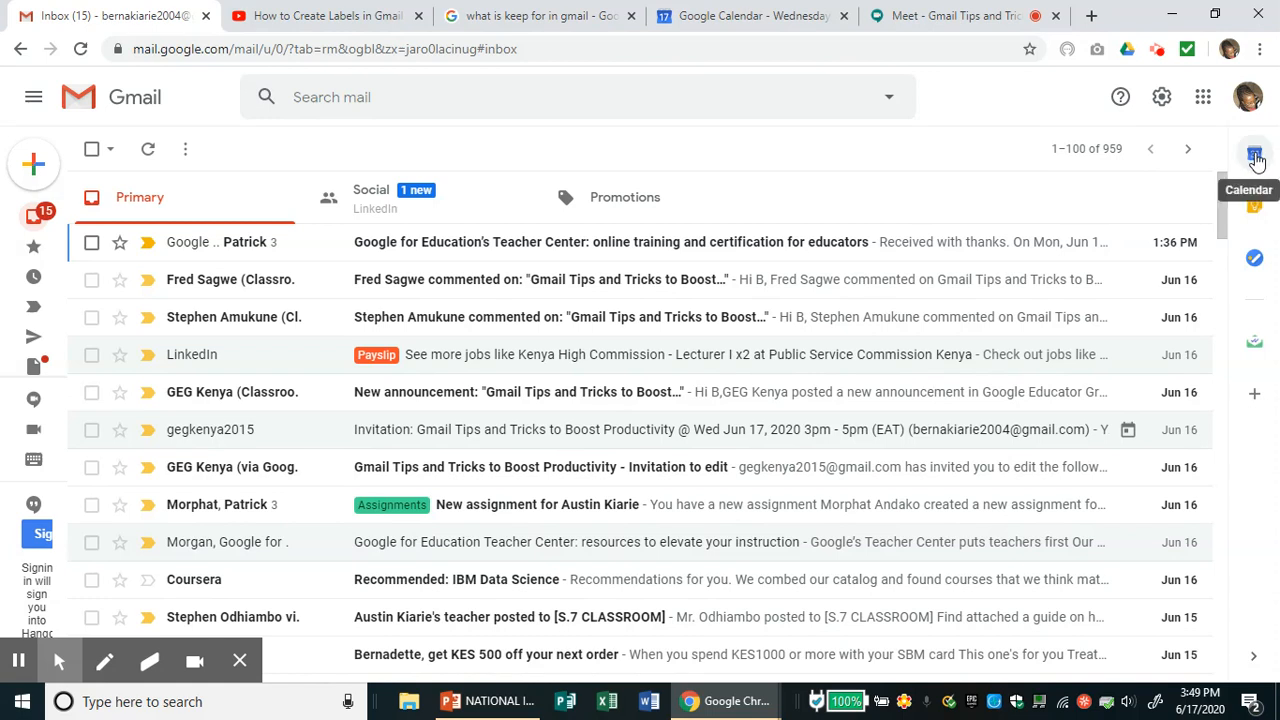
- Show the Calendar side panel's June 2020 month view, then switch to full Google Calendar
click(1256, 158)
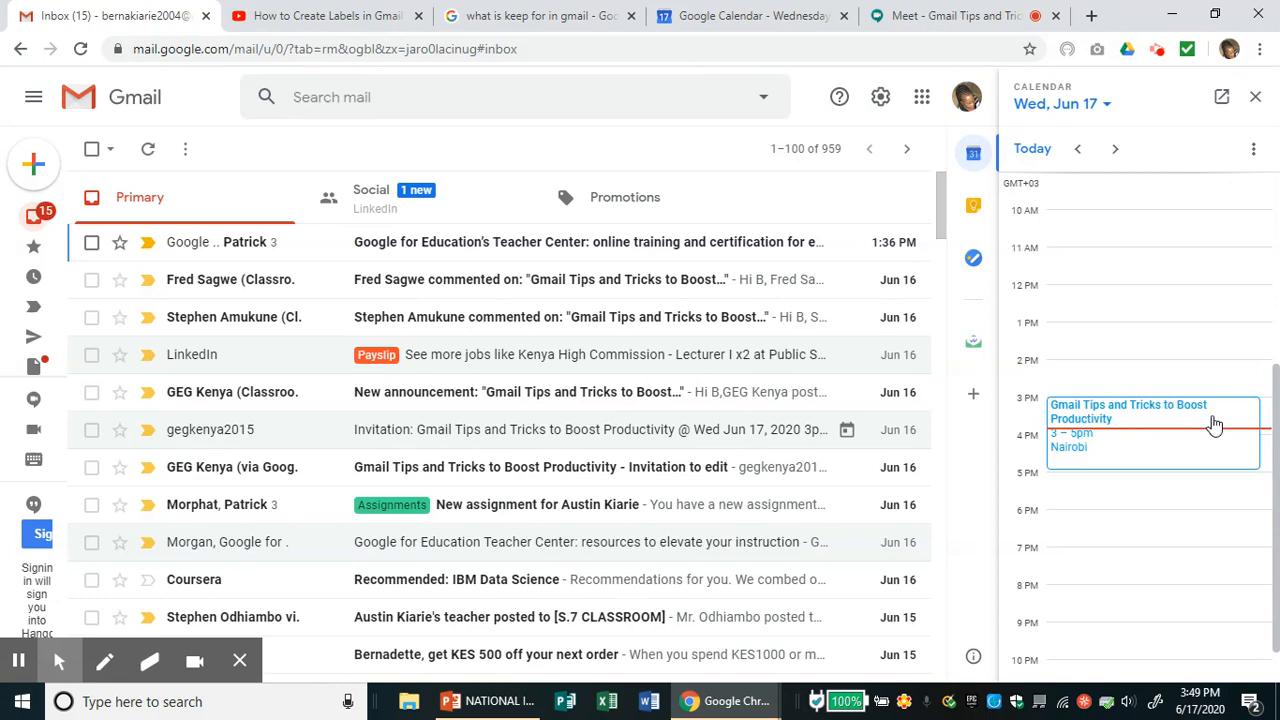
click(1108, 106)
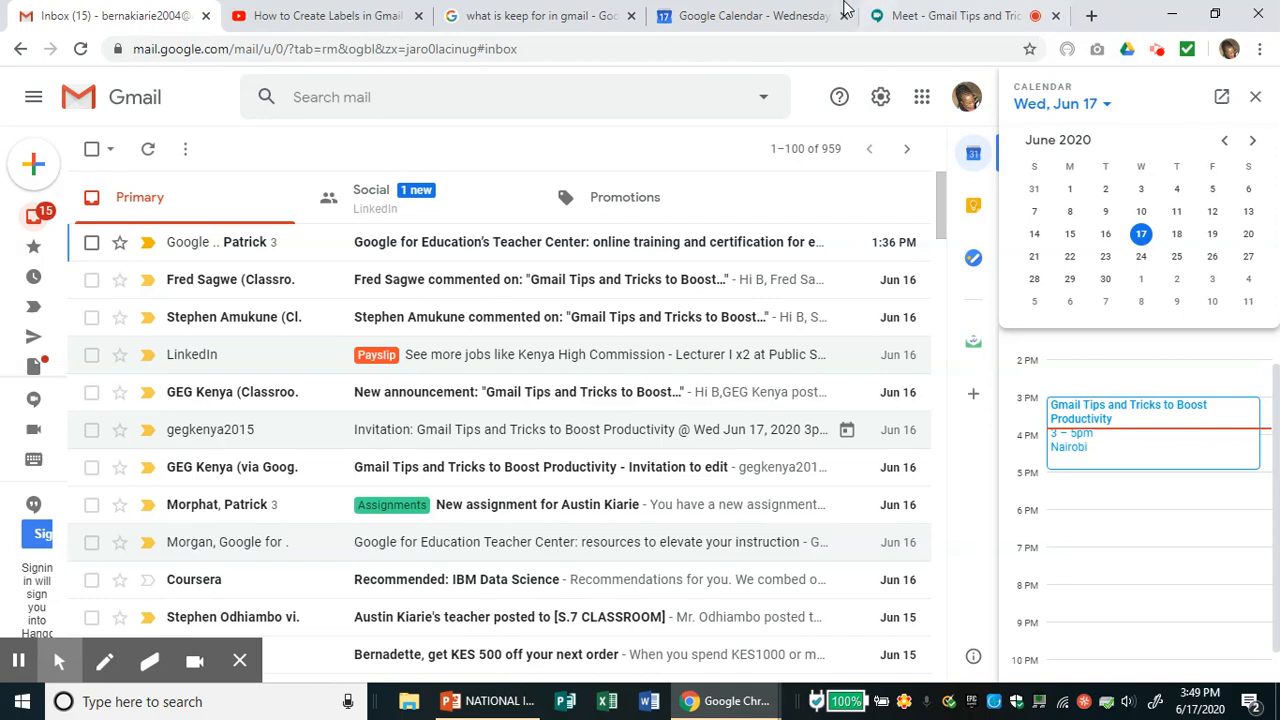
click(775, 22)
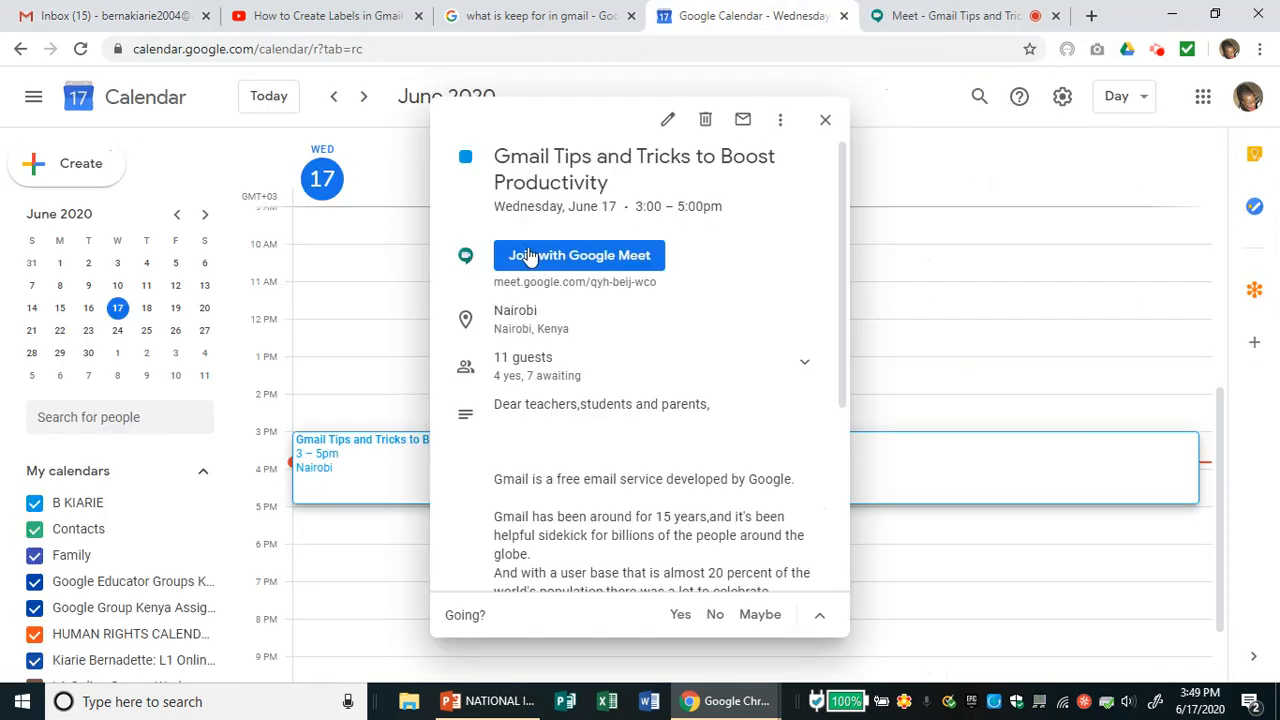
- Save an untitled 12–1pm event on Thursday, June 18, then close Google Calendar
click(825, 122)
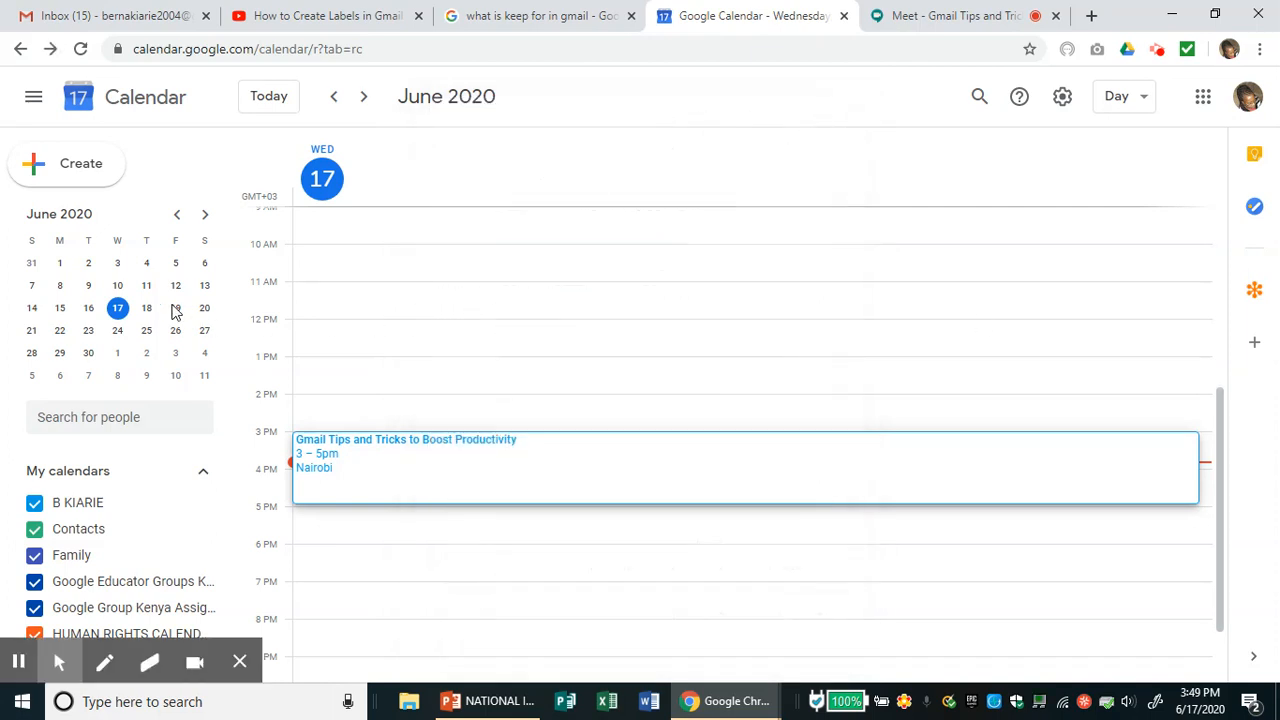
click(86, 311)
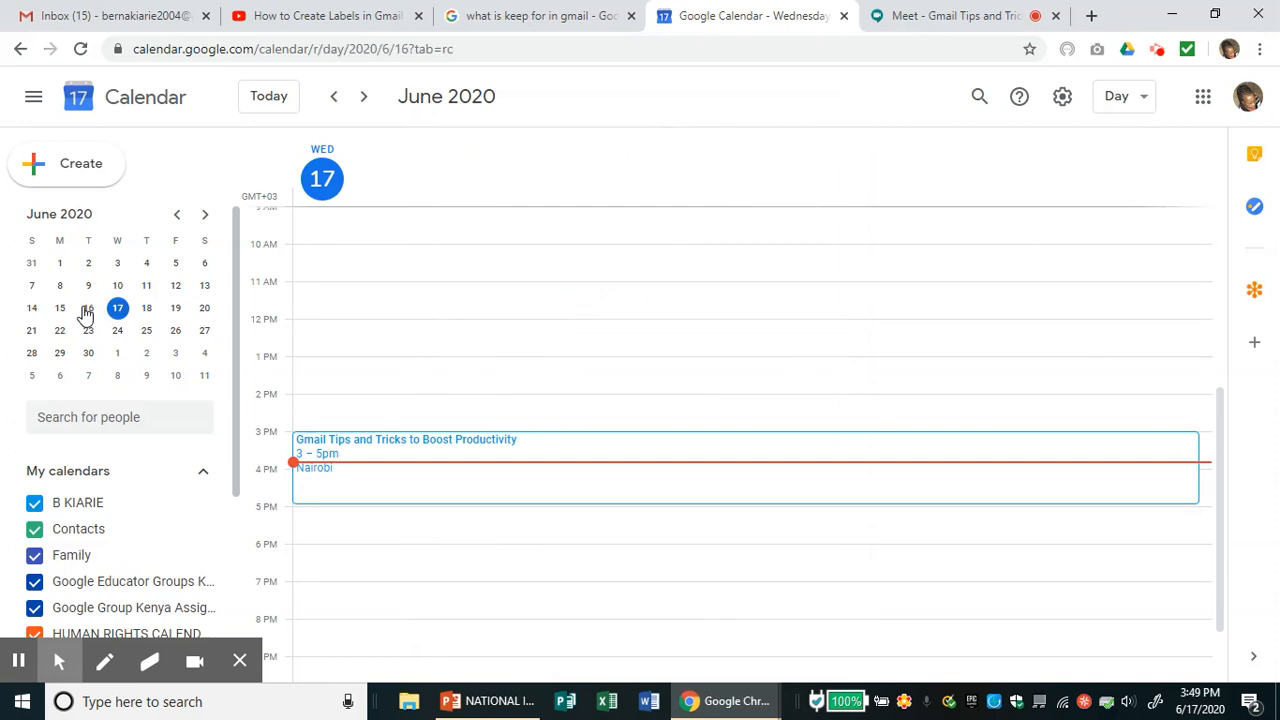
click(148, 311)
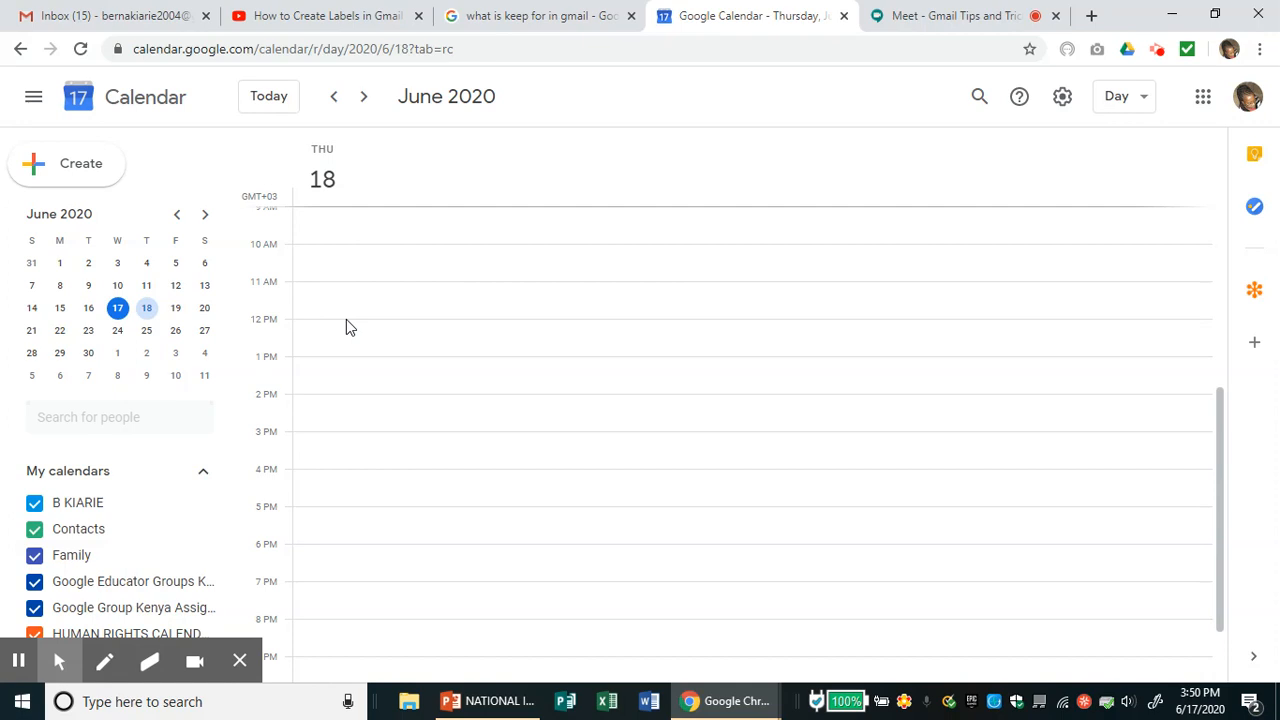
click(304, 326)
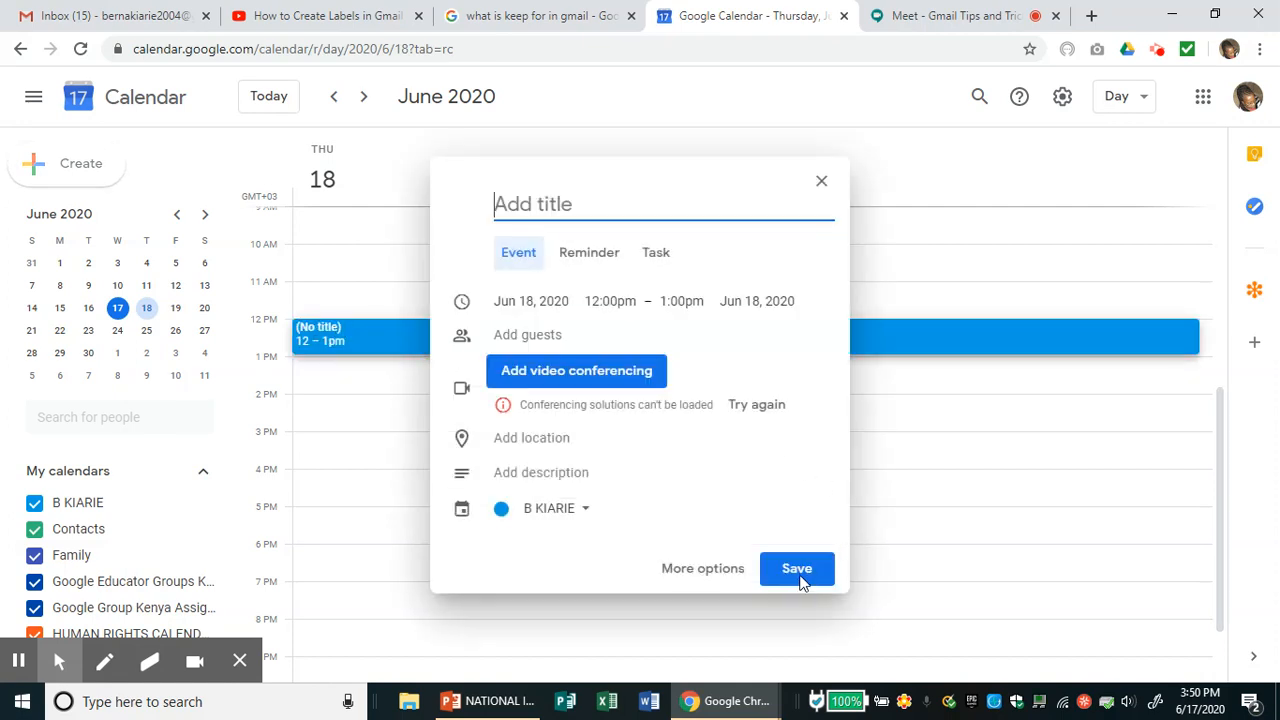
click(799, 573)
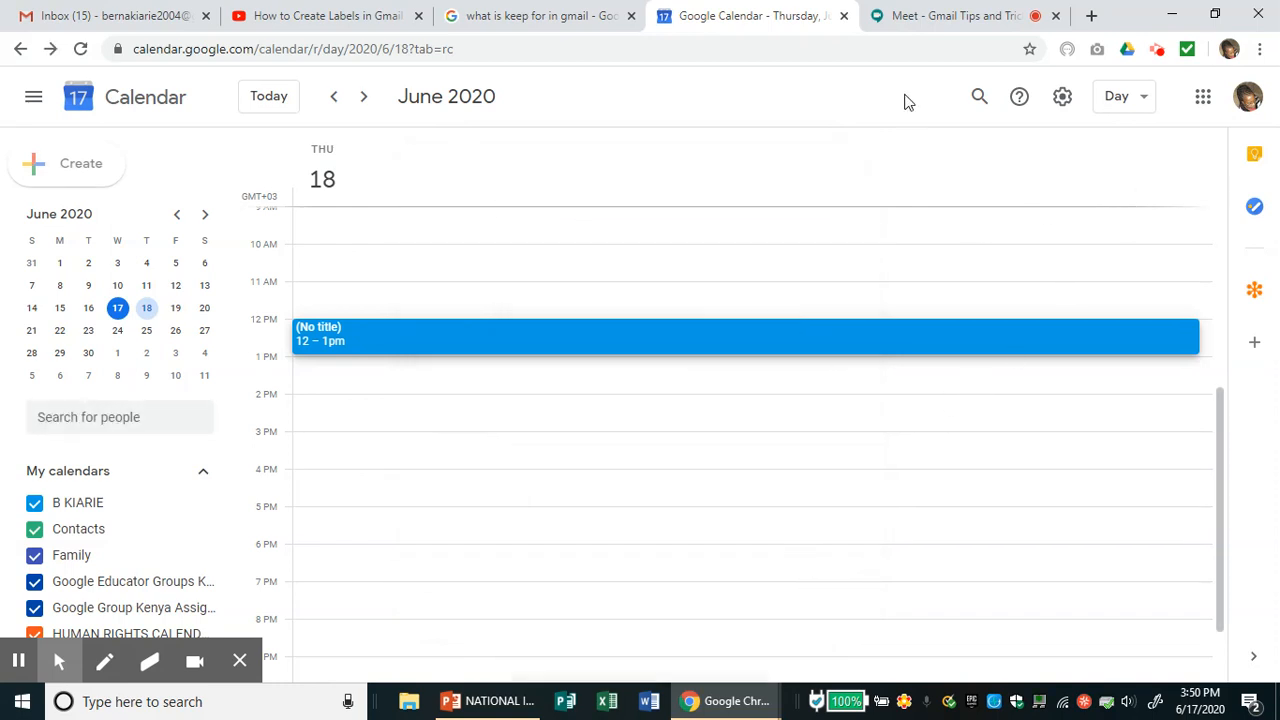
click(845, 19)
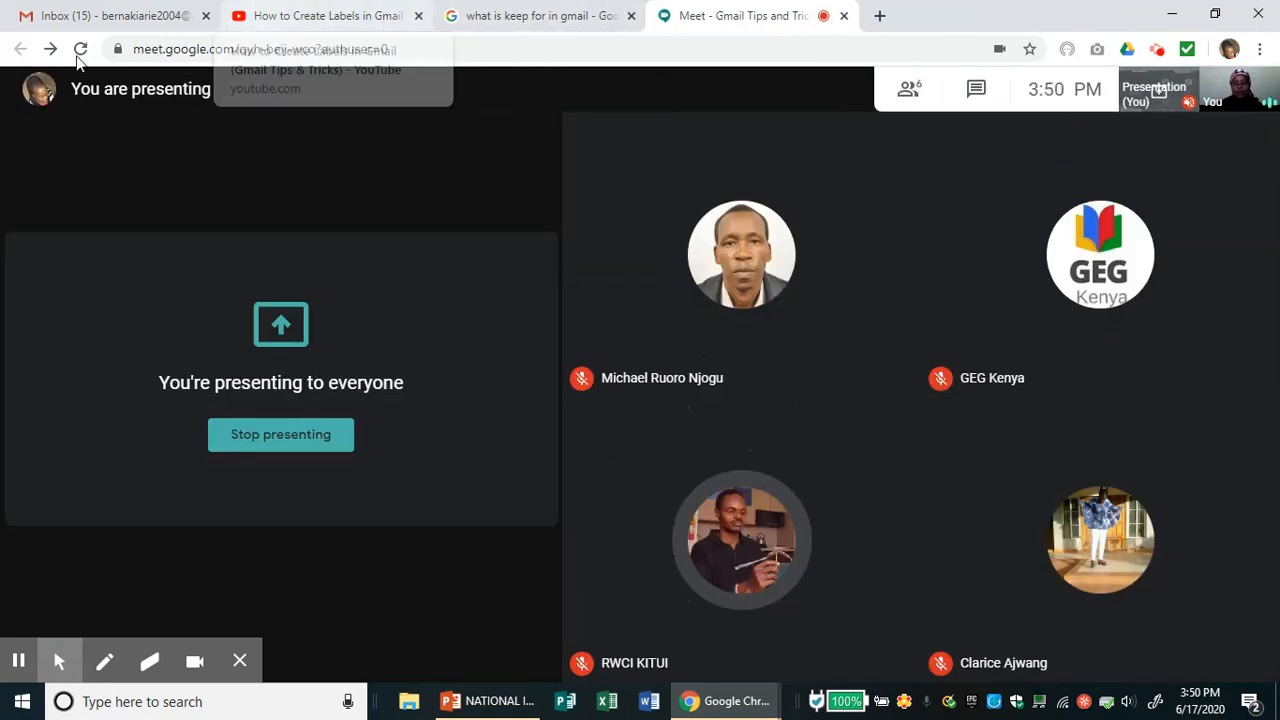
- Return to the Gmail inbox tab, where the side calendar shows June 2020
click(110, 18)
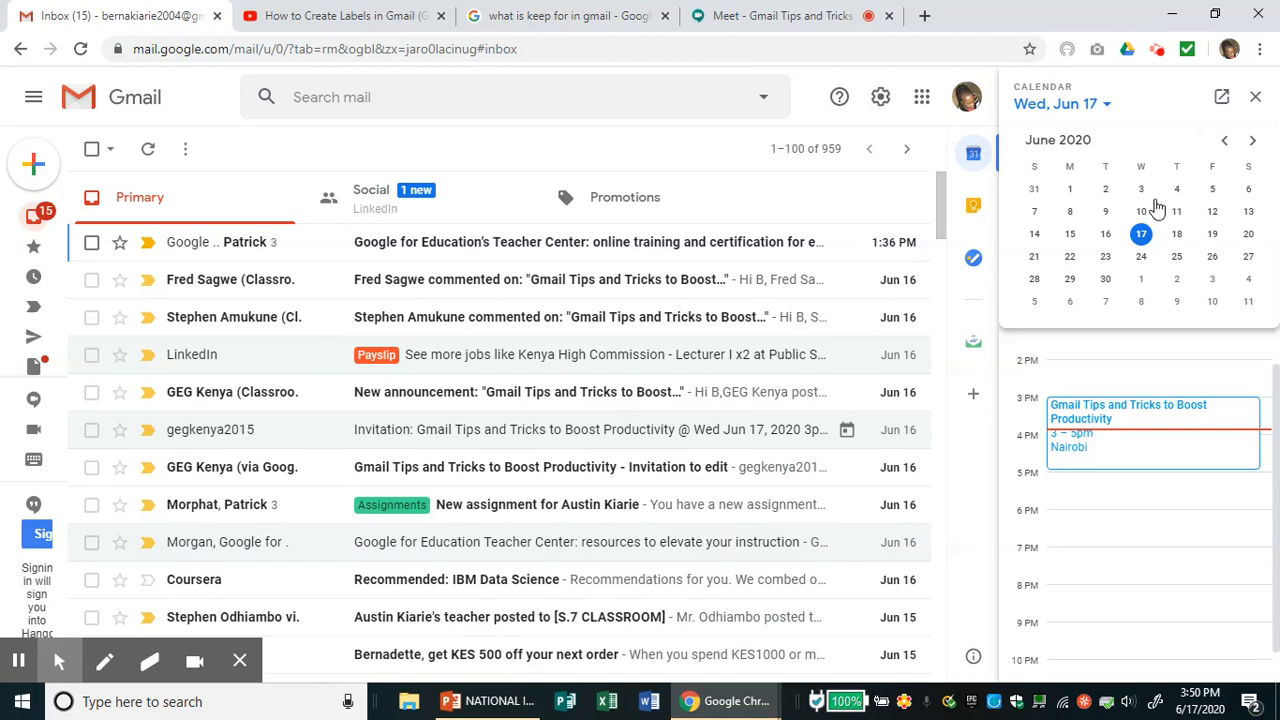
- View Thursday, June 18 in the side calendar, then close the calendar panel
click(1177, 234)
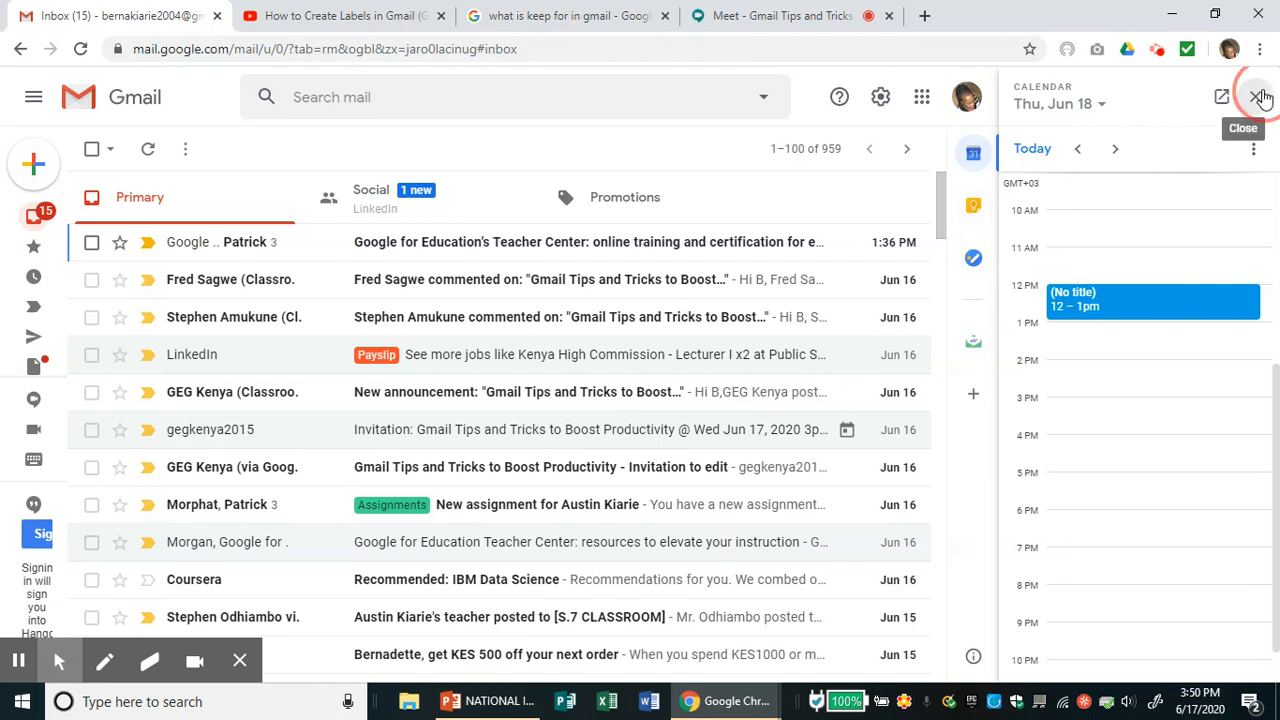
click(1259, 97)
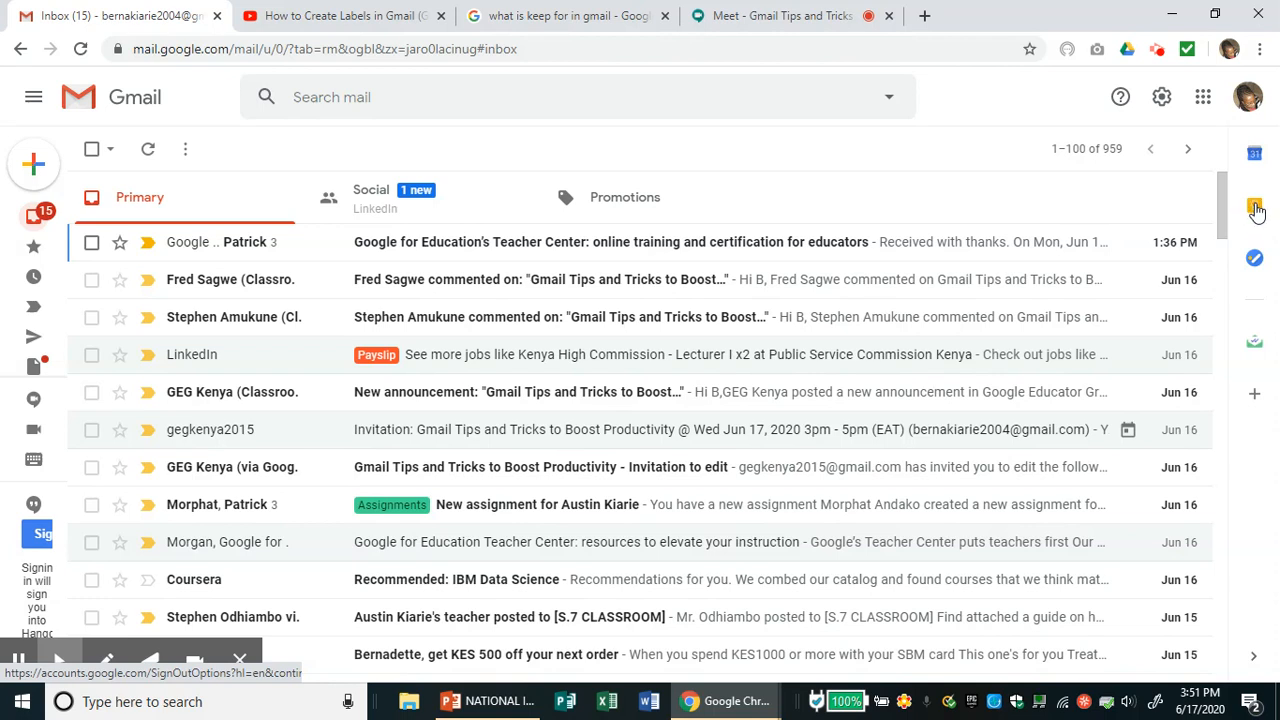
- Add the Keep note 'I need to revise for my exam', then briefly open the class note
click(1255, 208)
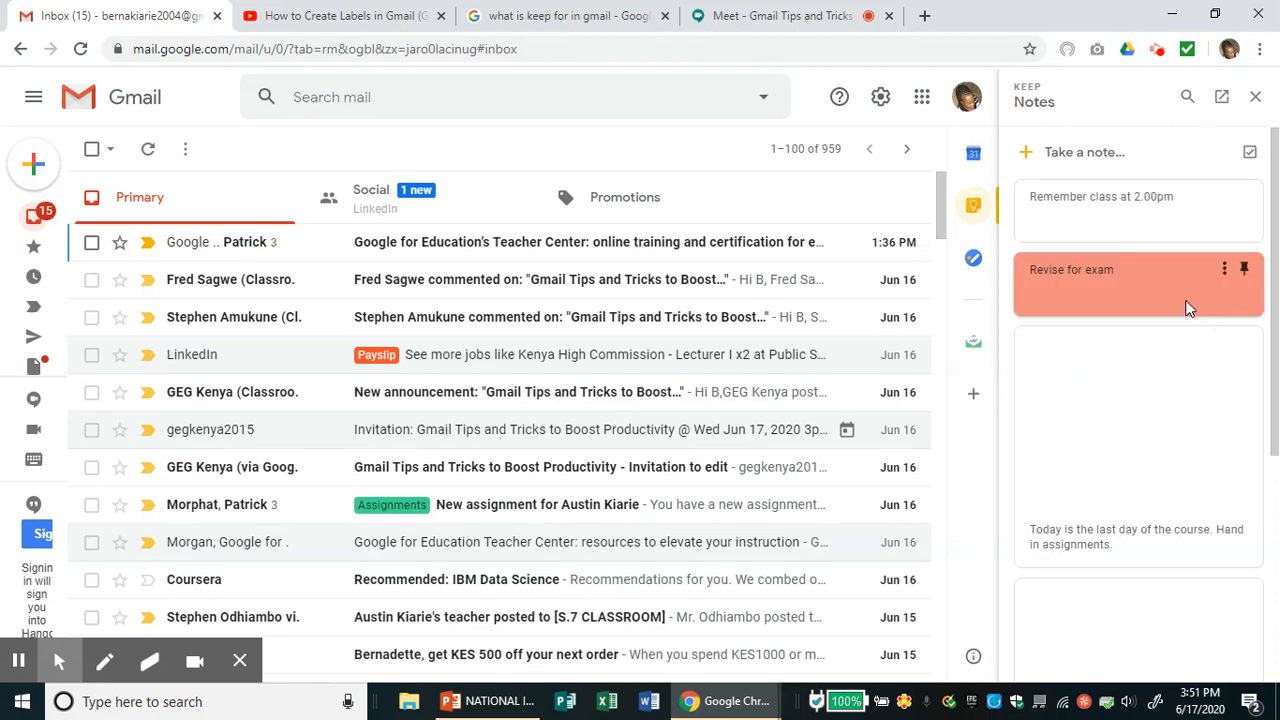
click(1119, 155)
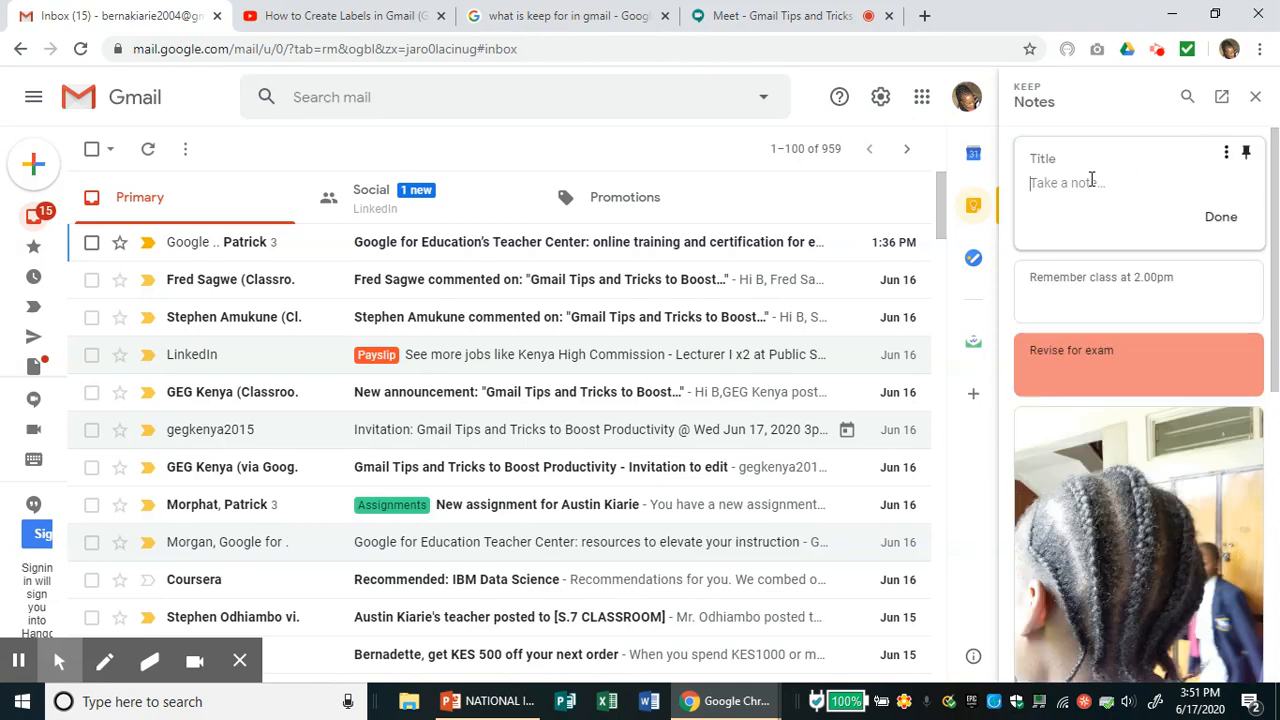
text(I need to)
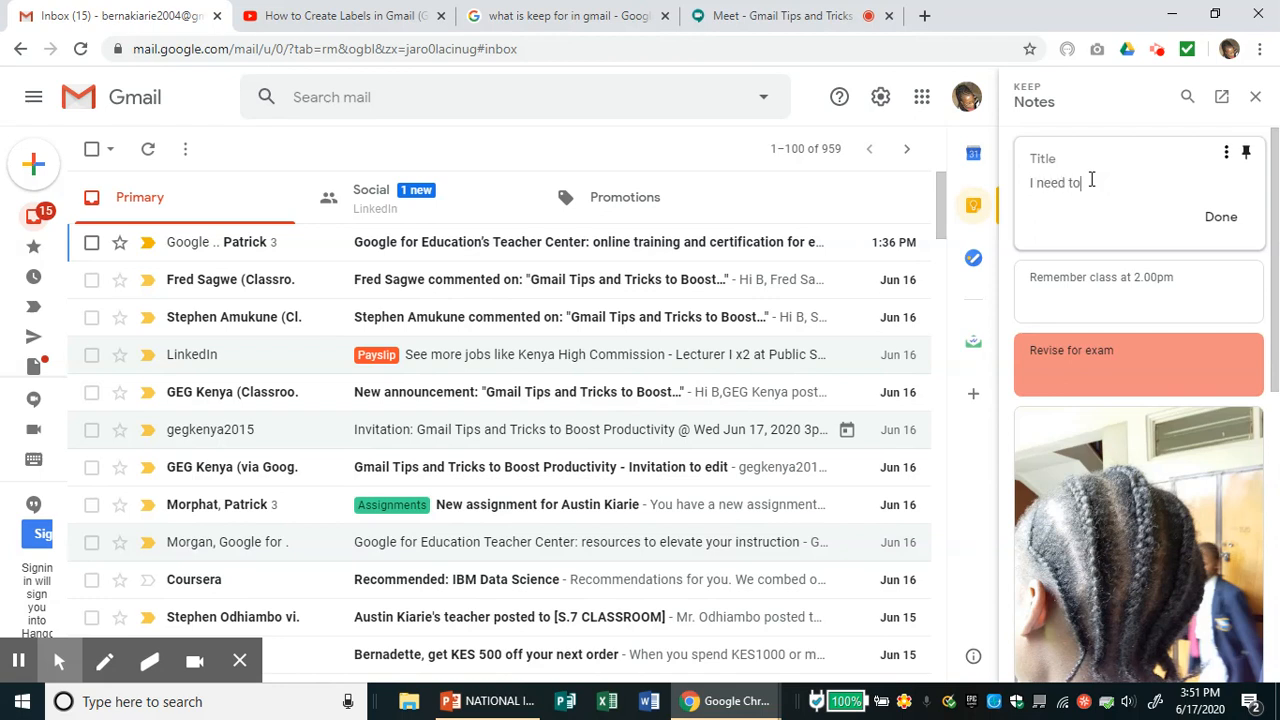
text( revise for my exam)
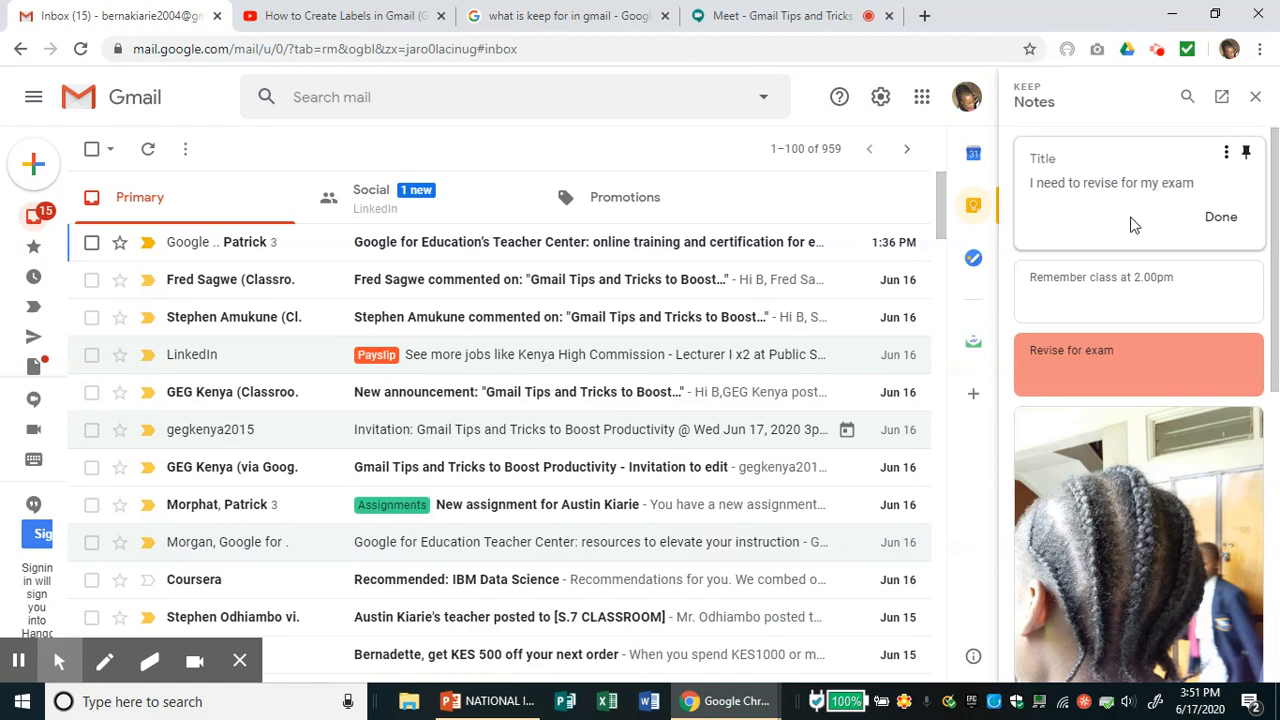
click(1120, 284)
click(1120, 284)
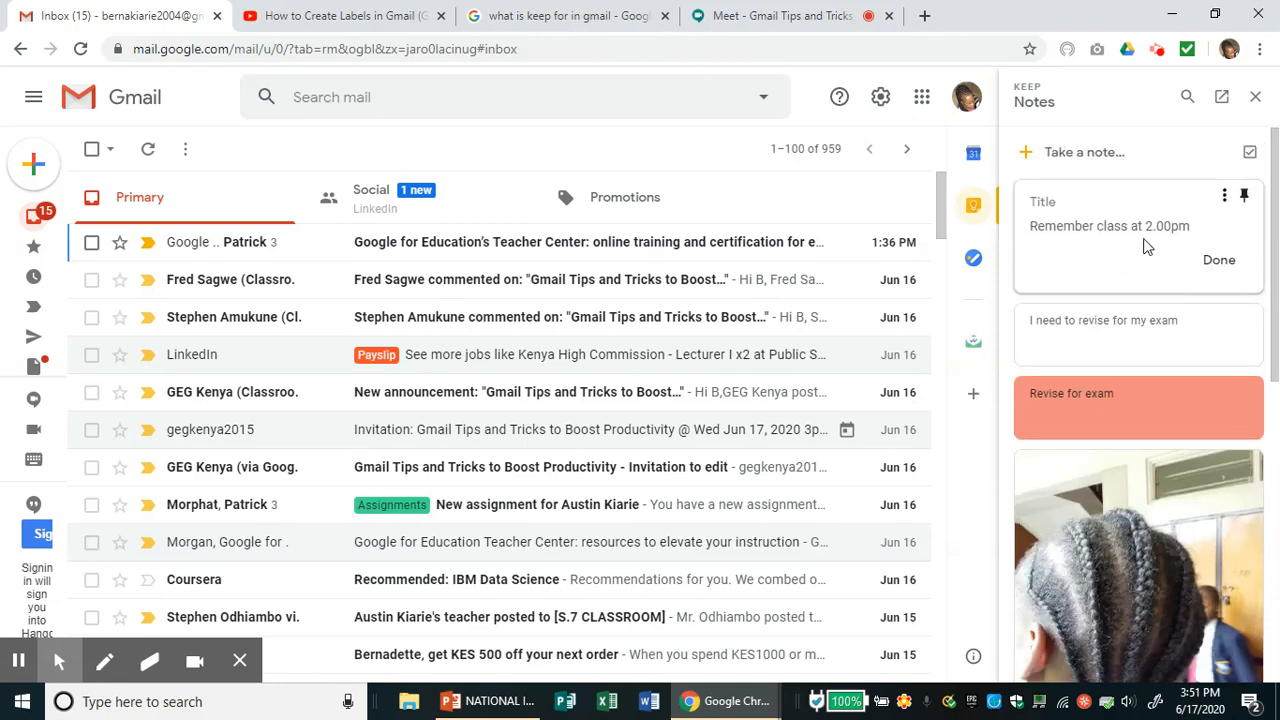
click(1222, 262)
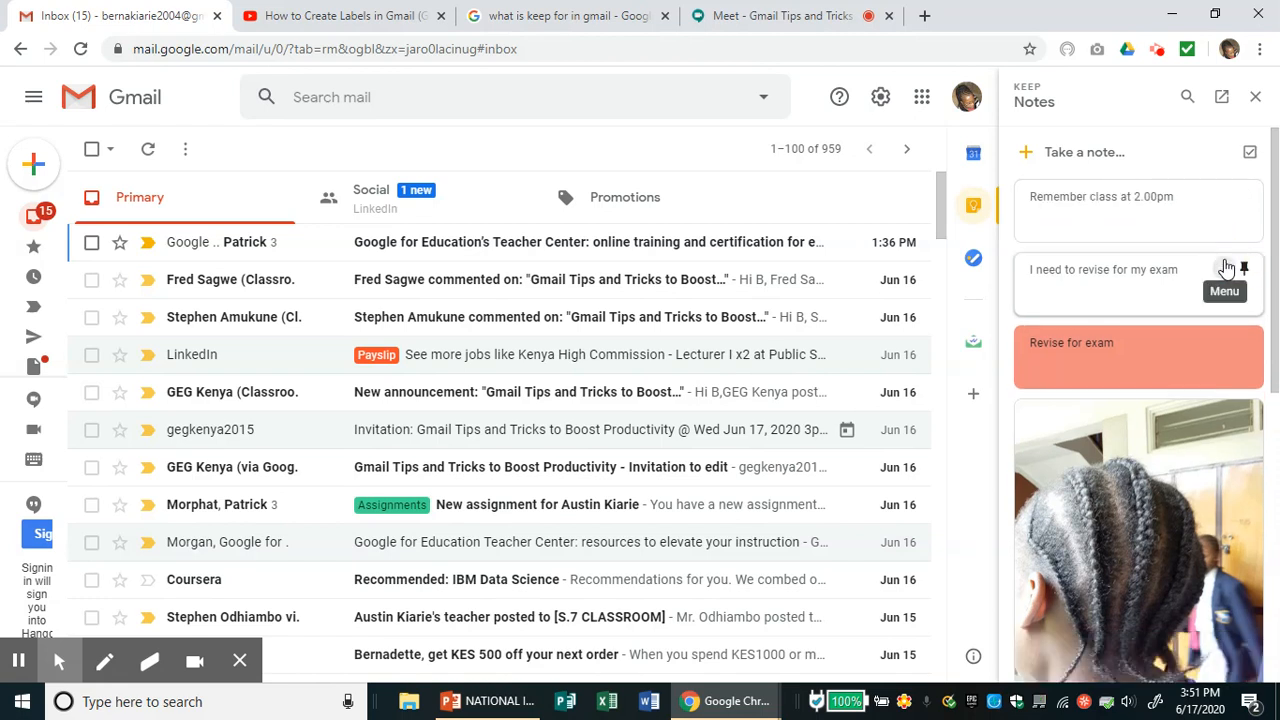
- Delete the 'Remember class at 2.00pm' note and open the course's last-day photo note
click(1225, 199)
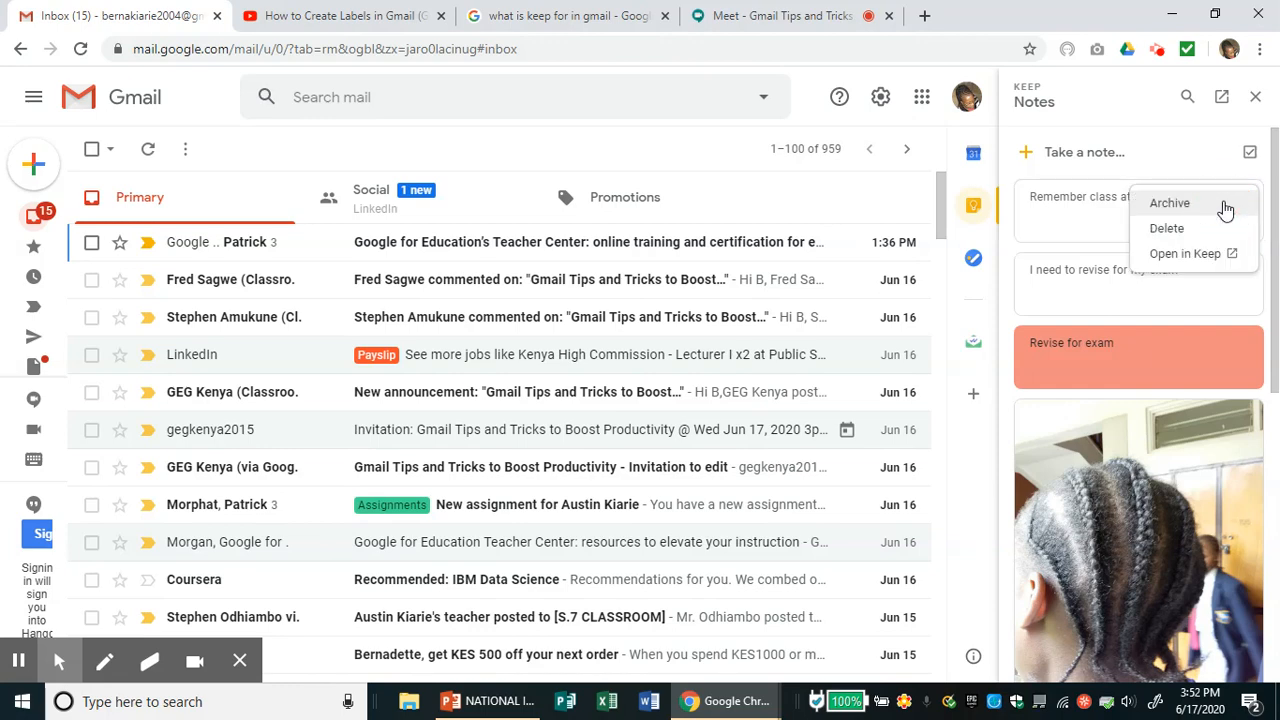
click(1160, 230)
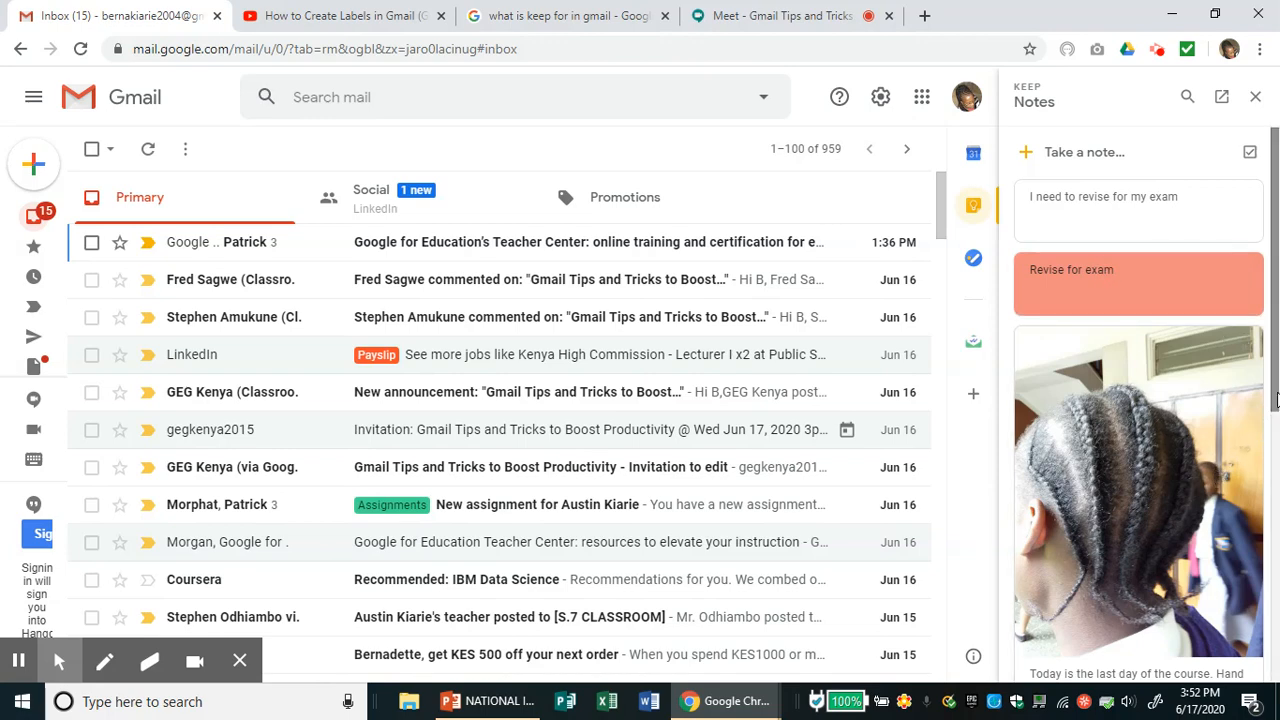
drag(1276, 400, 1238, 244)
scroll(1275, 340, down, 2)
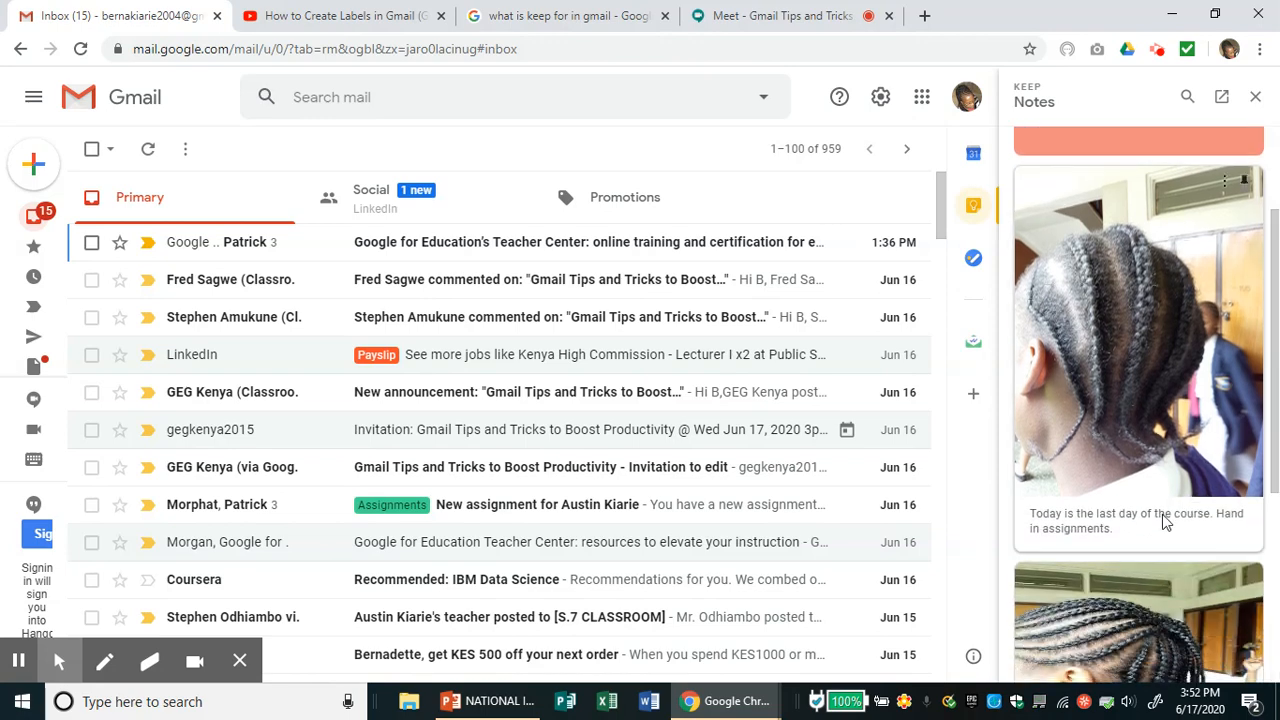
click(1165, 521)
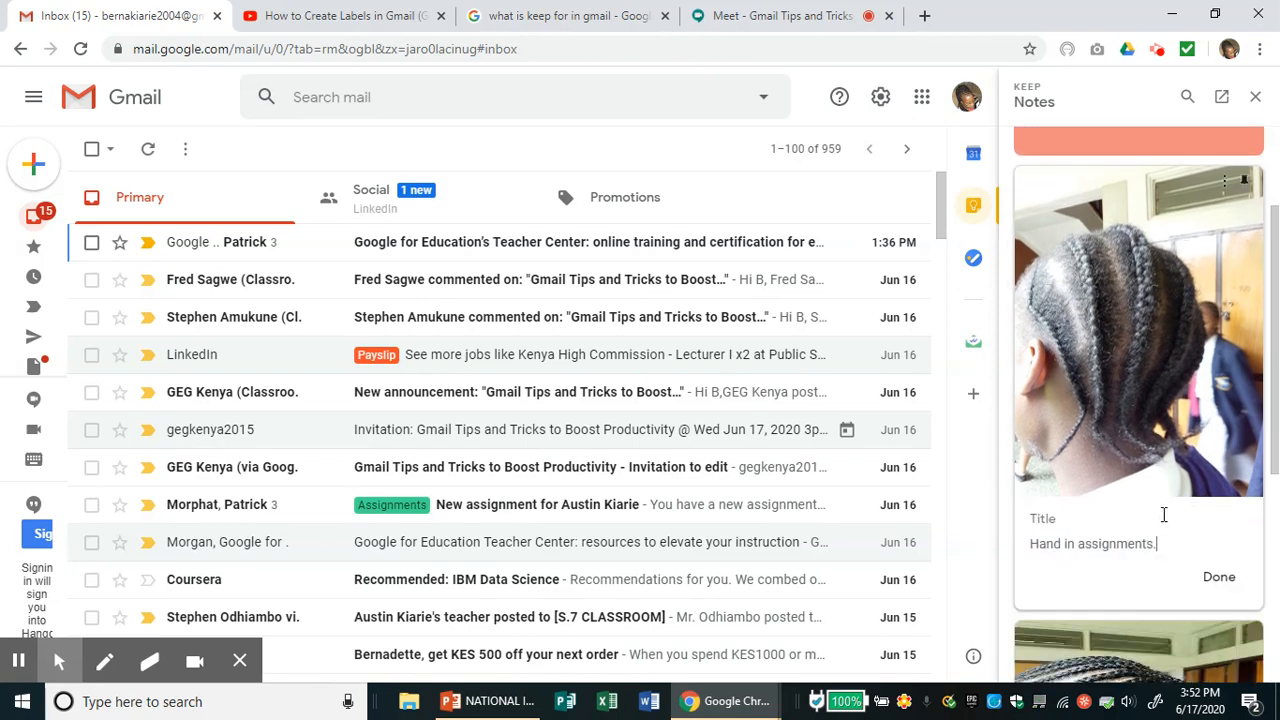
- Close the photo note and the Keep panel, then select the second inbox email
click(1219, 594)
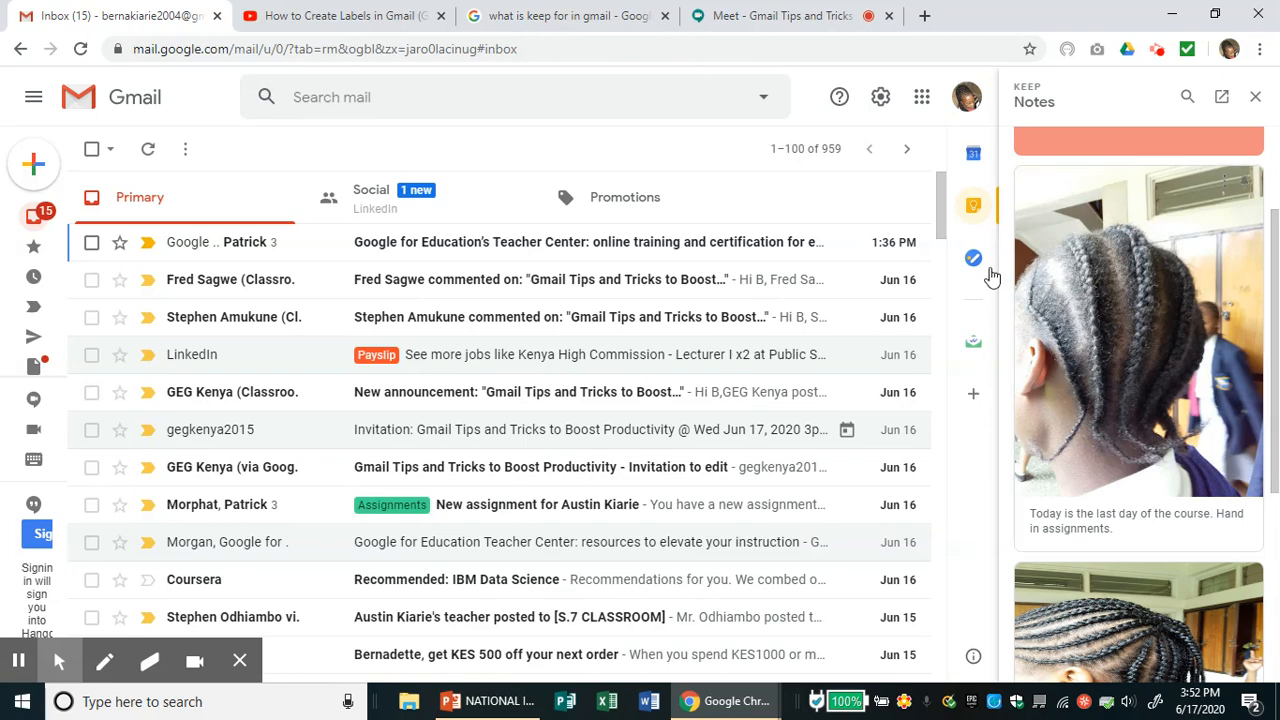
click(1256, 100)
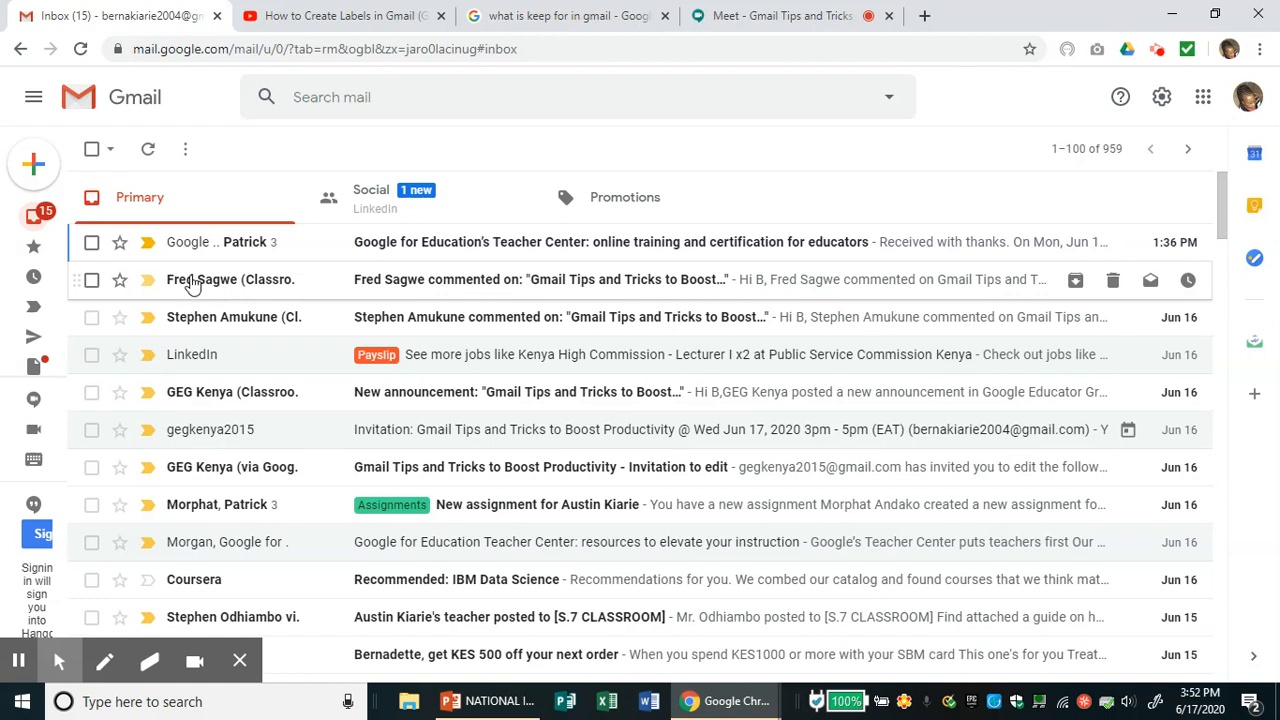
click(91, 281)
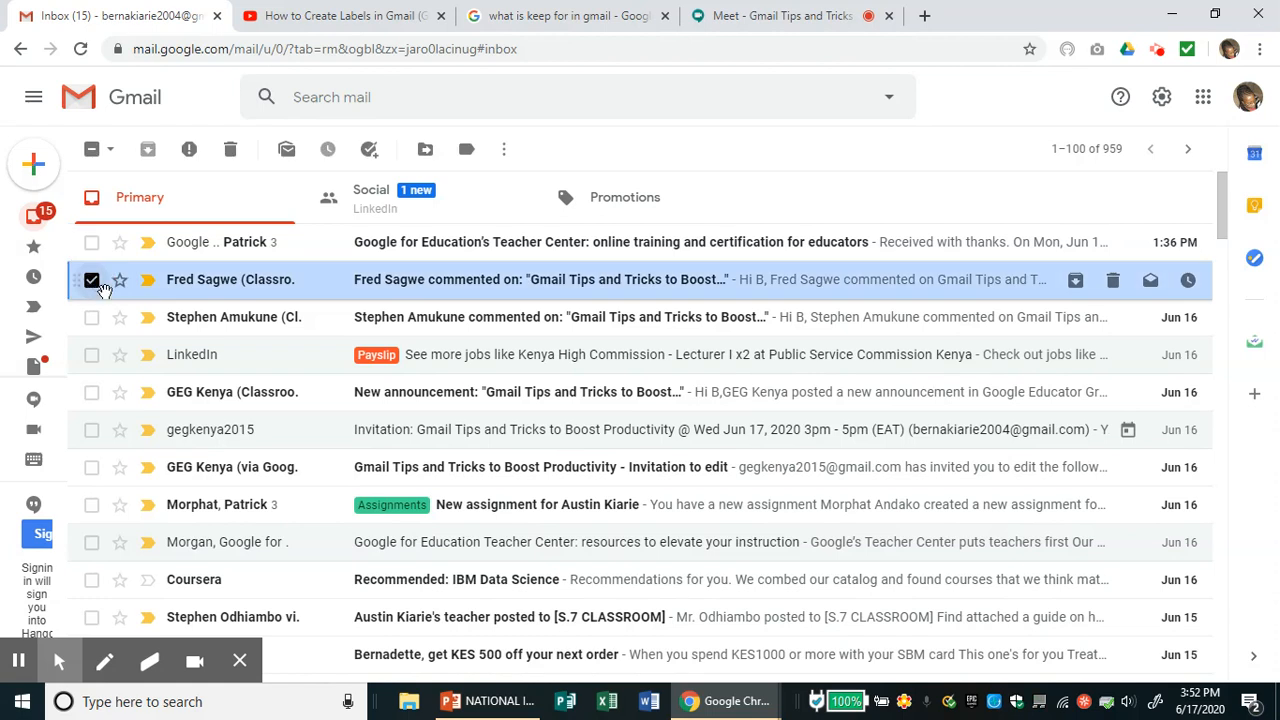
- Add the selected comment-notification email to Tasks, bringing up the My Tasks panel
right_click(101, 286)
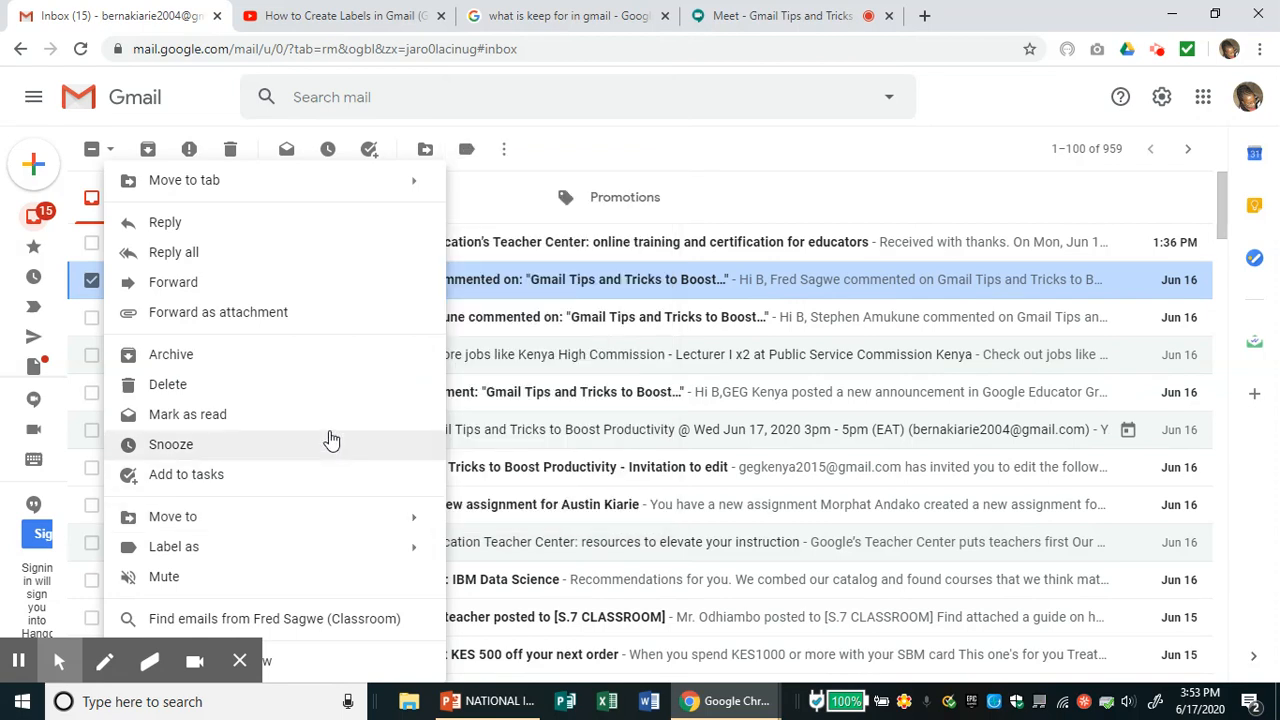
click(185, 476)
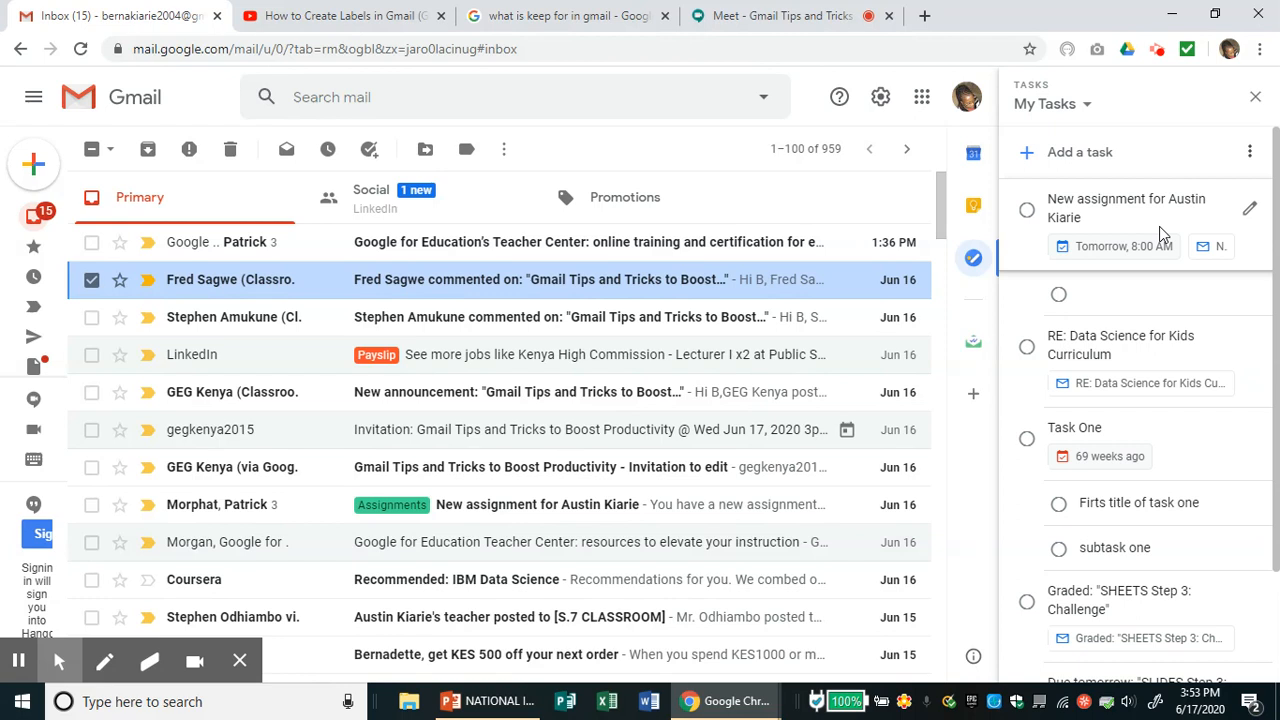
- Give the comment-email task the details 'Reply to the email' and keep it in My Tasks
click(1124, 167)
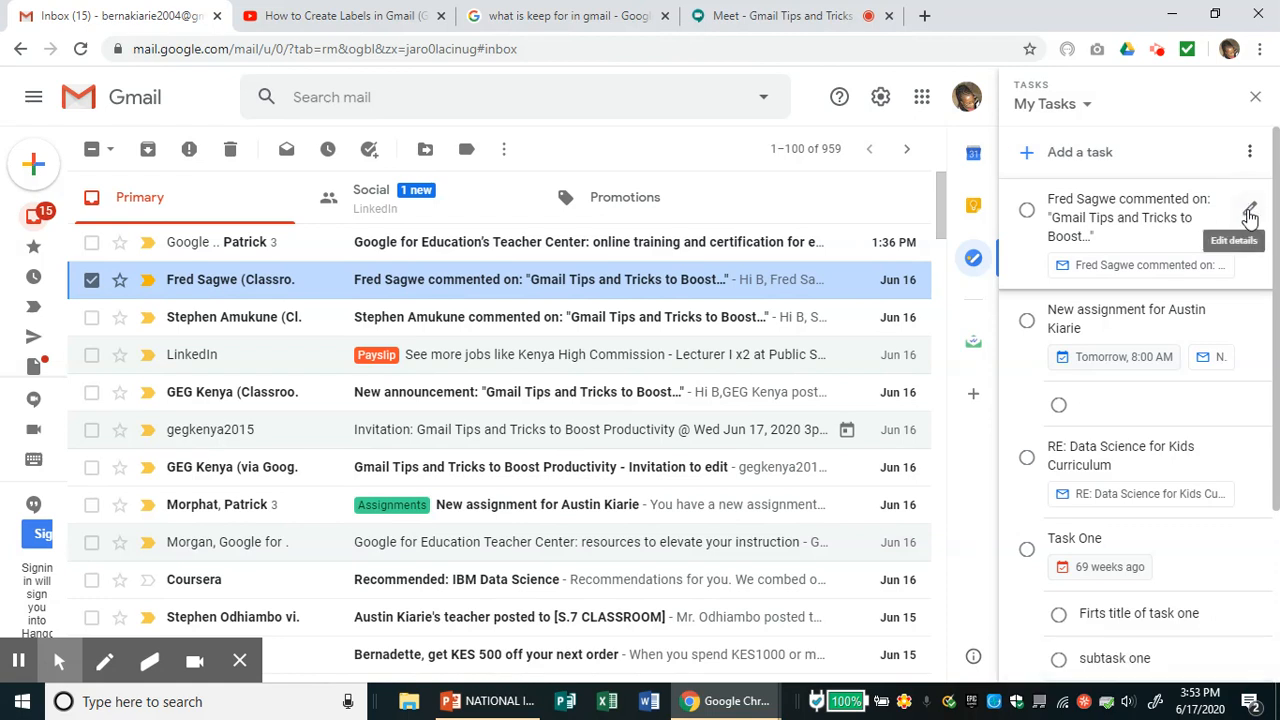
click(1249, 215)
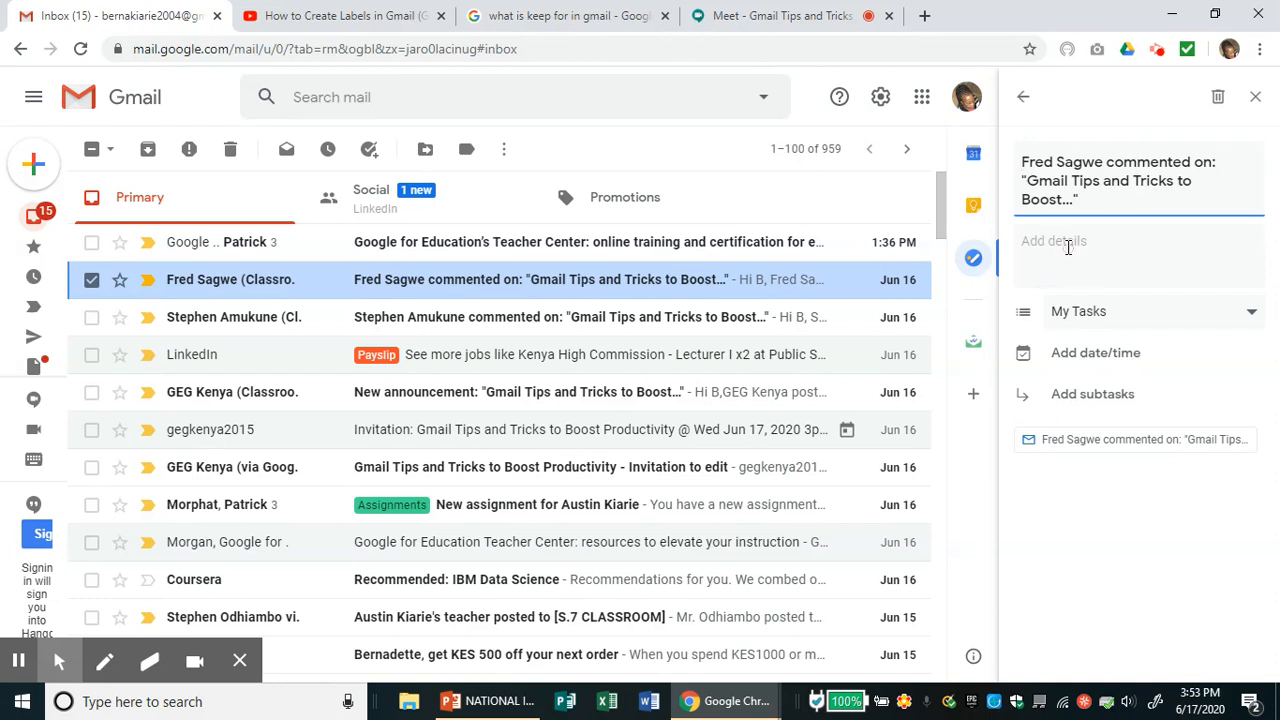
click(1032, 241)
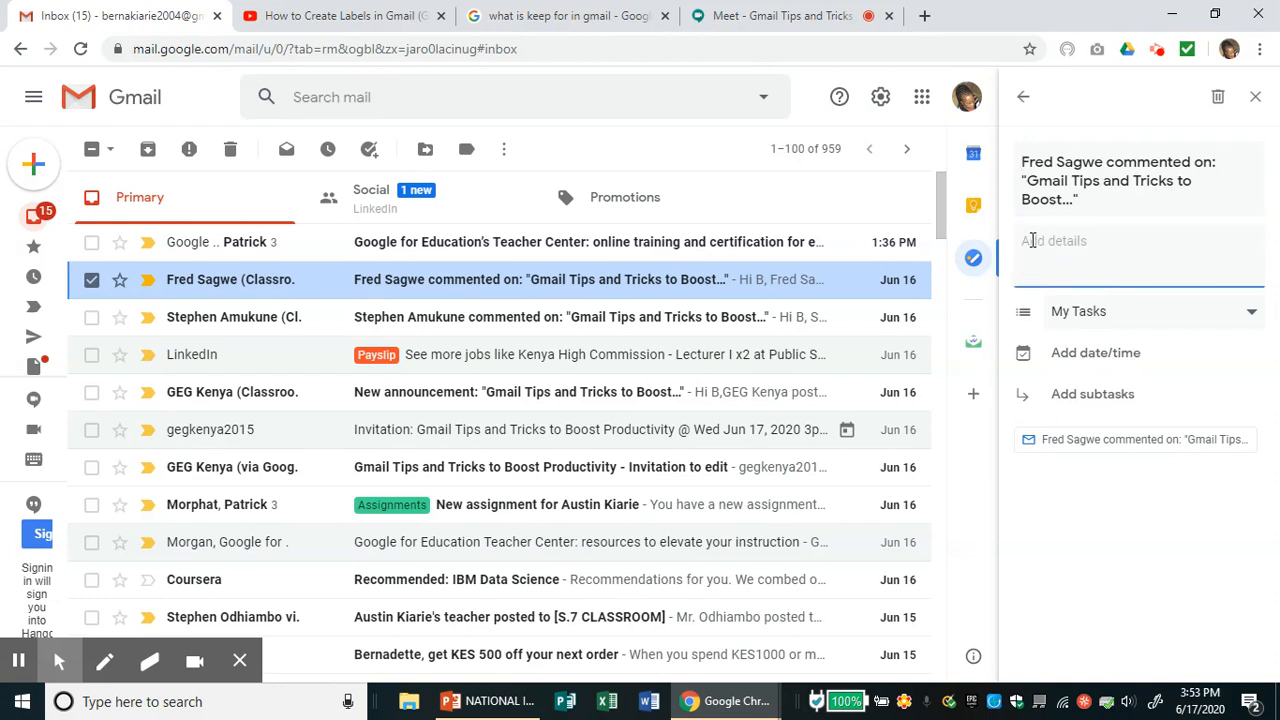
text(Reply to the email)
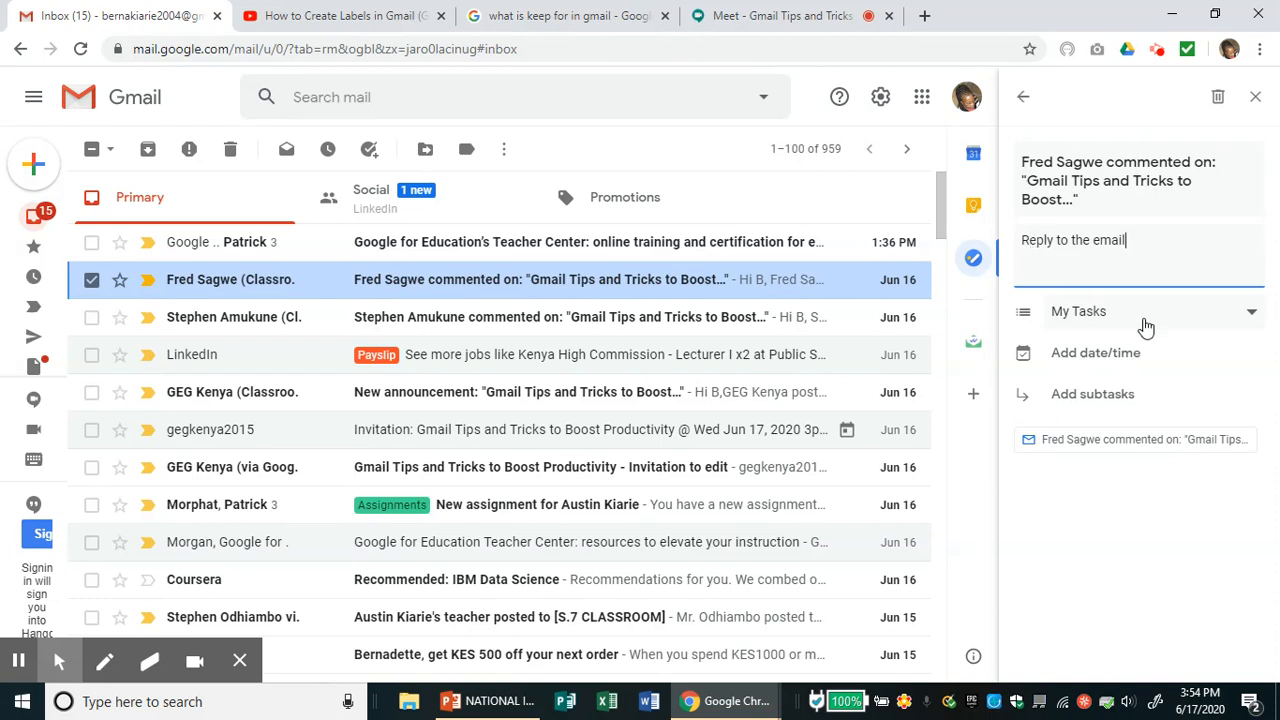
click(1251, 320)
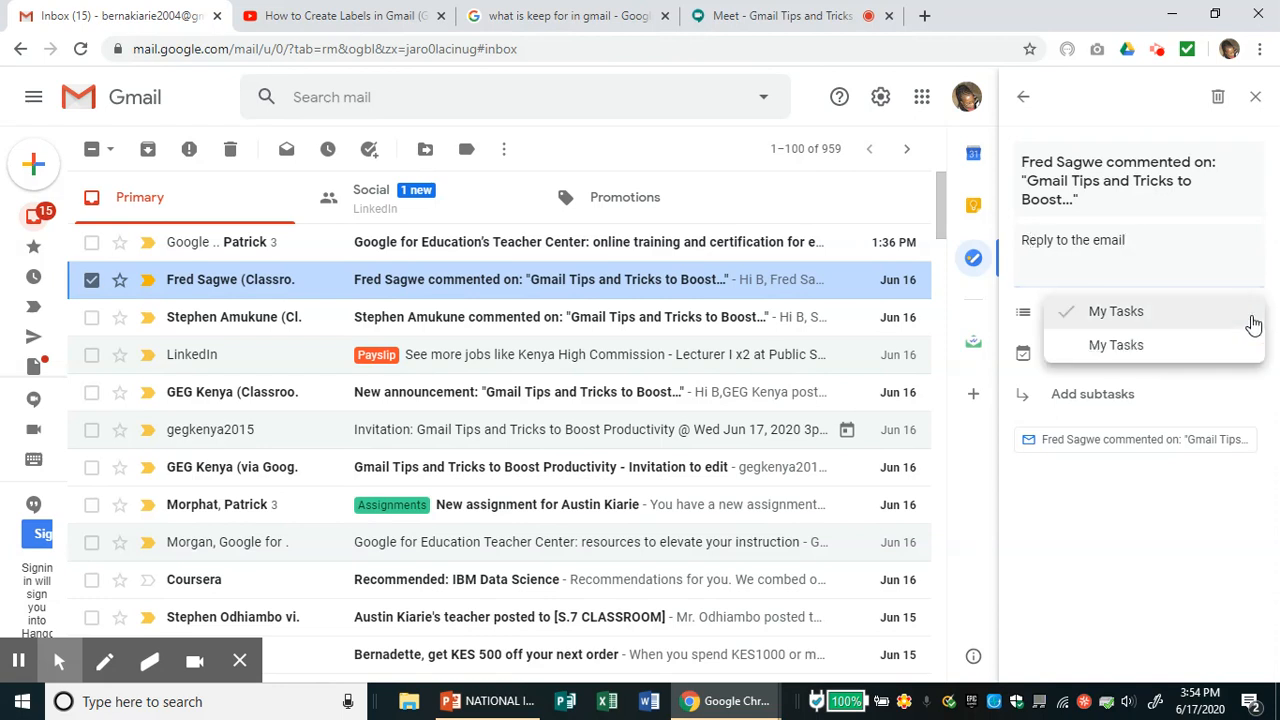
click(1200, 379)
- Make the task due Wed, Jun 17 at 6:30 PM
click(1118, 365)
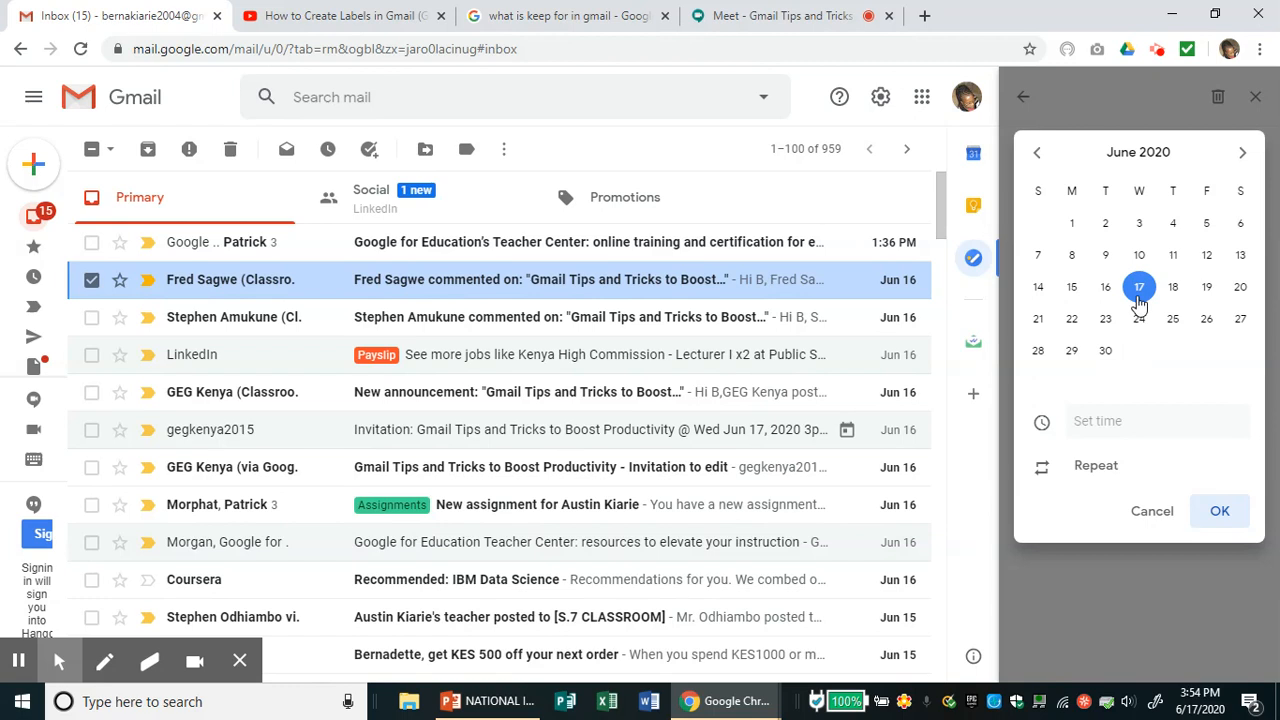
click(1108, 421)
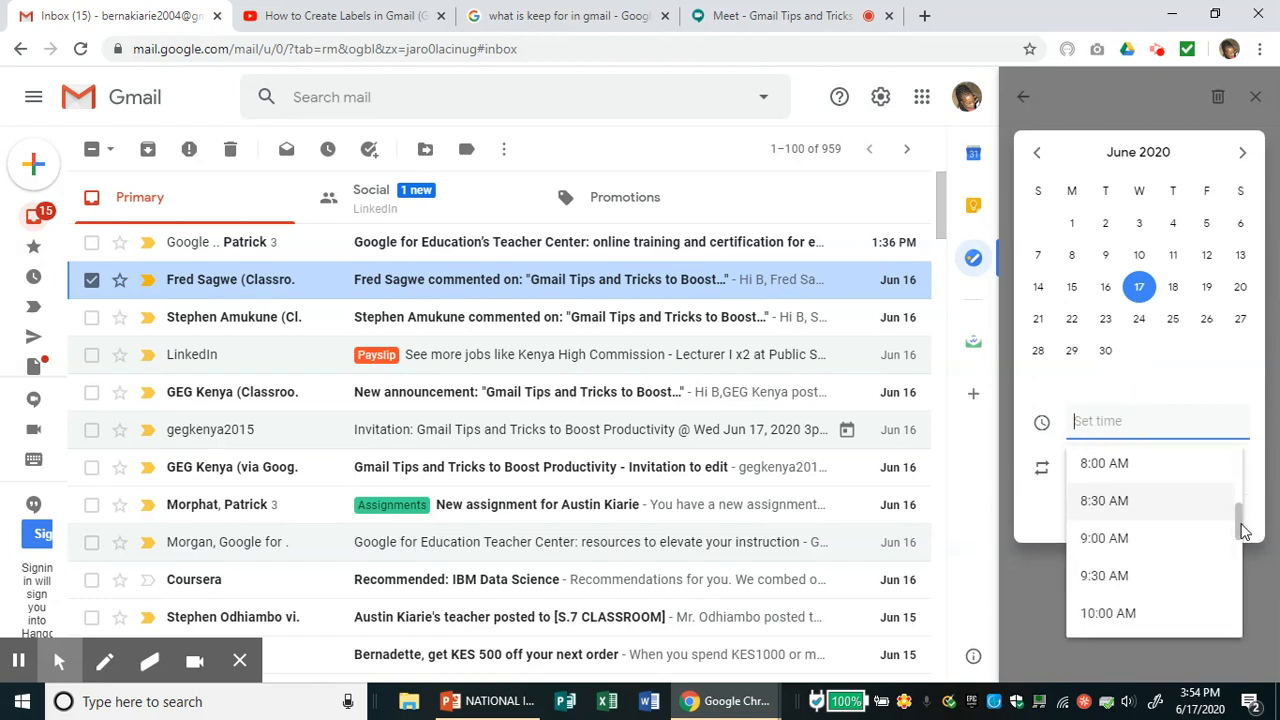
drag(1238, 527, 1240, 598)
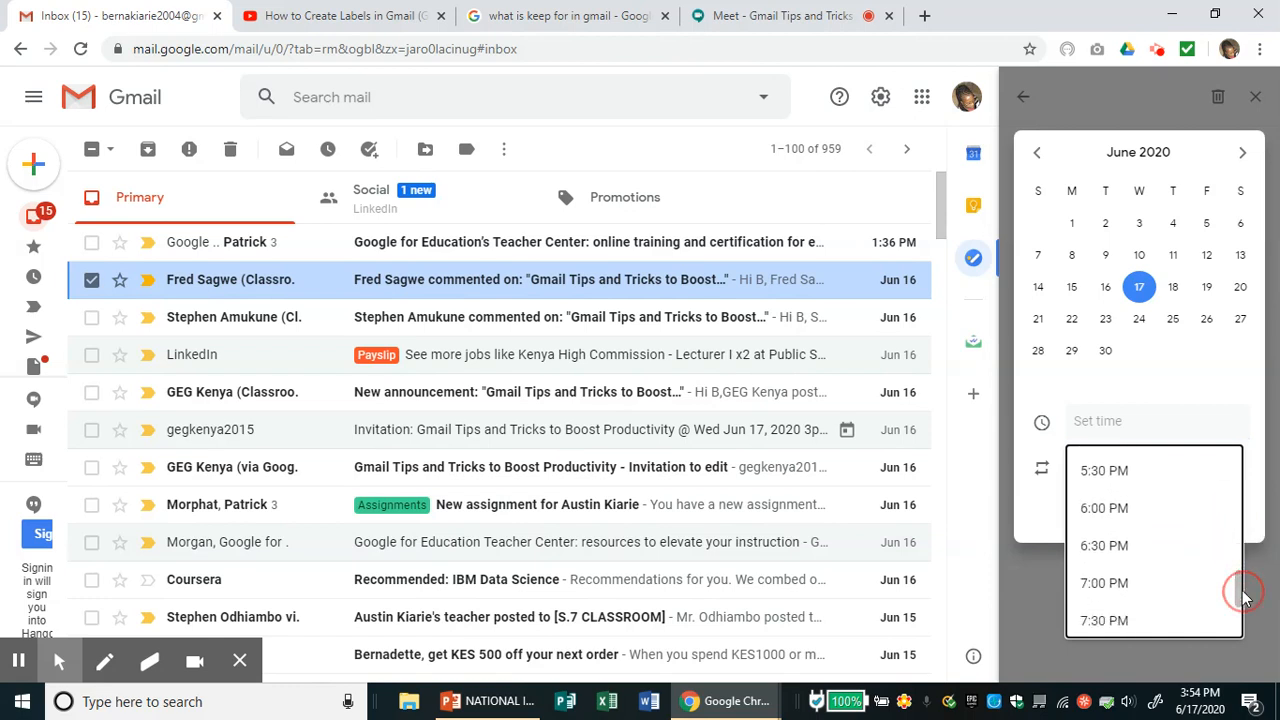
click(1104, 550)
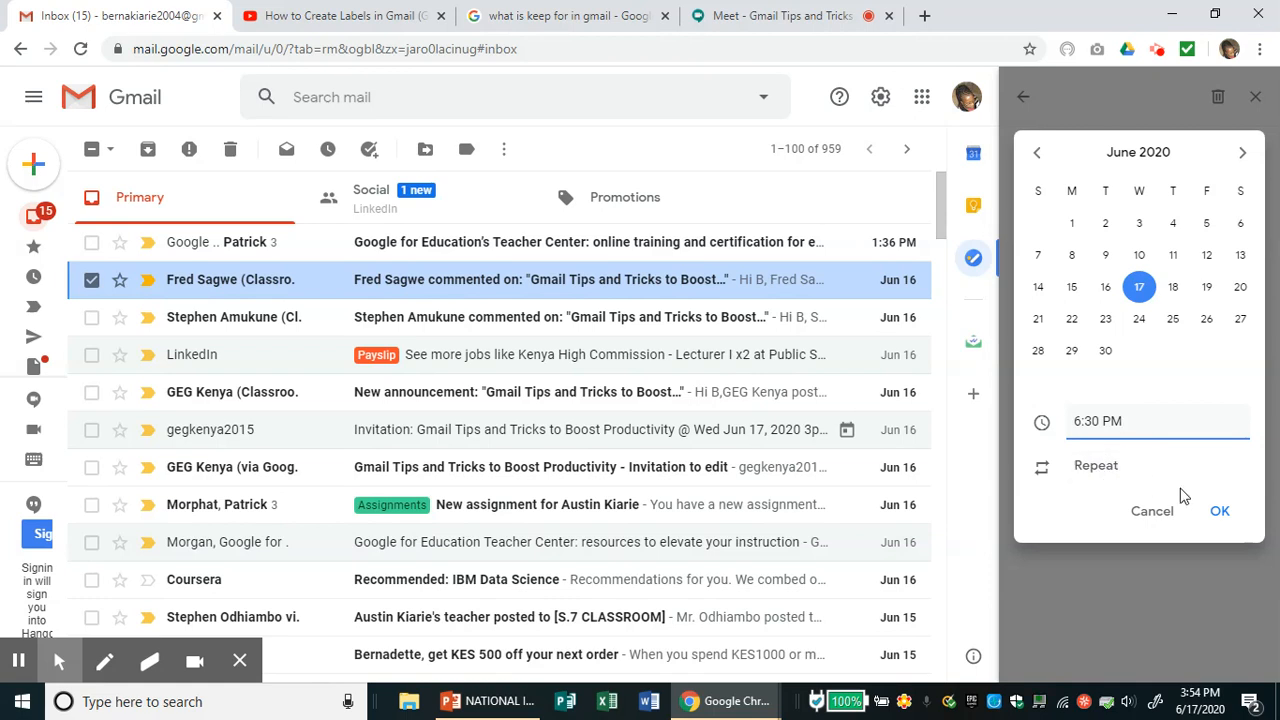
click(1219, 512)
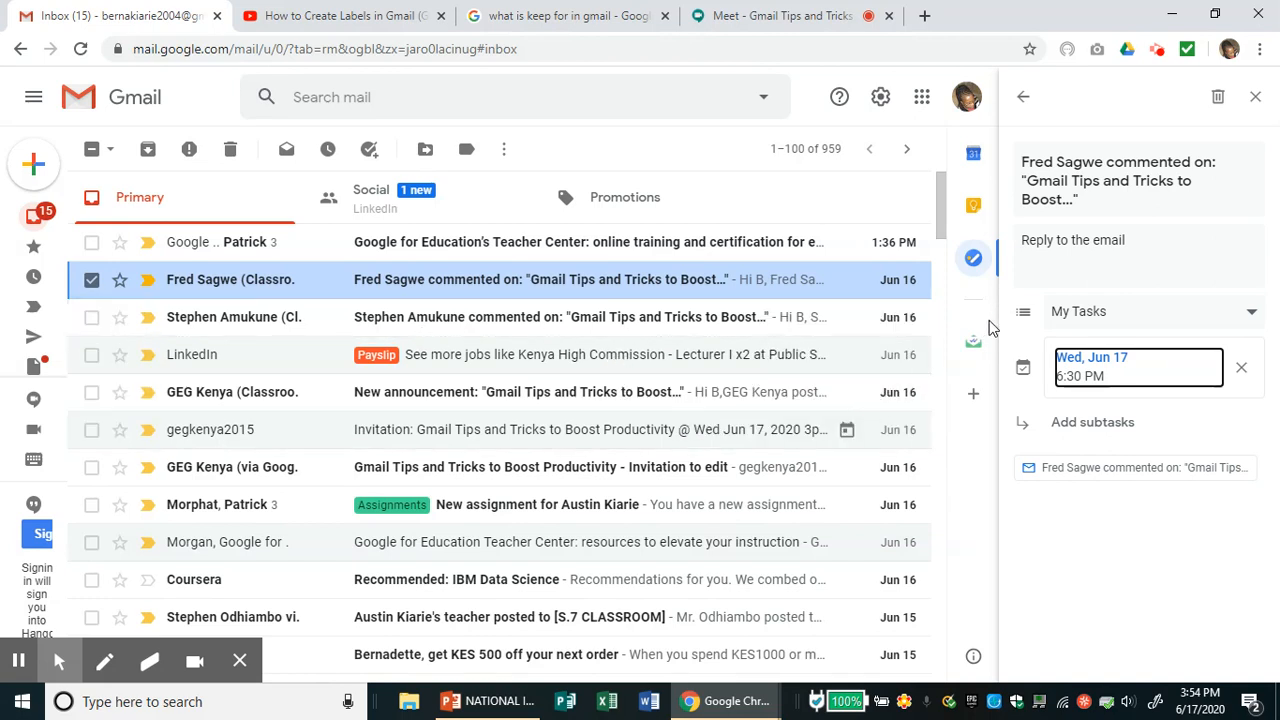
- Close the Tasks panel and start a new email message
click(1256, 100)
click(1256, 100)
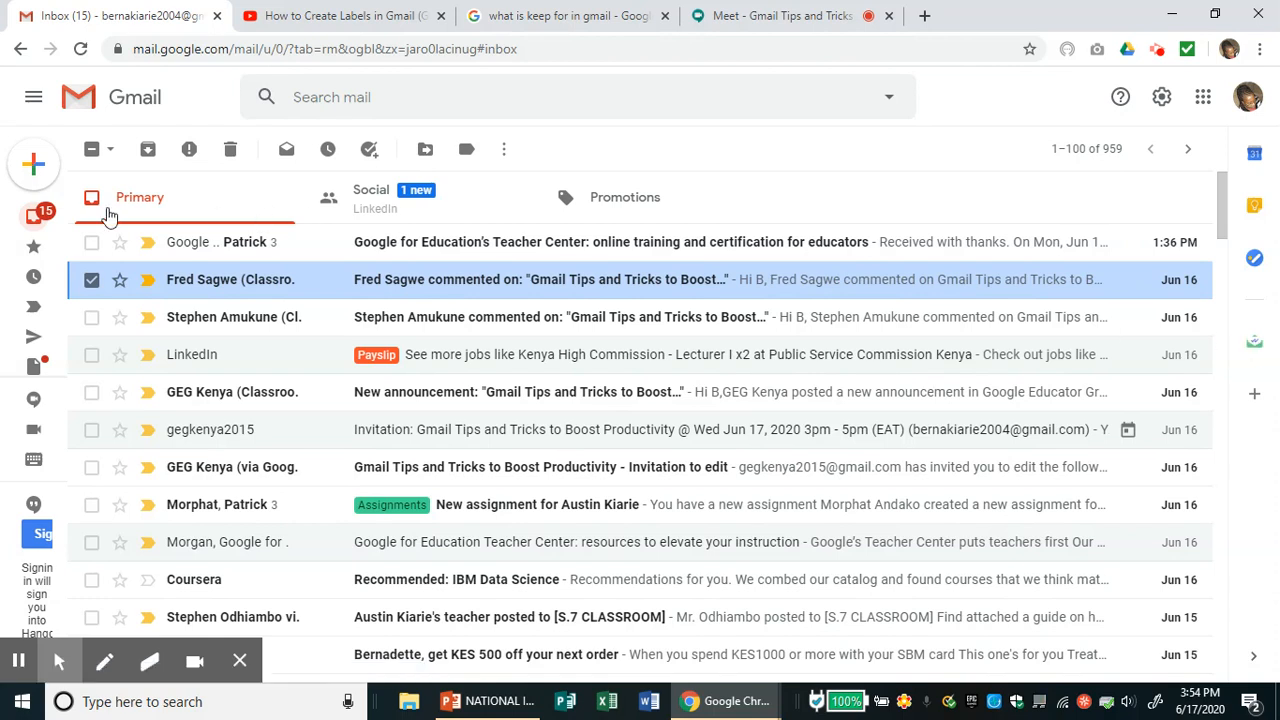
click(35, 172)
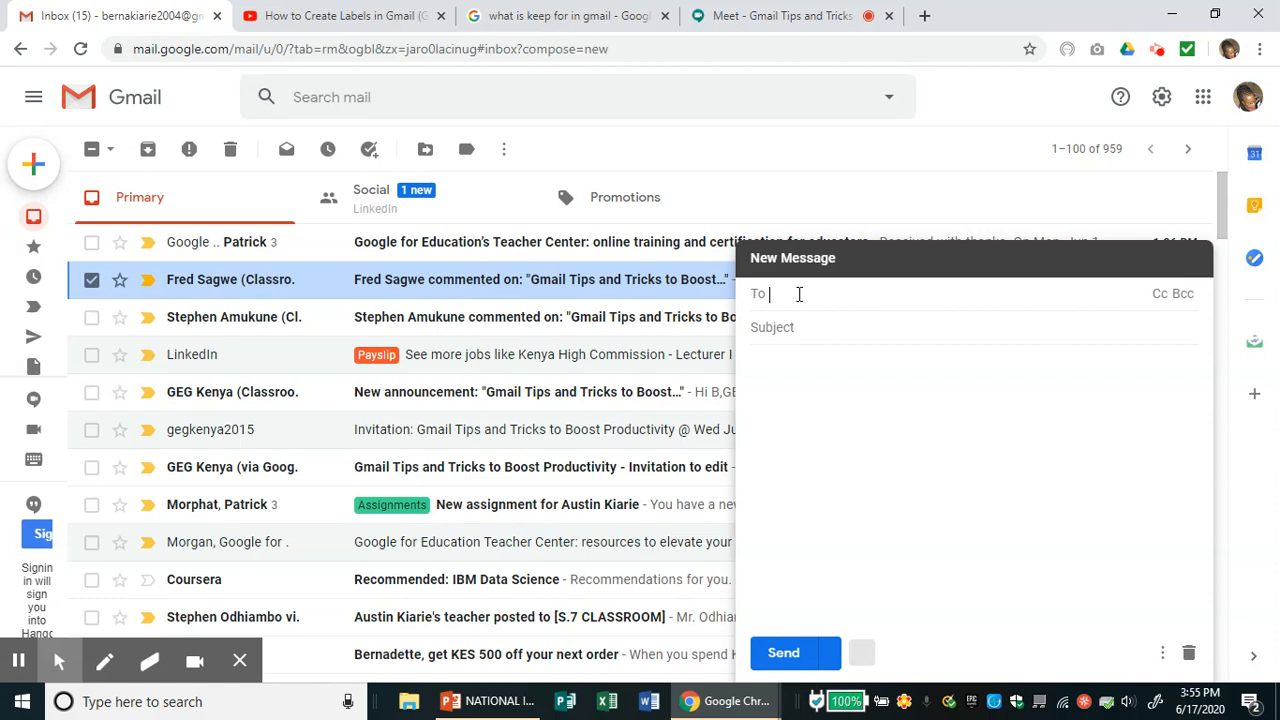
- Address the message to the suggested contact and switch the compose window to full screen
text(f)
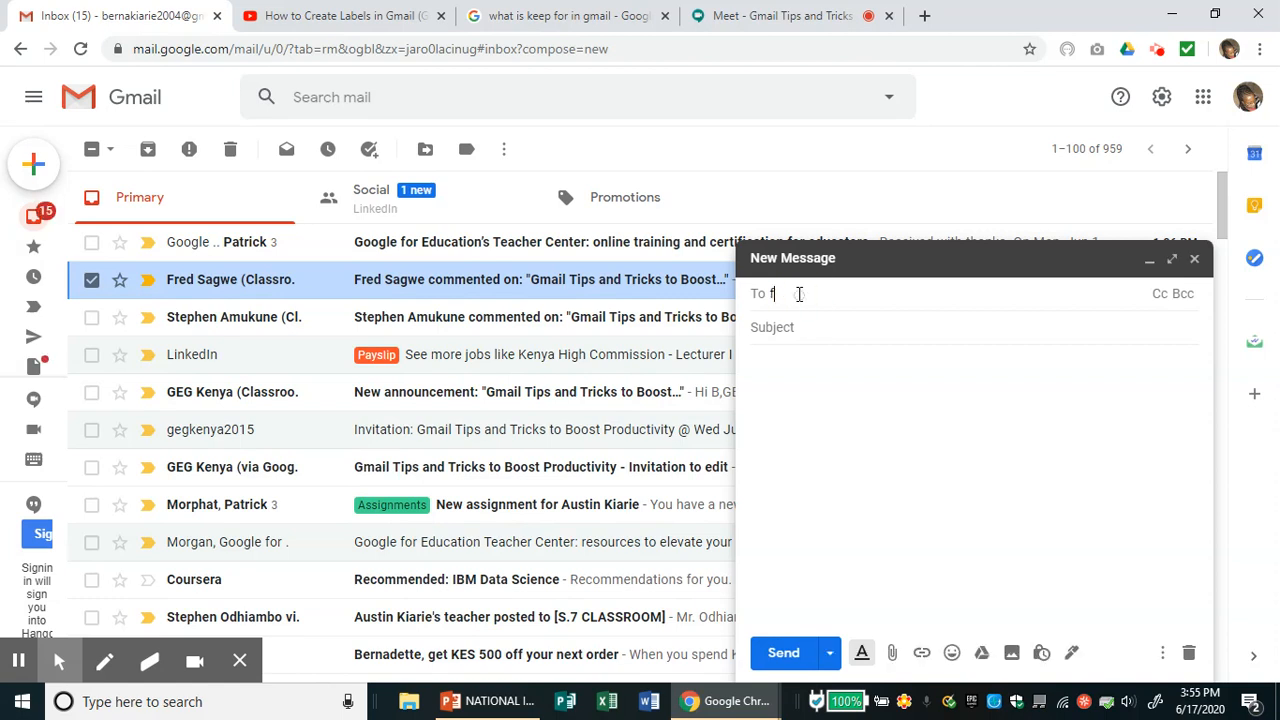
text(re)
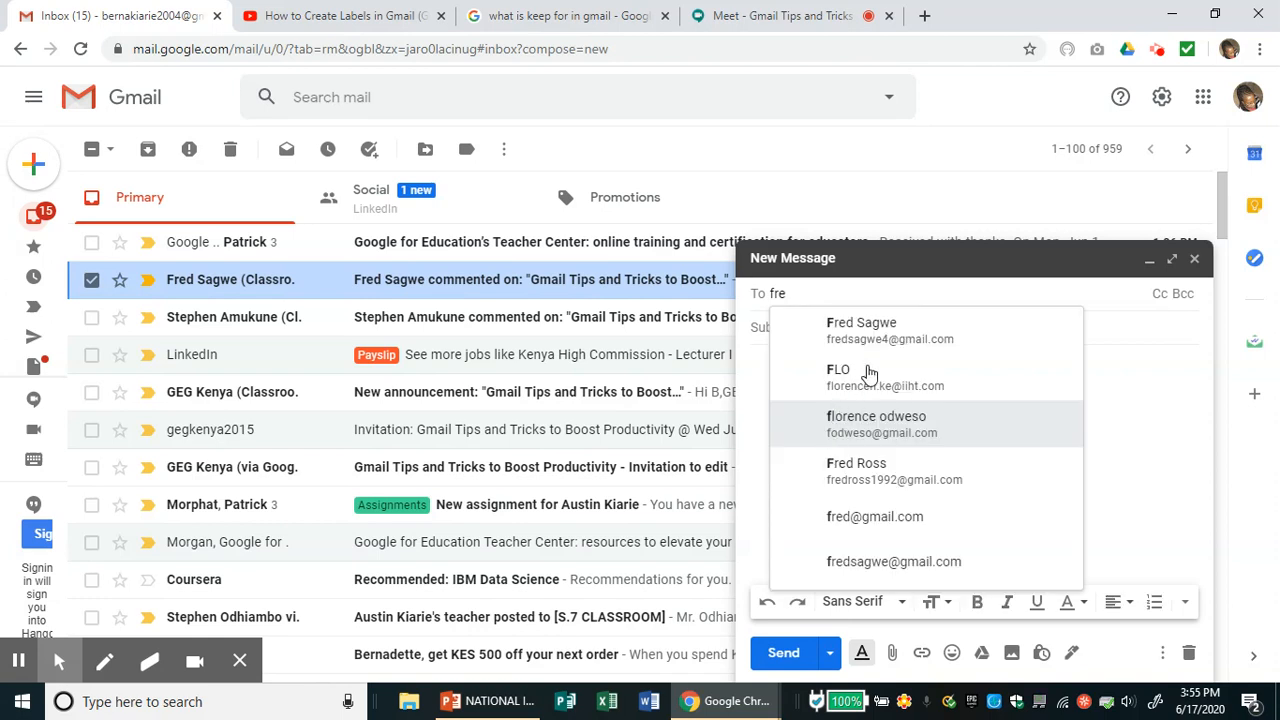
click(881, 338)
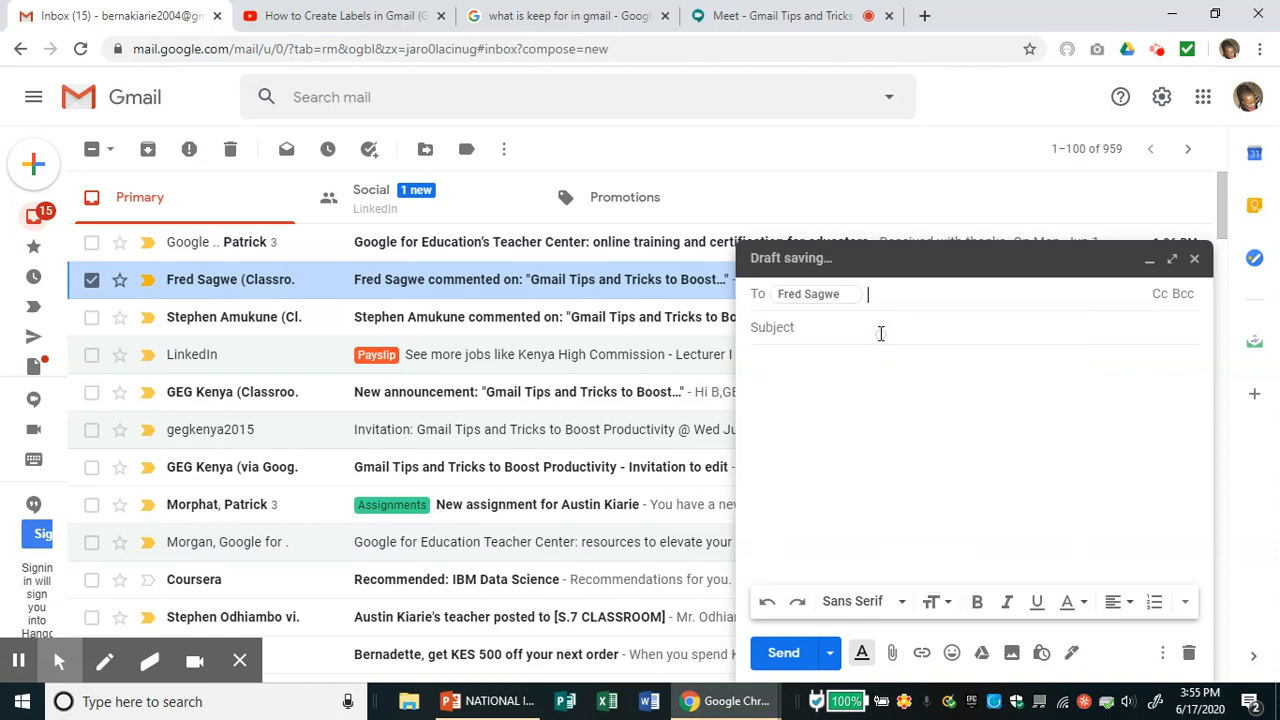
click(812, 334)
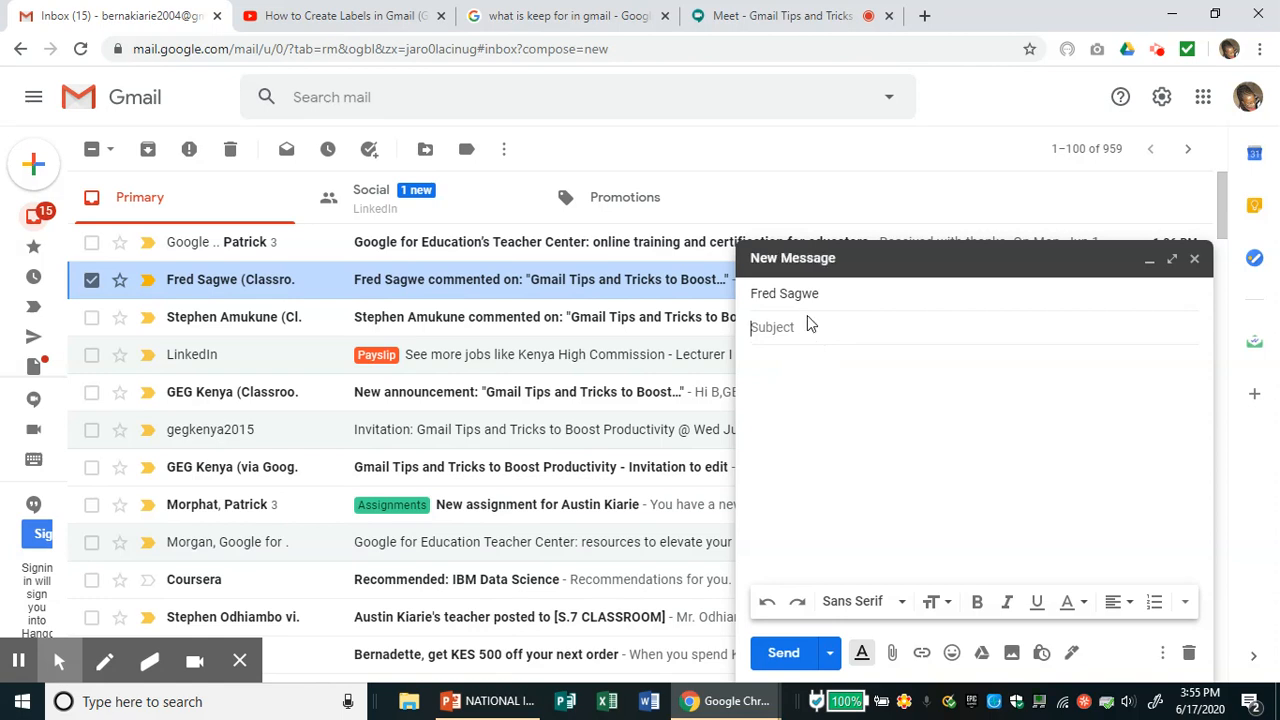
click(797, 330)
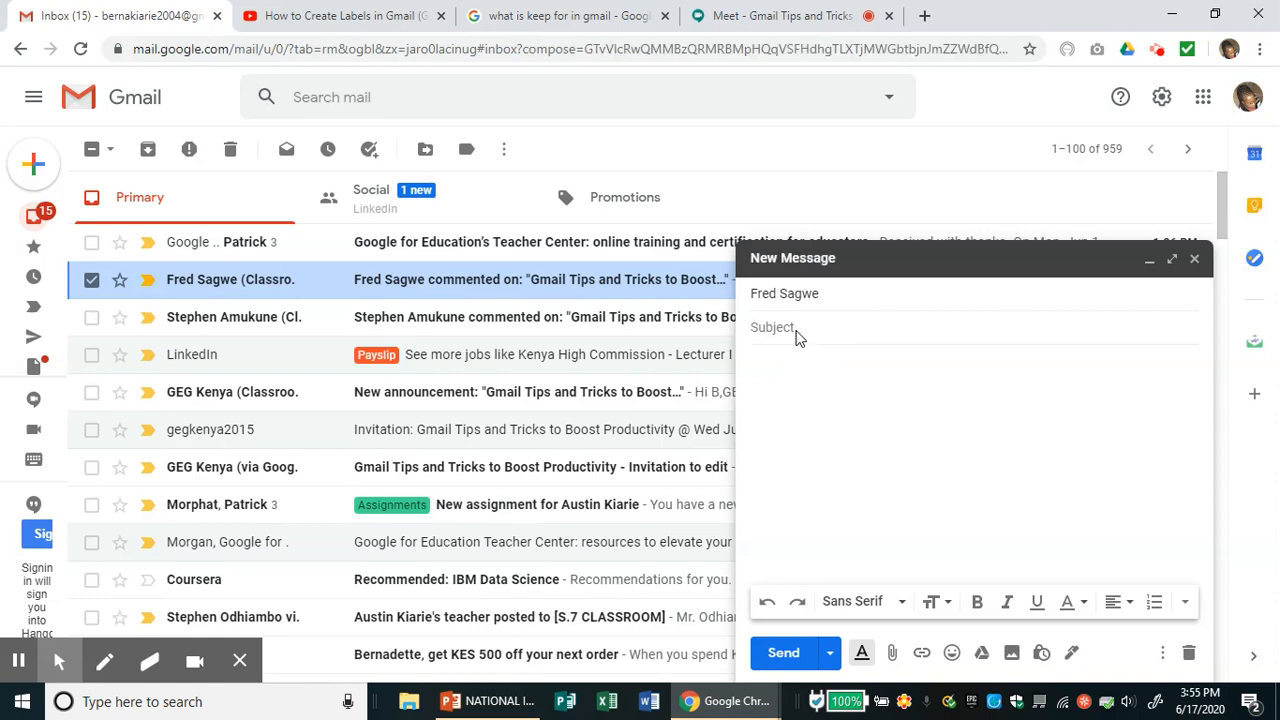
click(822, 293)
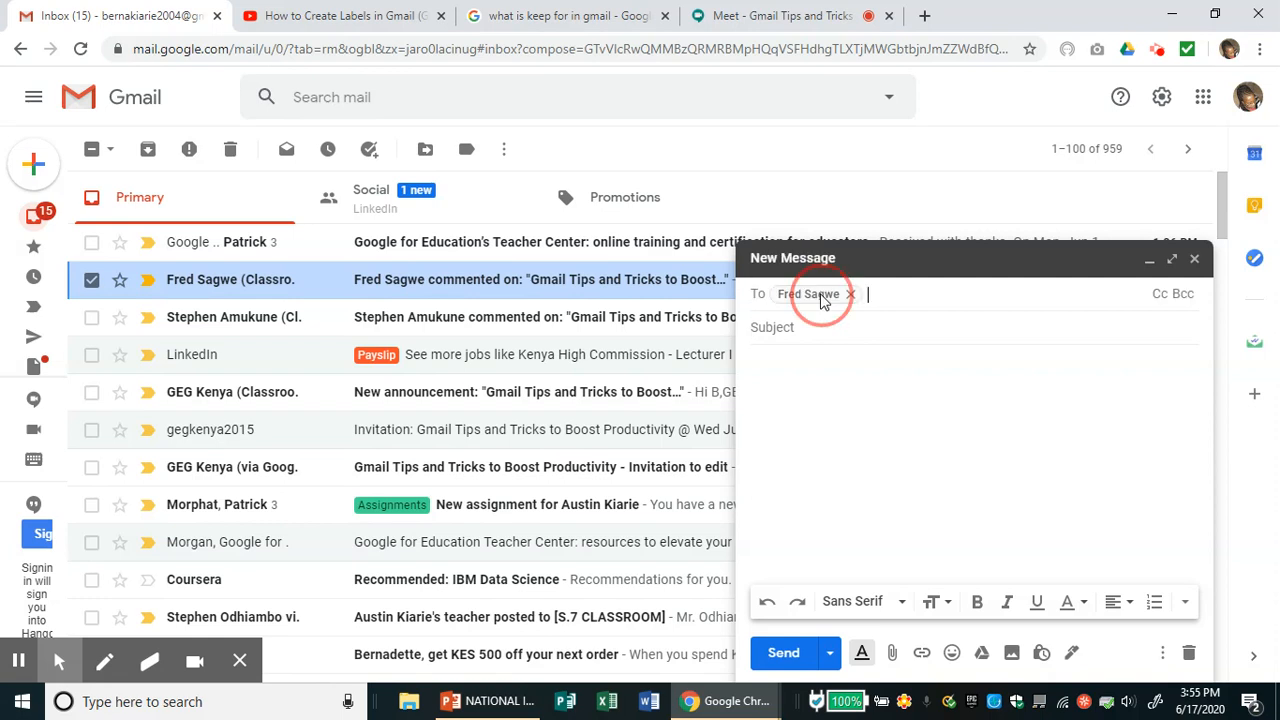
click(1174, 261)
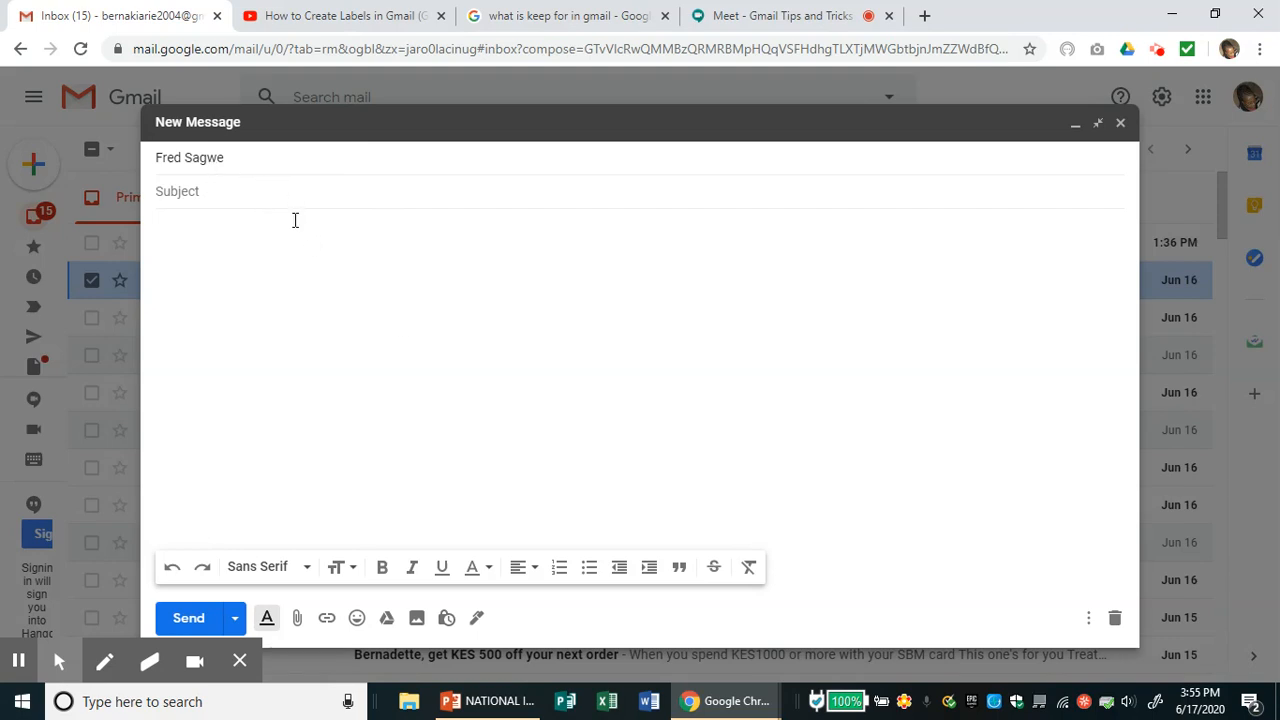
- Add a Cc field and enter the second recipient's Gmail address
click(226, 161)
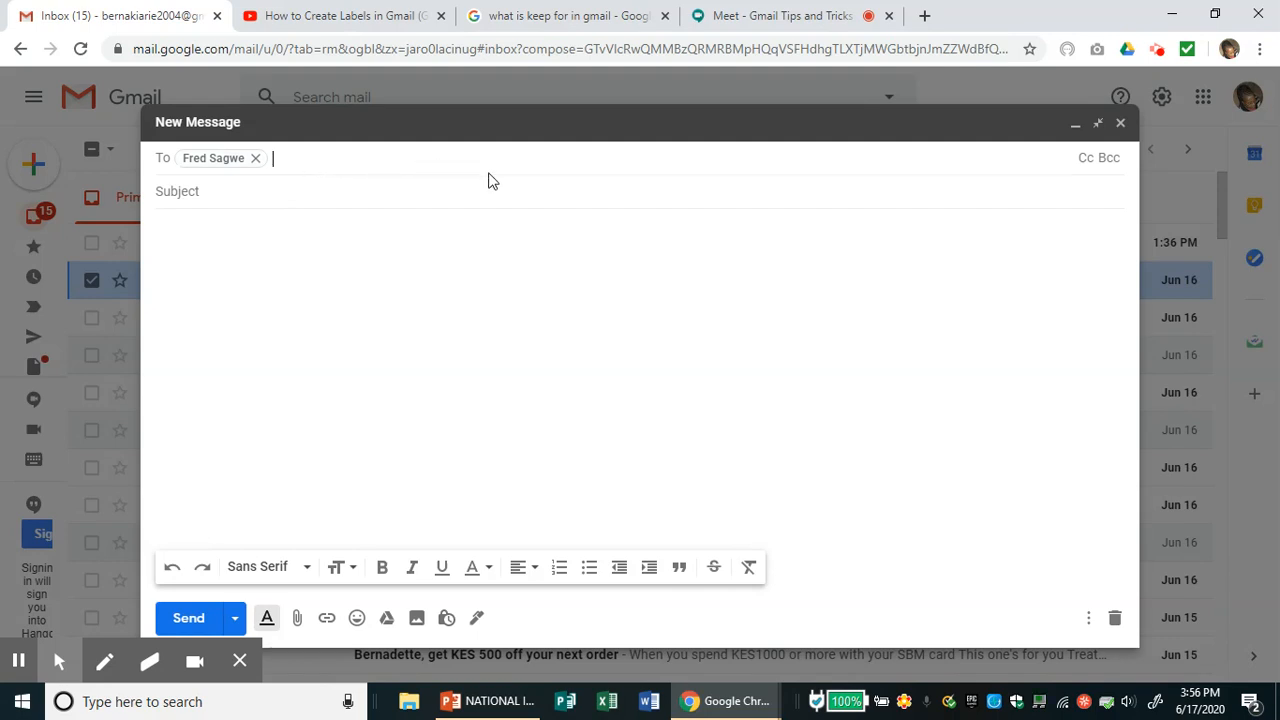
click(1087, 159)
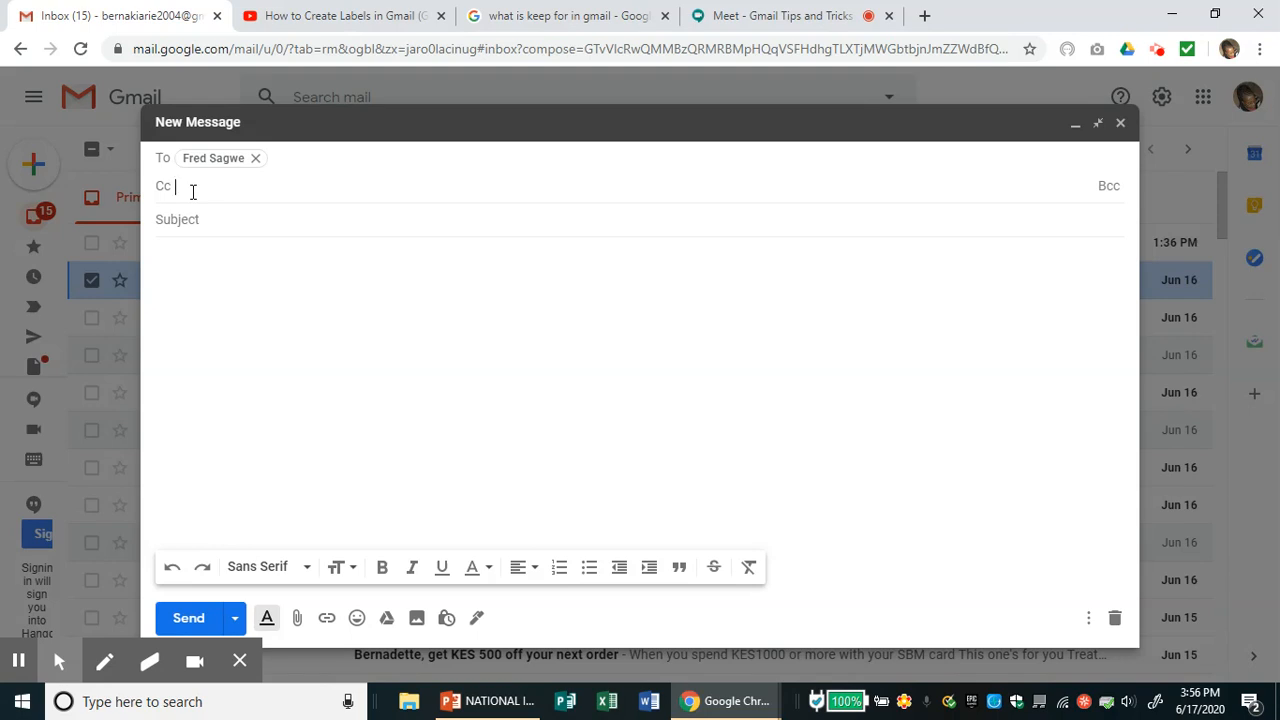
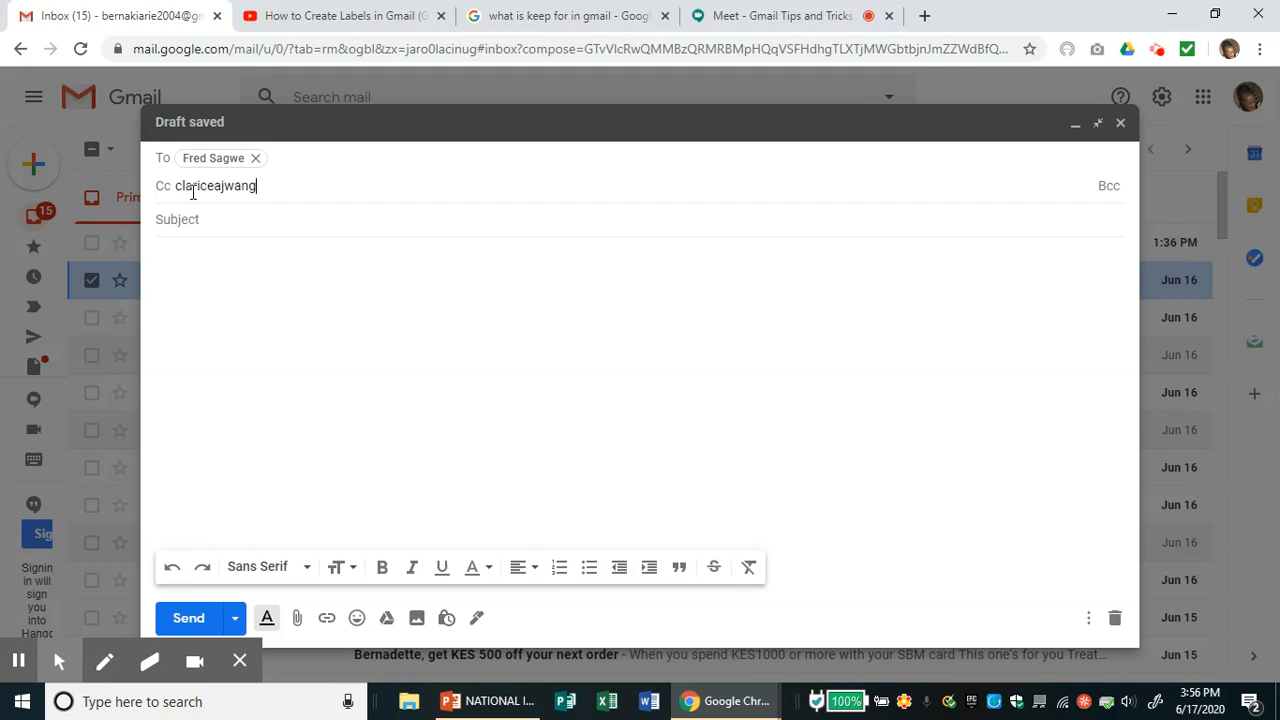
- Add the third recipient's Gmail address on the Bcc line, correcting the typing mistakes
click(1107, 192)
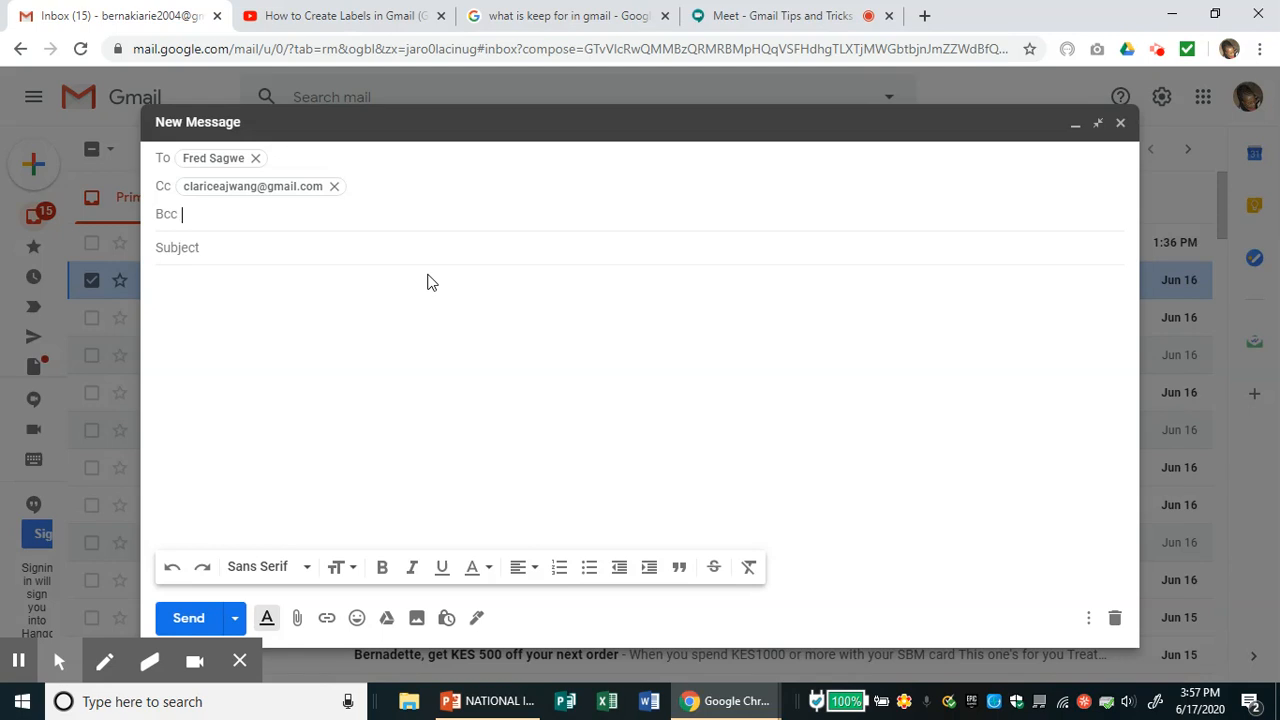
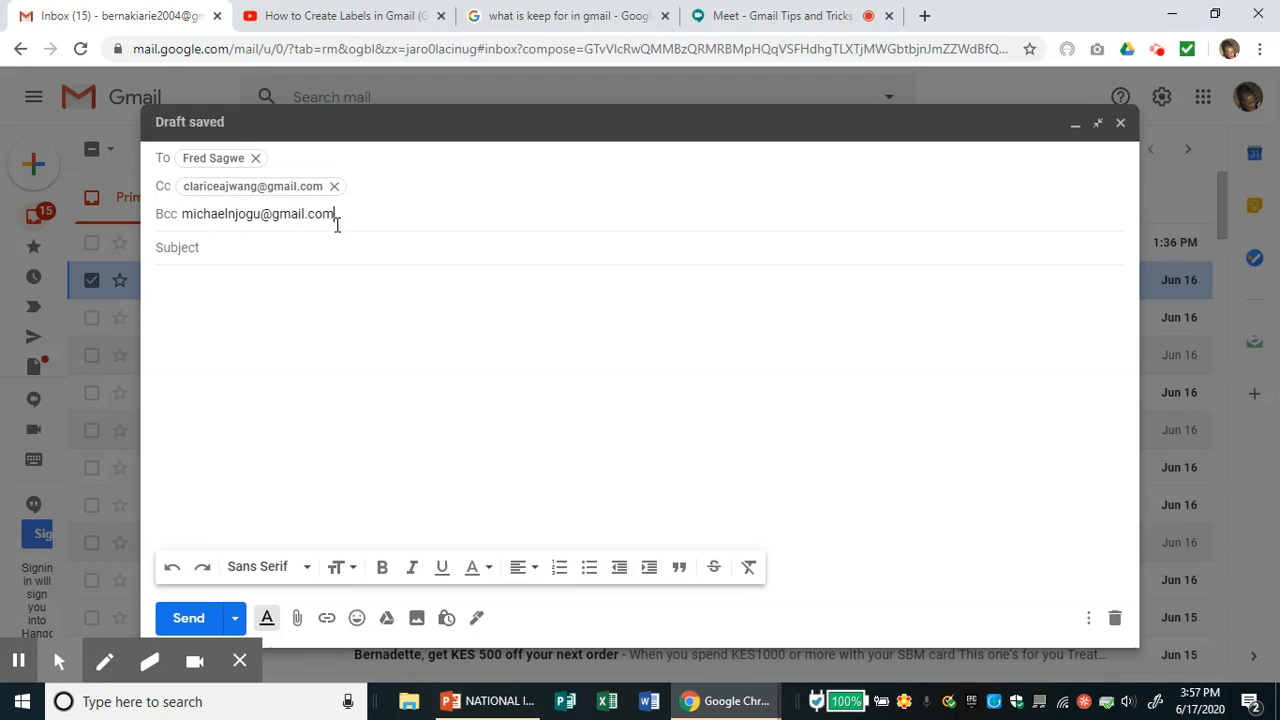
click(352, 192)
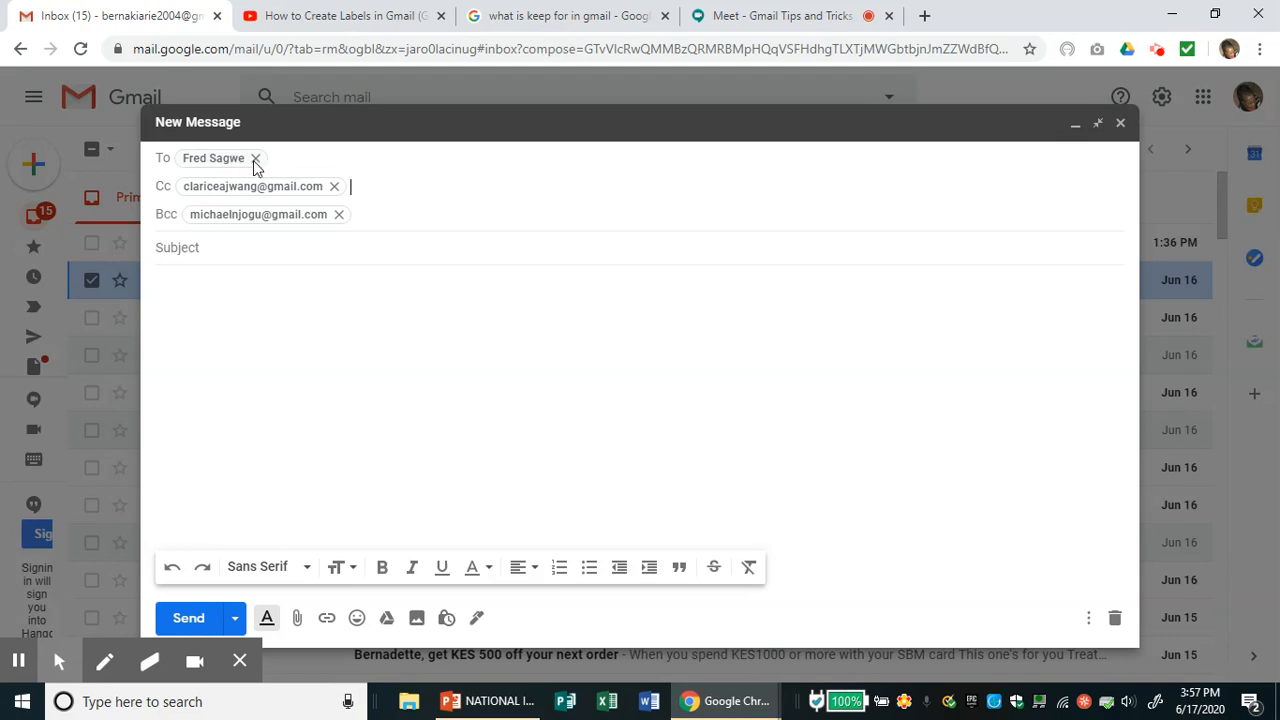
mouse_move(257, 168)
mouse_move(213, 187)
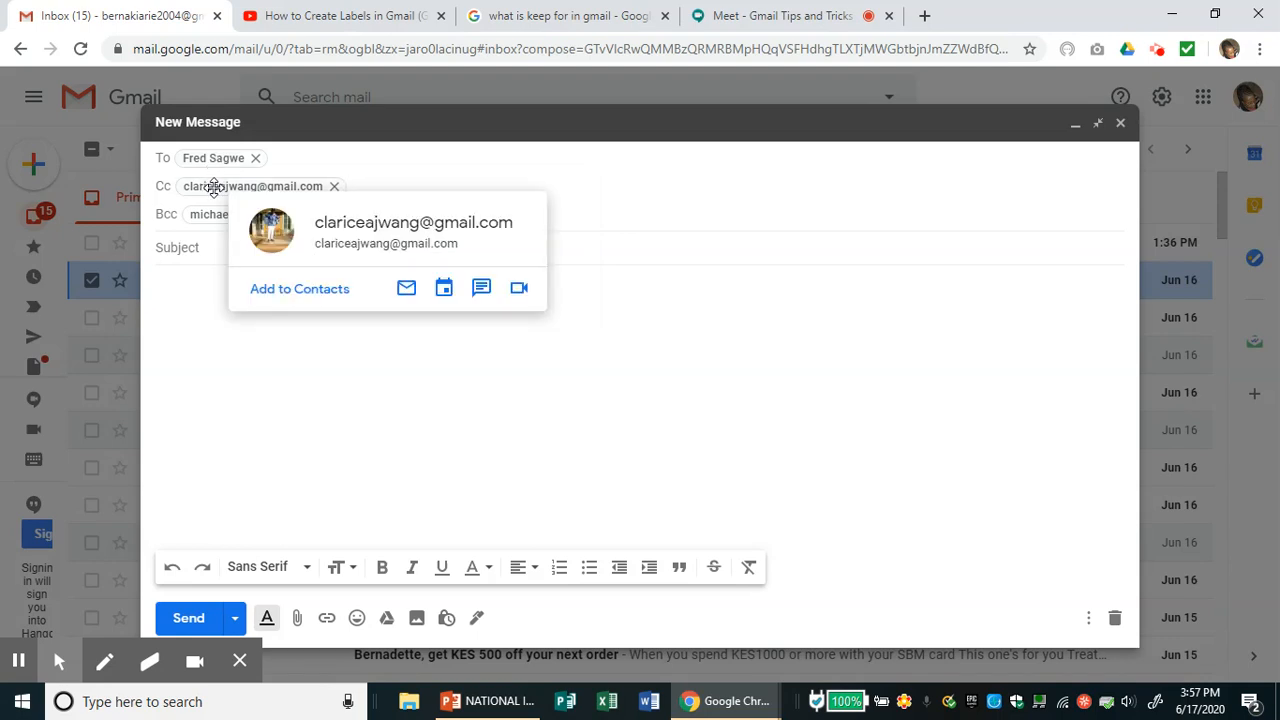
mouse_move(213, 214)
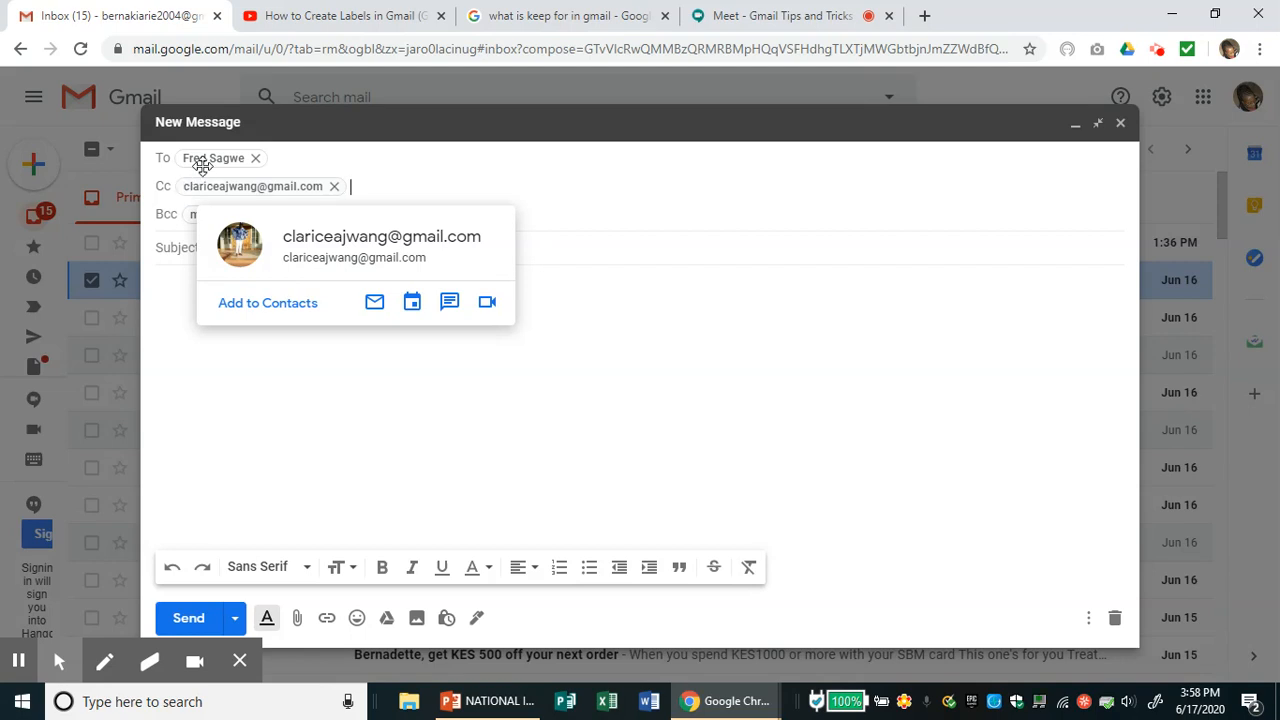
mouse_move(204, 160)
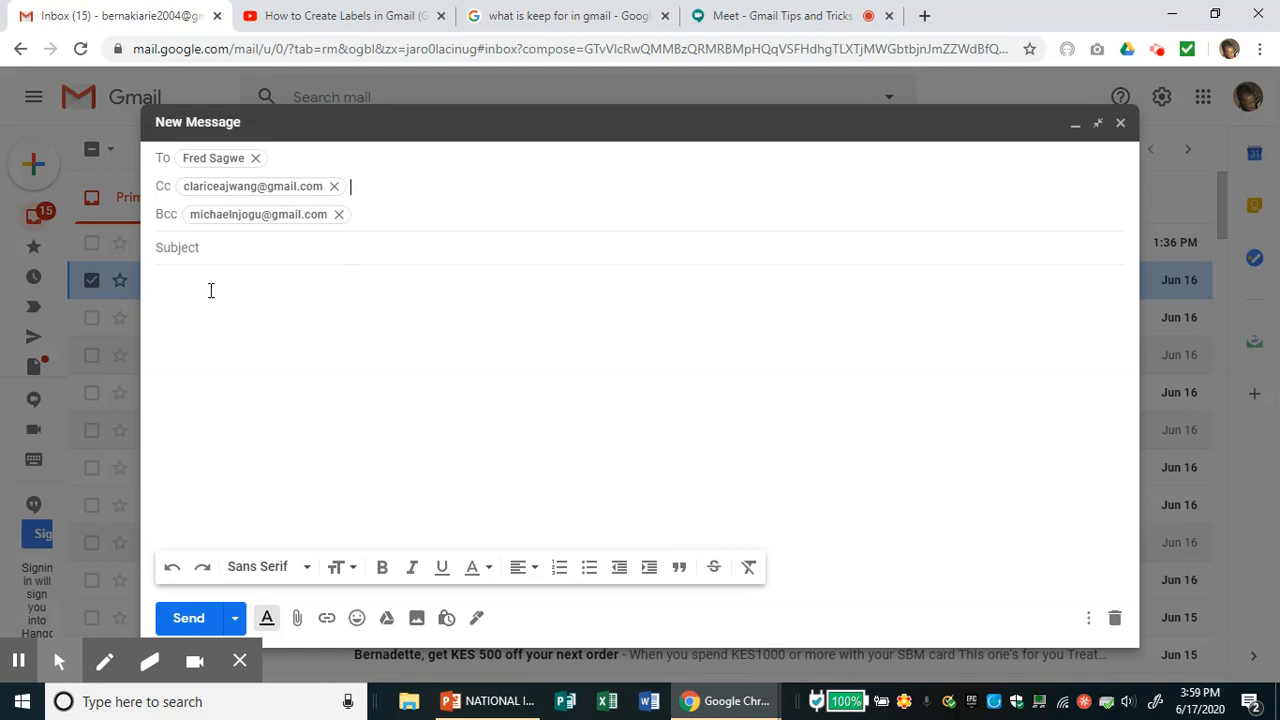
- Enter the subject 'Warning letter' and begin a 'Dear' greeting in the body
click(180, 248)
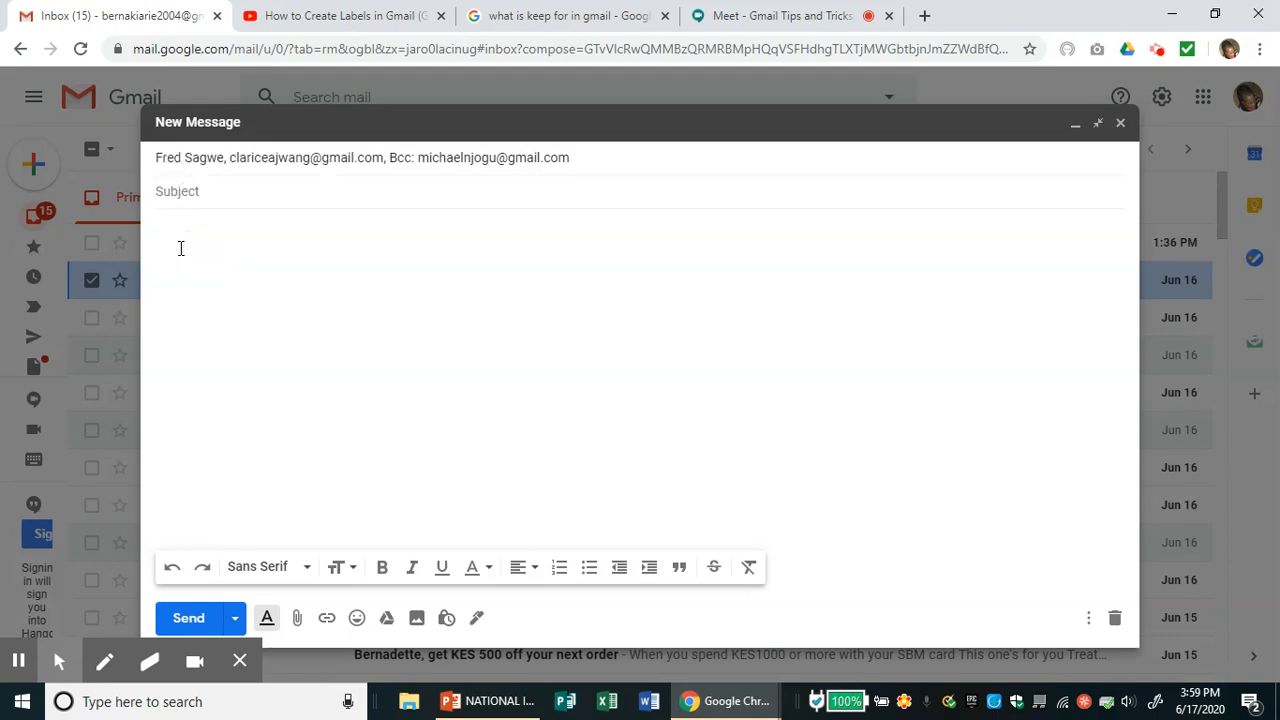
text(Warning letter)
click(253, 241)
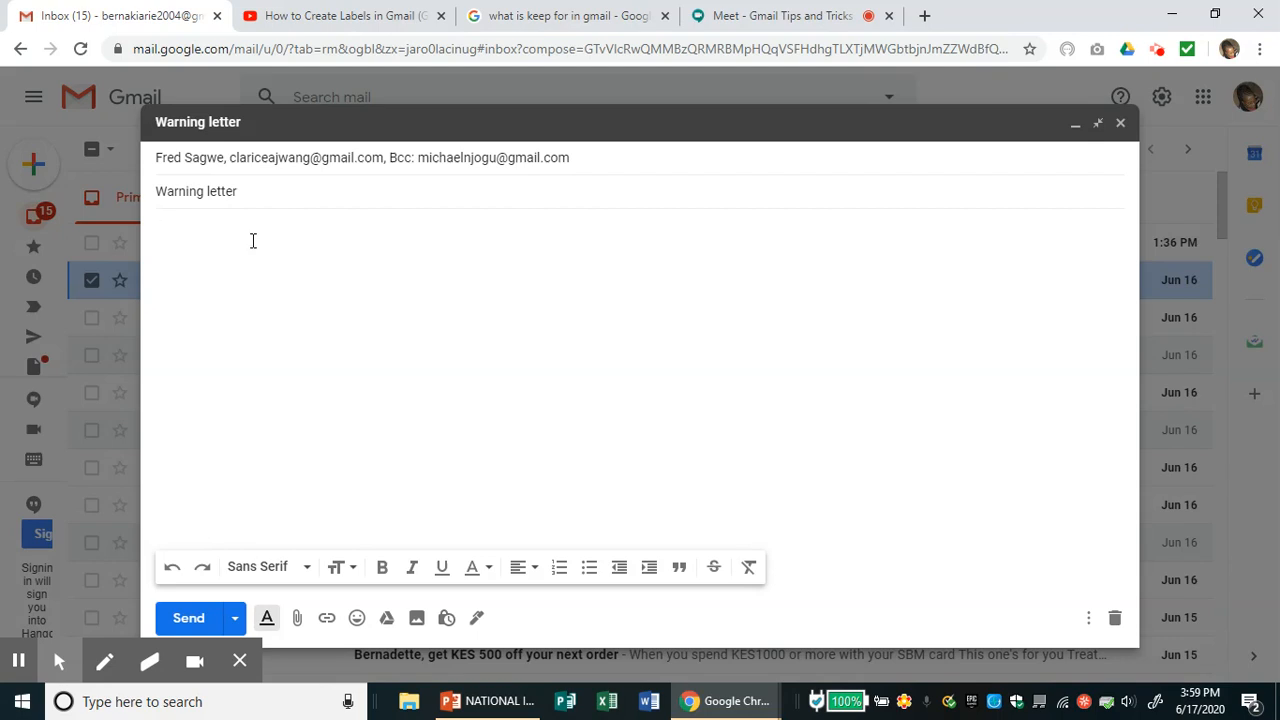
text(DEa)
key(BackSpace)
key(BackSpace)
text(ear)
text( S)
text(ir)
- Complete the greeting with the suggested name and add the line 'Thank you for your email'
key(BackSpace)
key(BackSpace)
key(BackSpace)
key(Tab)
key(Return)
text(Thank you for your)
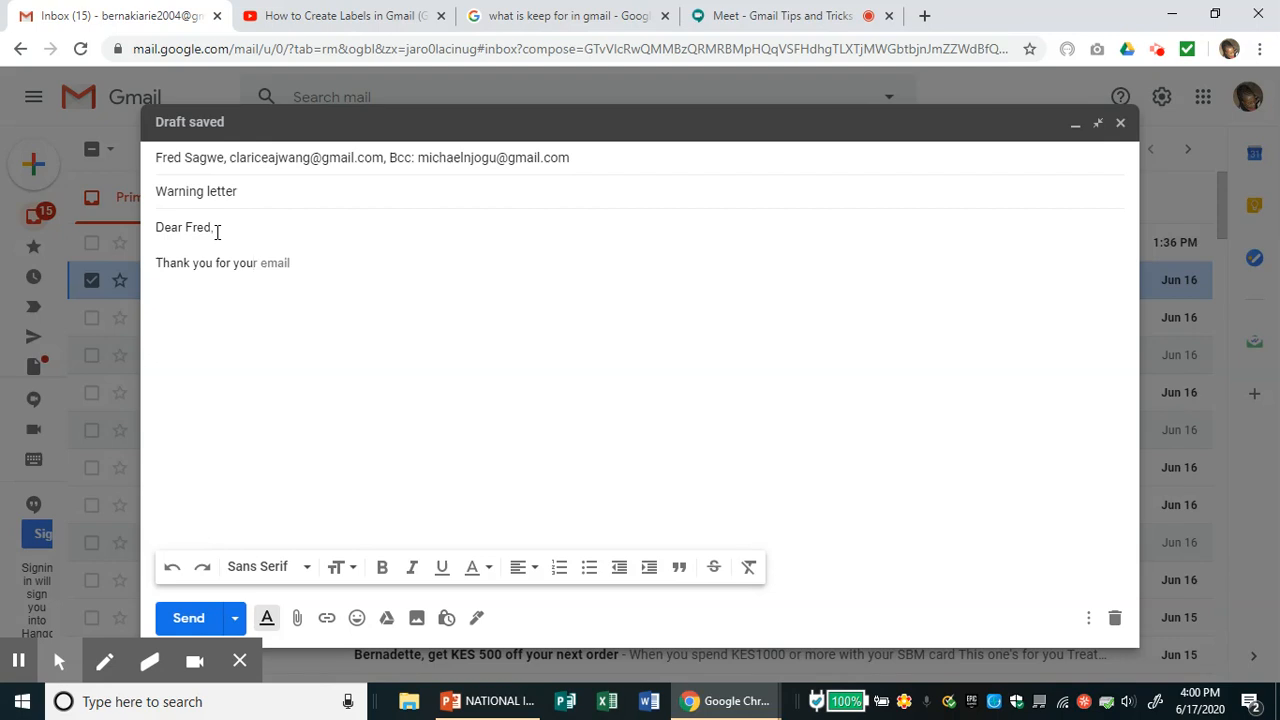
key(Tab)
key(Return)
key(Return)
- Insert the saved signature with the Level 2 Certified Educator badge below the message
click(478, 620)
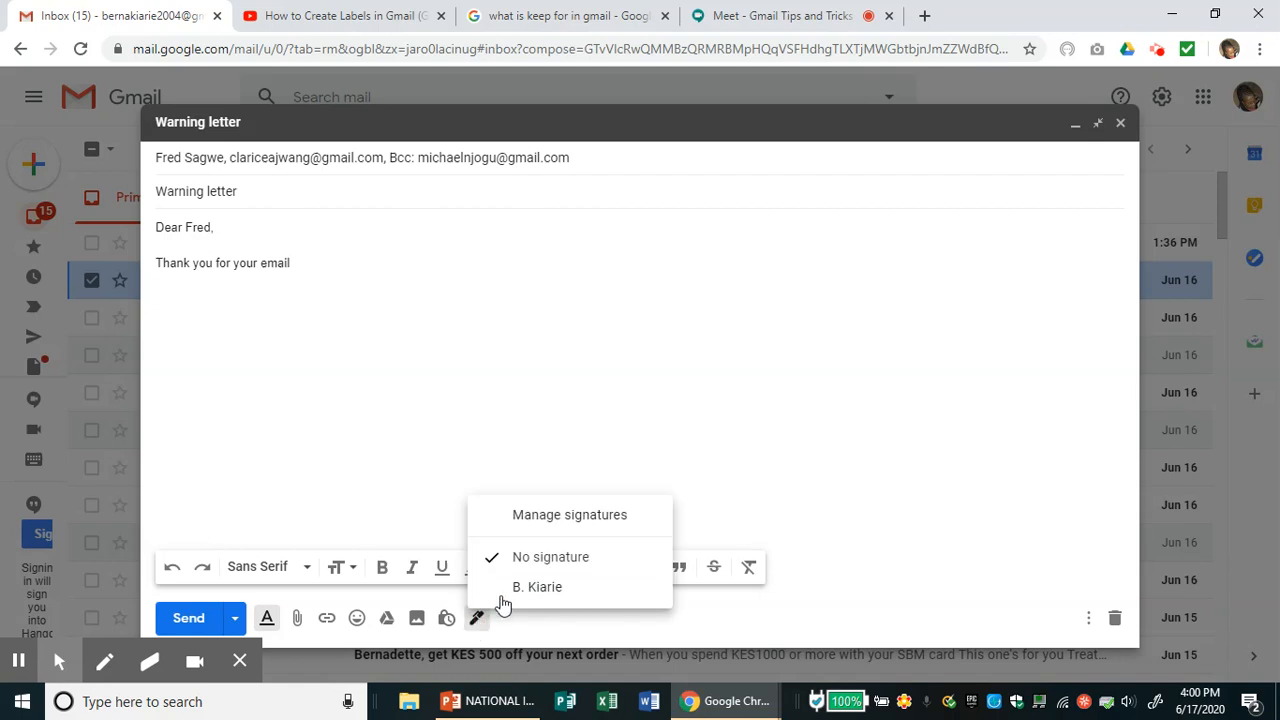
click(496, 588)
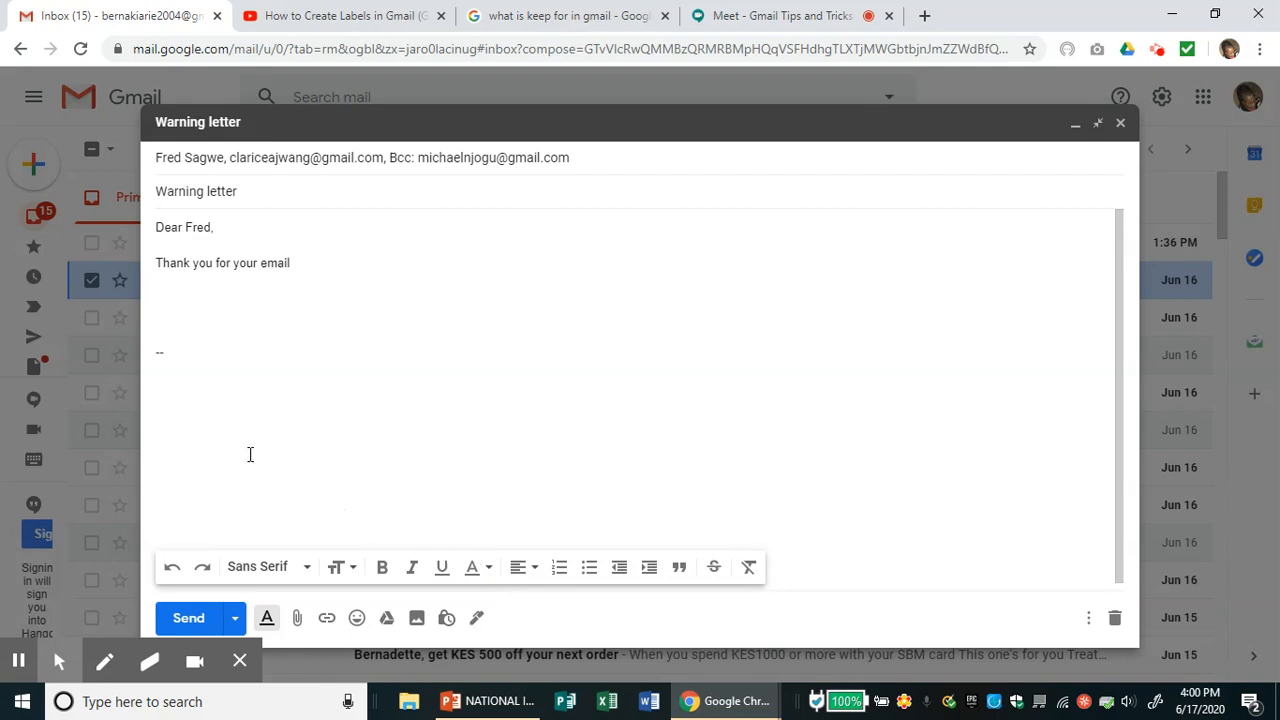
click(478, 618)
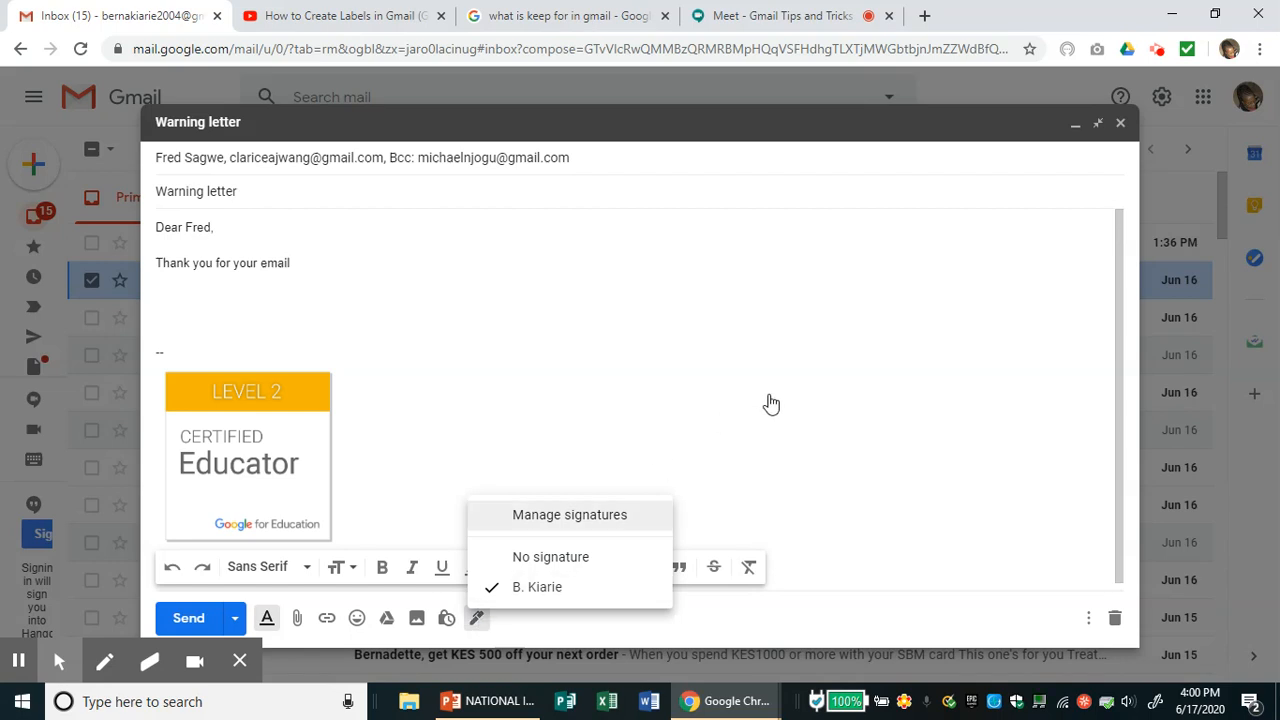
click(774, 450)
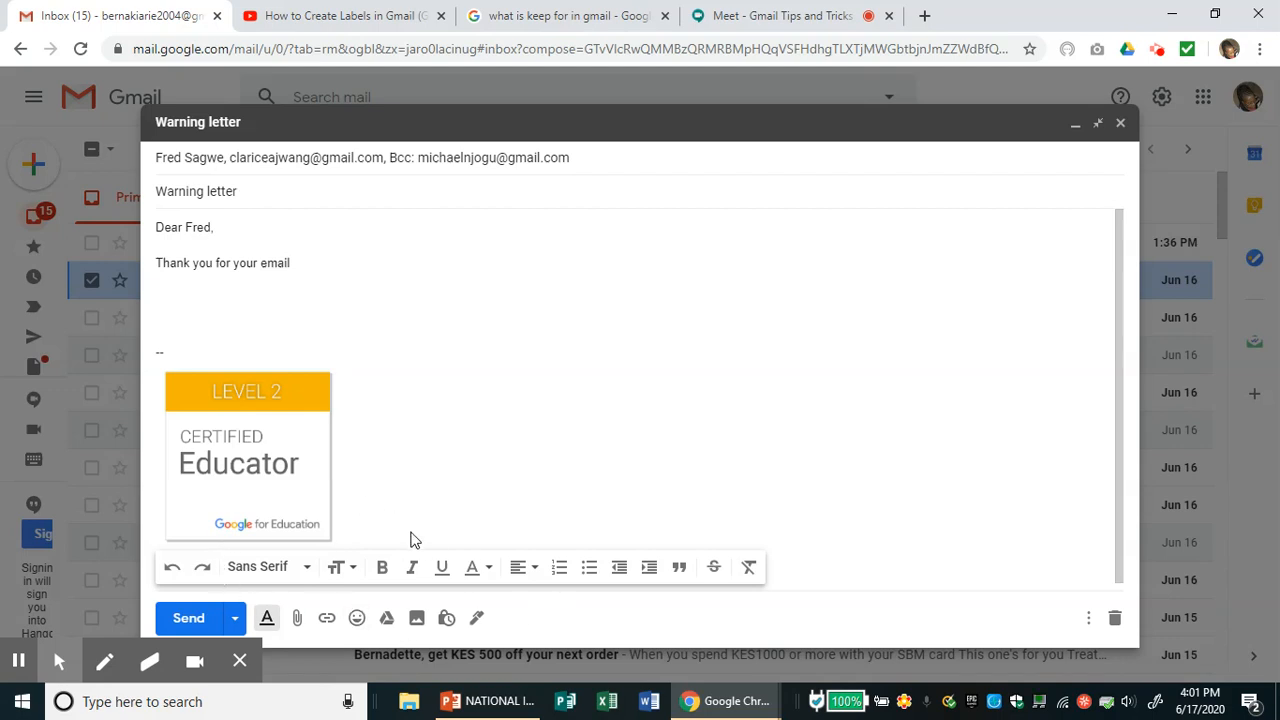
- Switch the font to Comic Sans MS and type 'please' under the first line
click(305, 570)
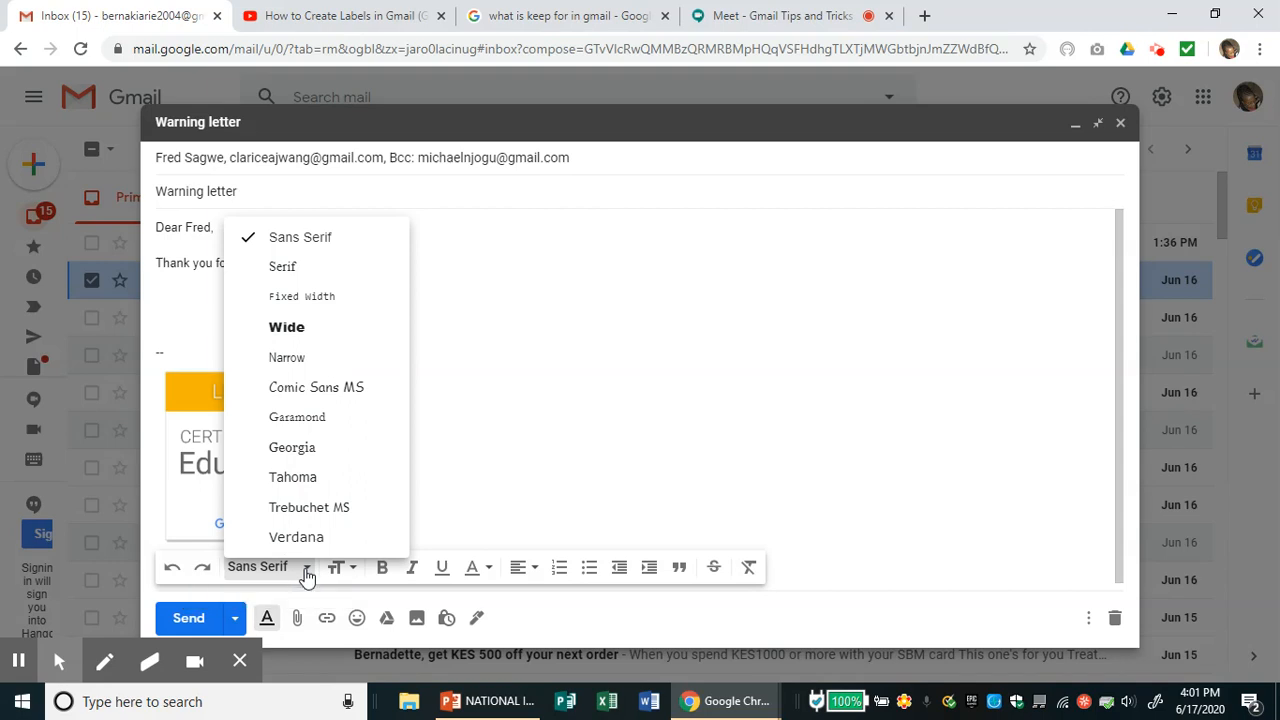
click(350, 389)
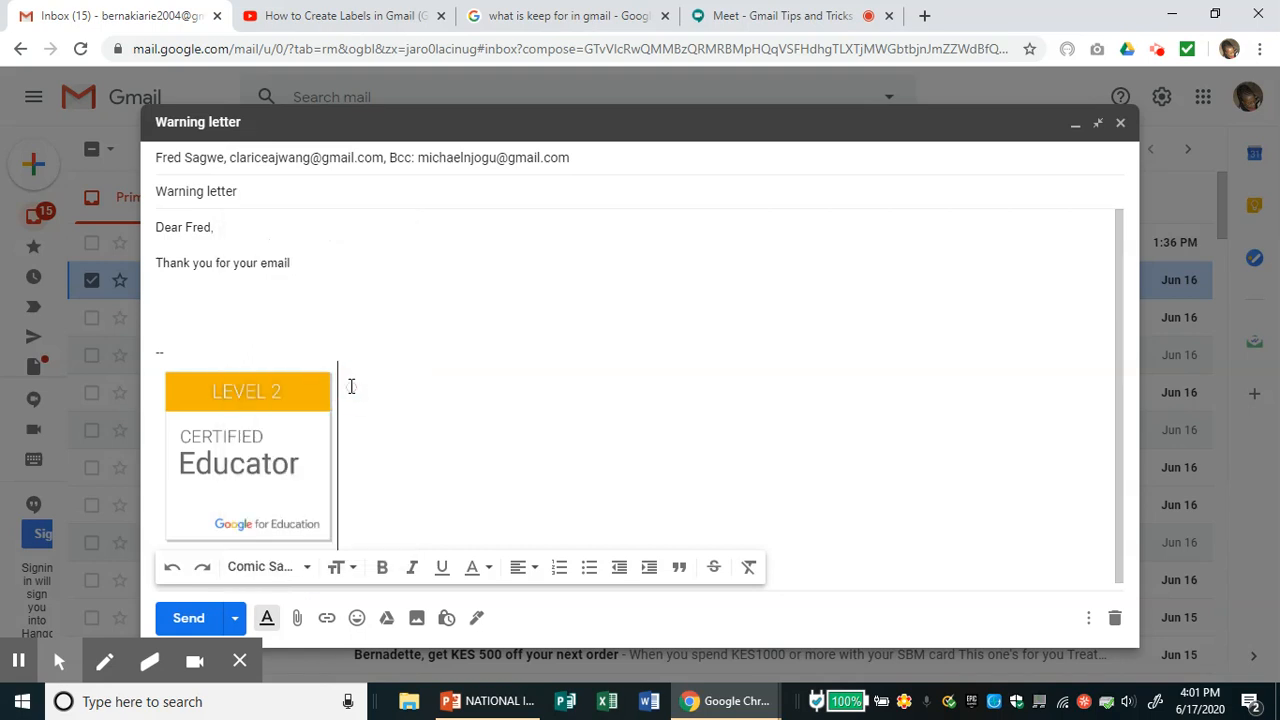
click(175, 292)
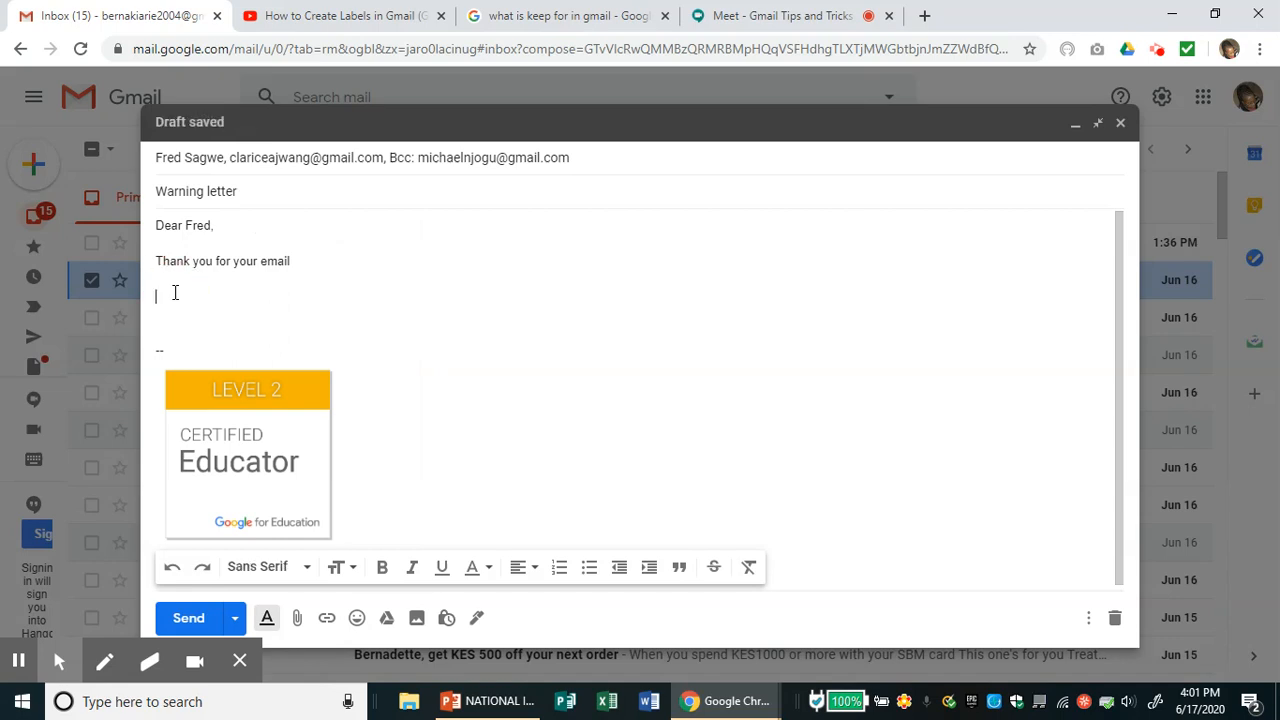
text(please)
- Change the message font to Serif and hide the formatting toolbar
click(306, 560)
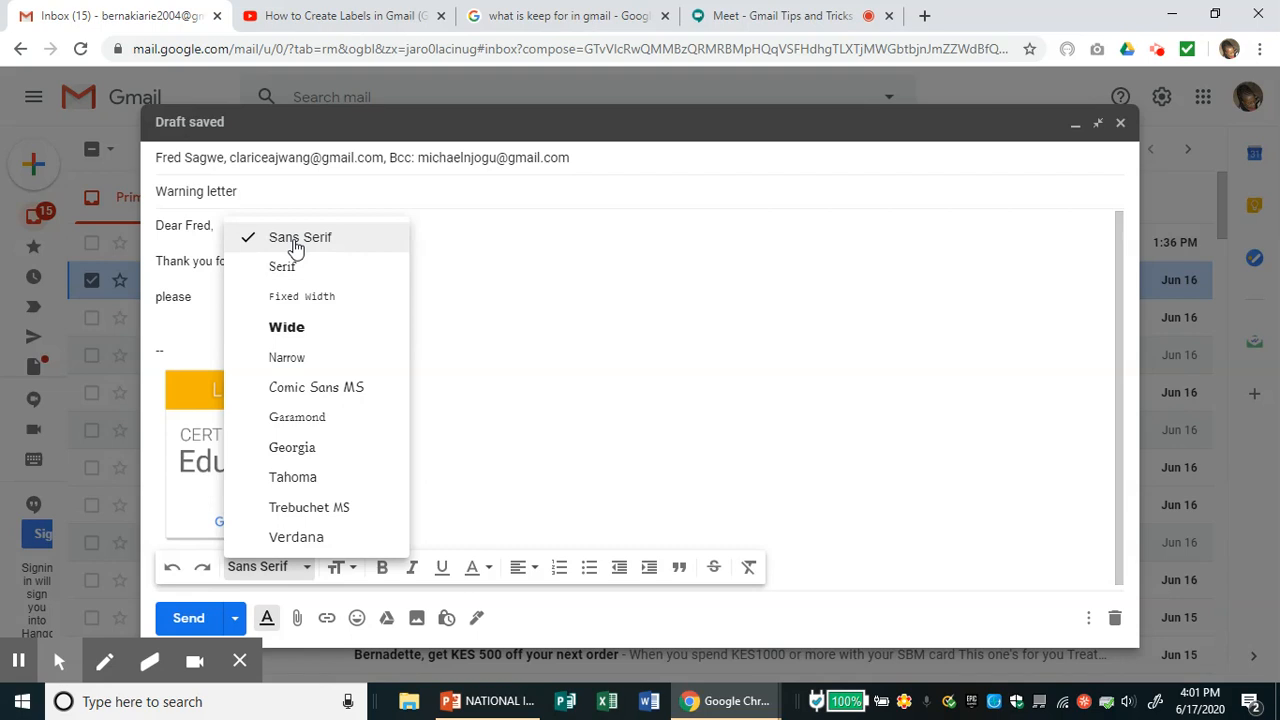
click(477, 303)
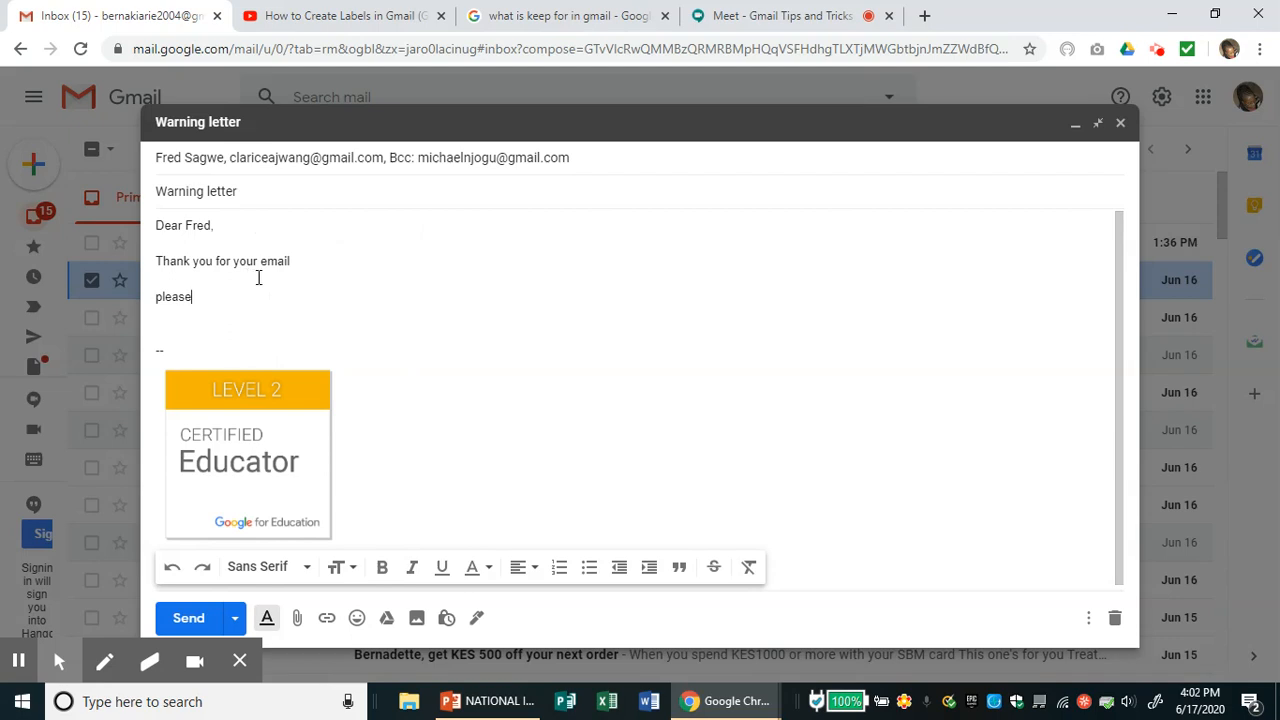
click(307, 568)
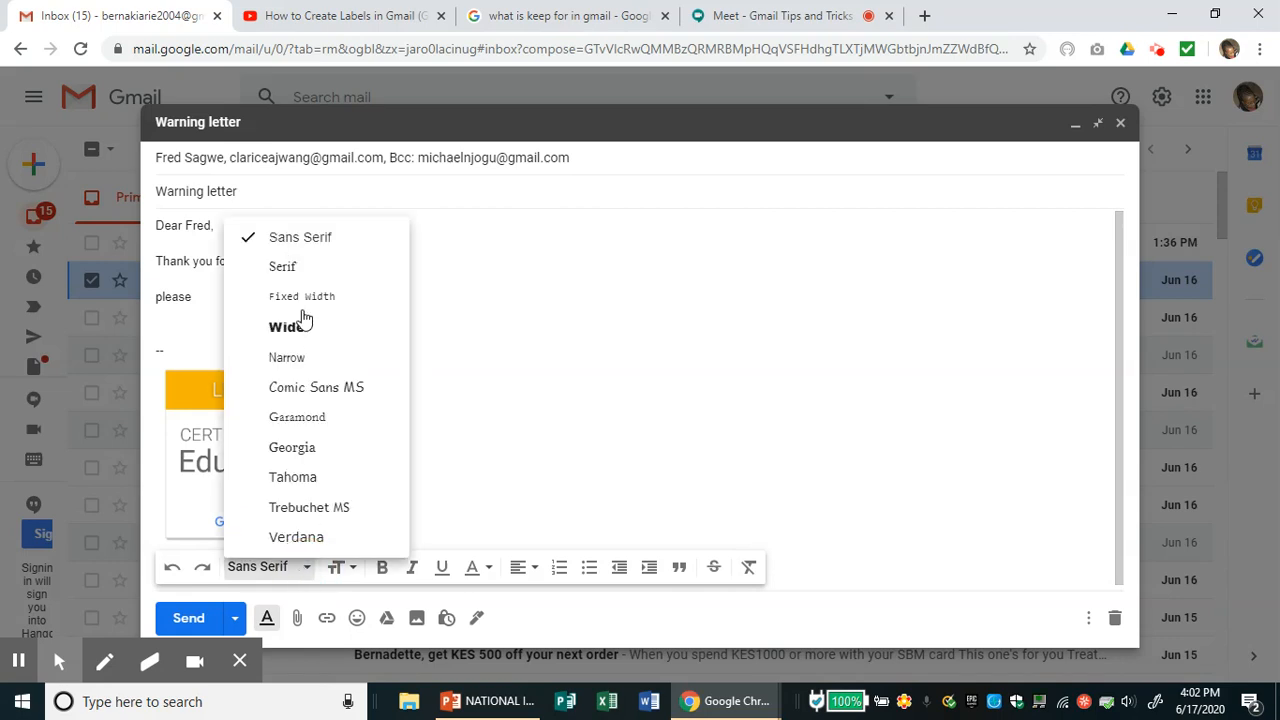
click(287, 267)
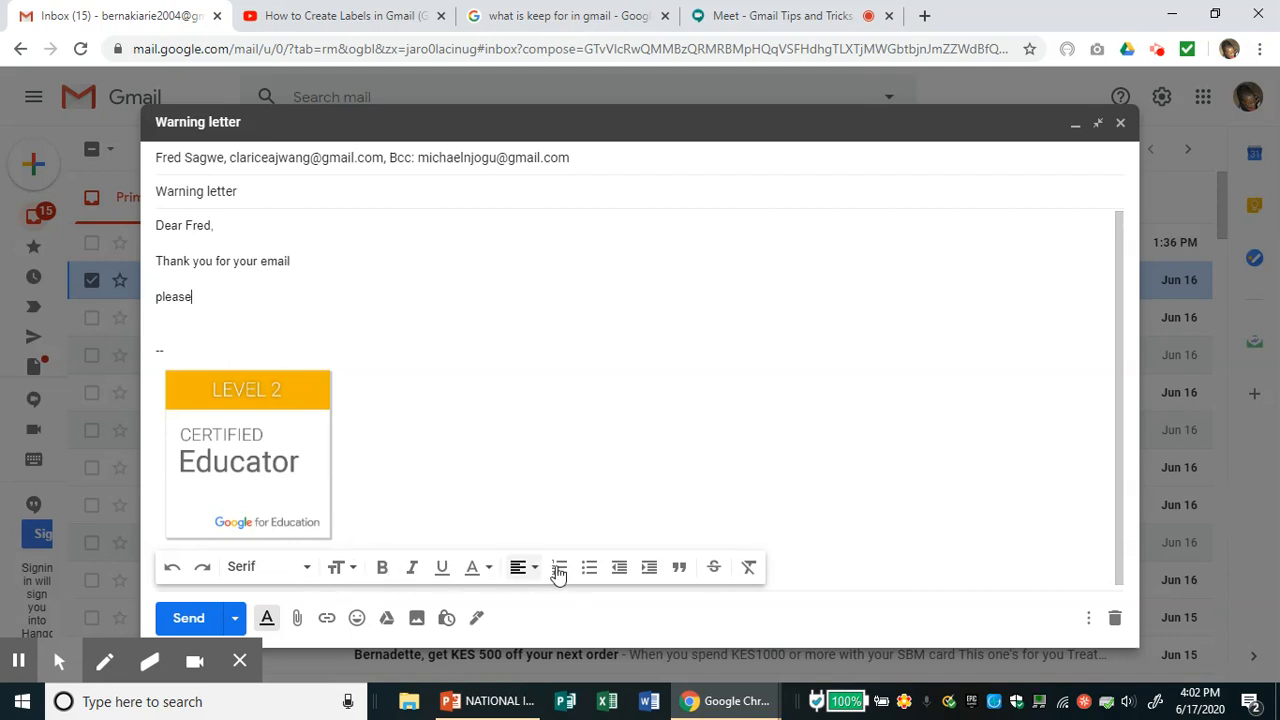
click(268, 622)
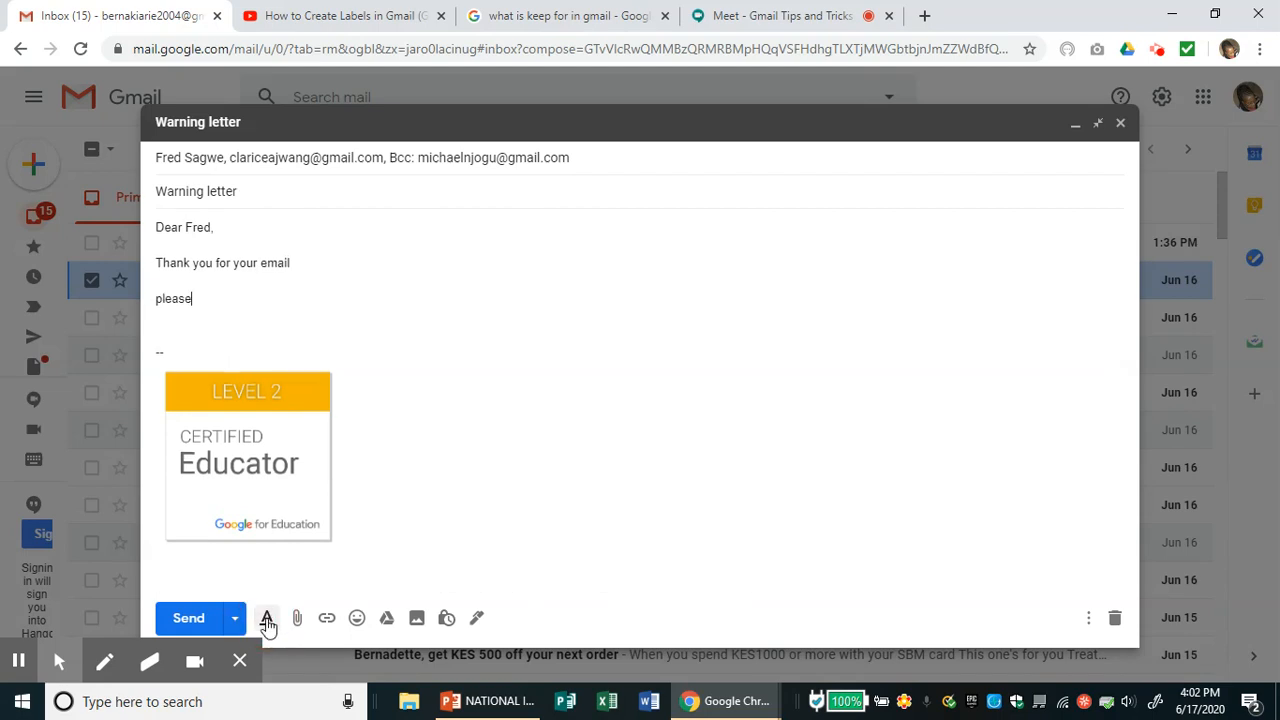
click(357, 619)
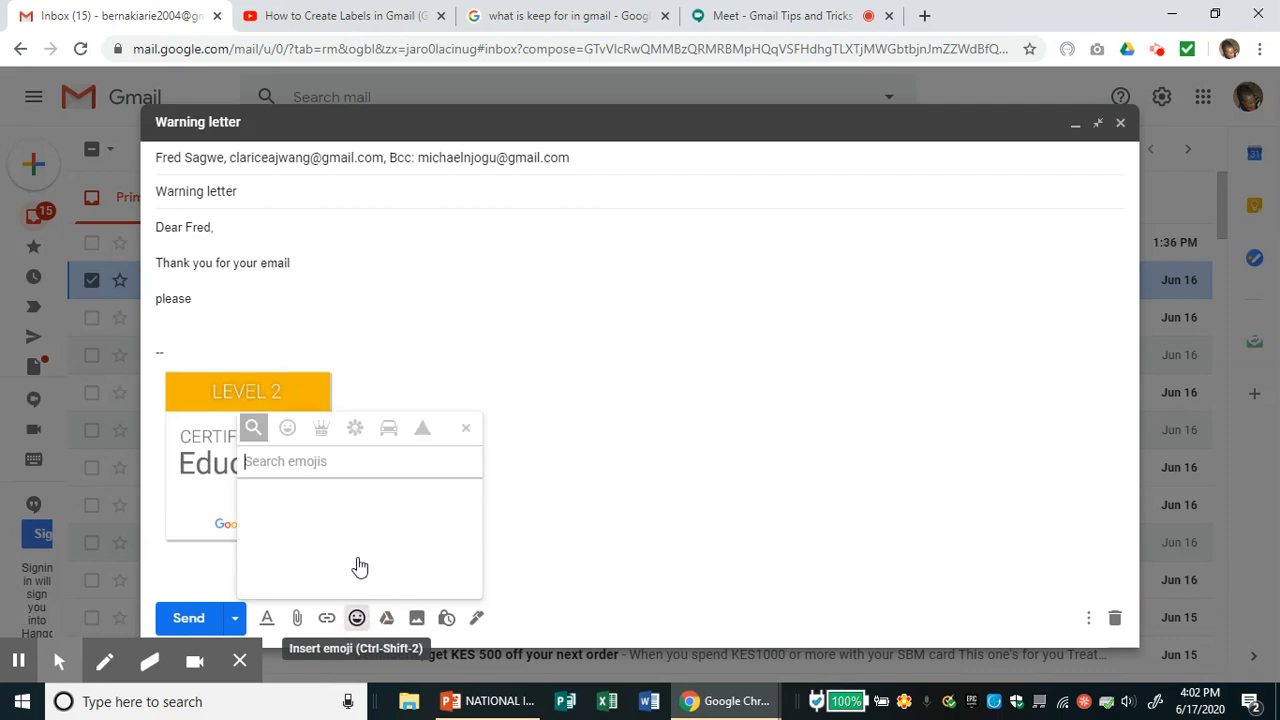
- Insert two thinking-face emojis right after 'please'
click(350, 512)
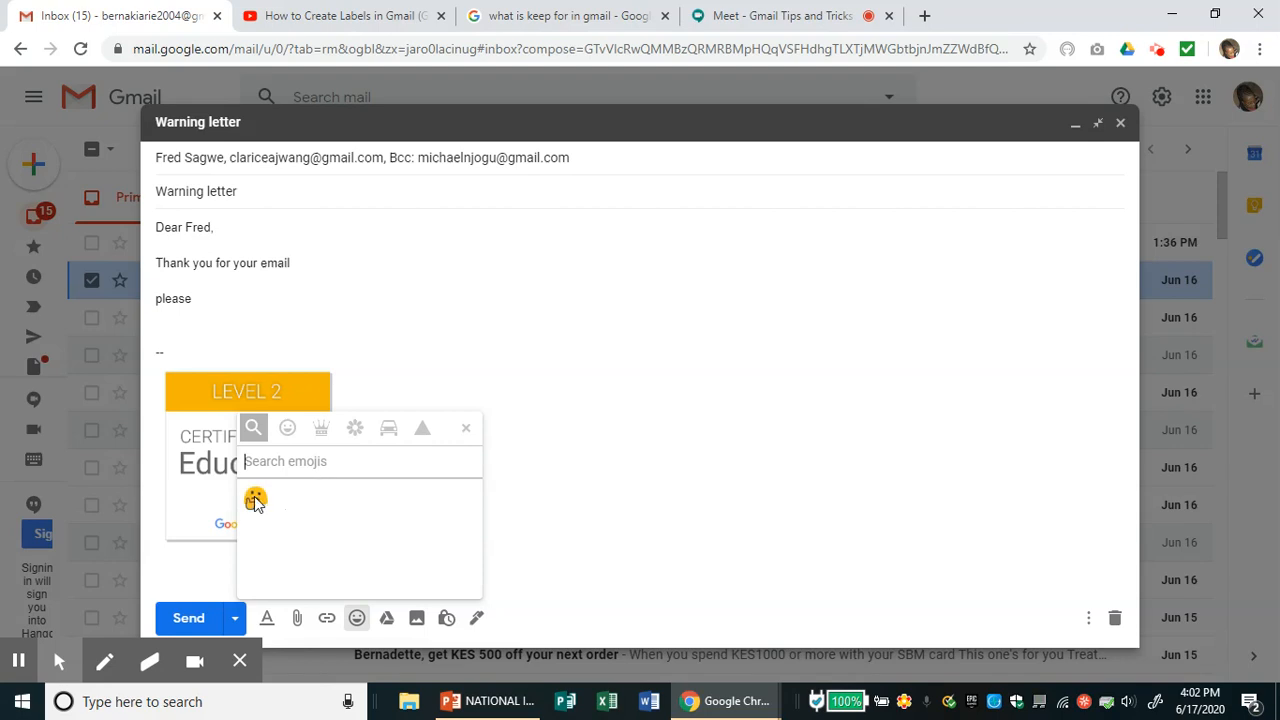
click(255, 499)
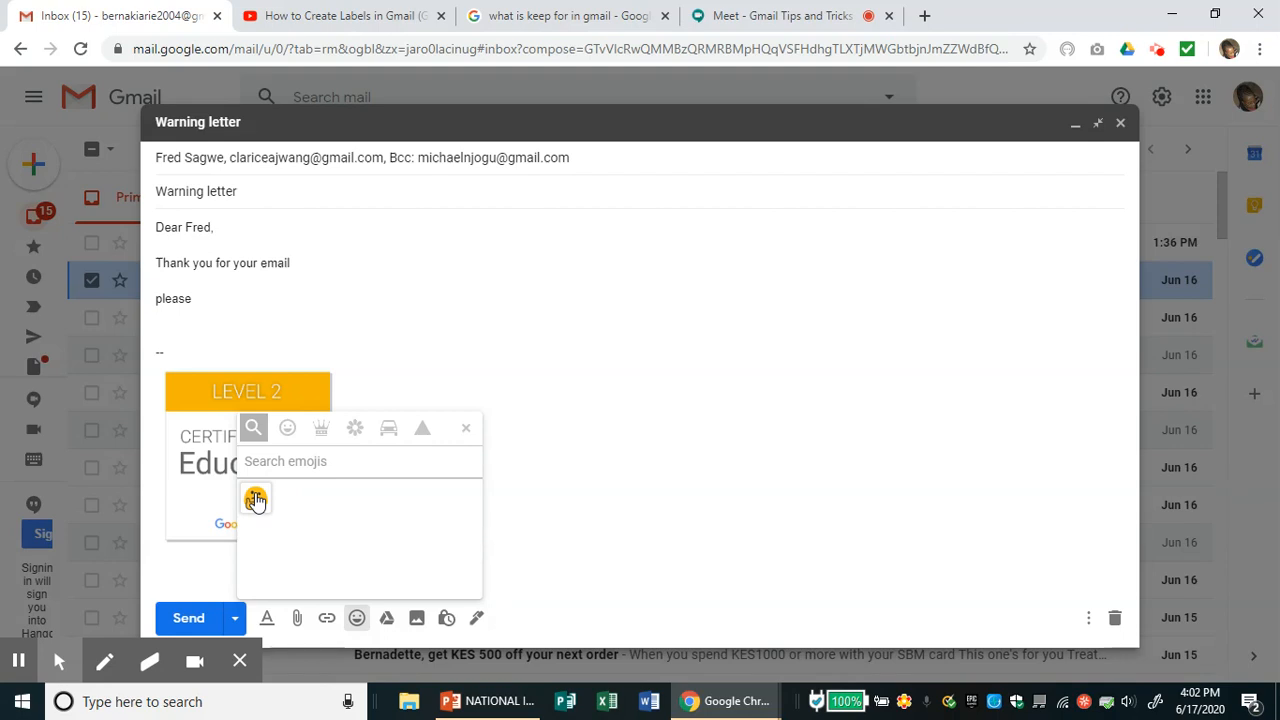
click(256, 500)
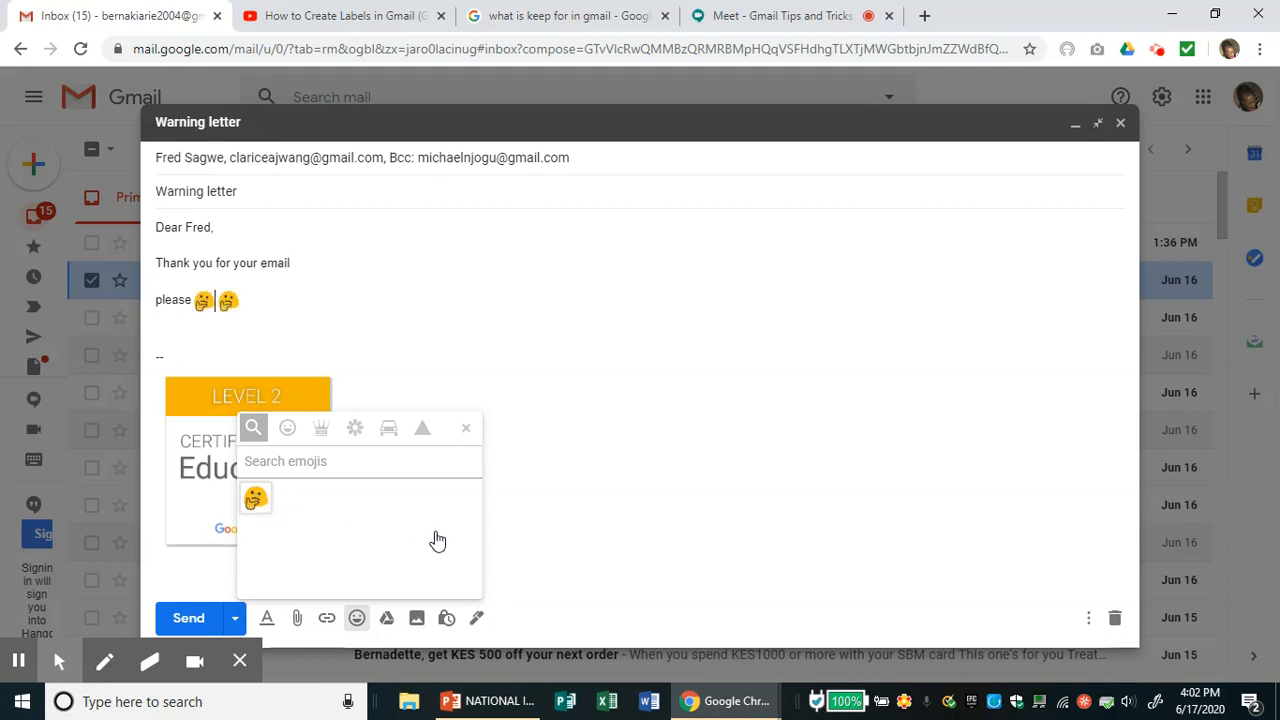
click(385, 620)
- Insert the fifth June 13, 2020 newspaper photo into the body, then open confidential mode
click(386, 620)
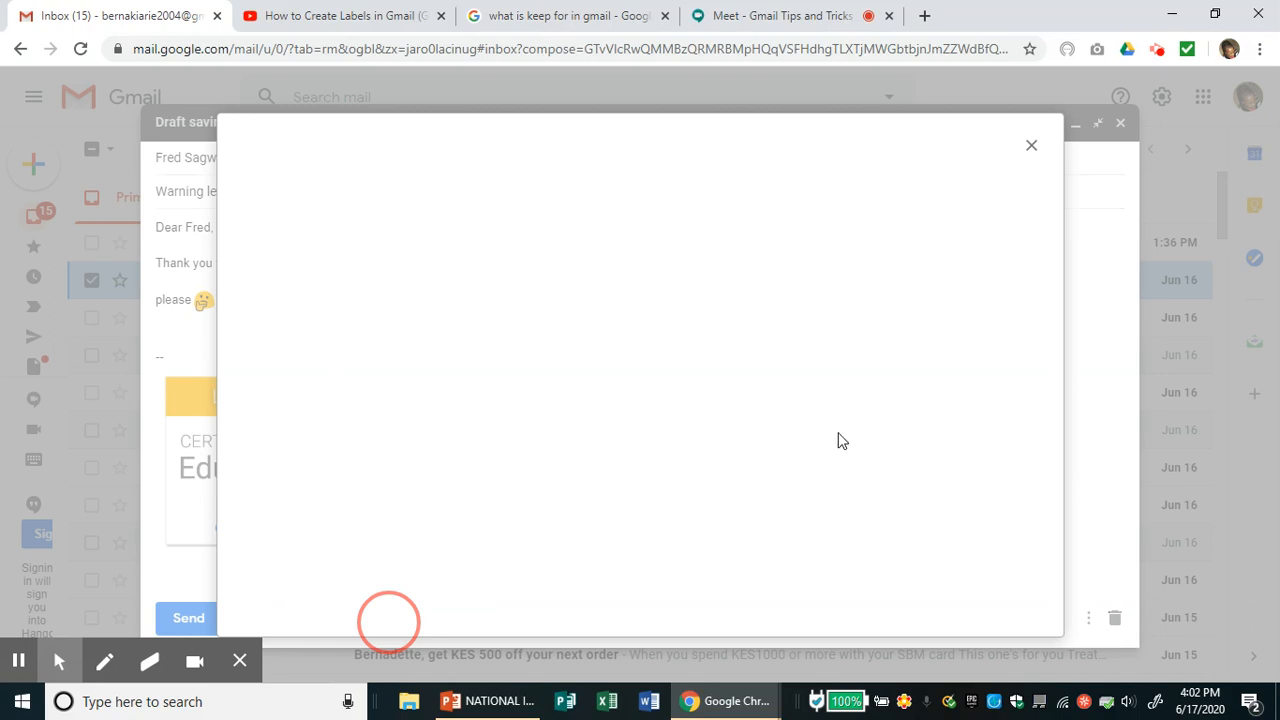
click(1032, 148)
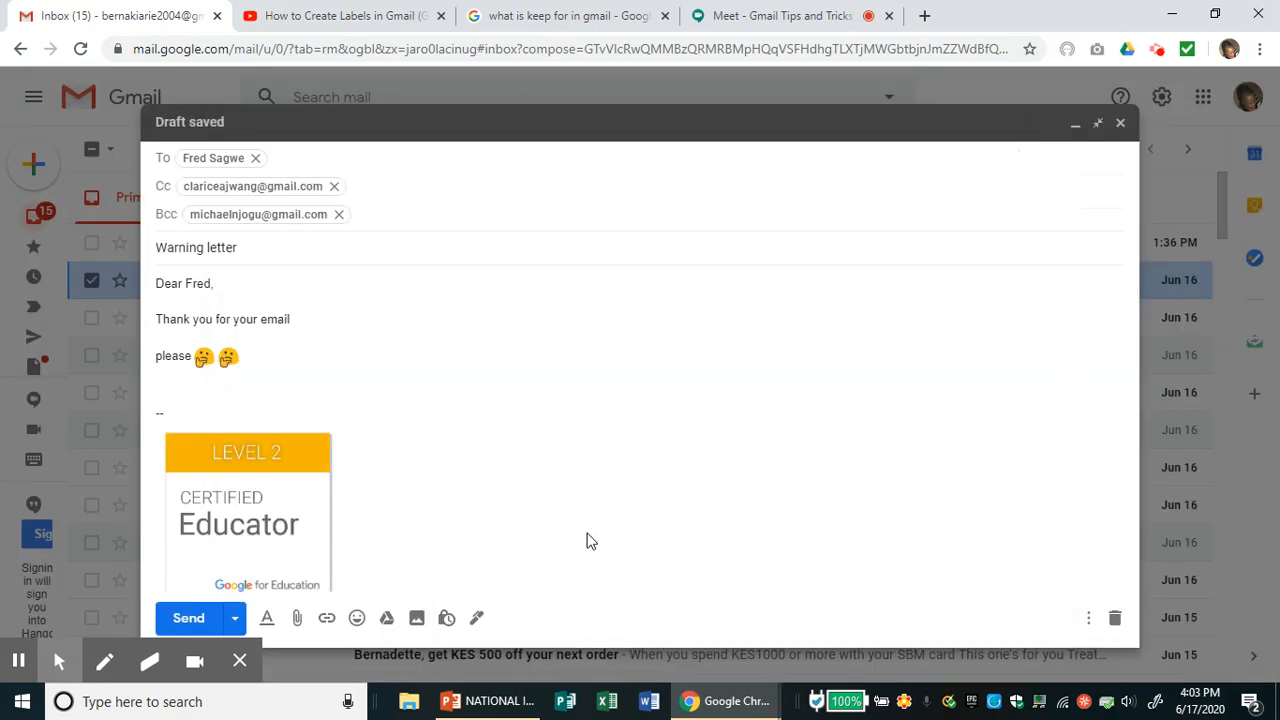
click(417, 618)
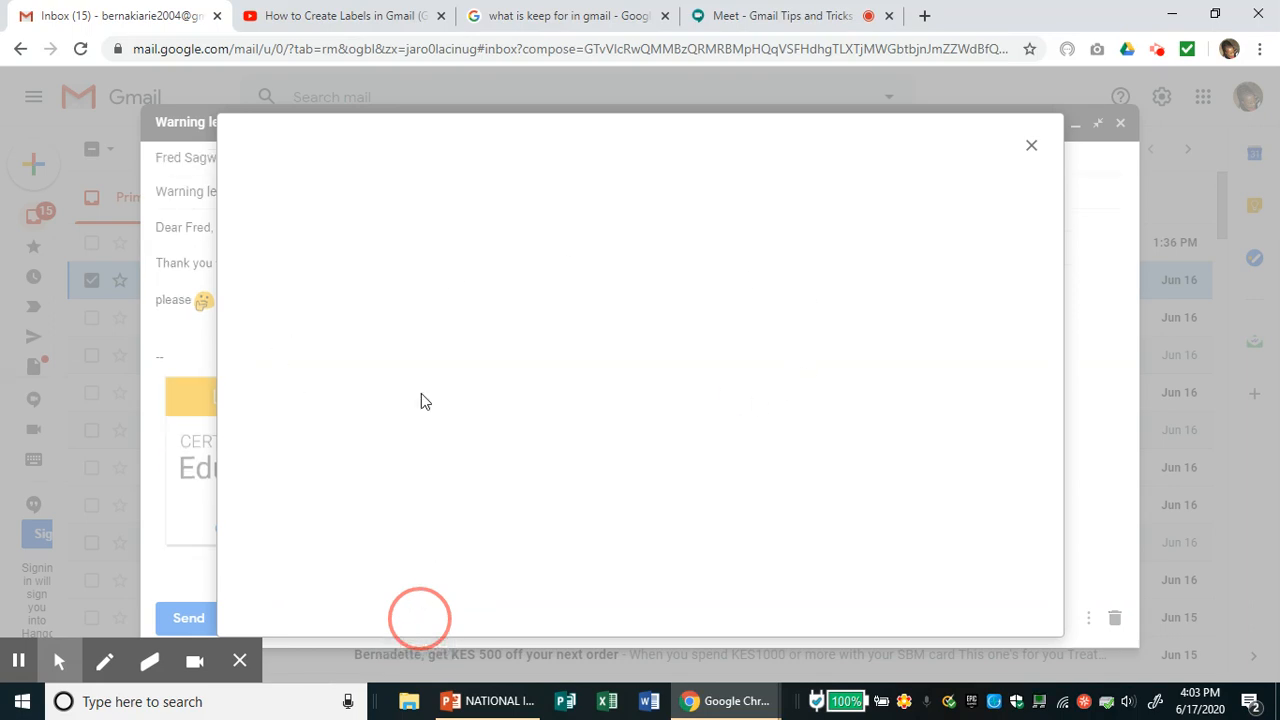
click(502, 388)
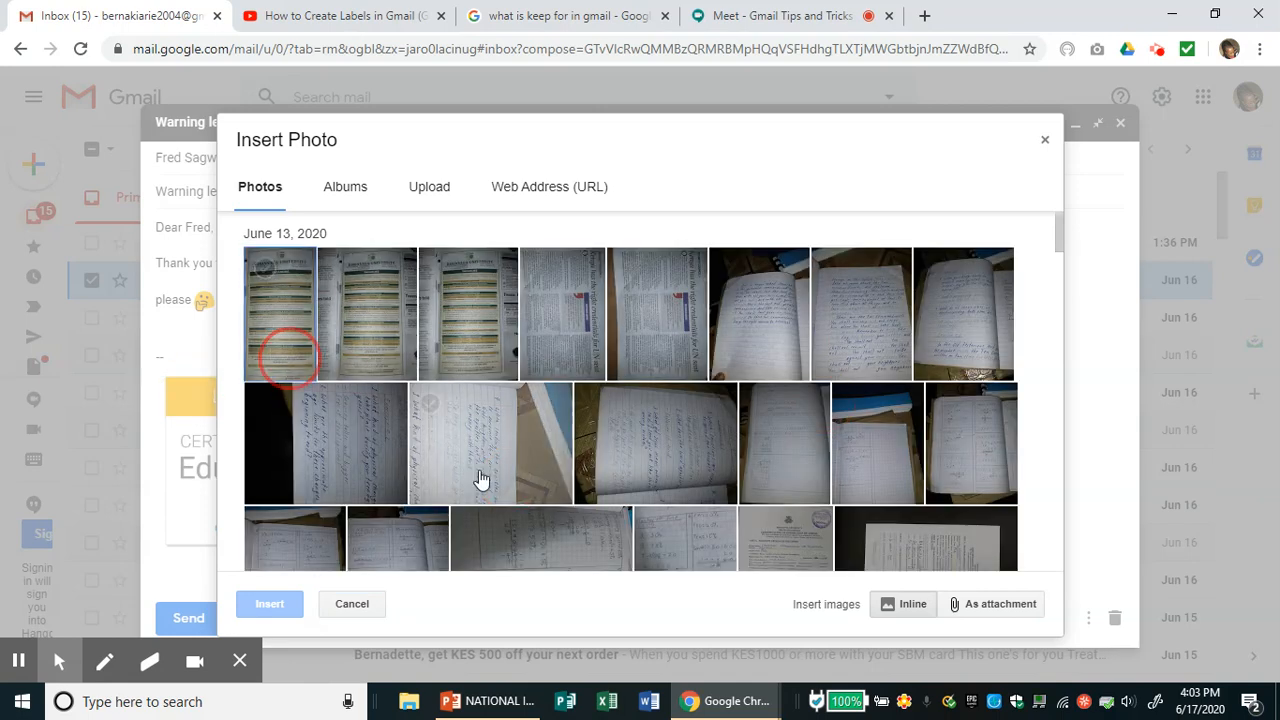
click(664, 322)
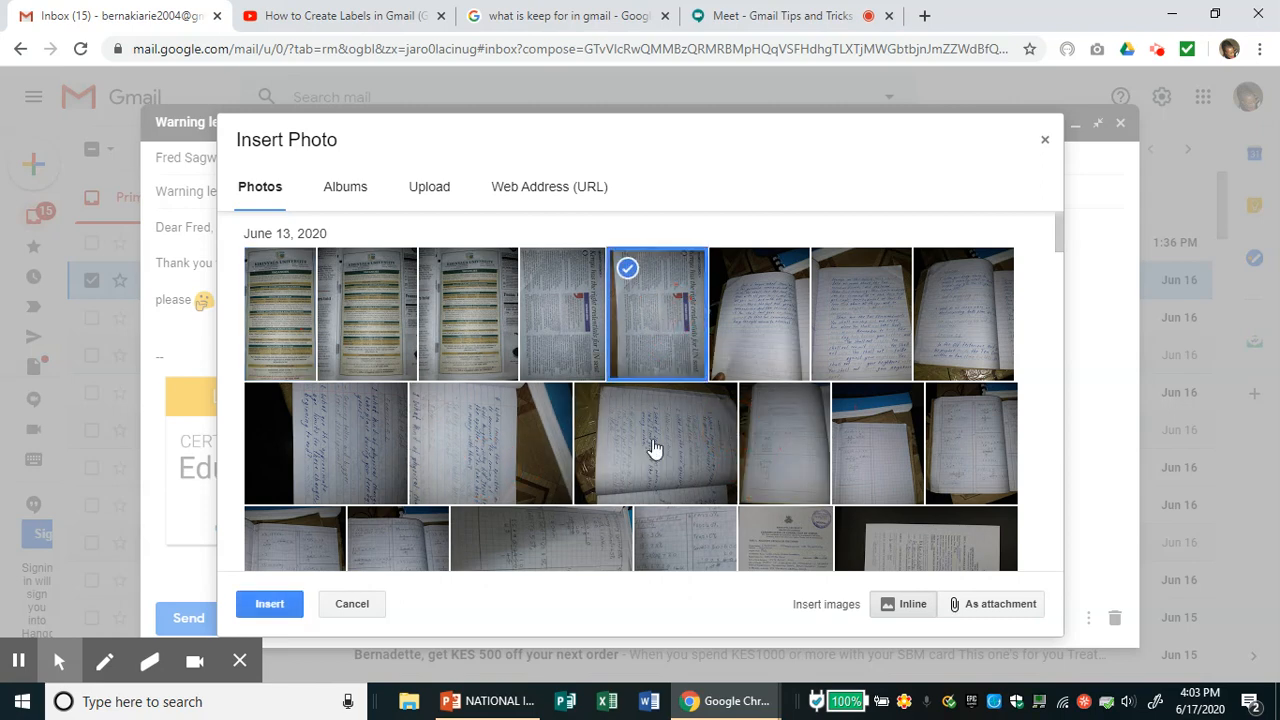
click(270, 603)
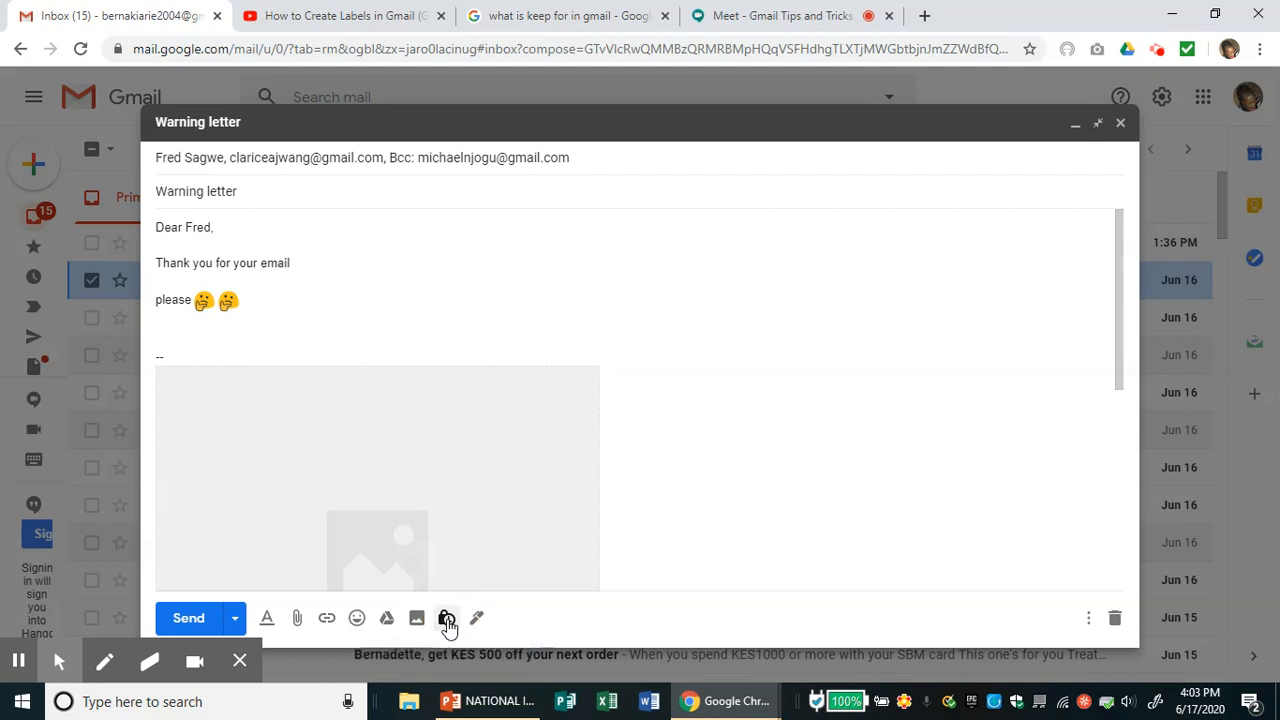
click(447, 620)
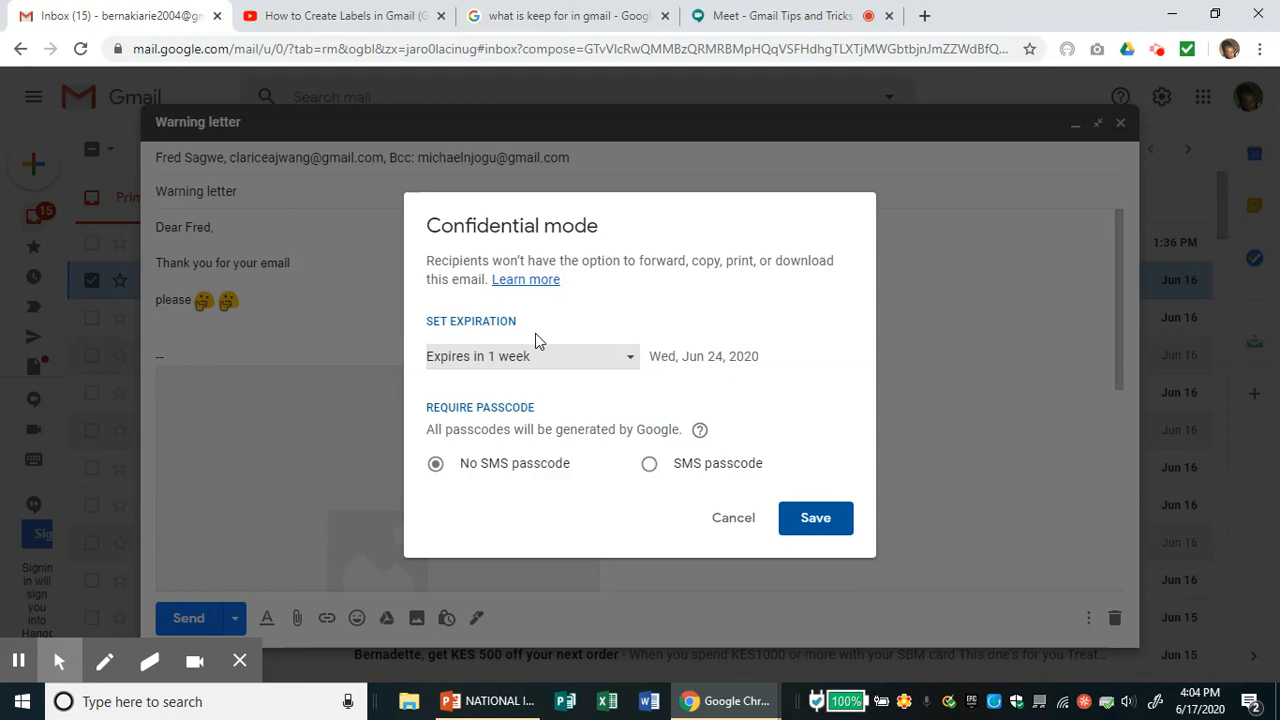
- Make the draft confidential, expiring in 1 day (Jun 18, 2020), with no SMS passcode
click(633, 364)
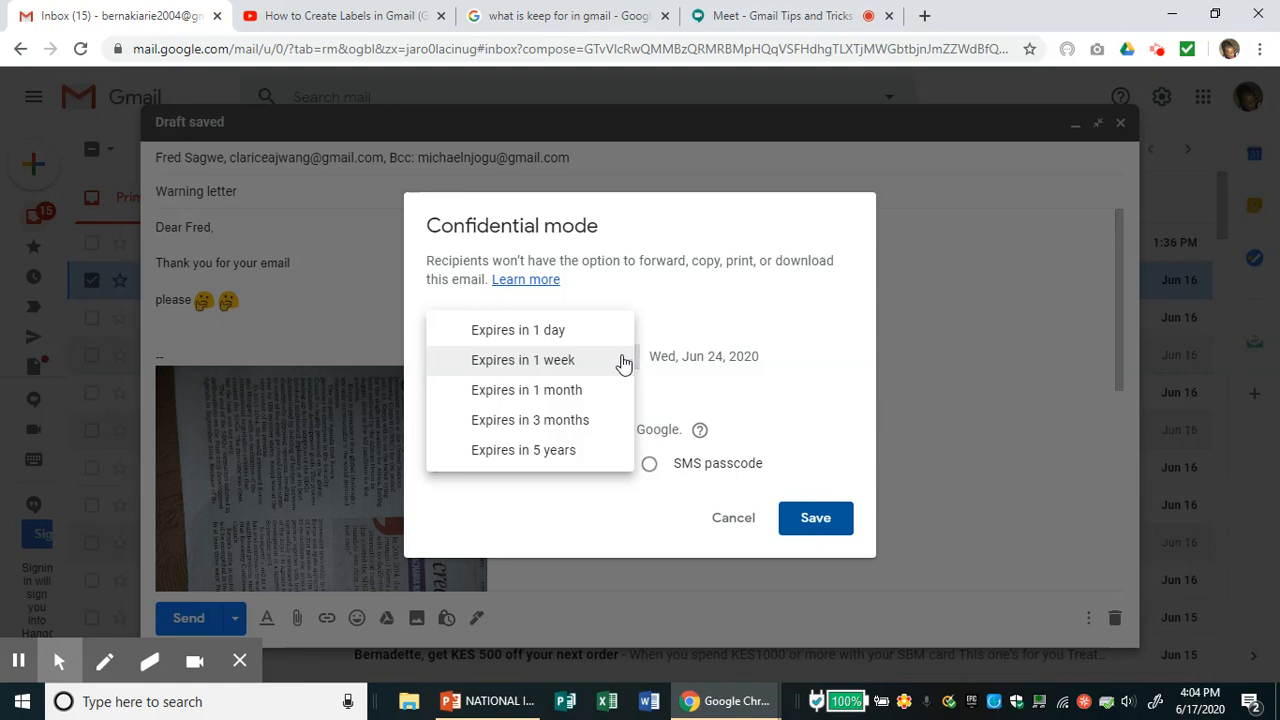
click(556, 338)
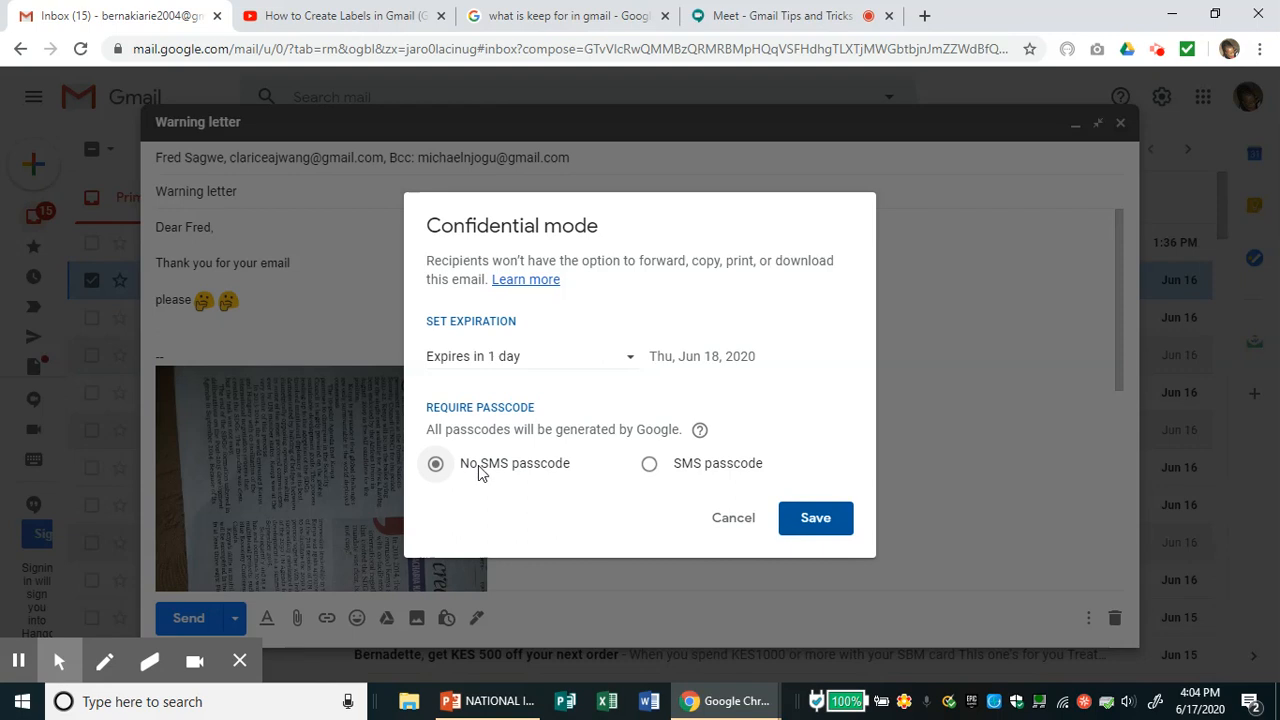
click(648, 465)
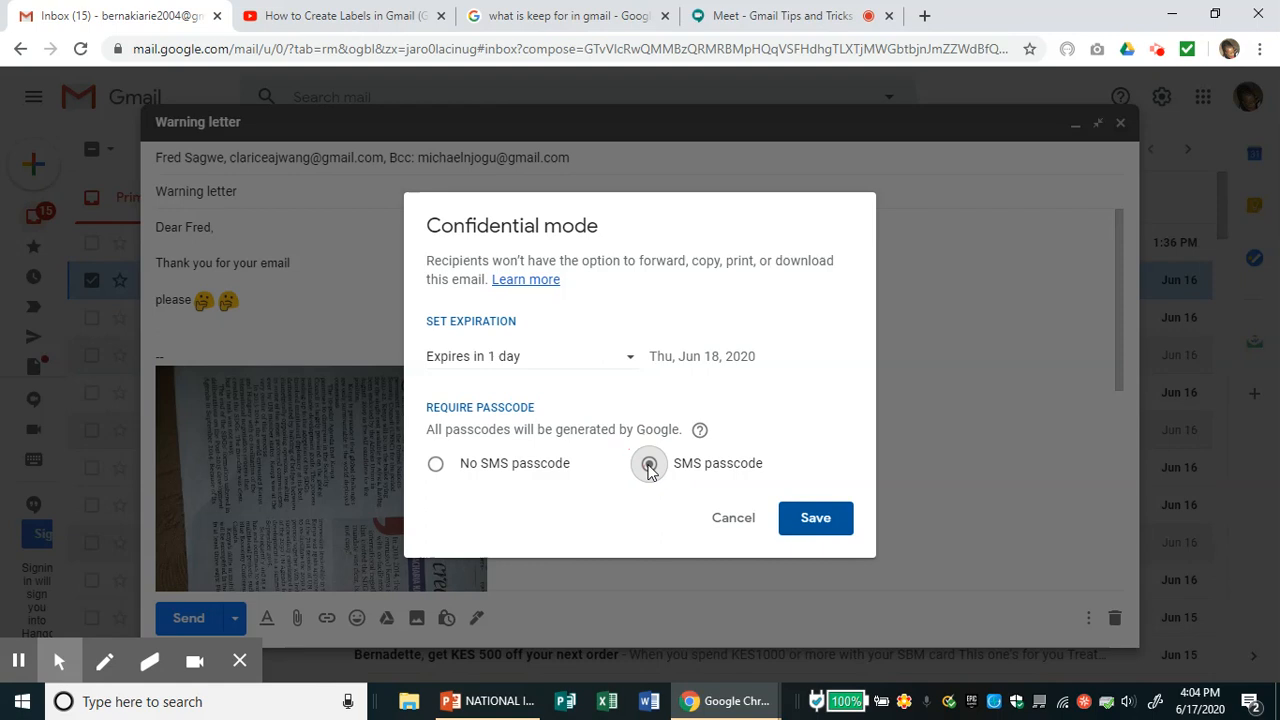
click(436, 465)
click(826, 522)
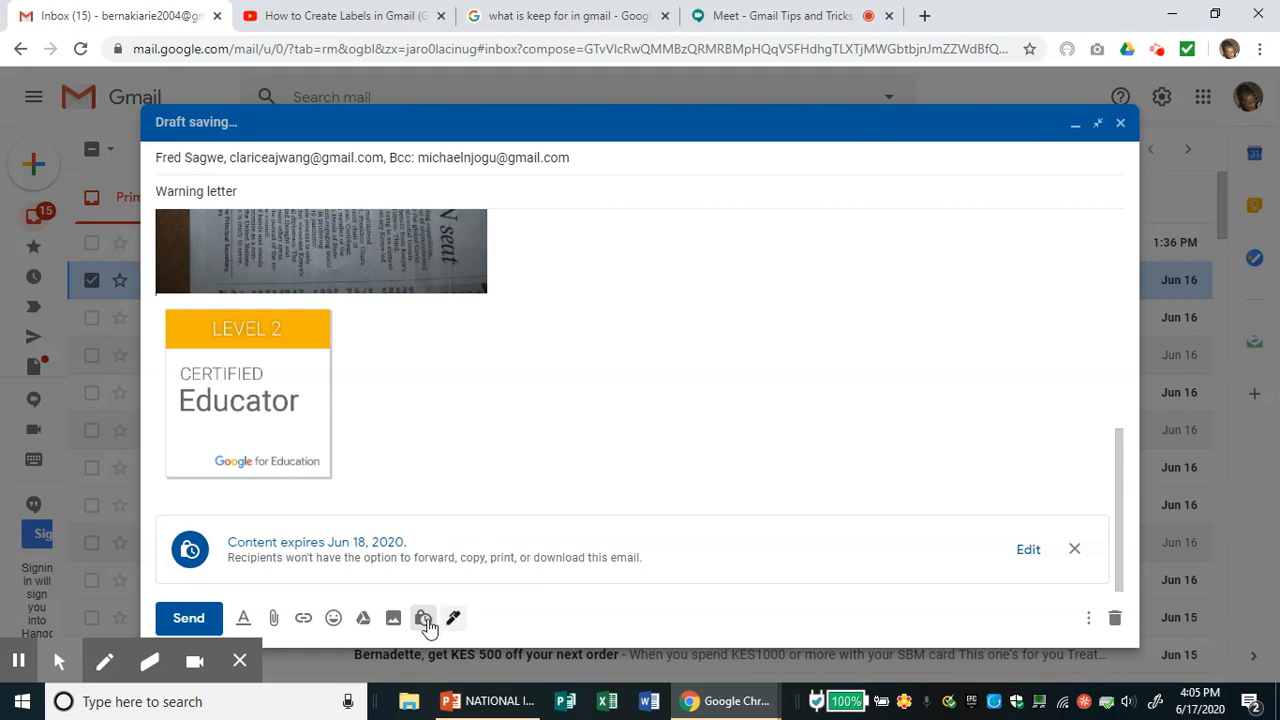
click(303, 618)
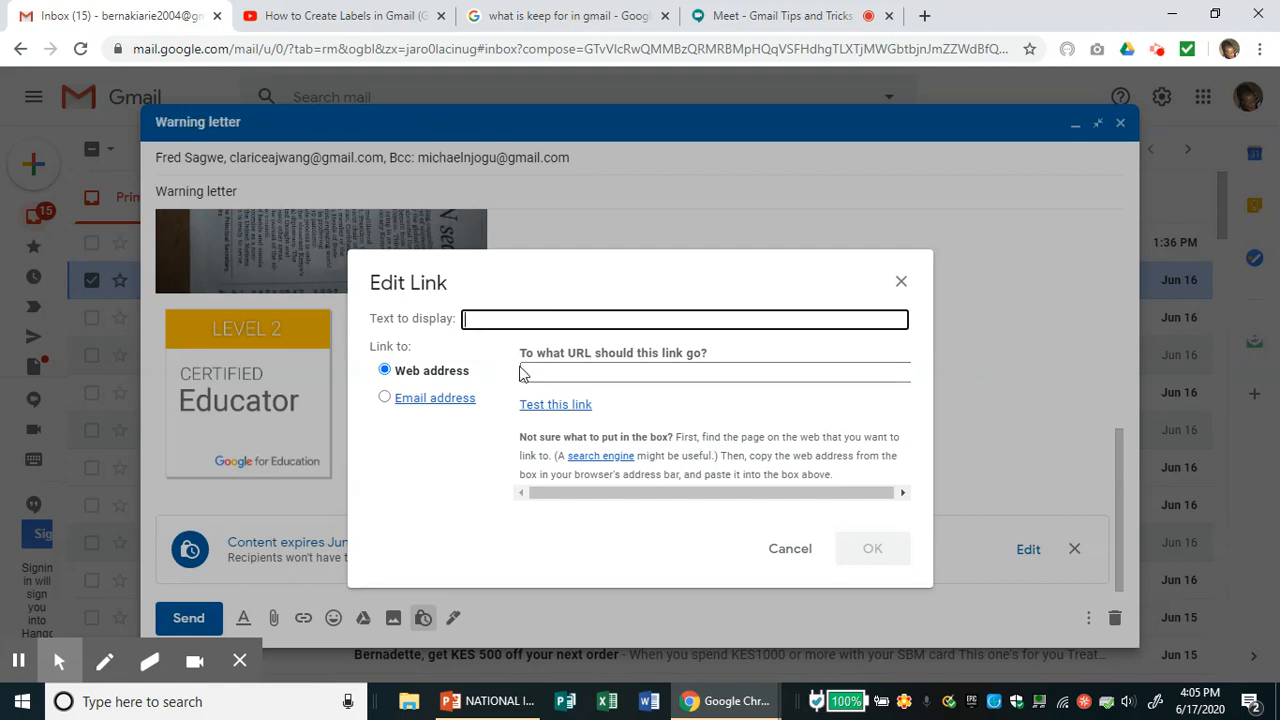
click(788, 549)
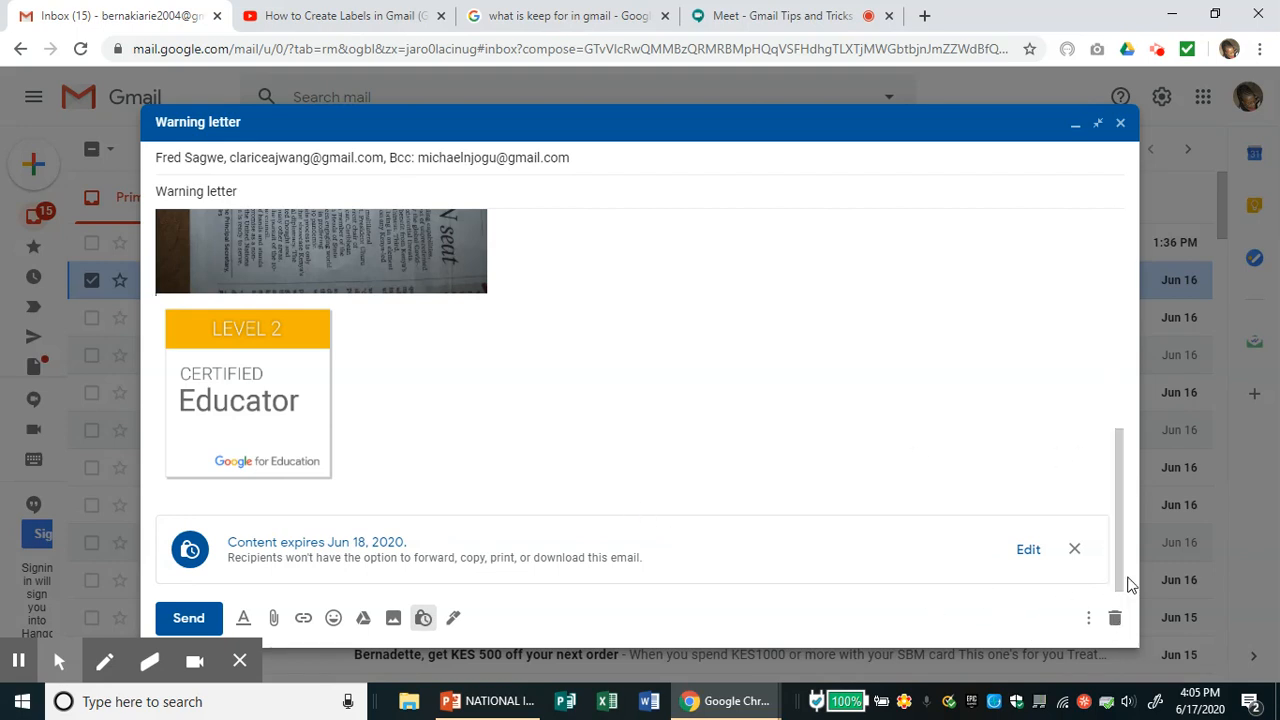
- Remove confidential mode from the draft using the X on the 'Content expires' banner
drag(1119, 560, 1120, 579)
drag(1120, 575, 1123, 637)
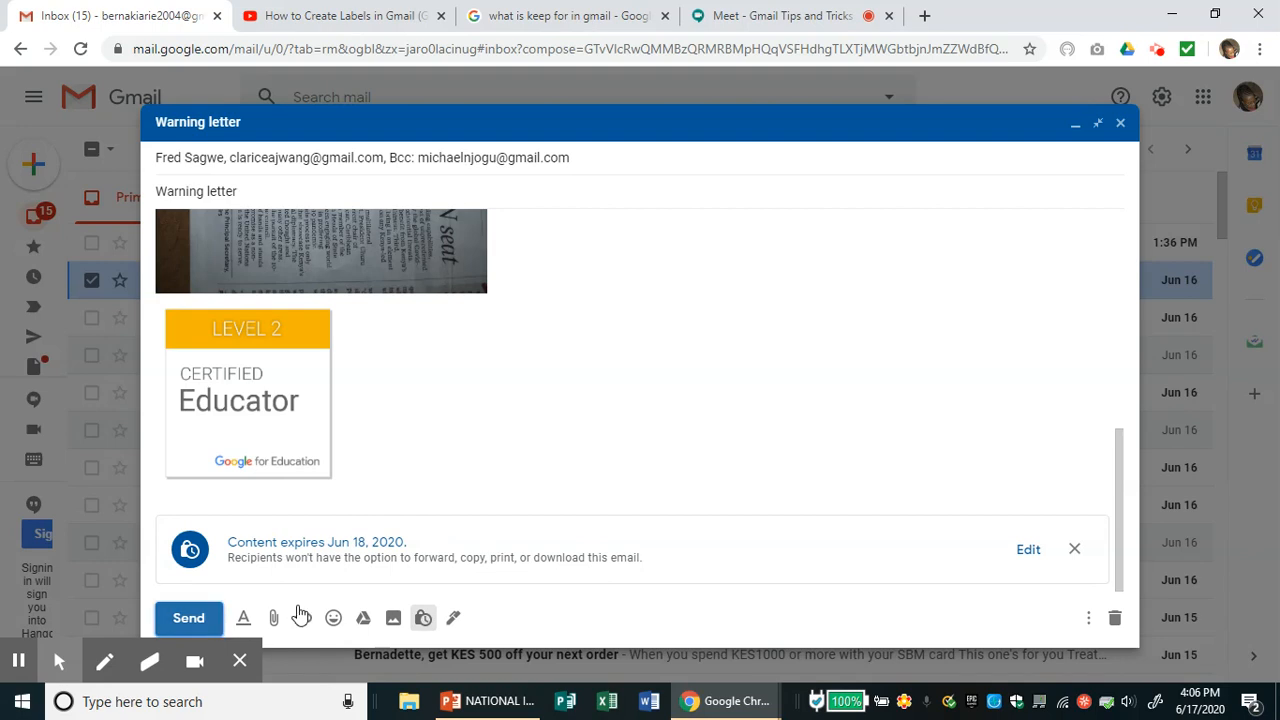
click(1076, 550)
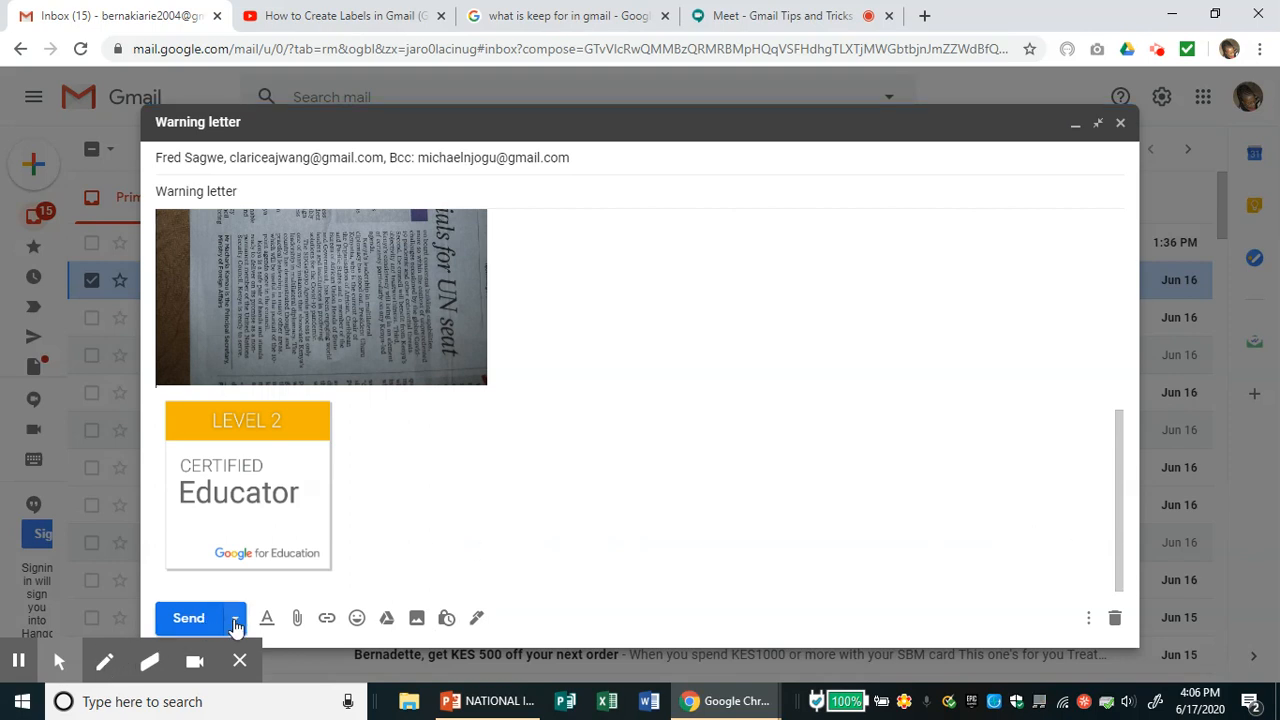
- Schedule the Warning letter to send tomorrow morning, Jun 18 at 8:00 AM
click(236, 625)
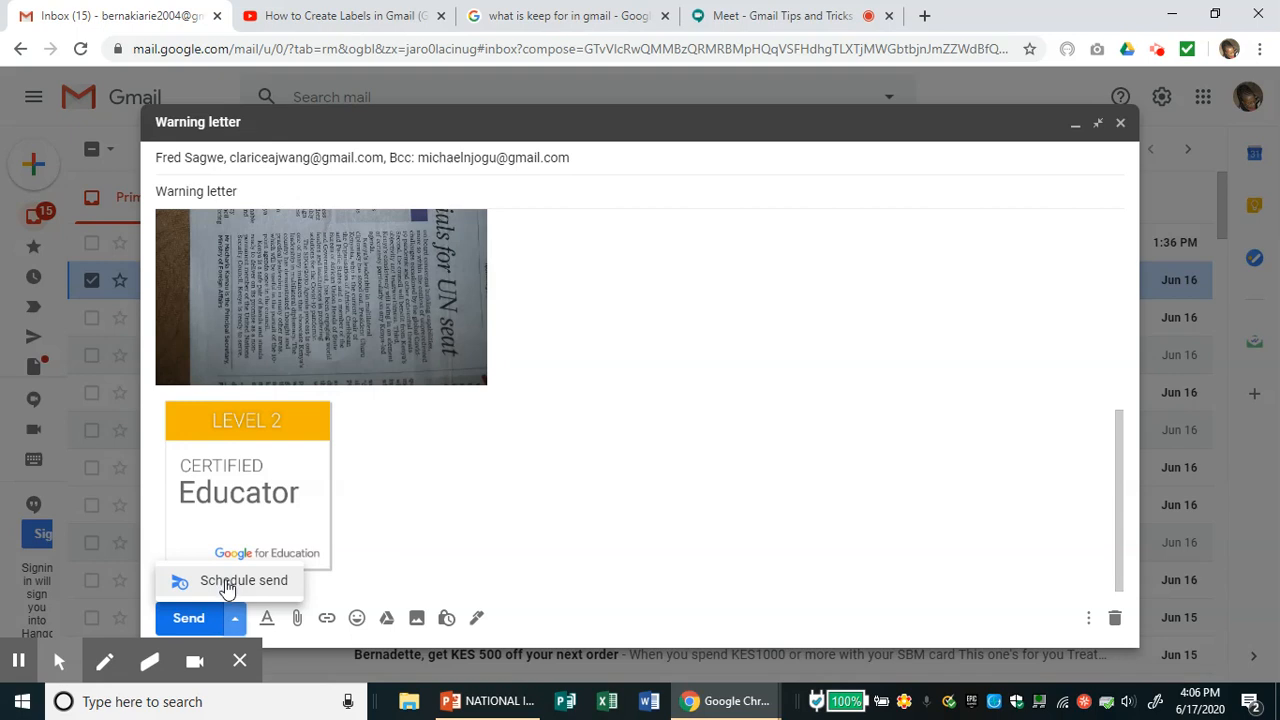
click(230, 588)
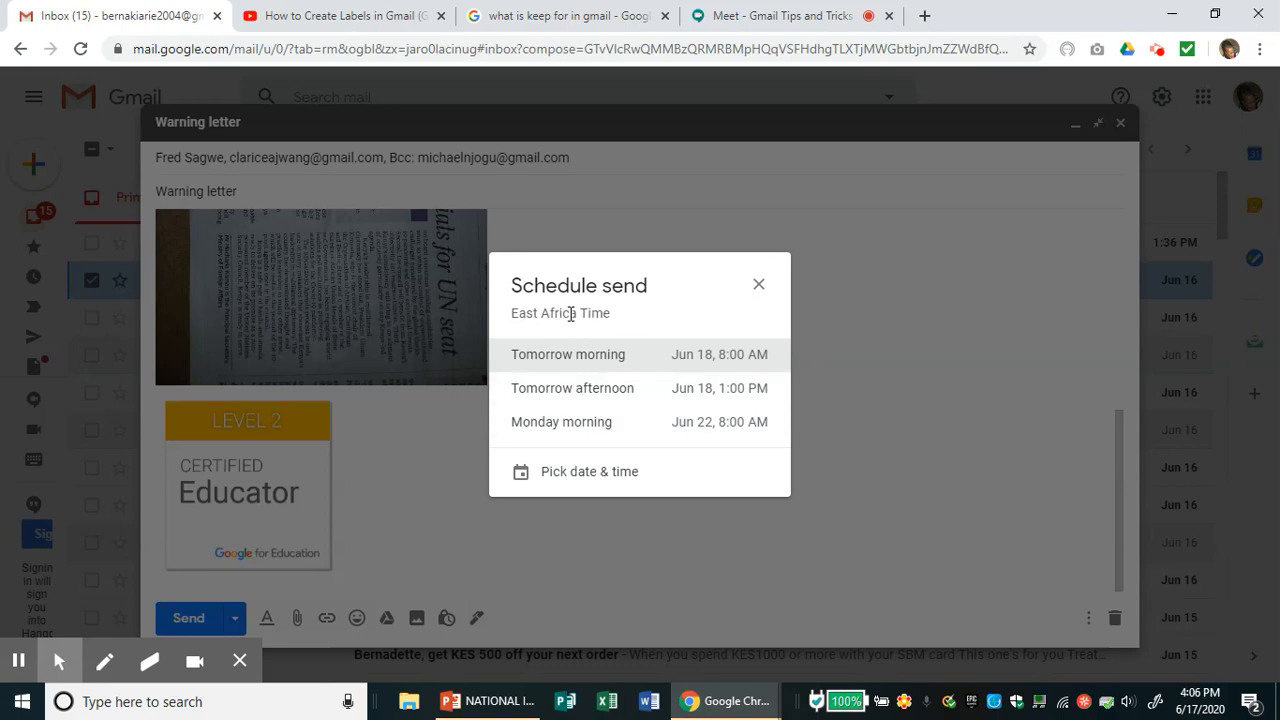
click(571, 314)
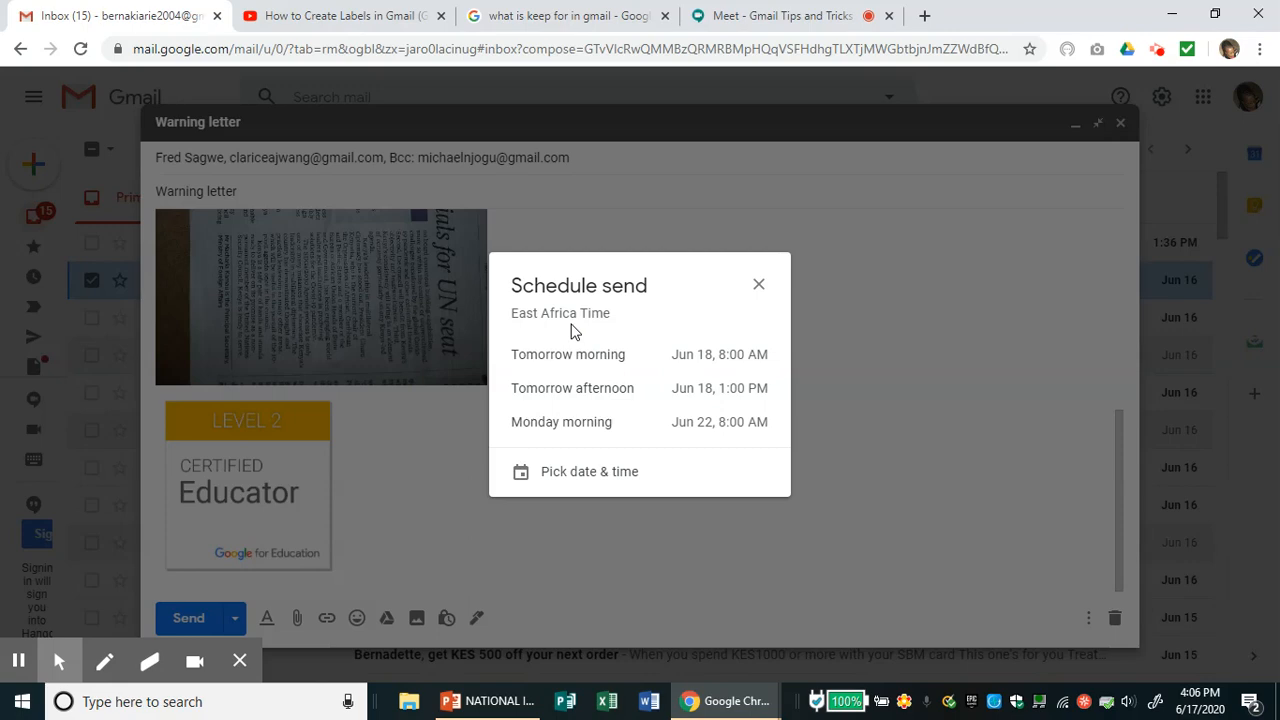
click(592, 358)
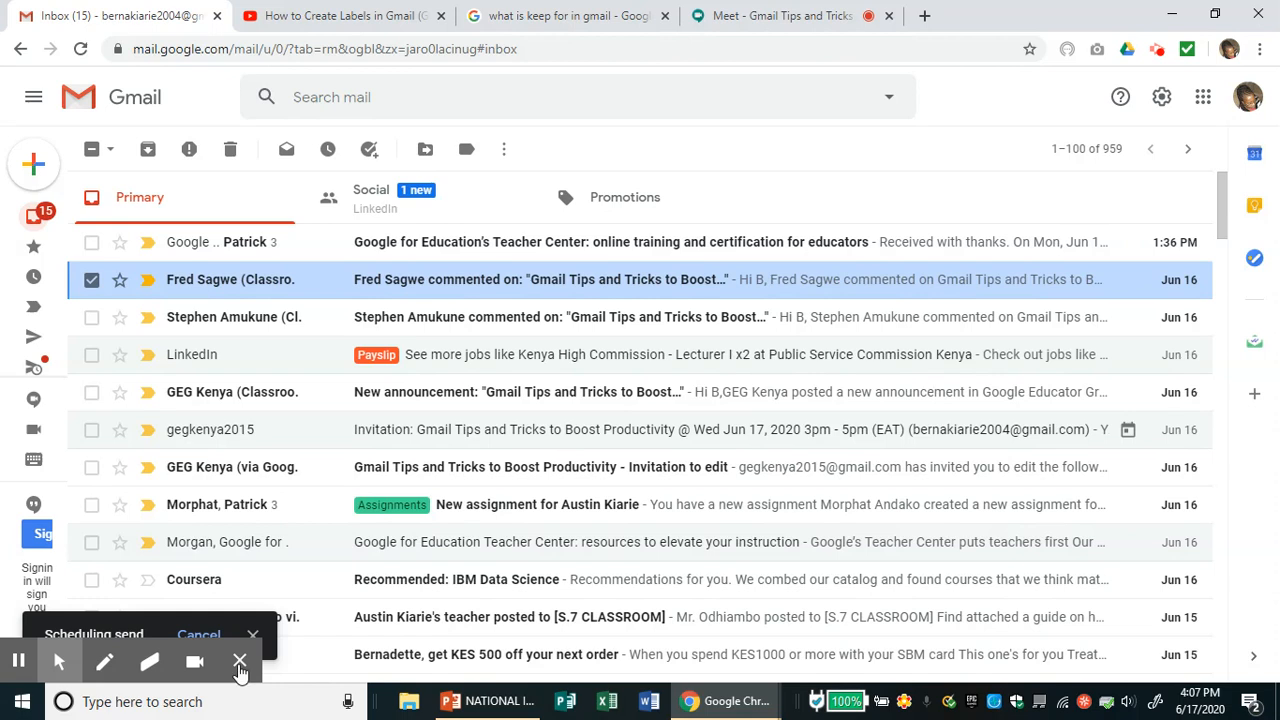
click(240, 665)
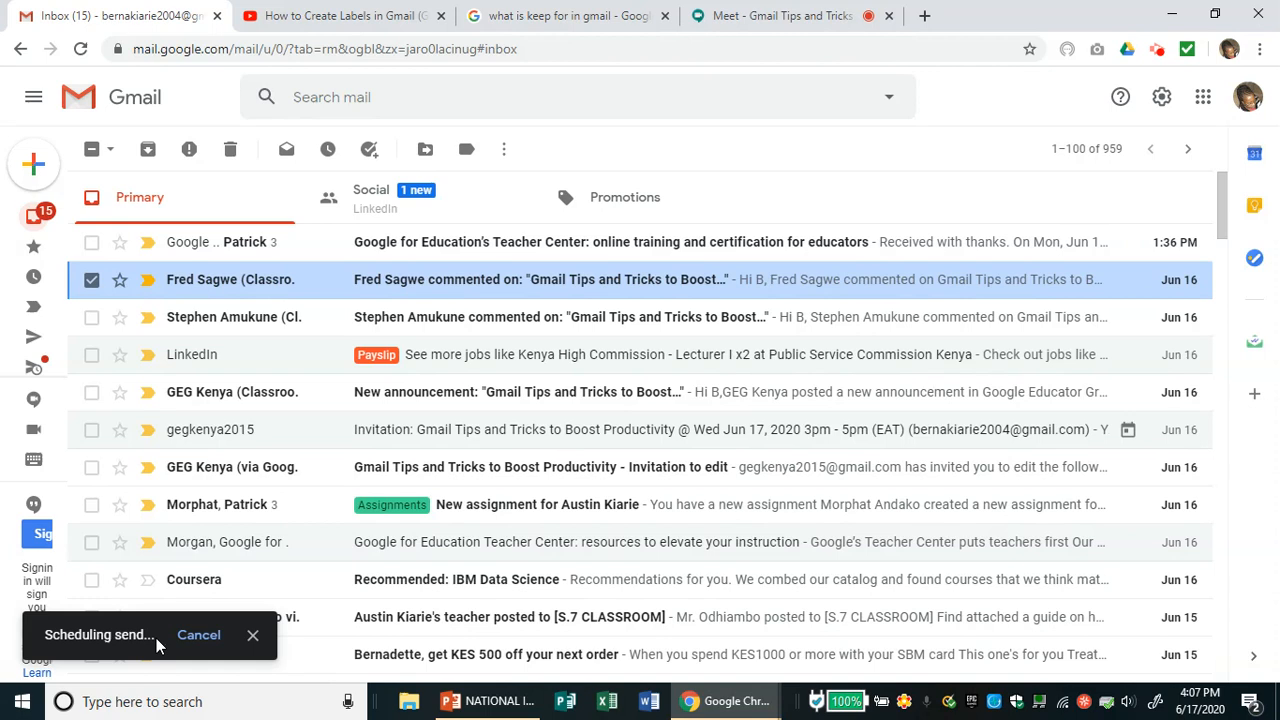
- Cancel the scheduled send and reopen the Warning letter draft in full screen
click(199, 635)
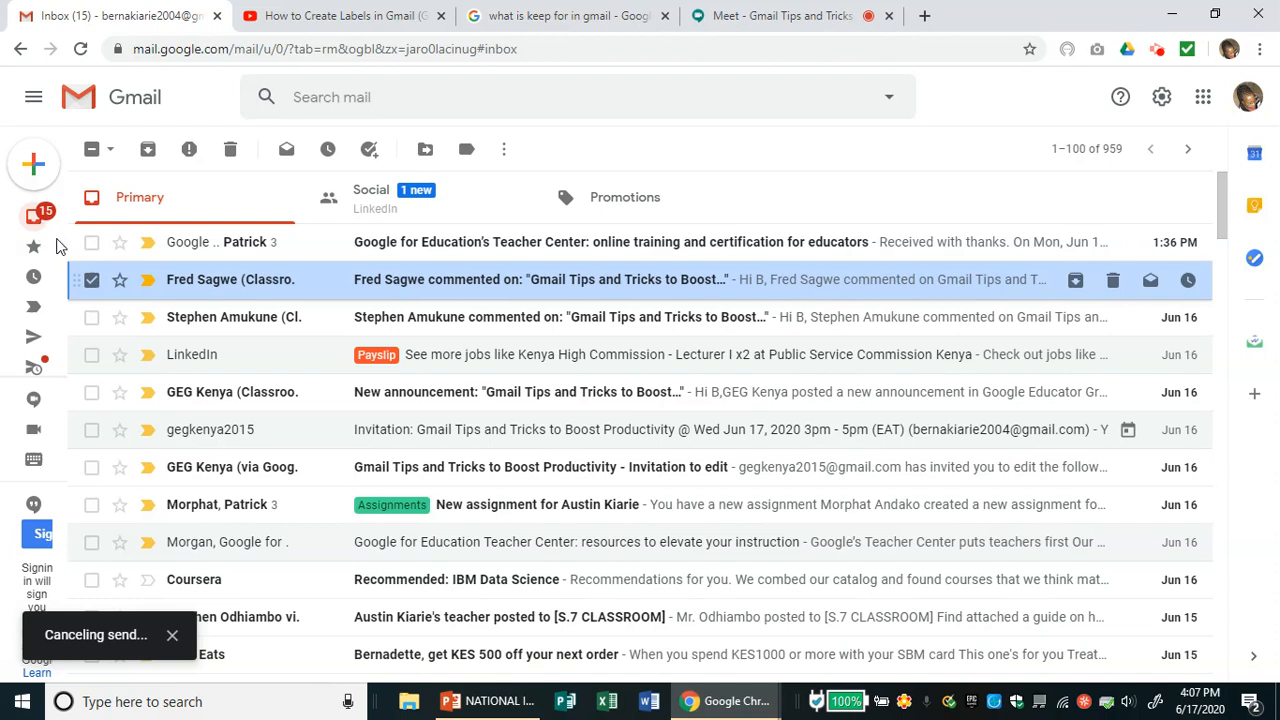
mouse_move(59, 248)
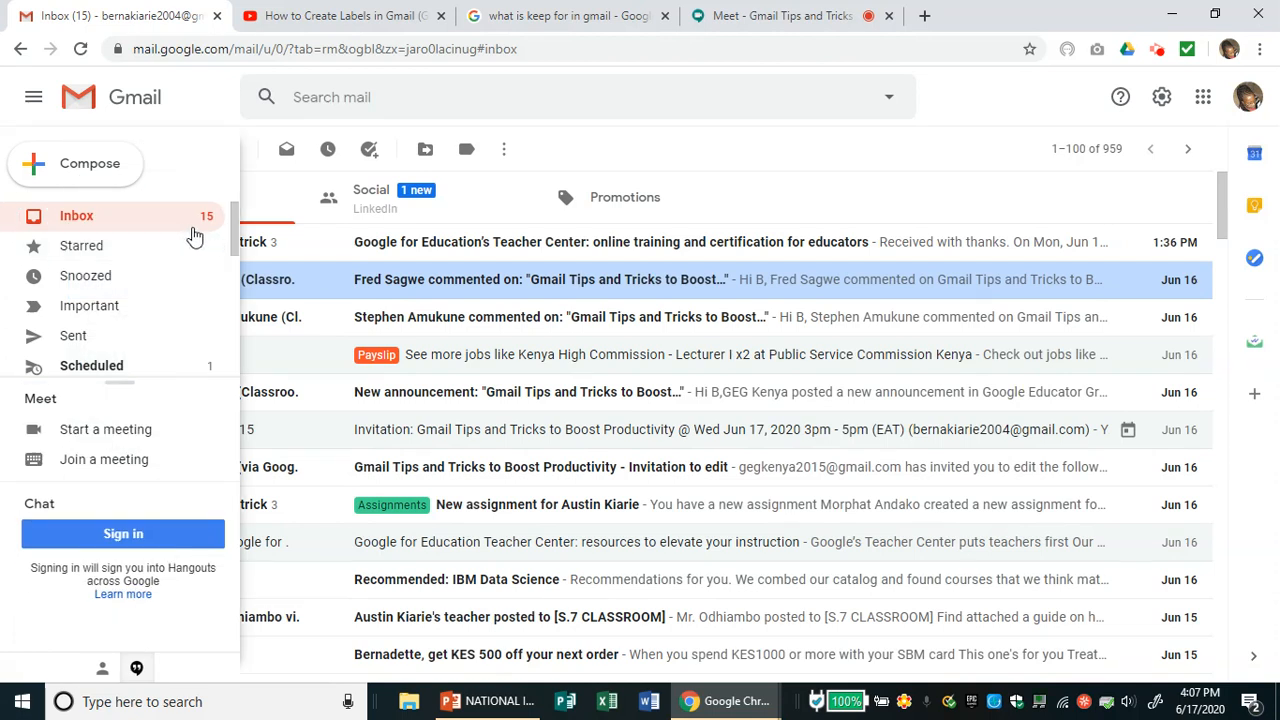
drag(232, 240, 240, 280)
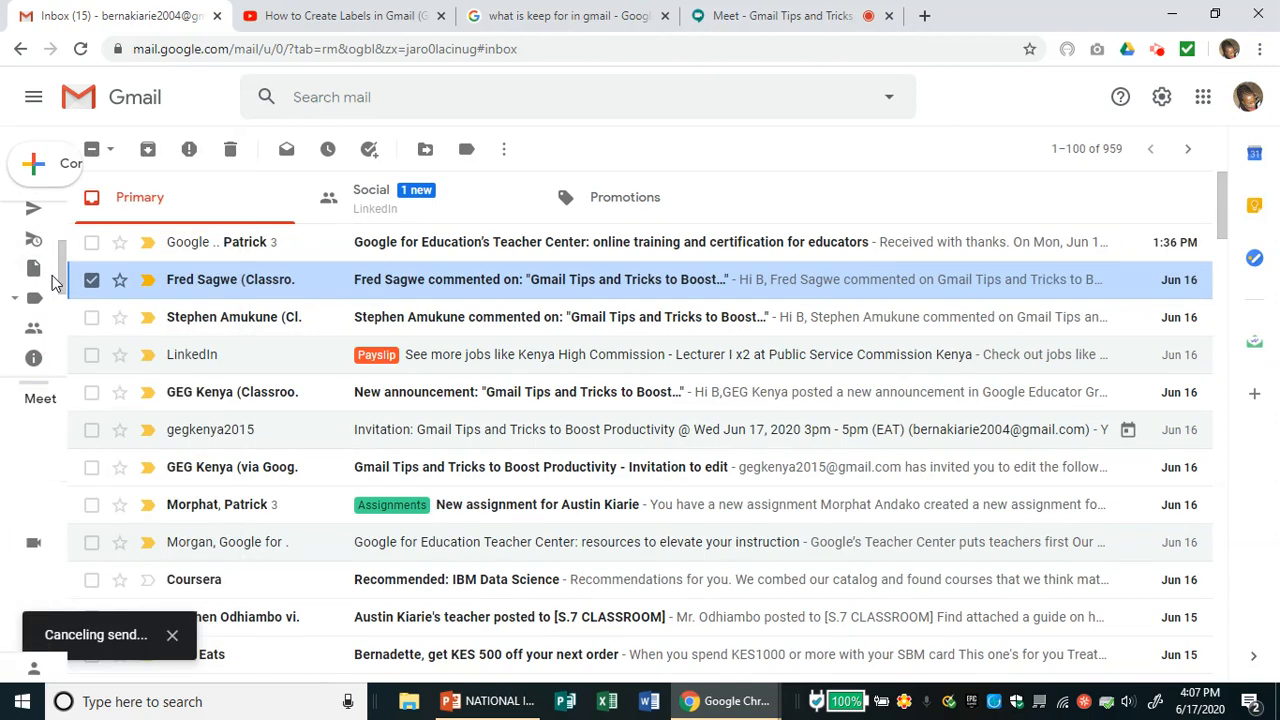
mouse_move(40, 270)
click(110, 302)
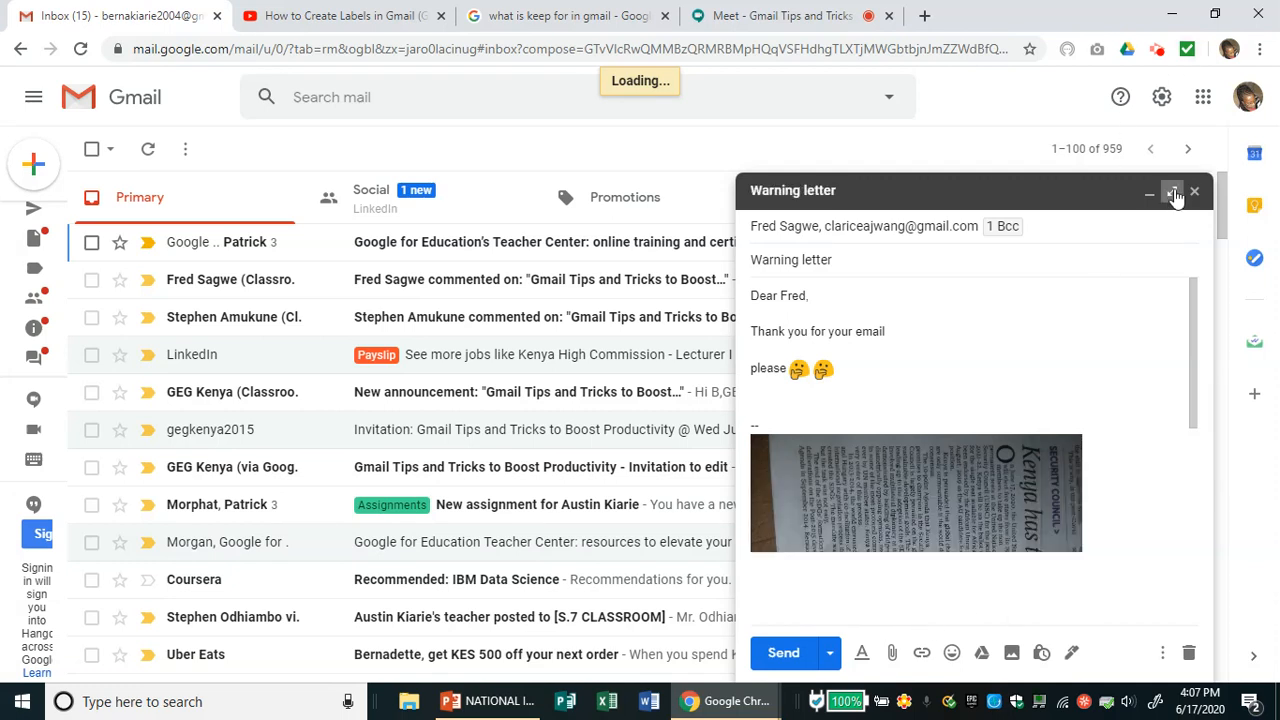
click(1174, 192)
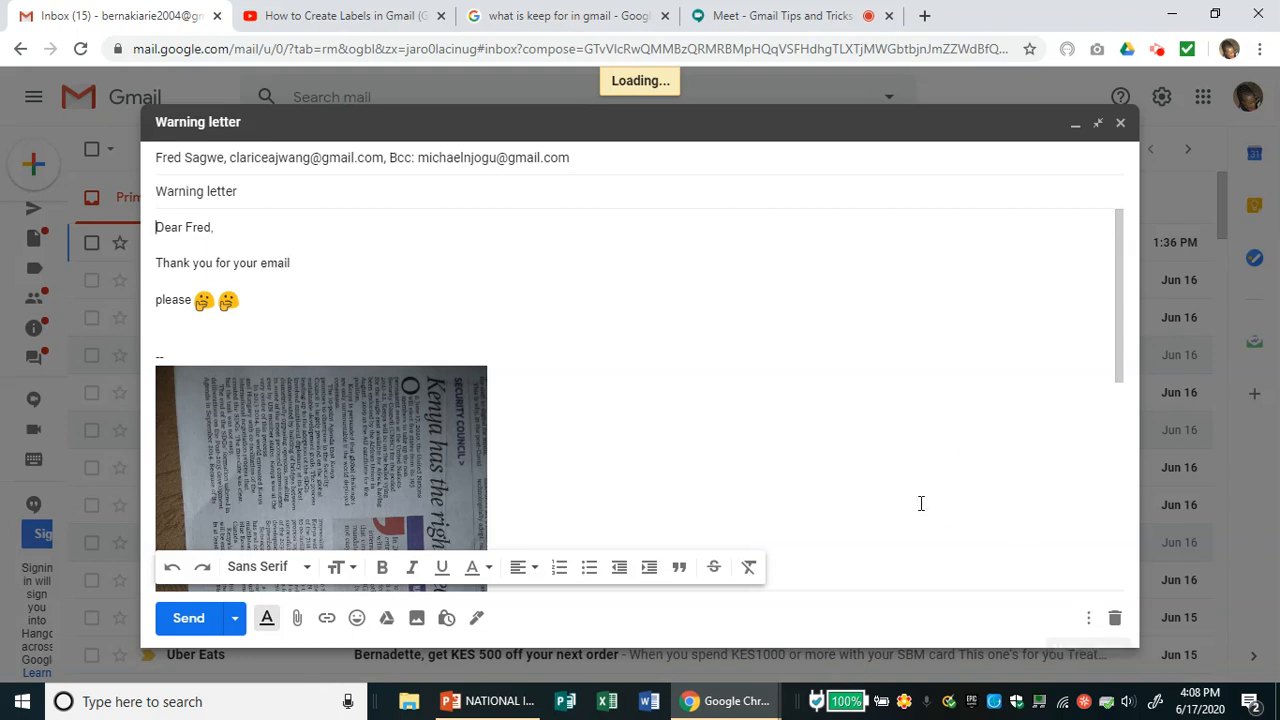
- Show the Templates options for the Warning letter draft, listing Record of work reminder and Registers
click(1089, 620)
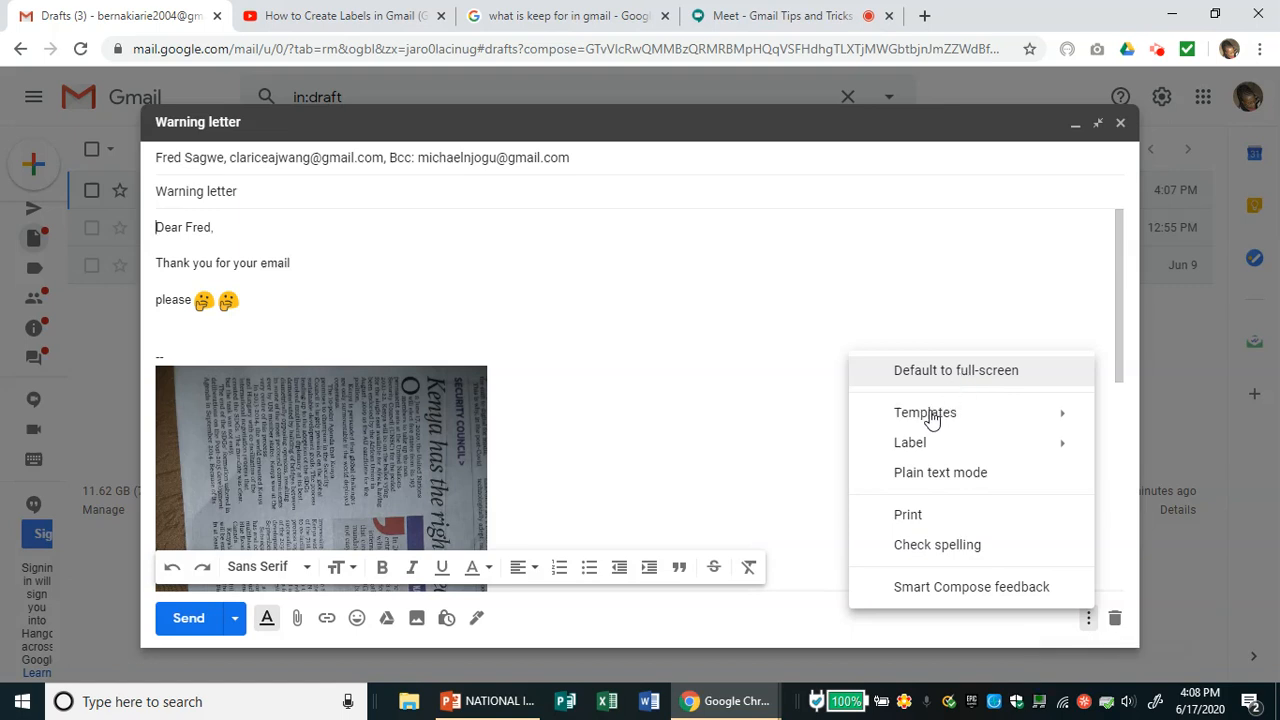
click(931, 419)
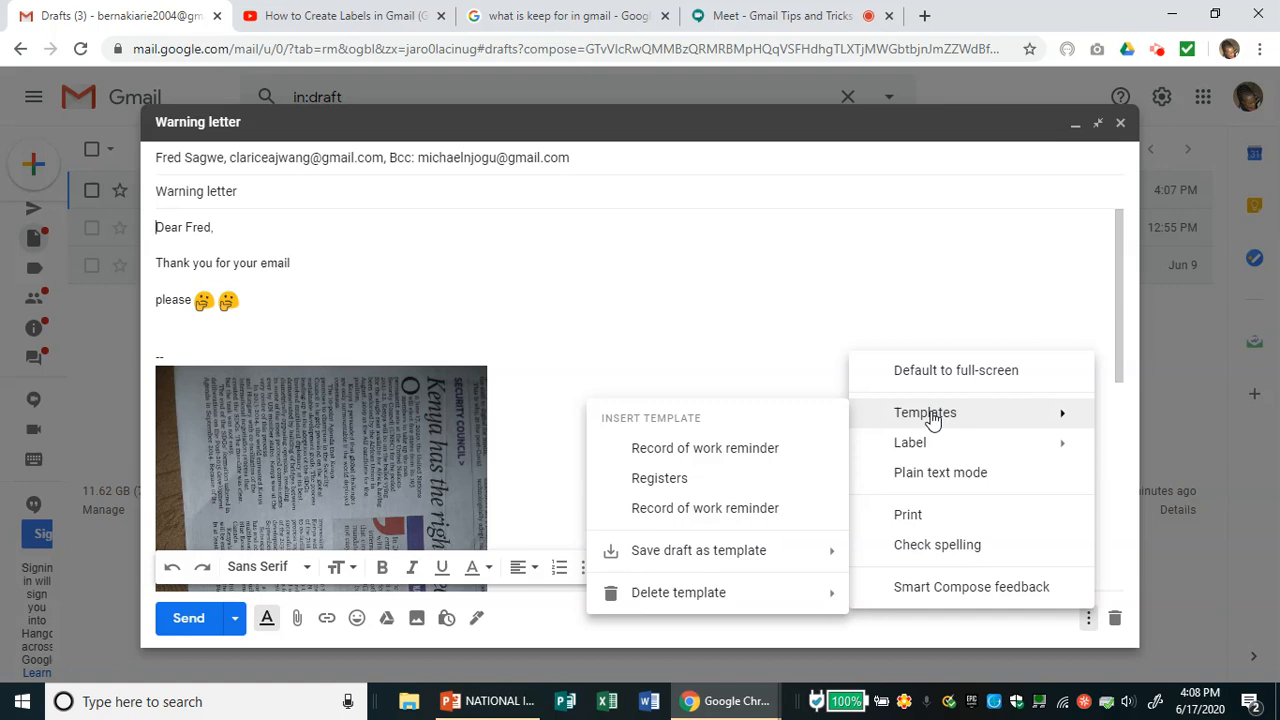
- Change the greeting to 'Dear Parents' and replace 'email' with 'support in these days and always'
double_click(203, 228)
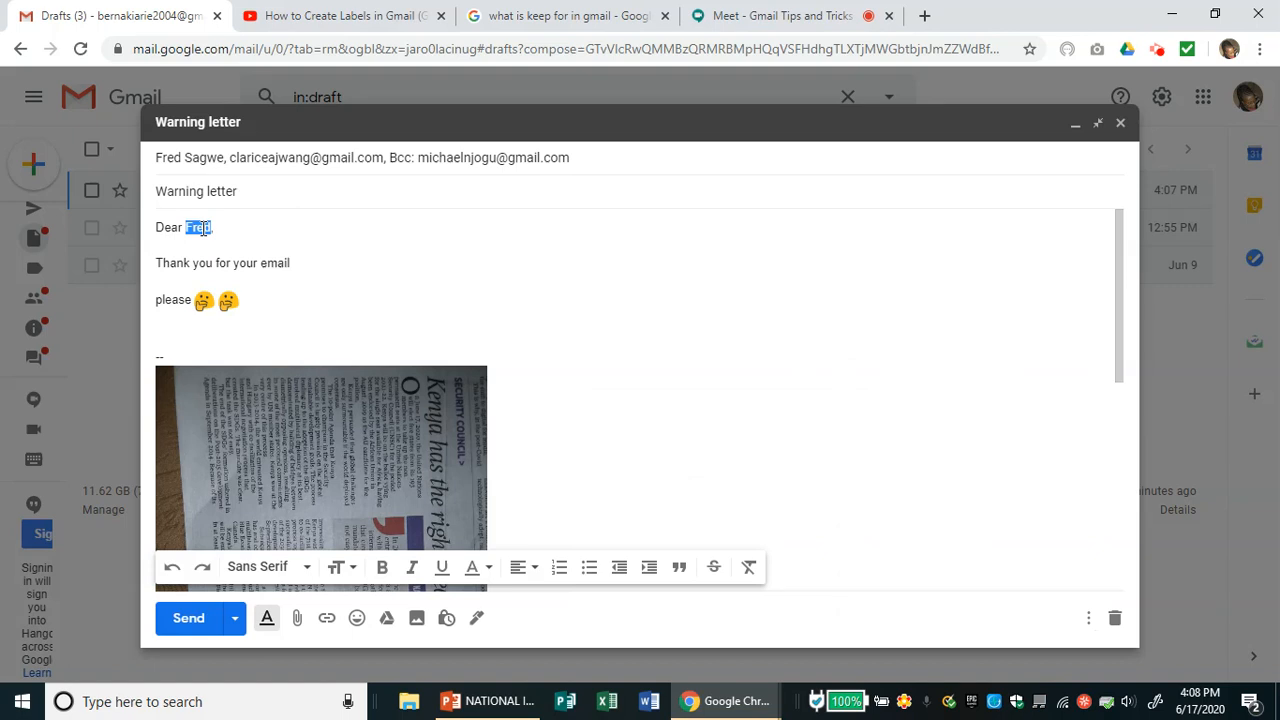
text(F)
text(arents)
drag(297, 263, 192, 257)
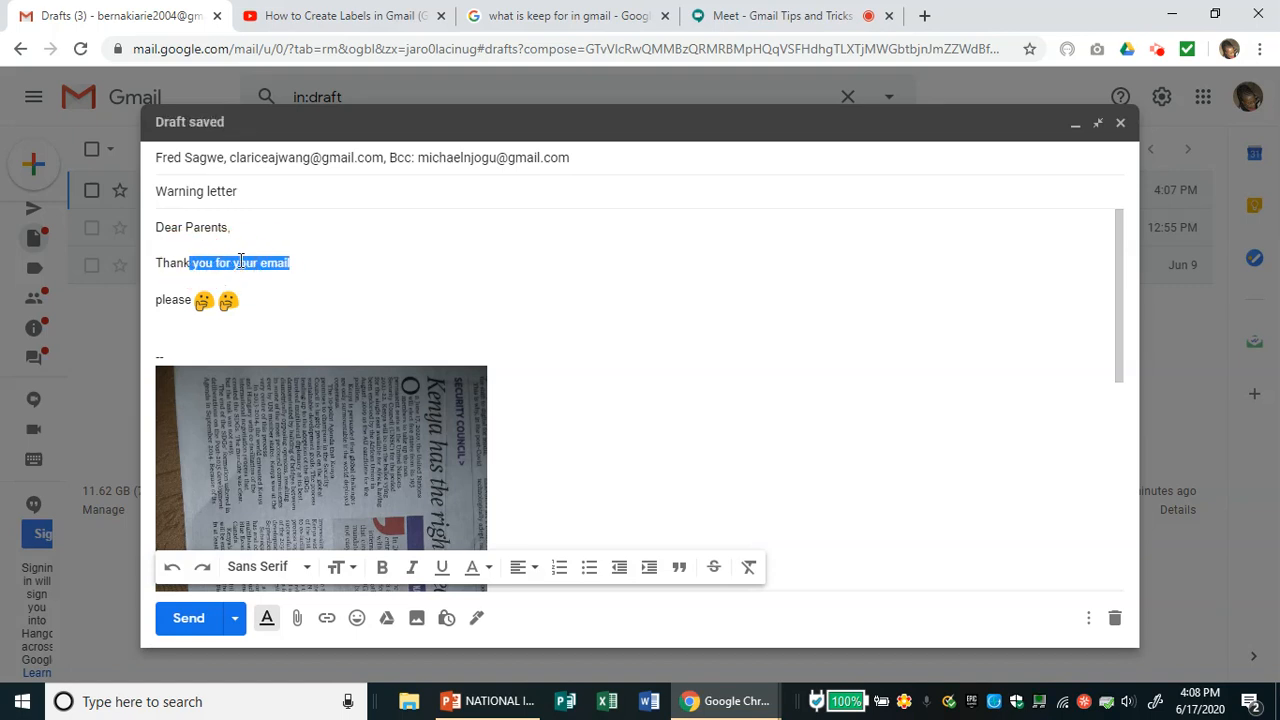
click(288, 265)
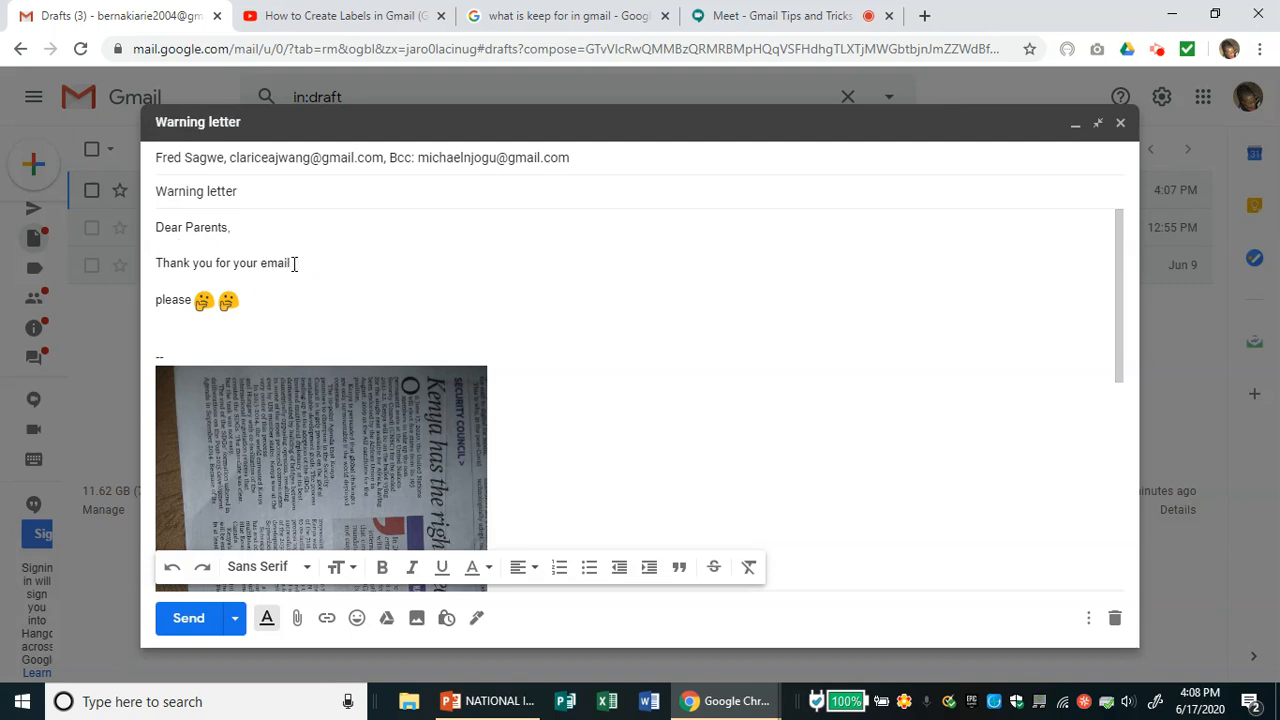
key(BackSpace)
key(BackSpace)
key(BackSpace)
key(BackSpace)
key(BackSpace)
text(soppo)
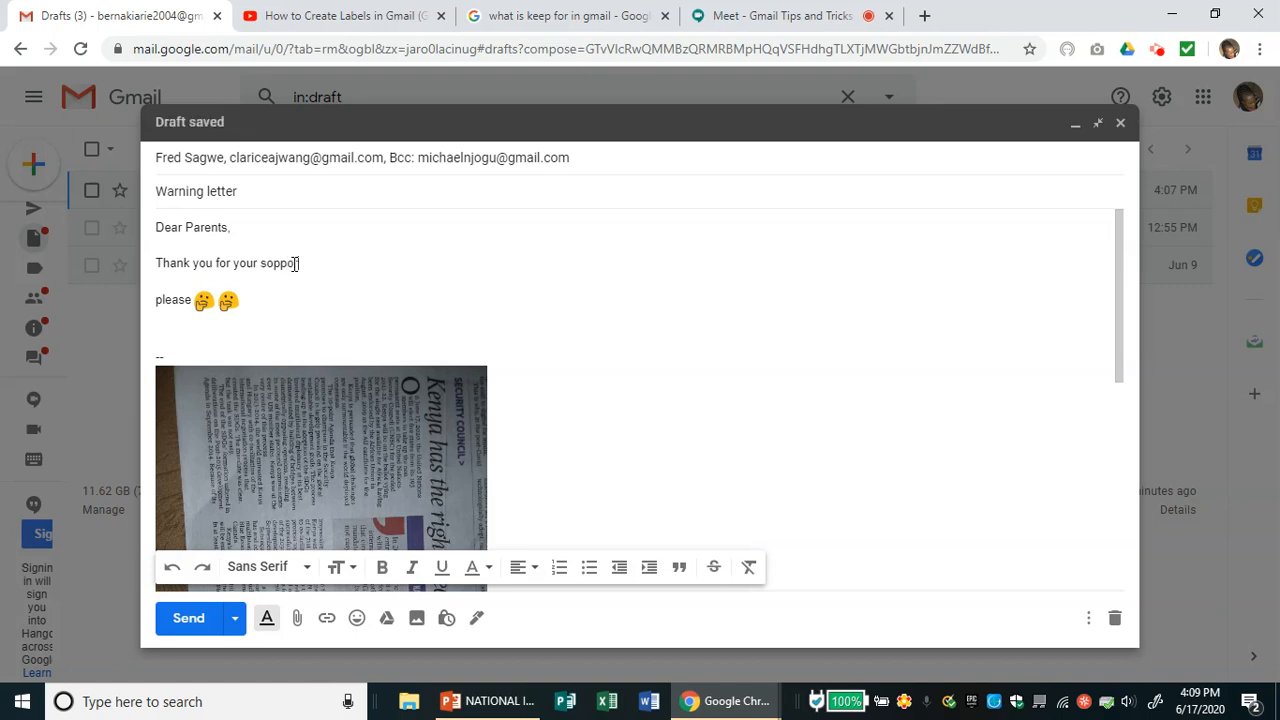
key(BackSpace)
key(BackSpace)
key(BackSpace)
key(BackSpace)
text(upport in these )
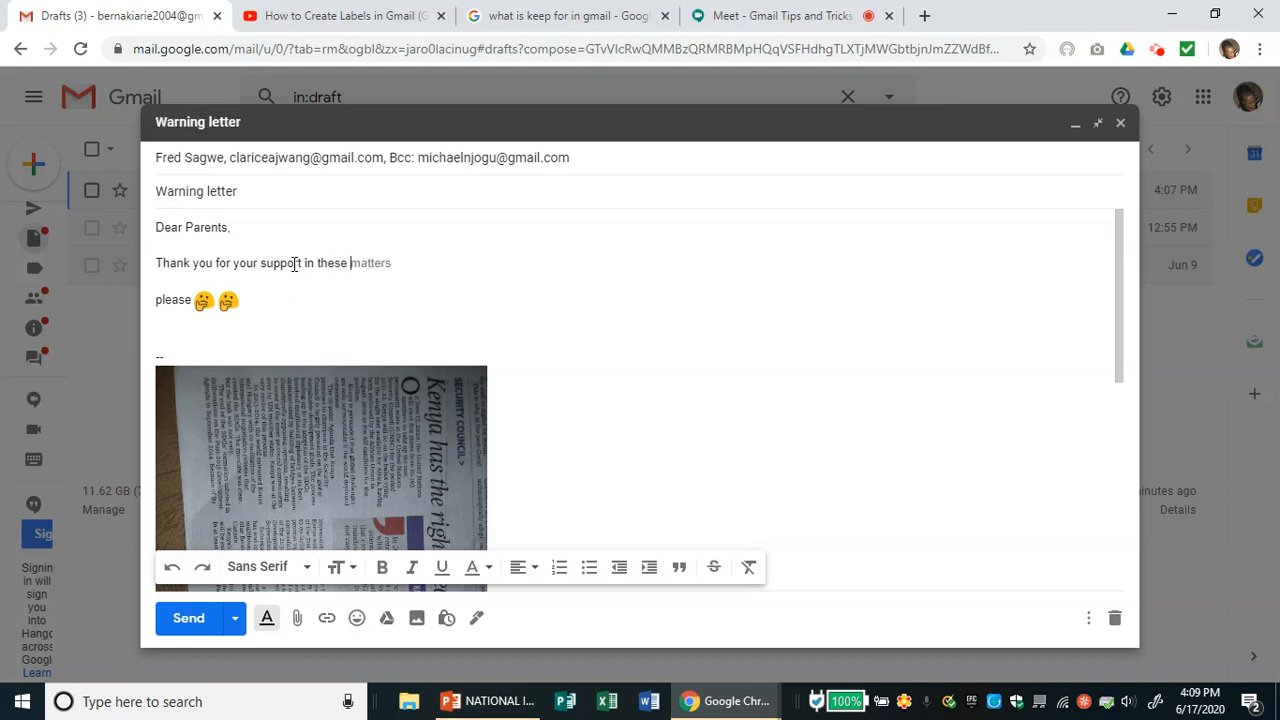
text(days a)
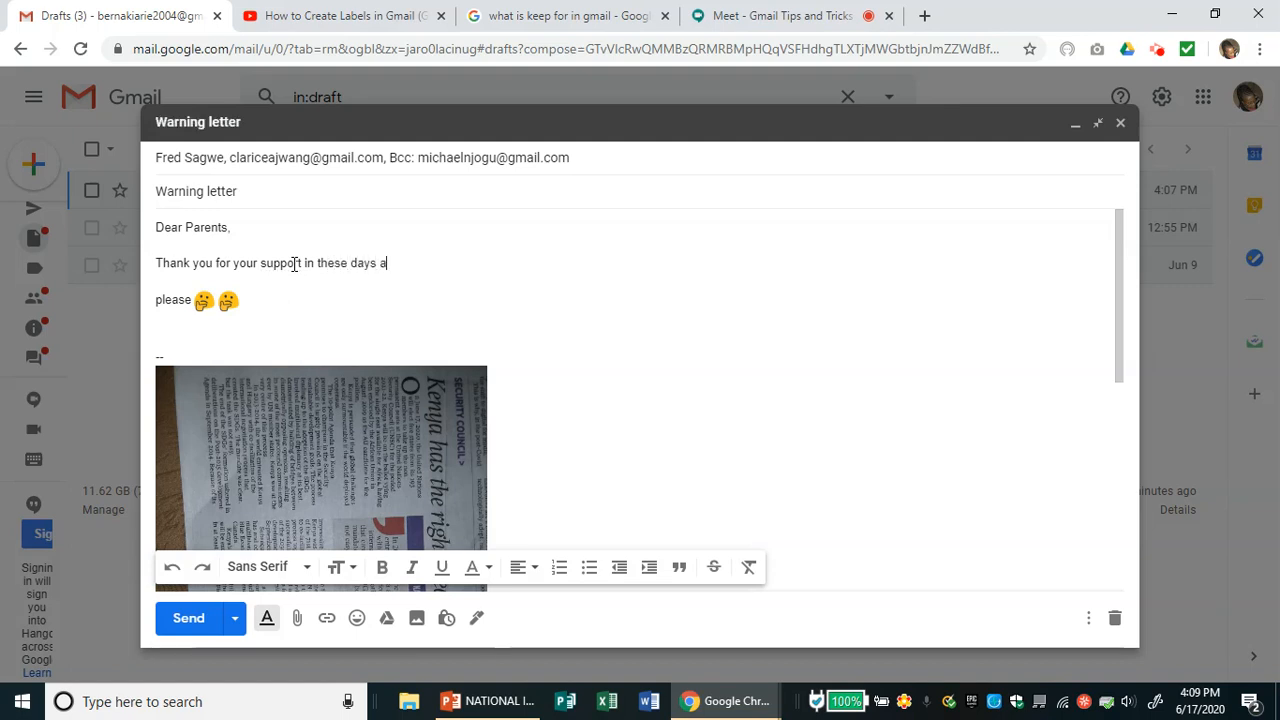
text(nd always)
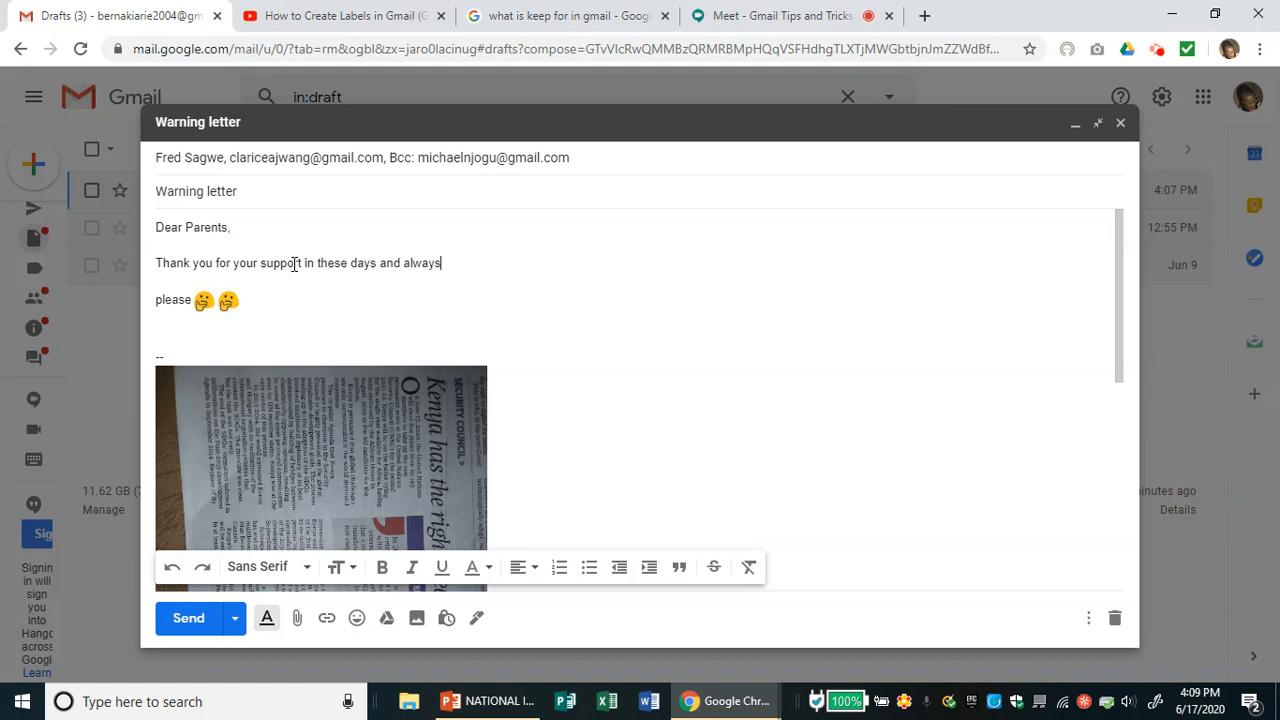
- Delete the 'please' line and its emojis from the draft
click(262, 299)
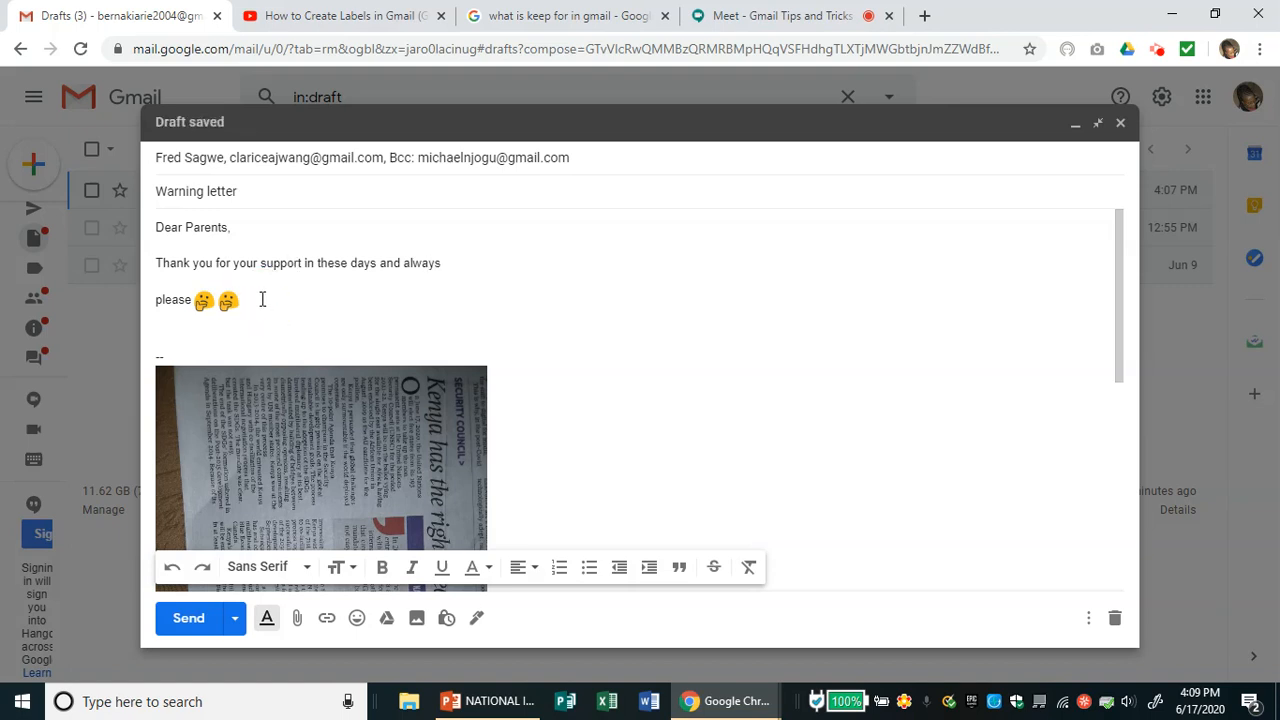
key(BackSpace)
key(BackSpace)
key(BackSpace)
key(BackSpace)
key(BackSpace)
key(BackSpace)
key(BackSpace)
key(BackSpace)
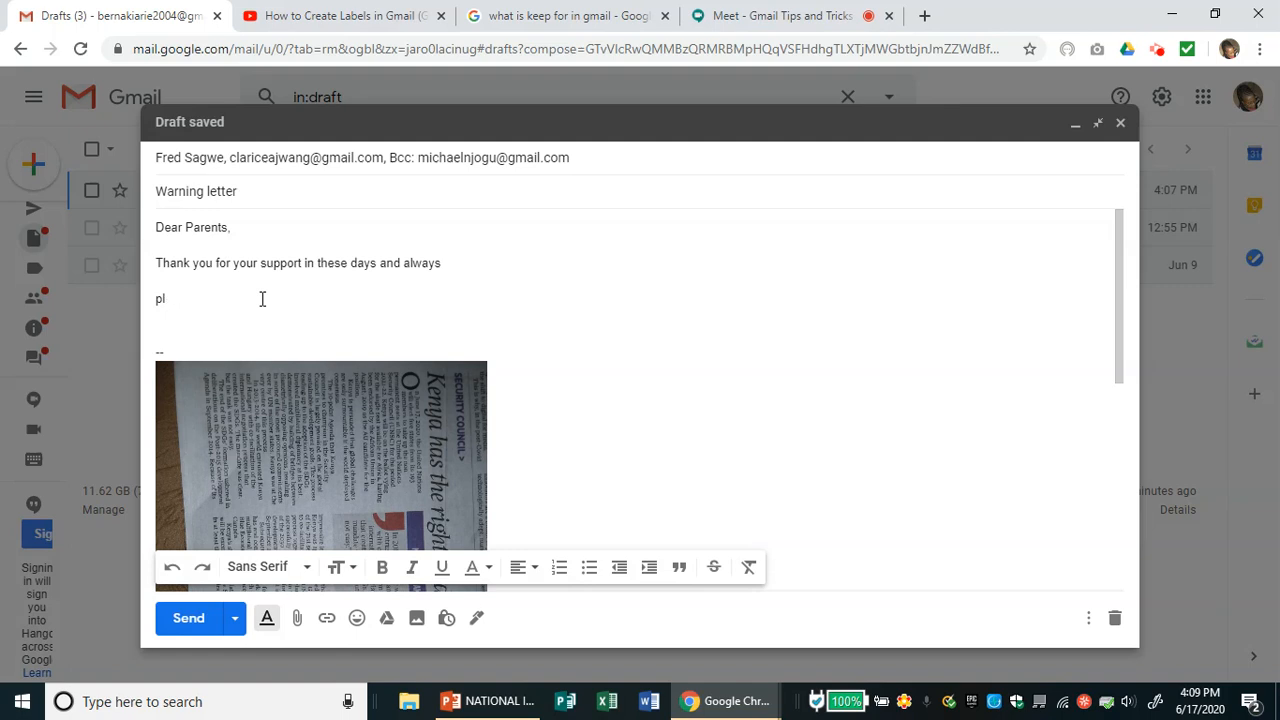
key(BackSpace)
key(BackSpace)
key(BackSpace)
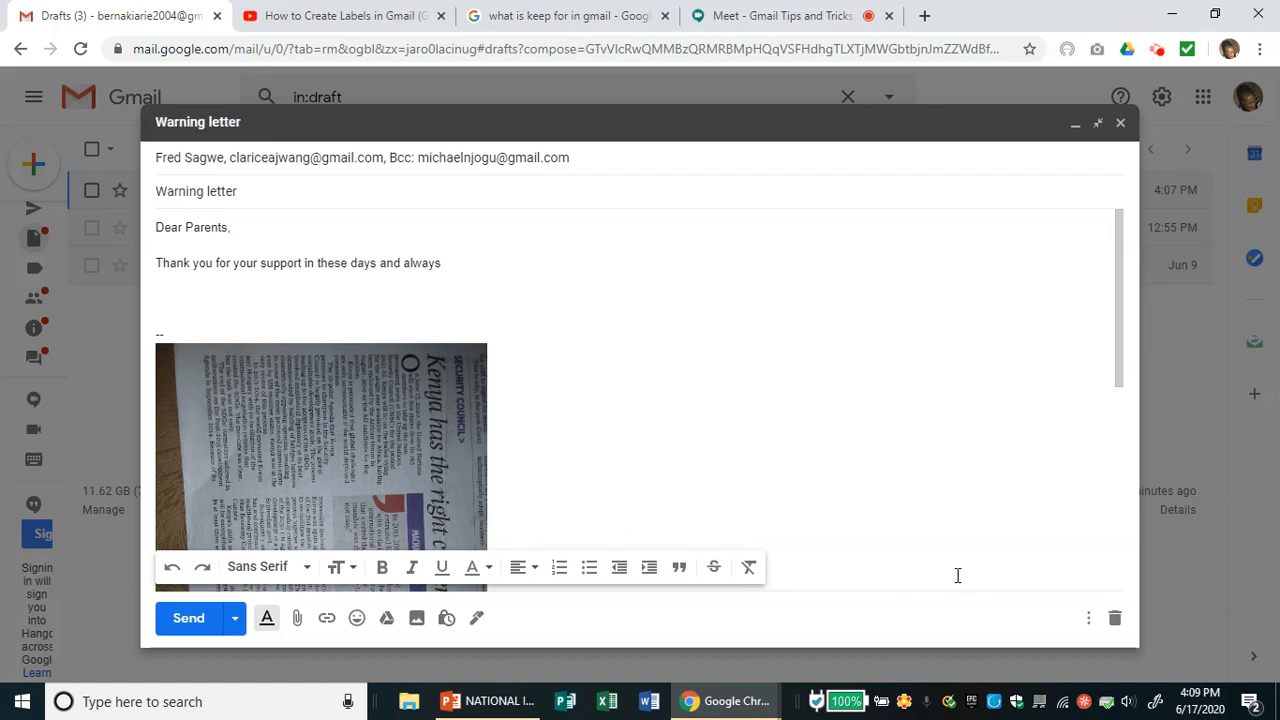
click(1086, 618)
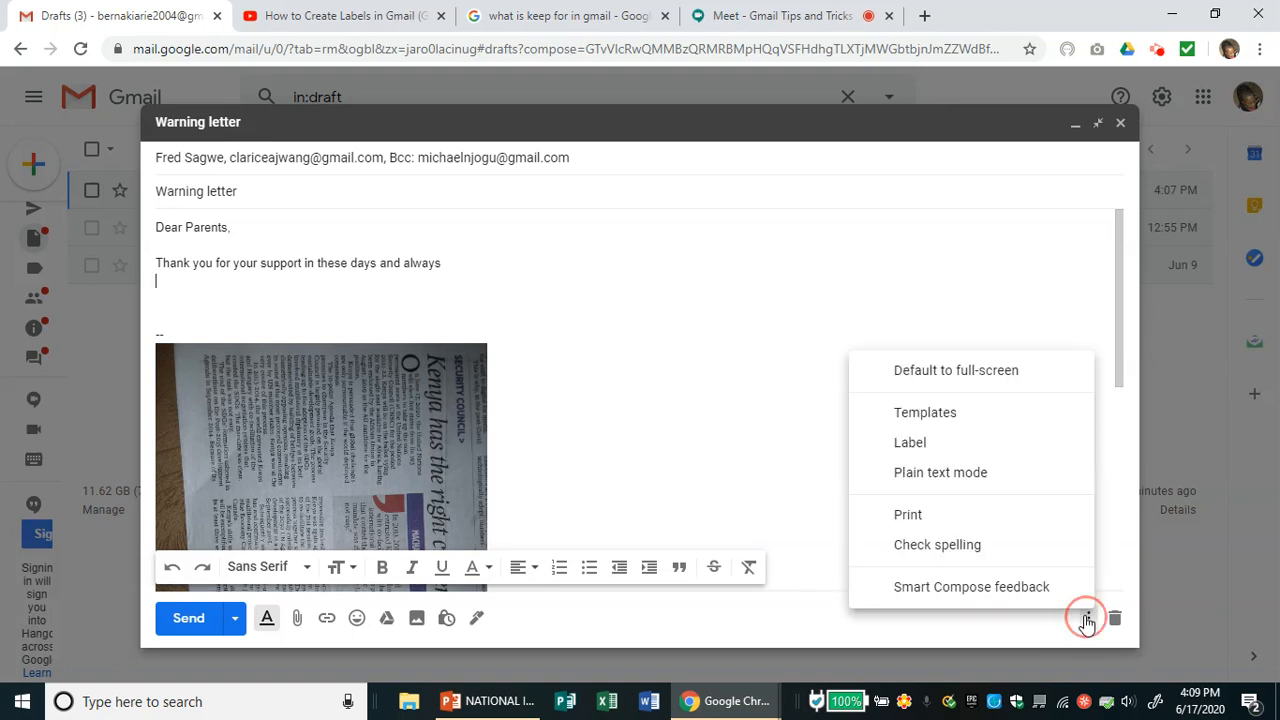
- Save the edited draft as a new template named 'Parents template', then send the draft
mouse_move(979, 425)
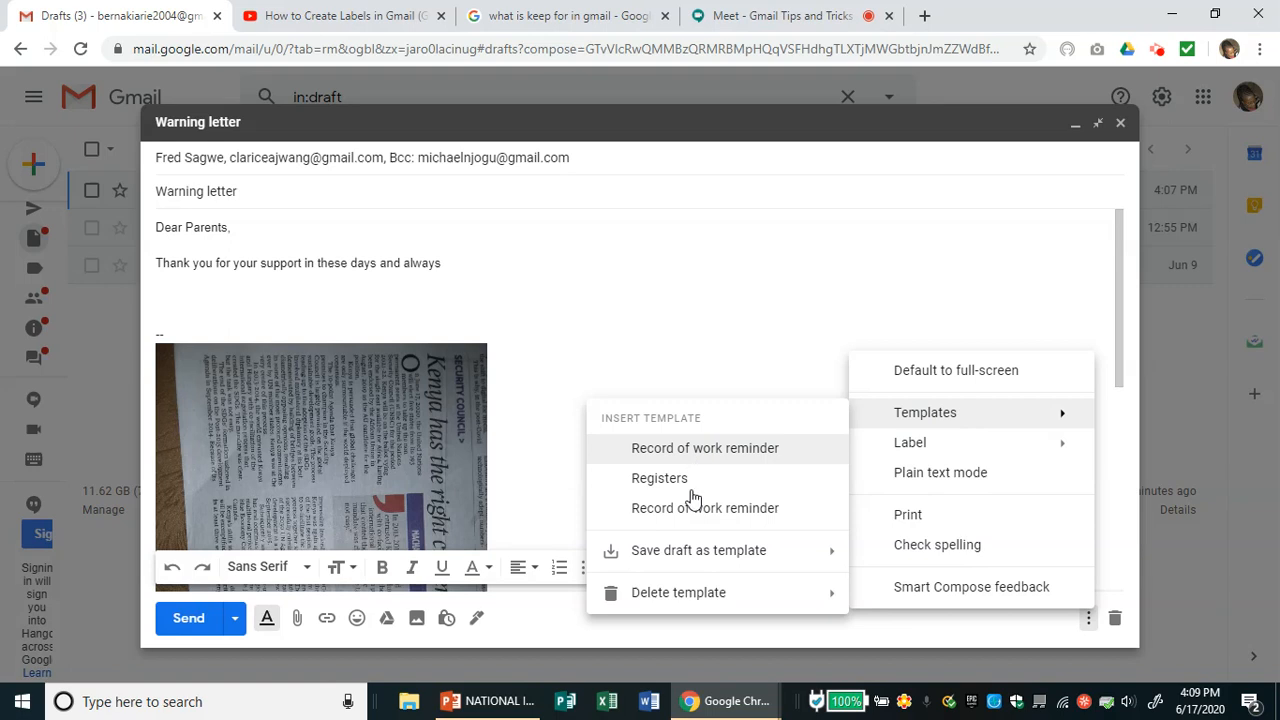
mouse_move(688, 566)
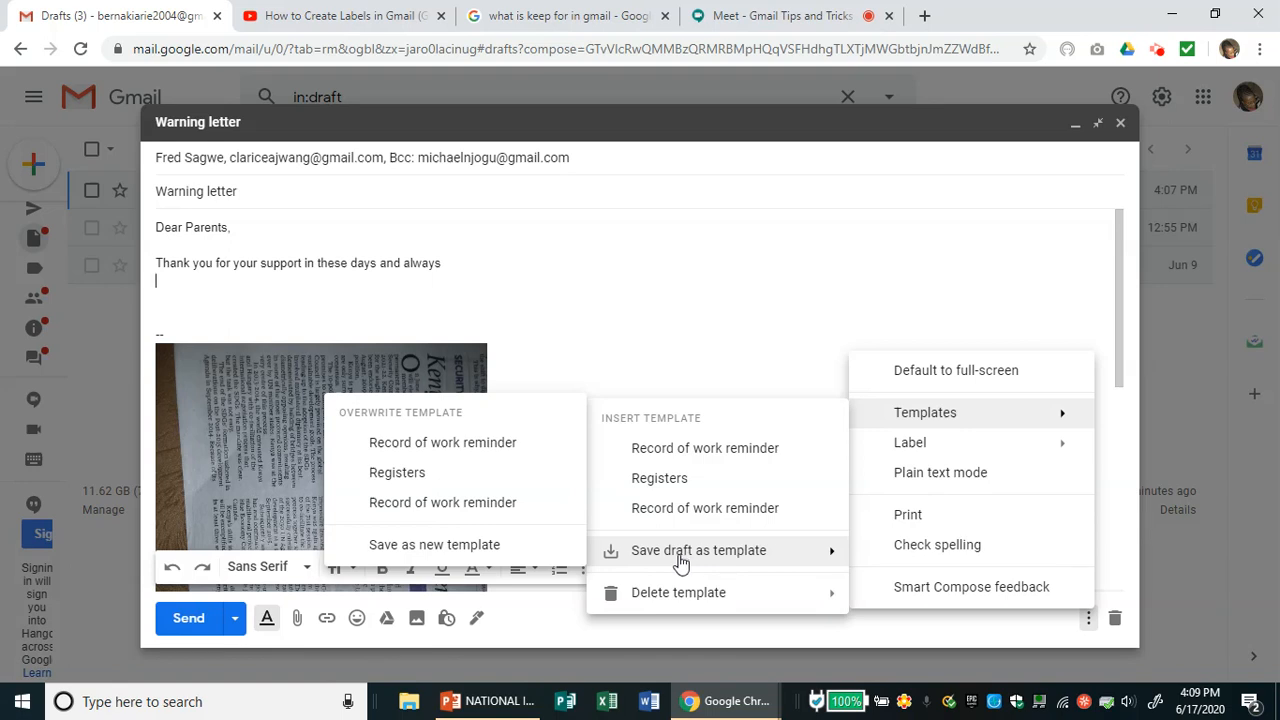
click(472, 545)
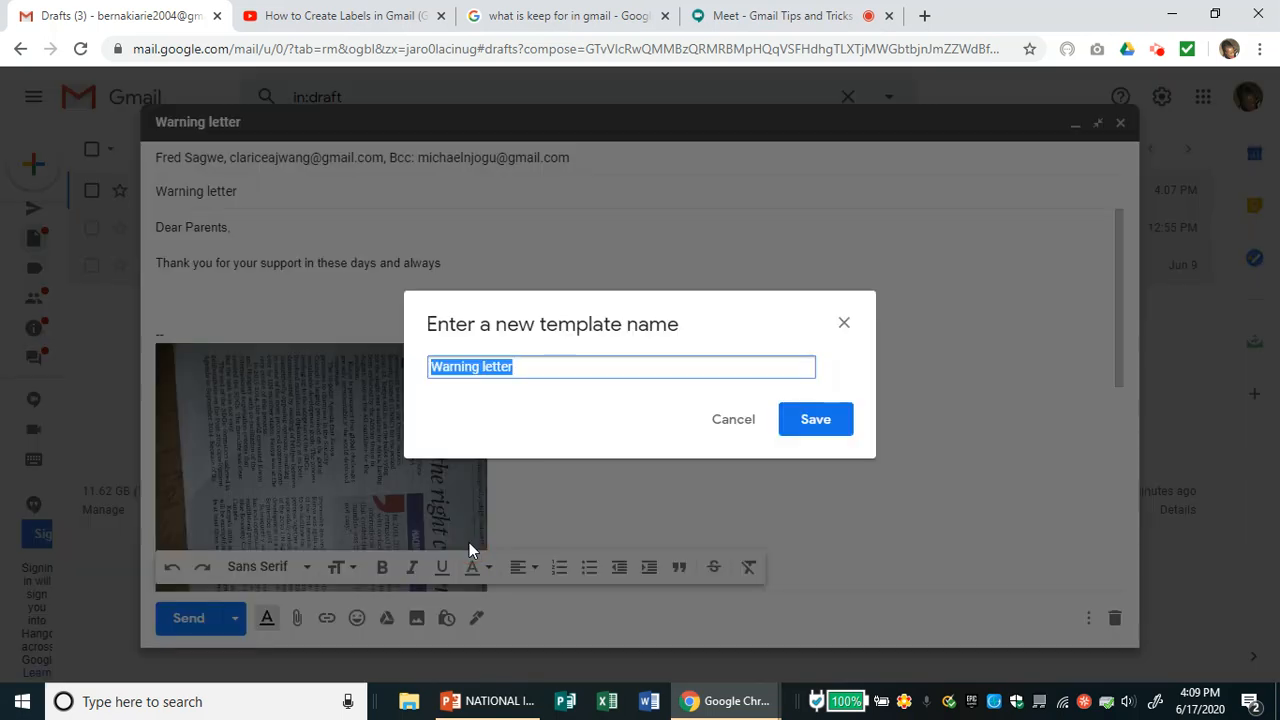
text(Parents )
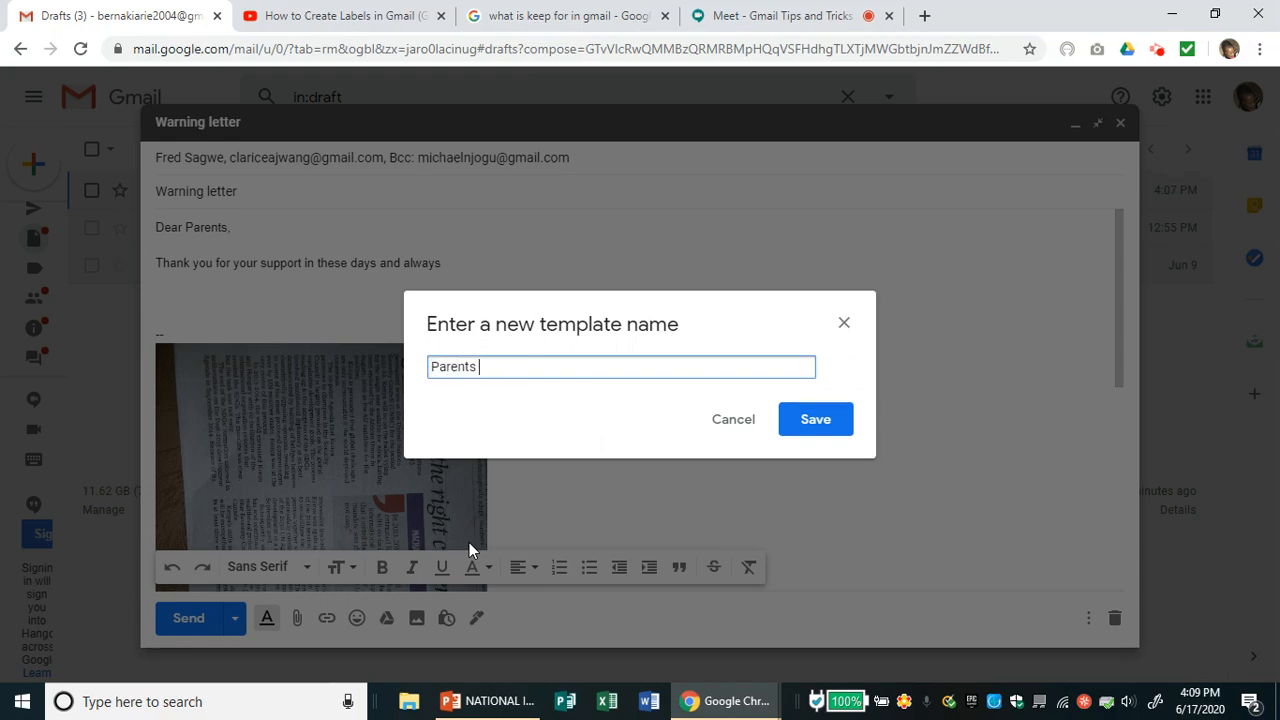
text(template)
click(818, 422)
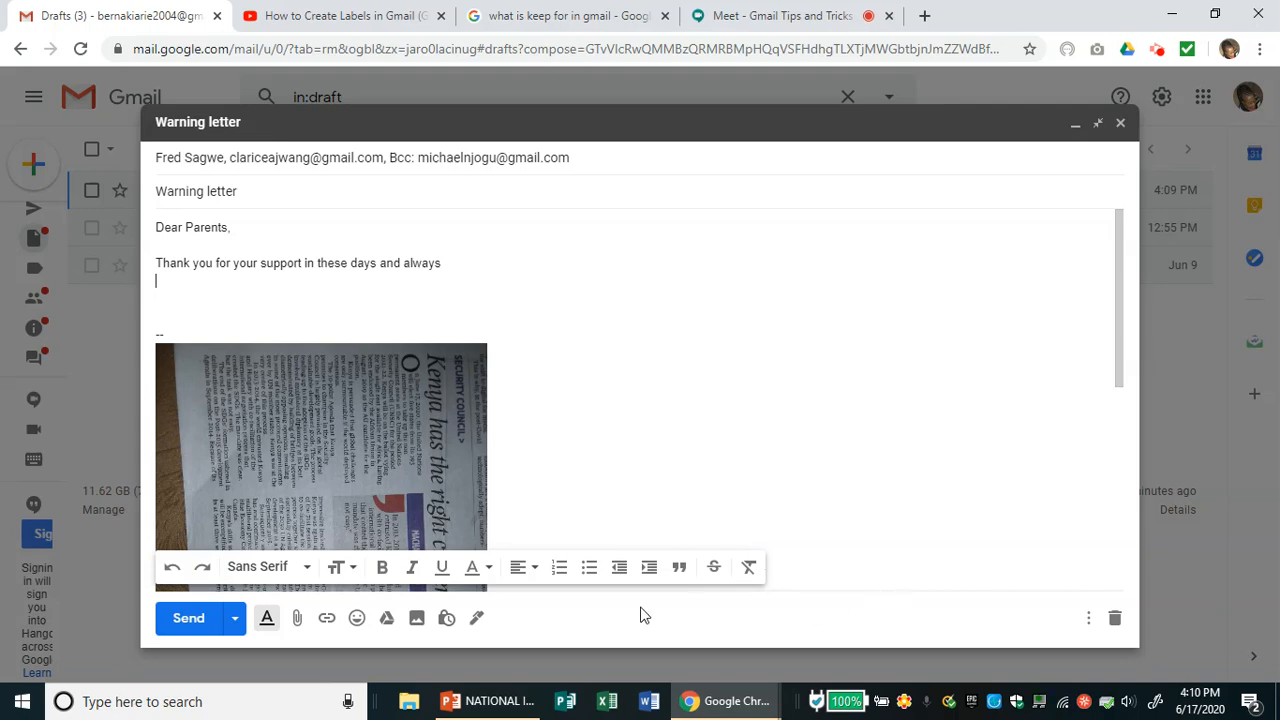
click(190, 621)
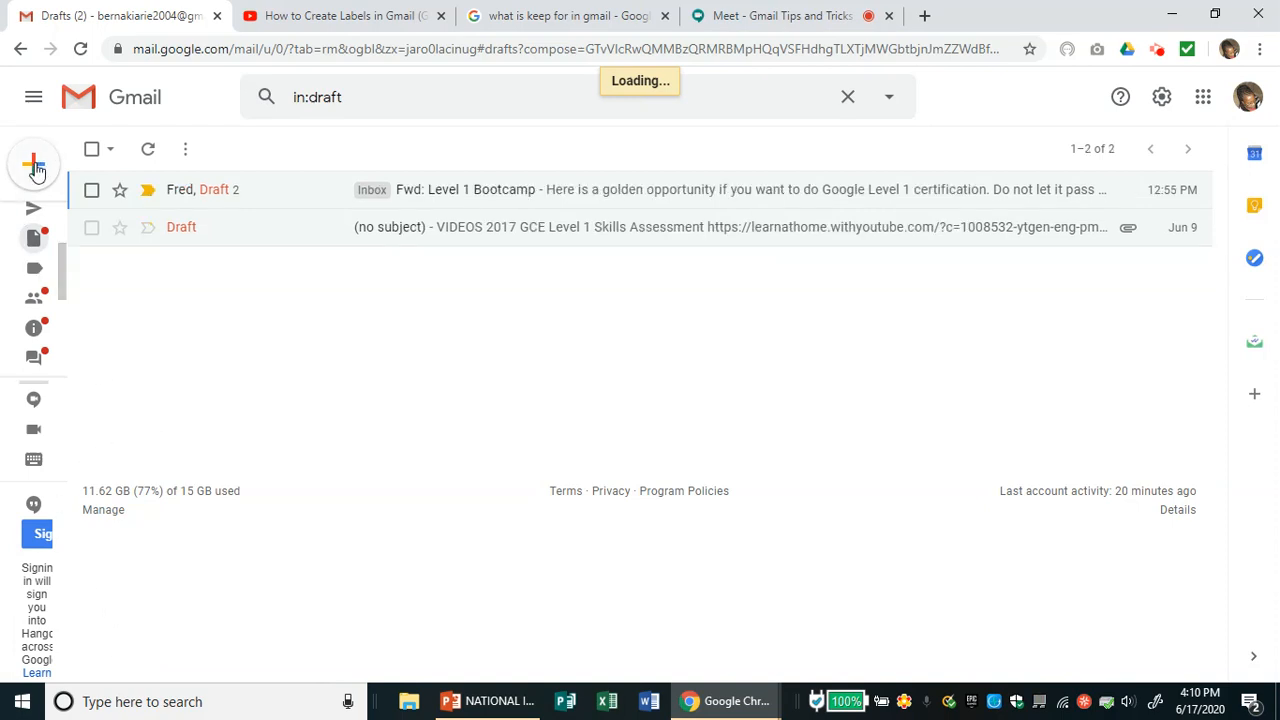
- Start a new blank message and enlarge it to full screen
mouse_move(36, 170)
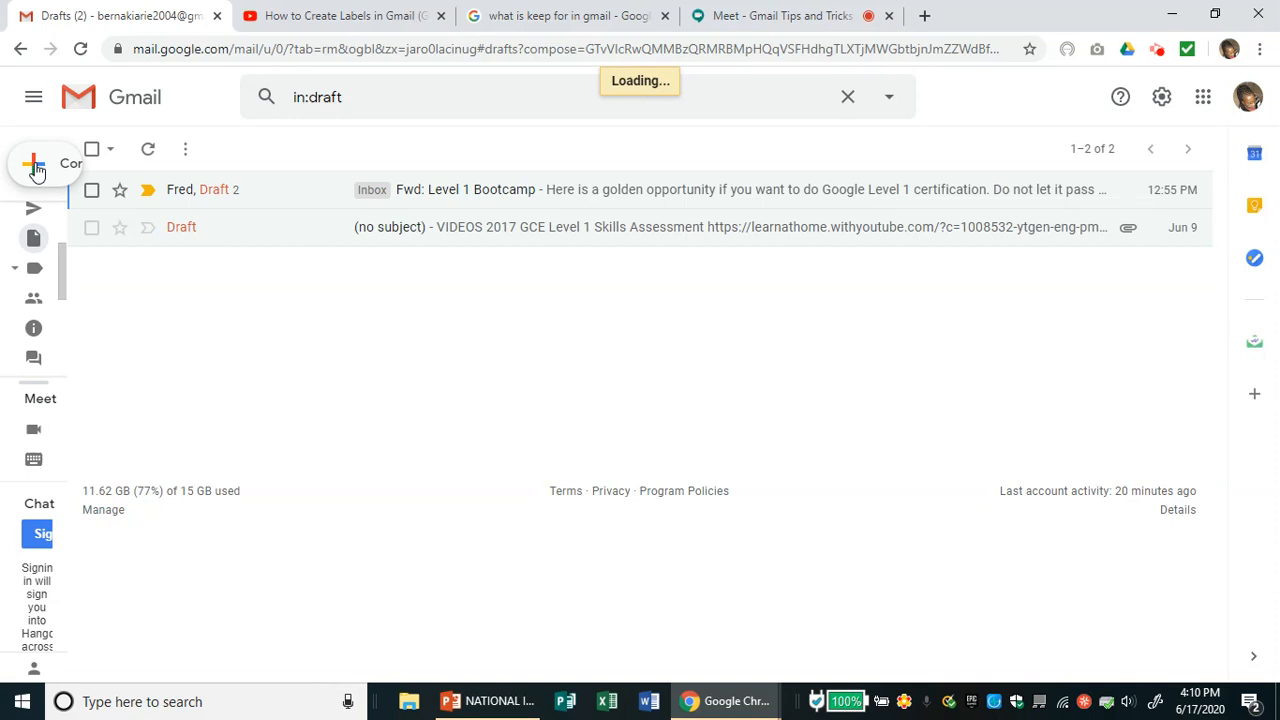
click(37, 172)
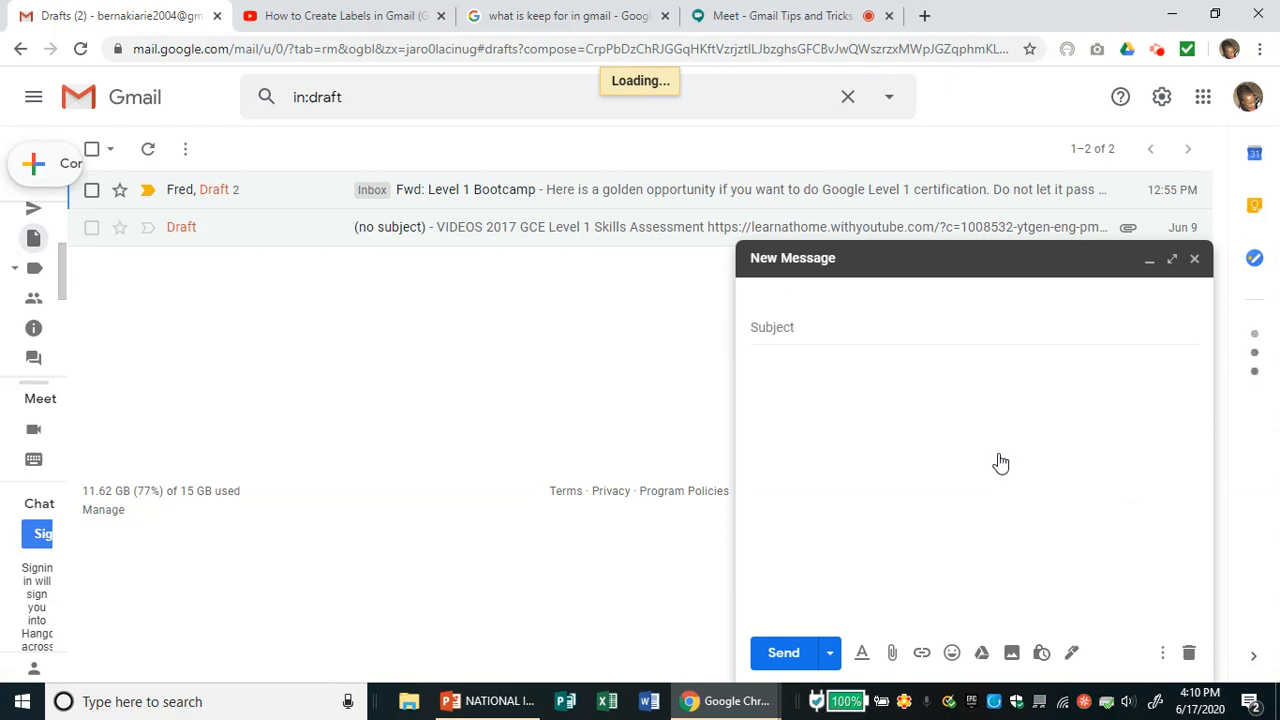
click(1175, 262)
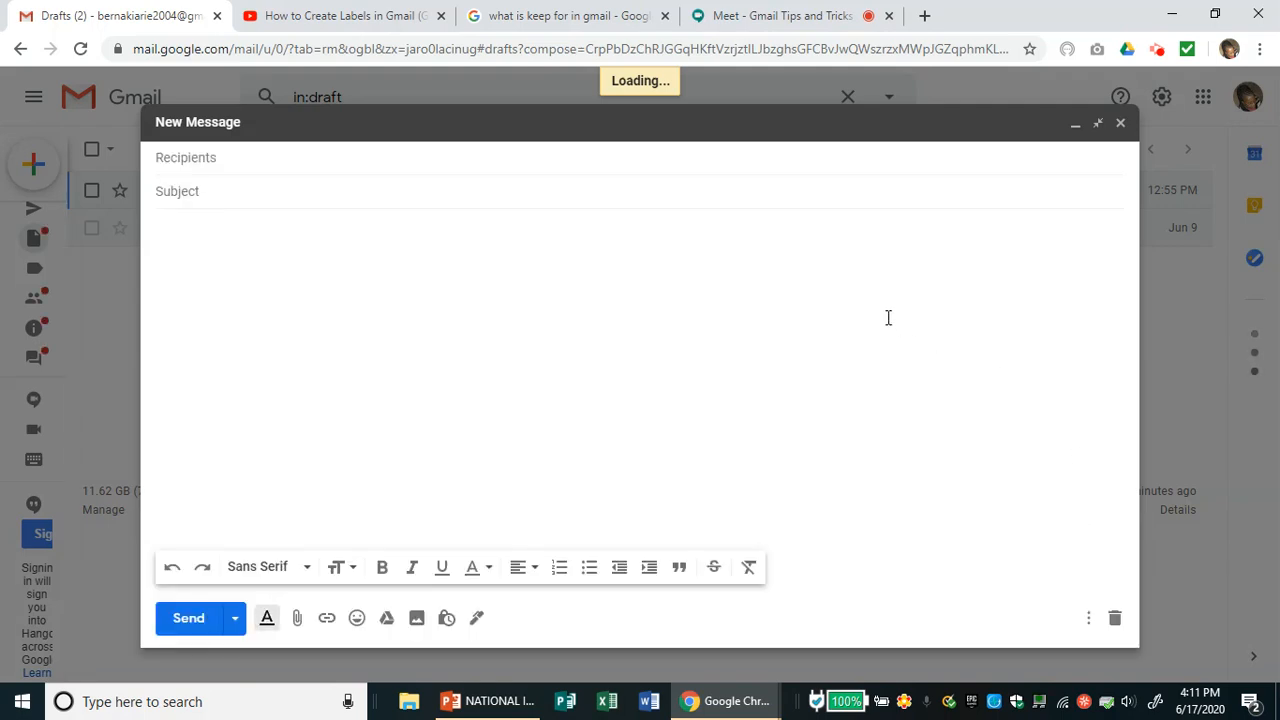
- Insert 'Parents template' into the new message from the Templates menu
click(1088, 624)
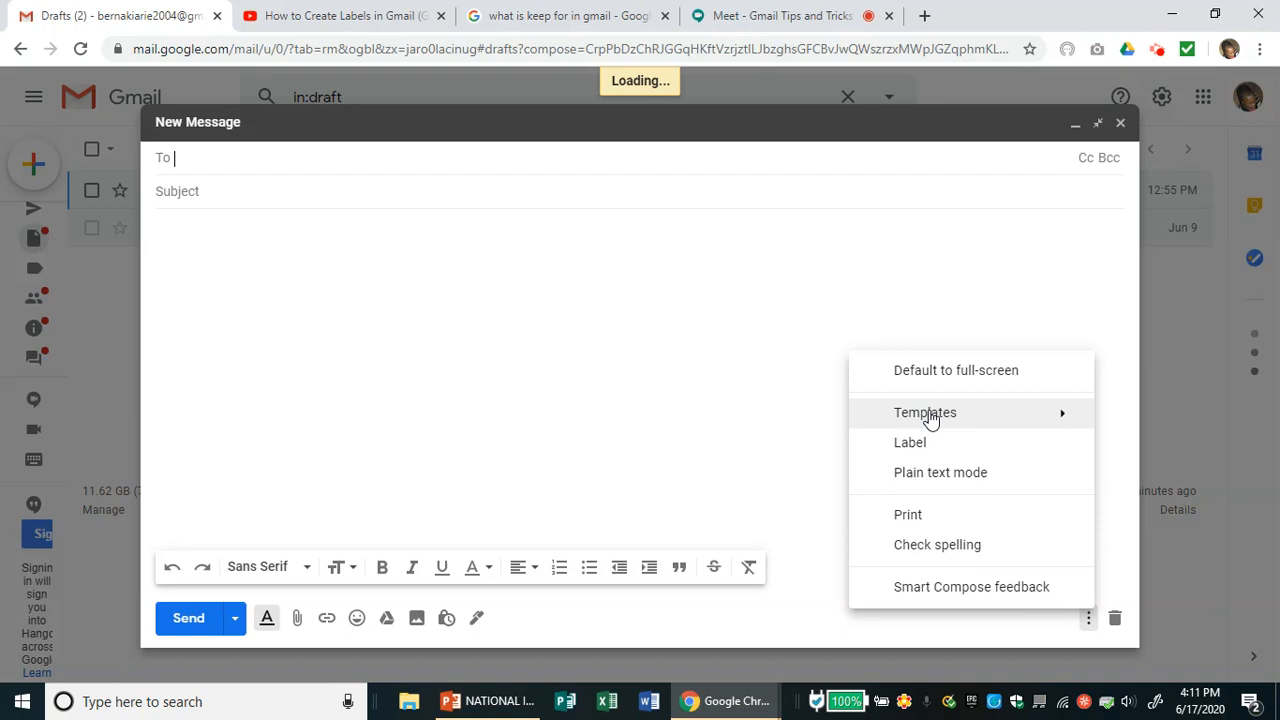
mouse_move(965, 419)
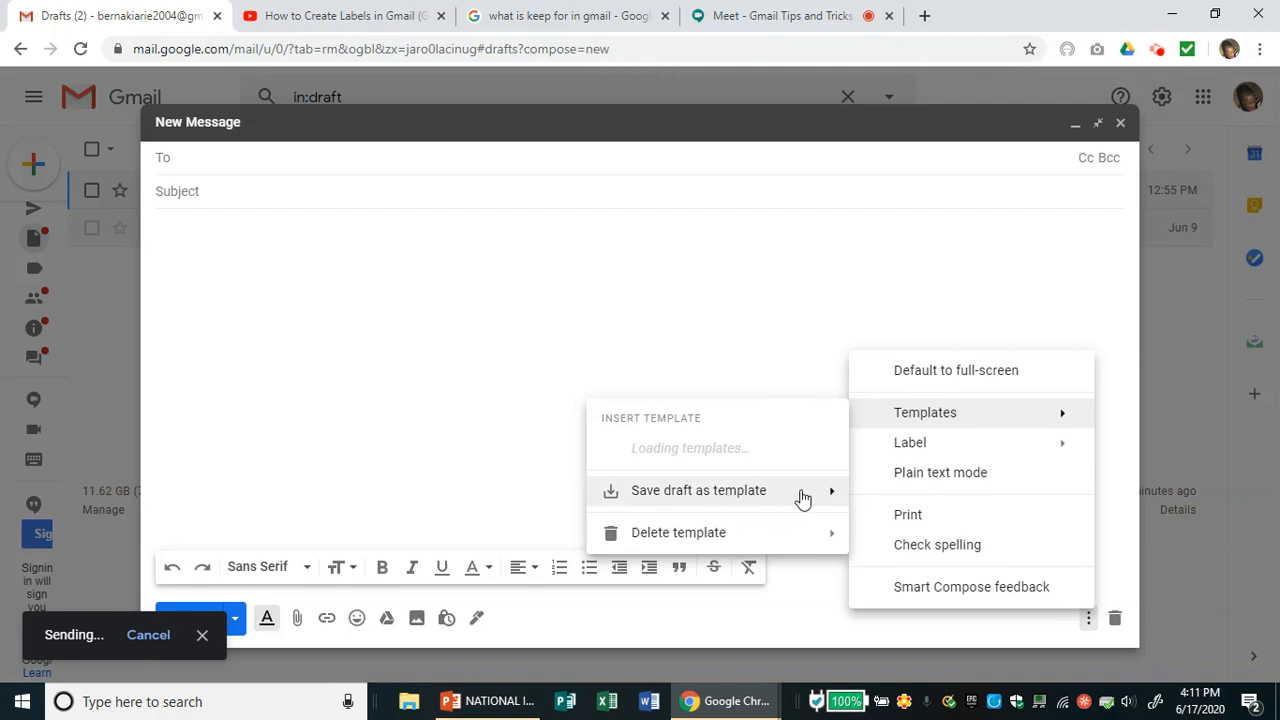
mouse_move(820, 497)
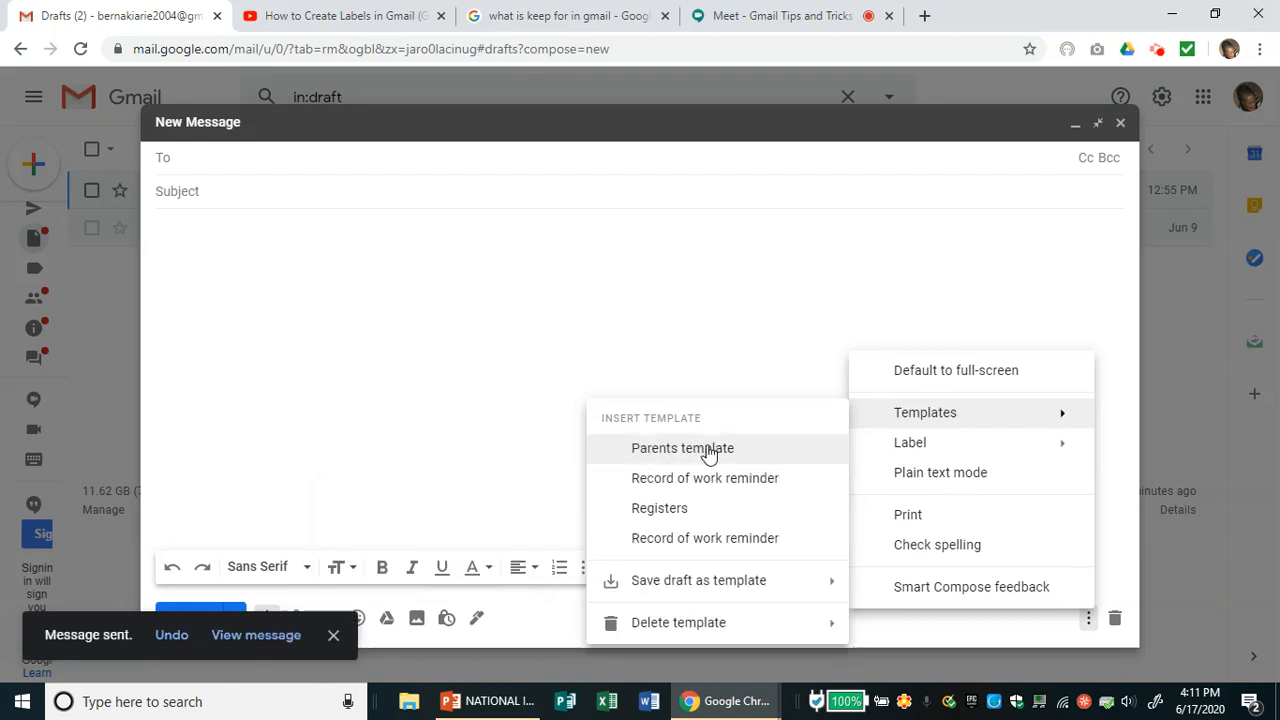
click(672, 449)
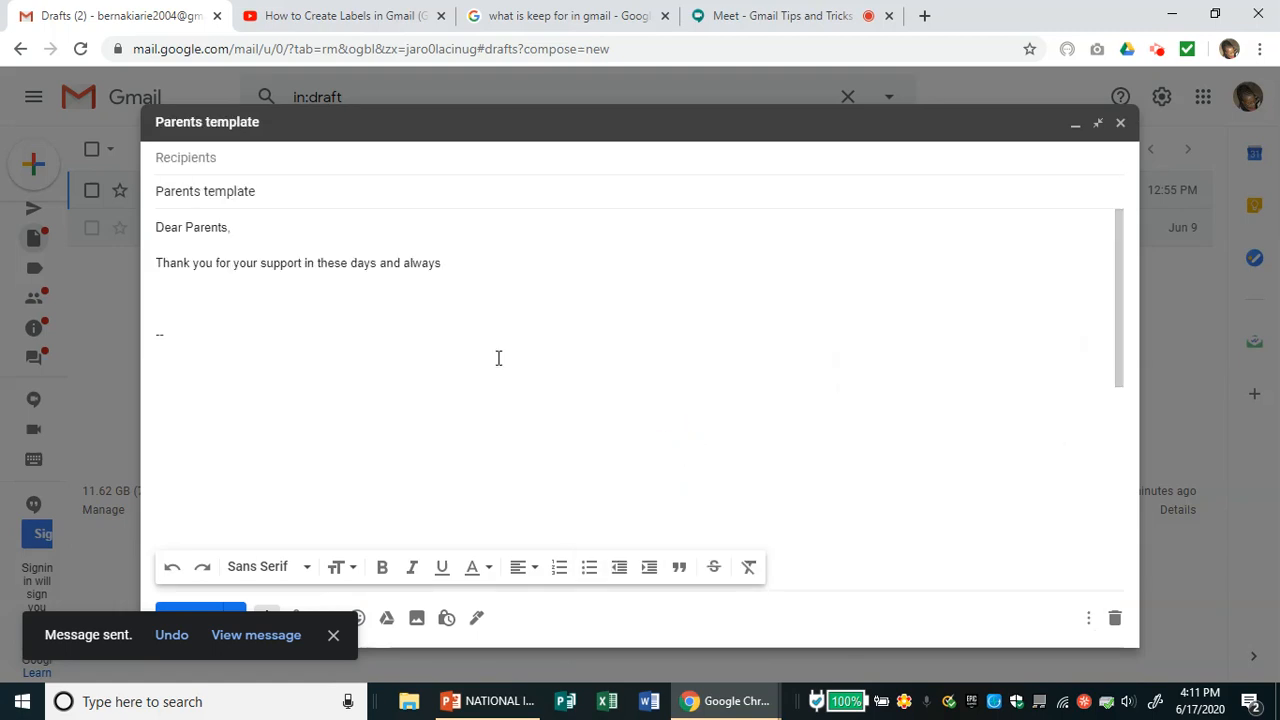
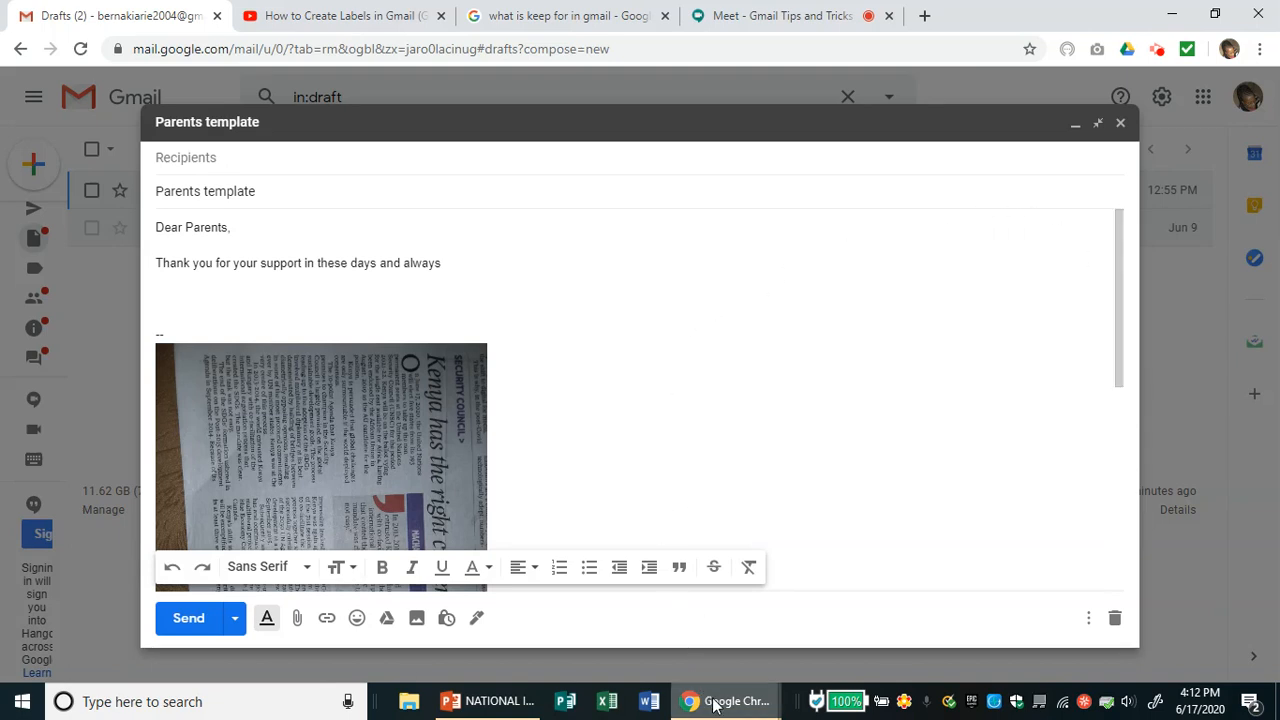
mouse_move(715, 706)
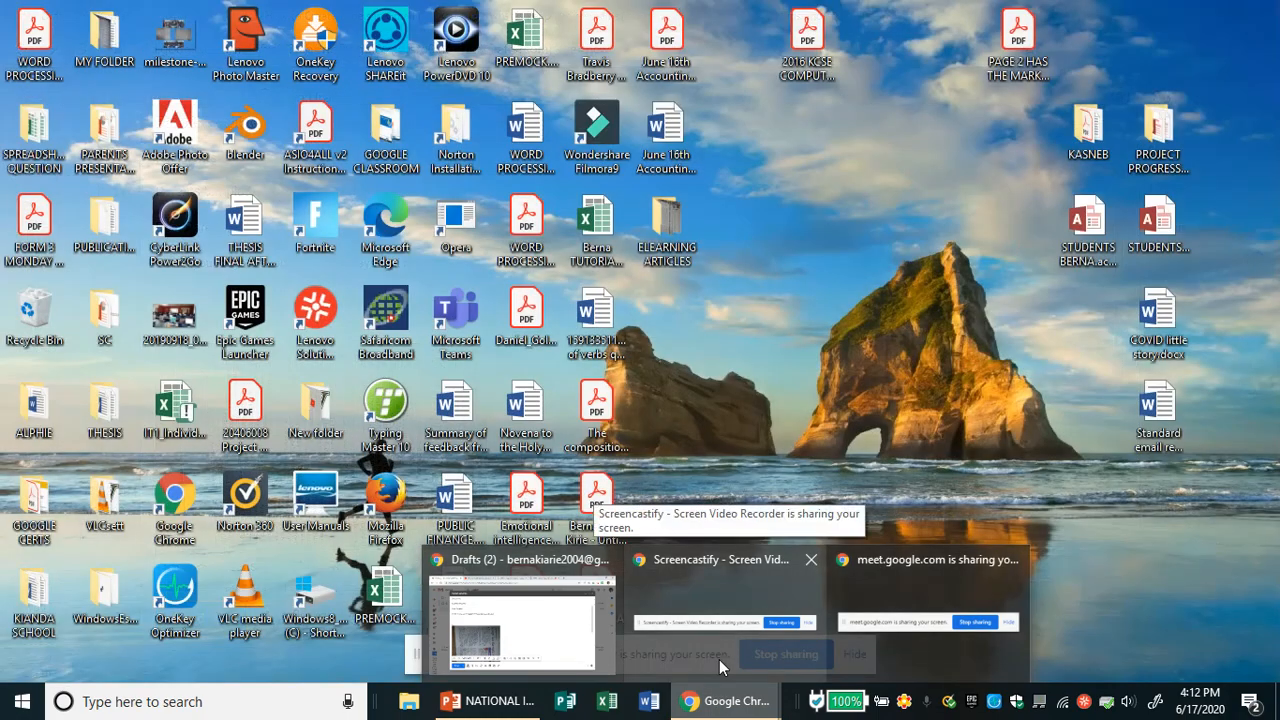
click(719, 659)
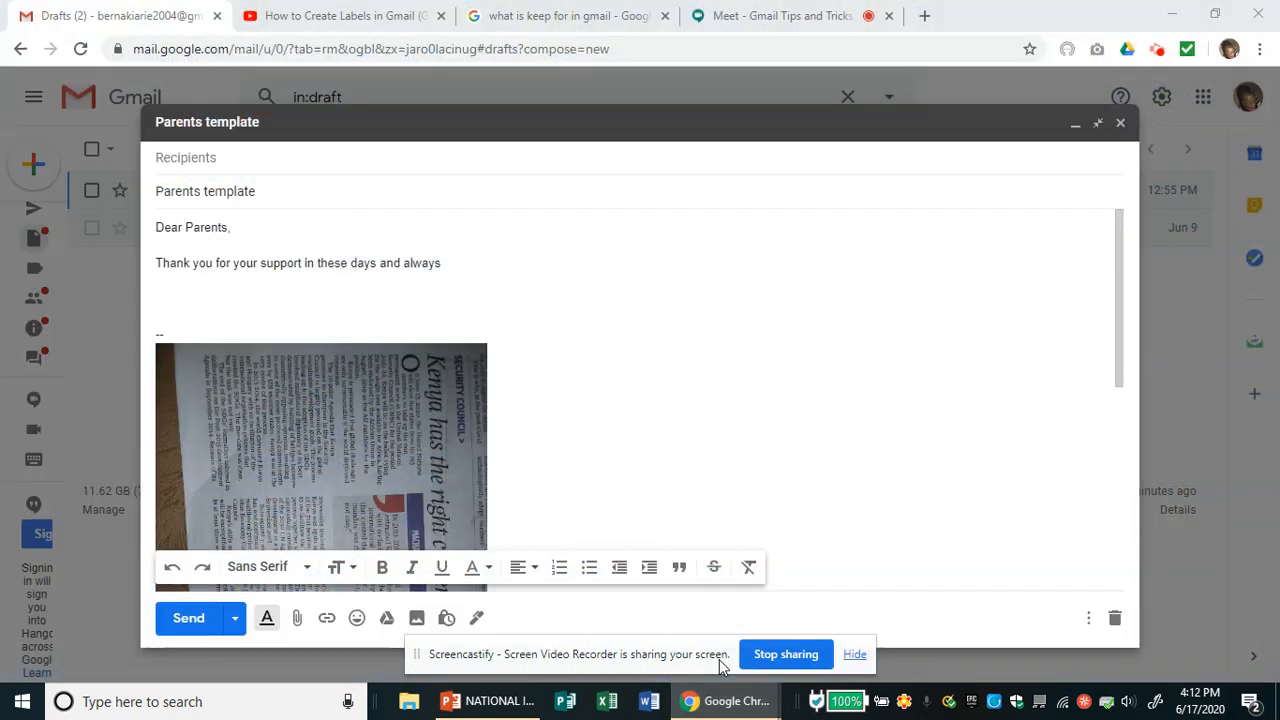